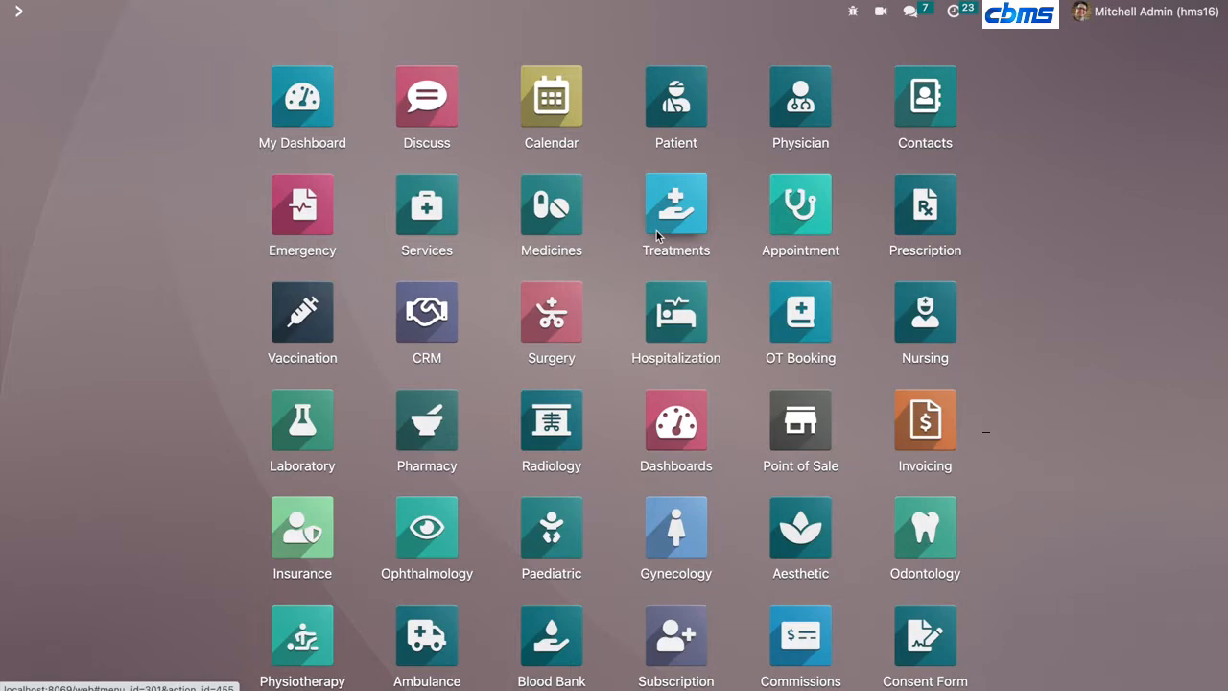
# - Browse the installed apps list from the home menu and return to the home menu
pyautogui.scroll(-4, 636, 362)
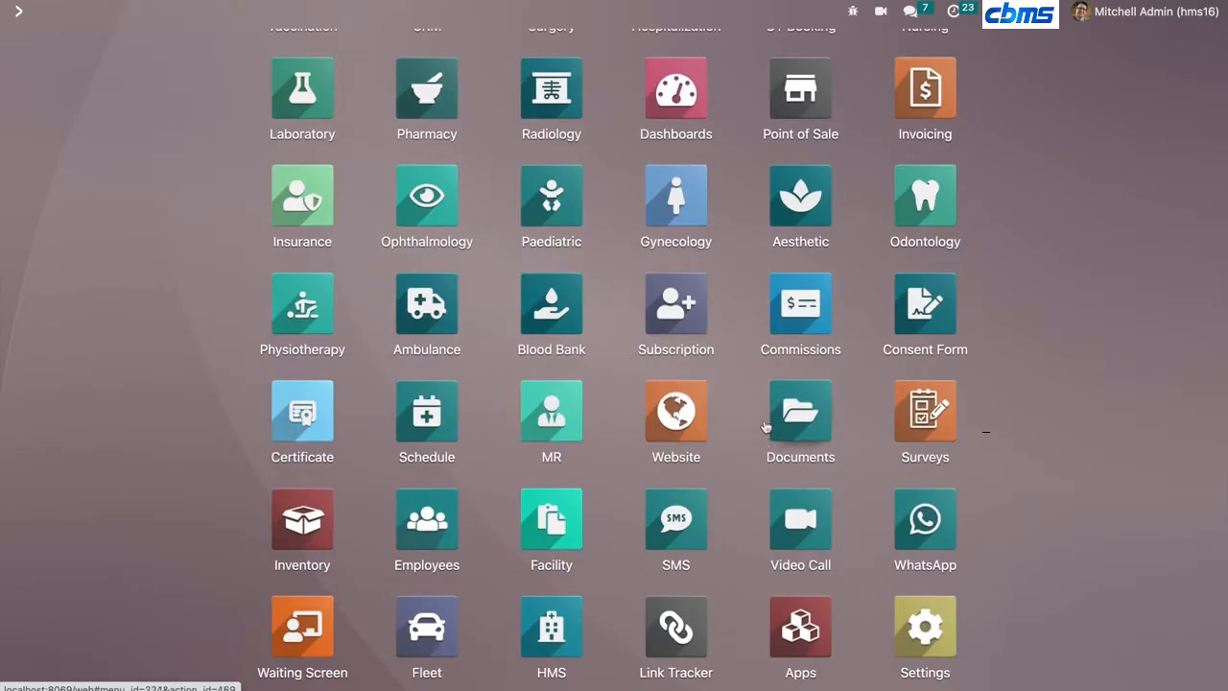
pyautogui.click(811, 614)
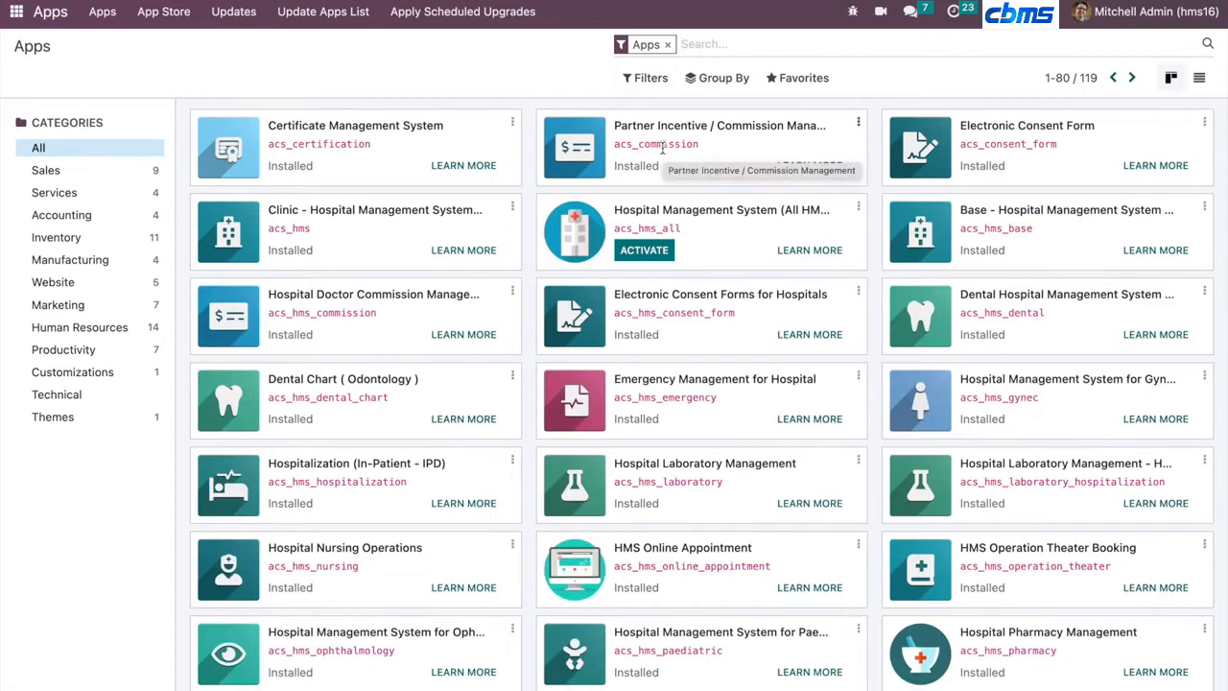
pyautogui.click(11, 16)
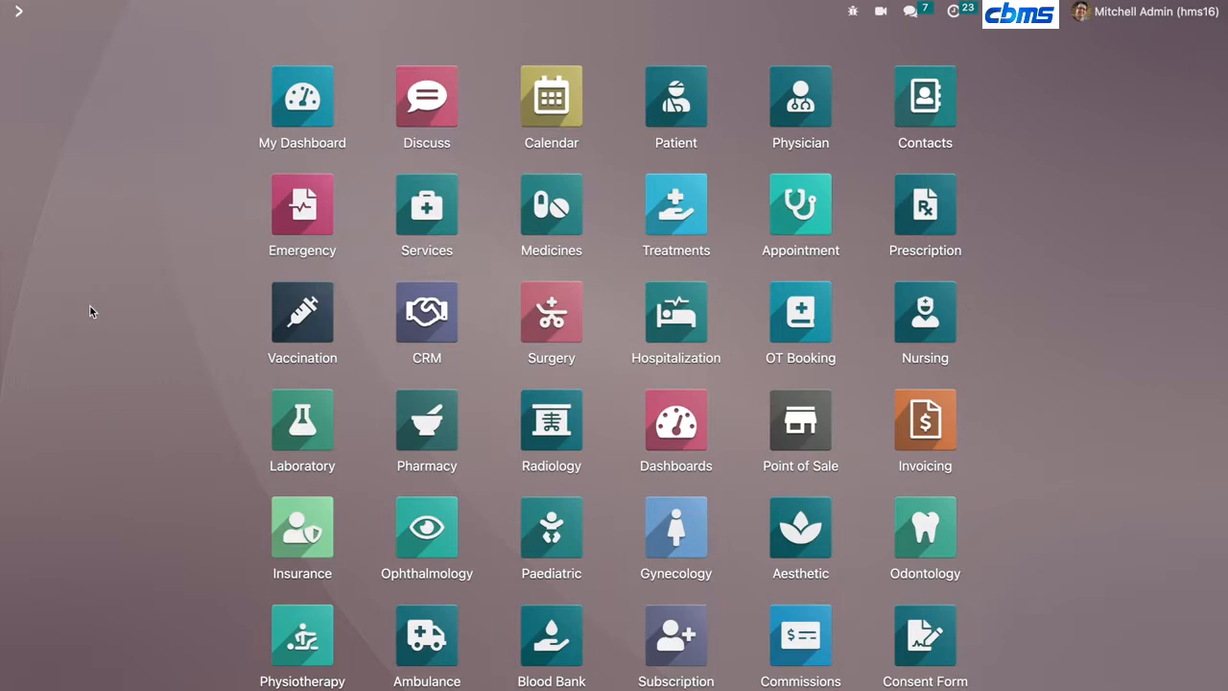
pyautogui.scroll(-3, 157, 468)
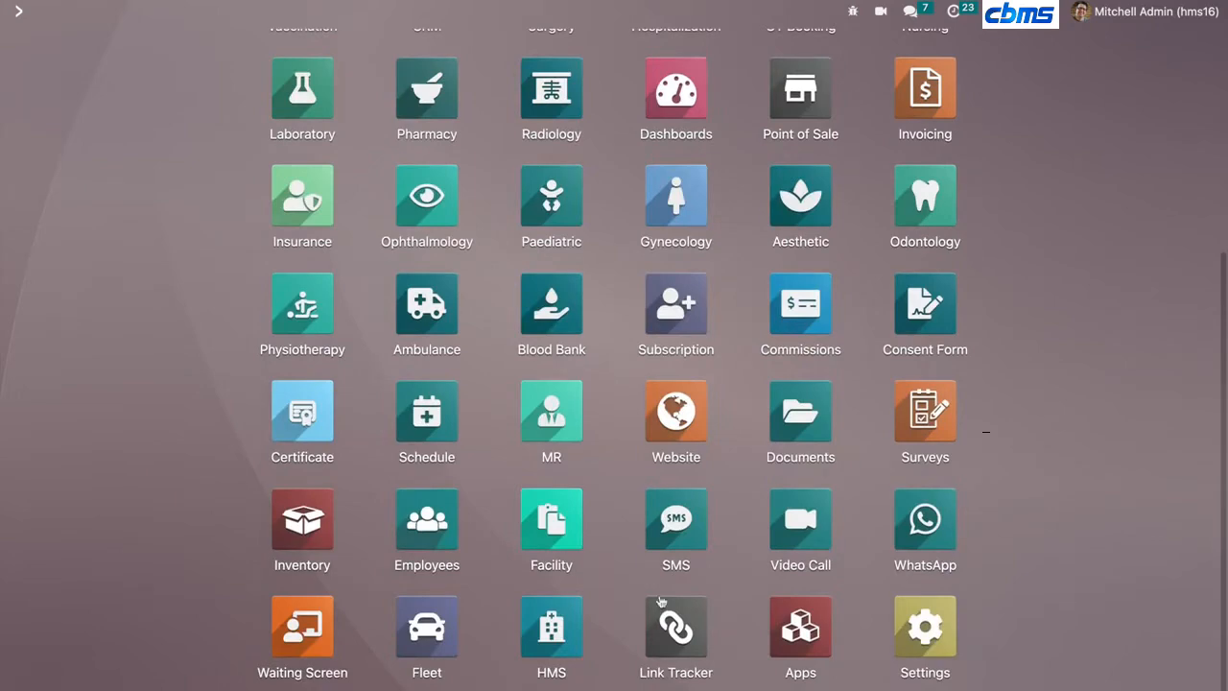
pyautogui.click(818, 633)
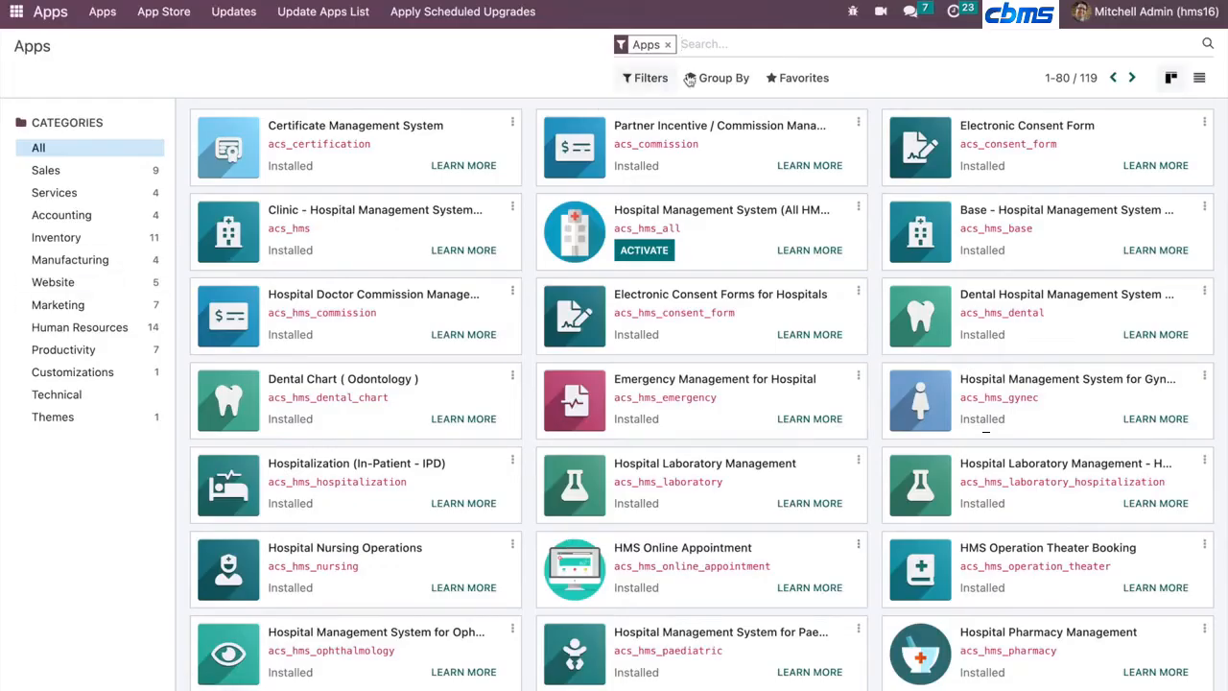
pyautogui.click(17, 11)
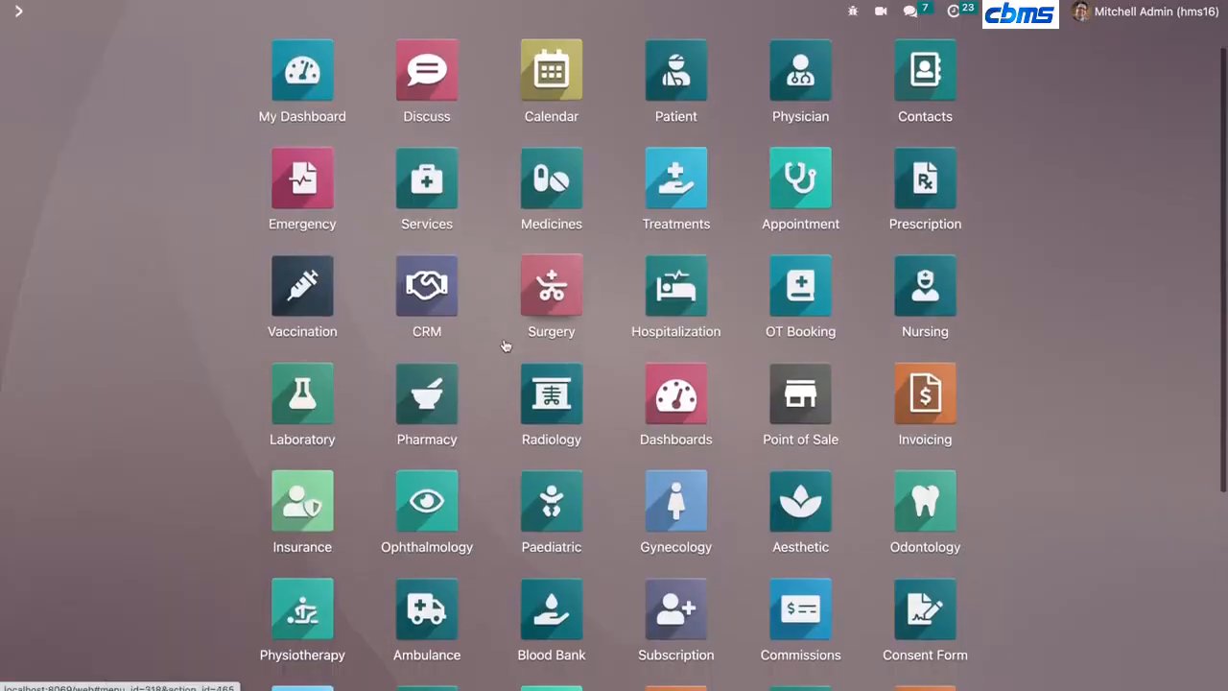
# - Open the public website and go to its Book your Appointment page
pyautogui.scroll(-3, 506, 345)
pyautogui.scroll(4, 801, 626)
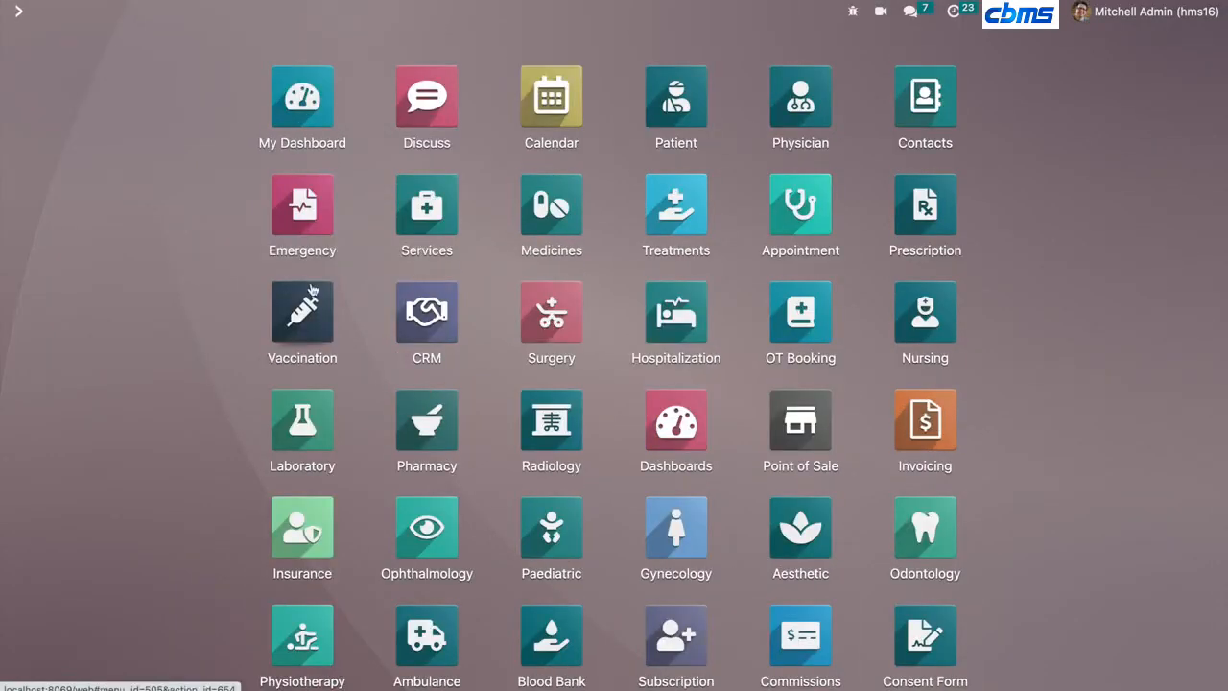
pyautogui.click(430, 53)
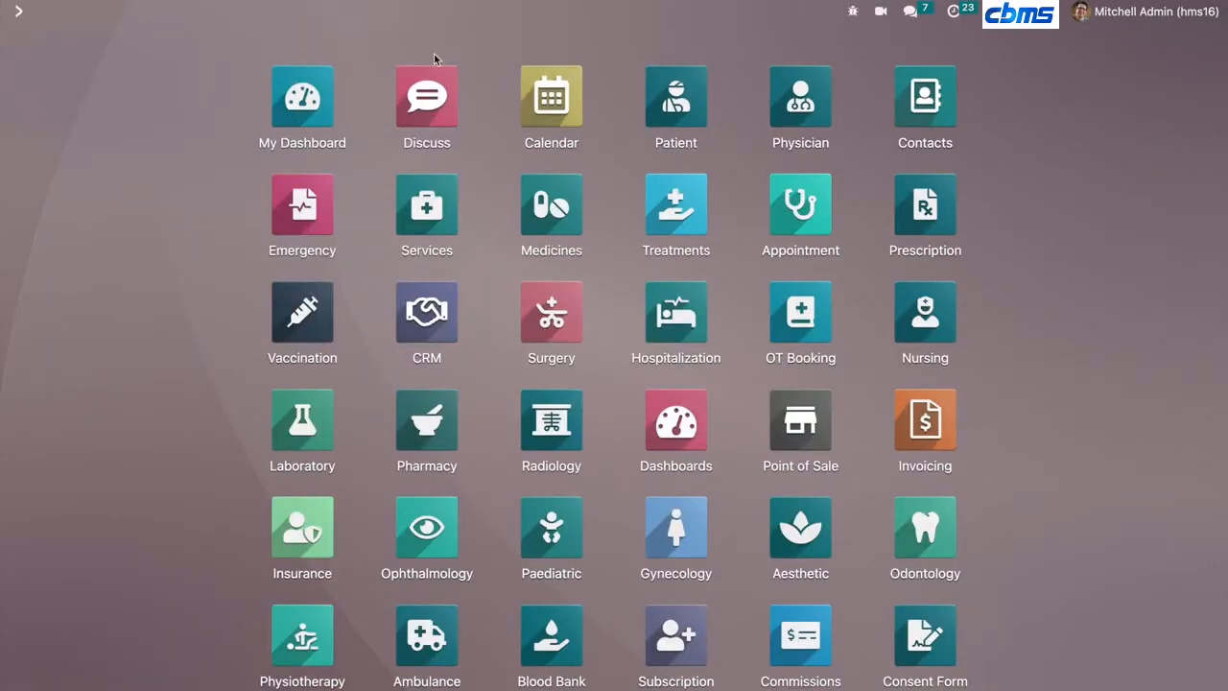
pyautogui.write('localhost:8069/')
pyautogui.press('Return')
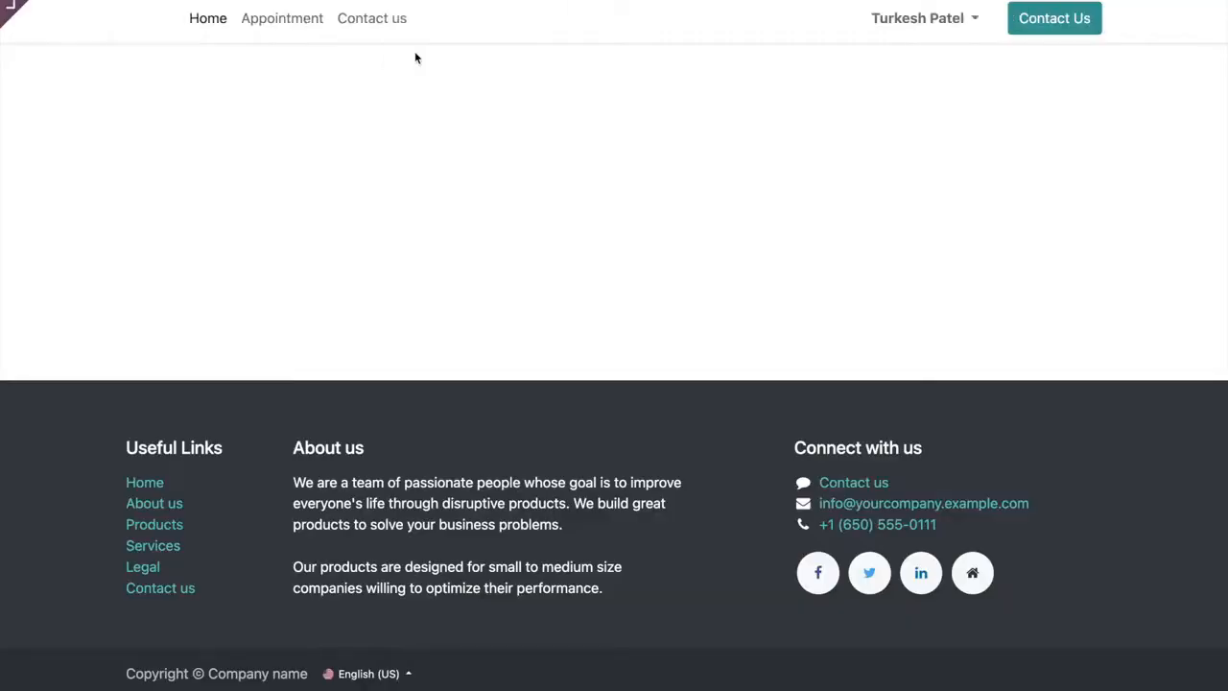
pyautogui.click(293, 22)
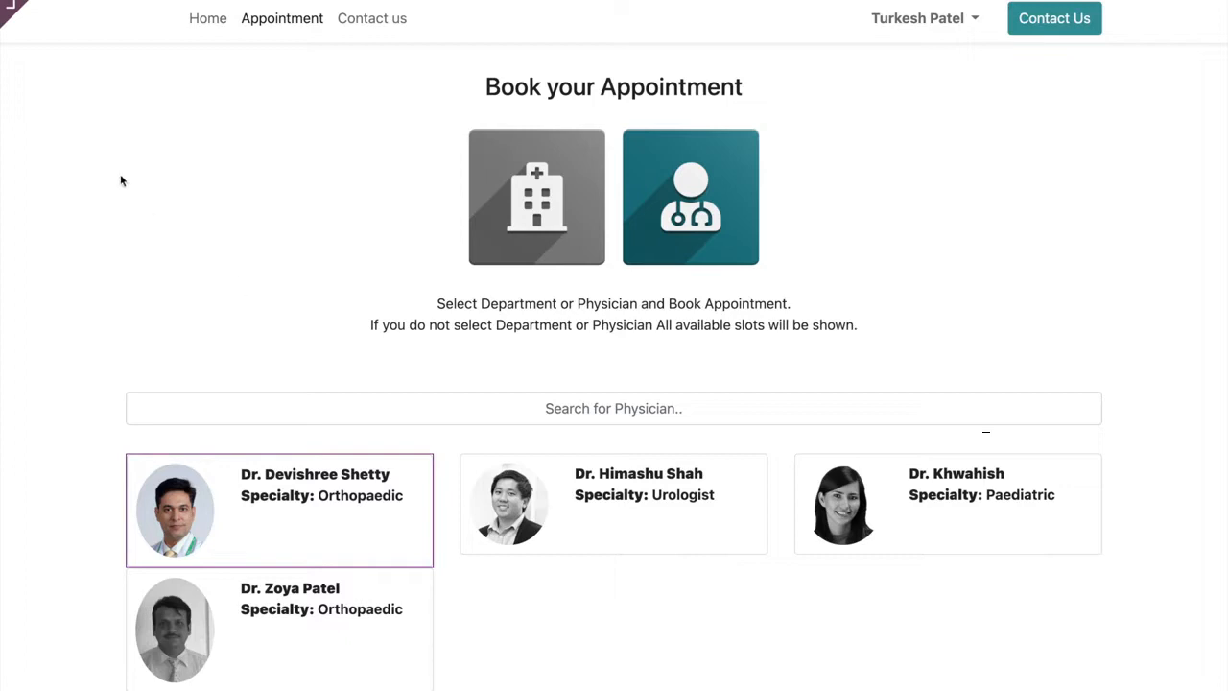
# - Navigate to the localhost:8069/web backend address to reach the home menu
pyautogui.moveTo(209, 0); pyautogui.dragTo(435, 63)
pyautogui.press('BackSpace')
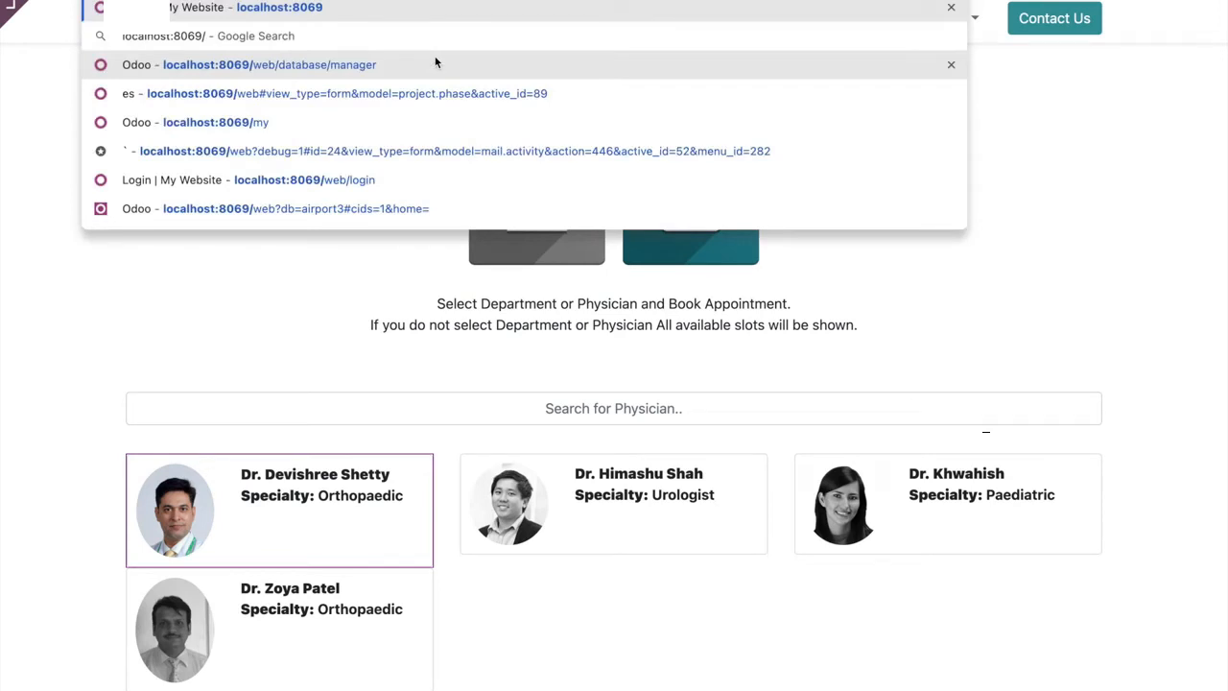
pyautogui.write('web')
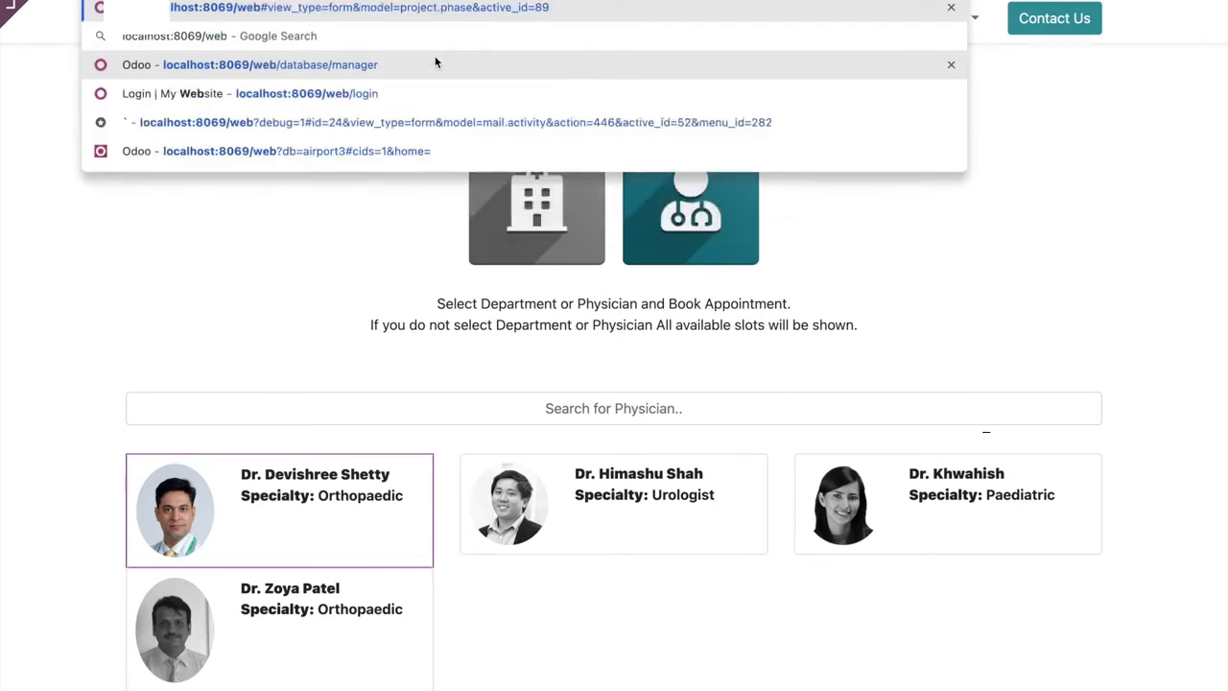
pyautogui.press('Return')
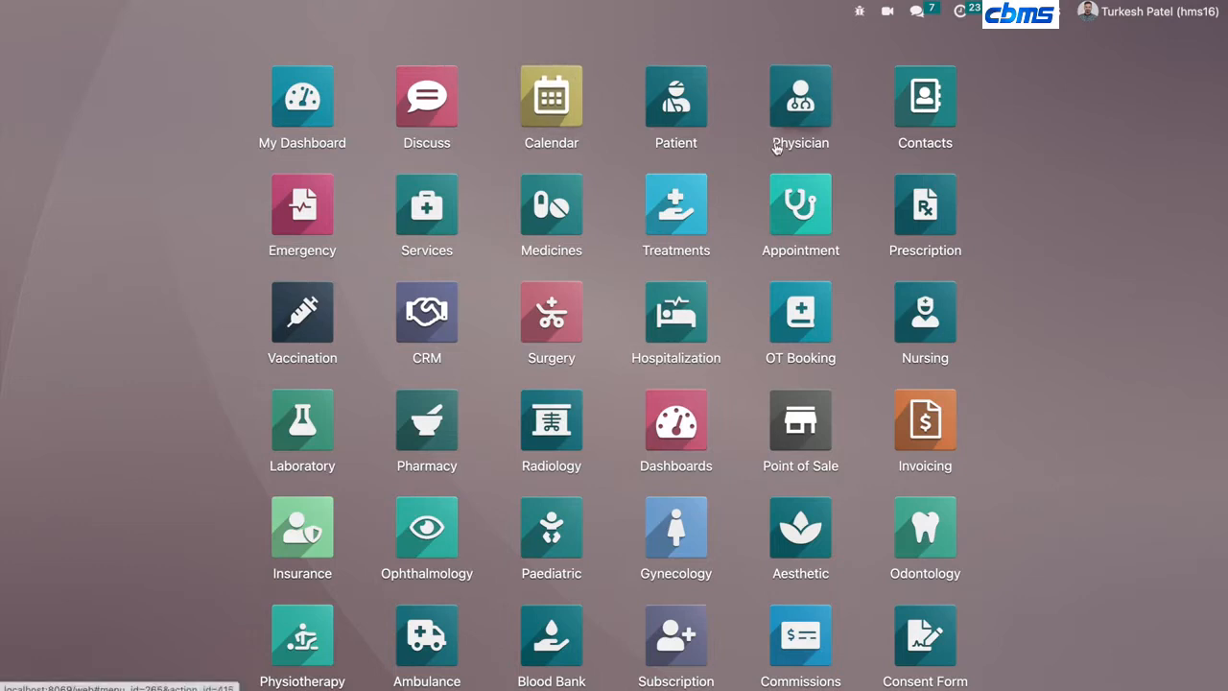
# - Open the Appointment app and return to the home menu
pyautogui.click(774, 219)
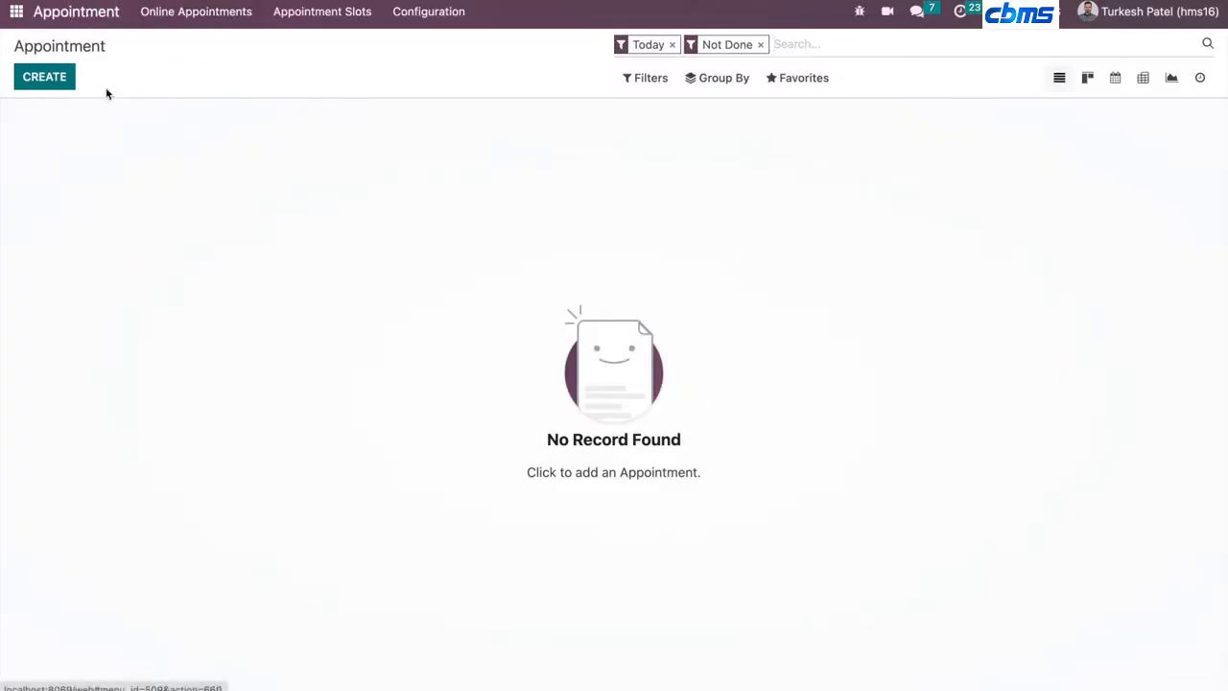
pyautogui.click(15, 13)
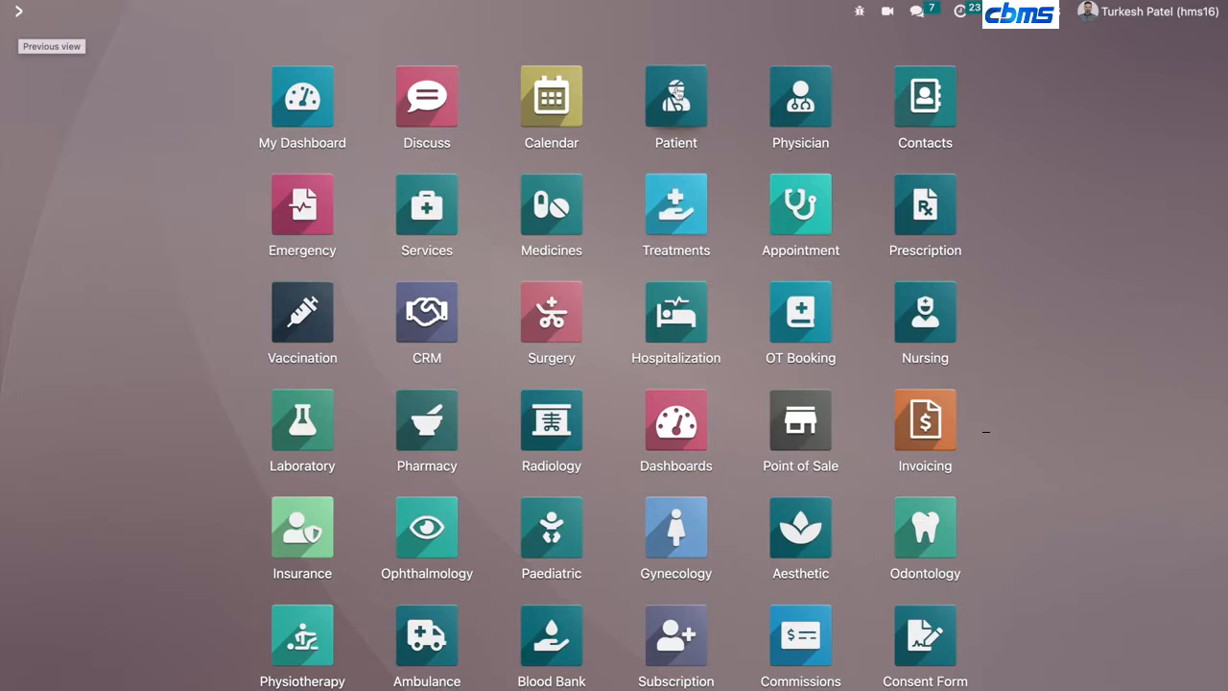
# - Open the Patient app and search patients by name using part of a patient's name
pyautogui.click(676, 101)
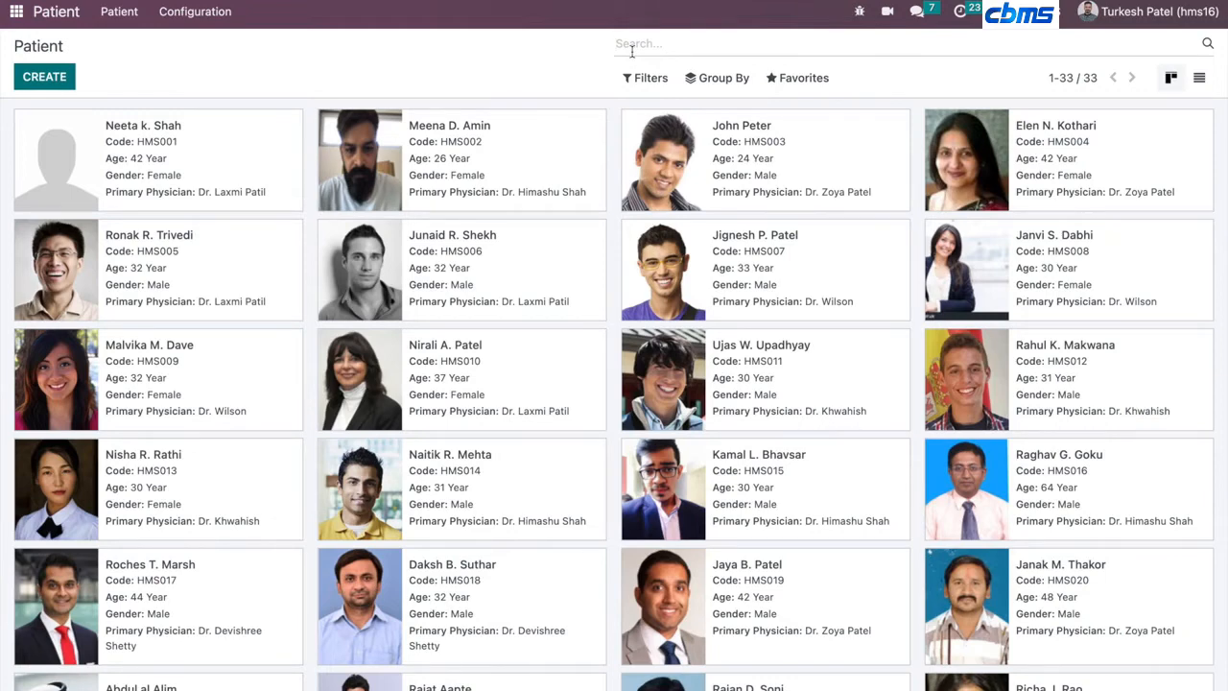
pyautogui.write('neet')
pyautogui.press('Return')
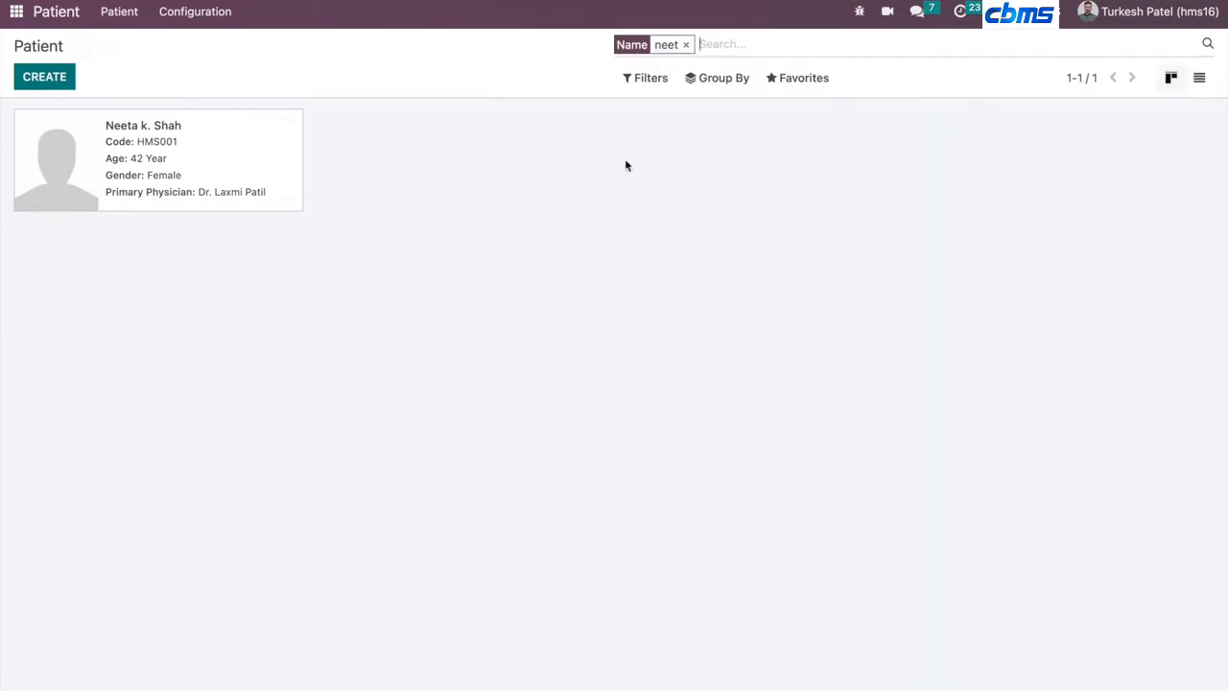
# - Clear the name filter and search patients by Mobile for 909, then clear that filter
pyautogui.press('BackSpace')
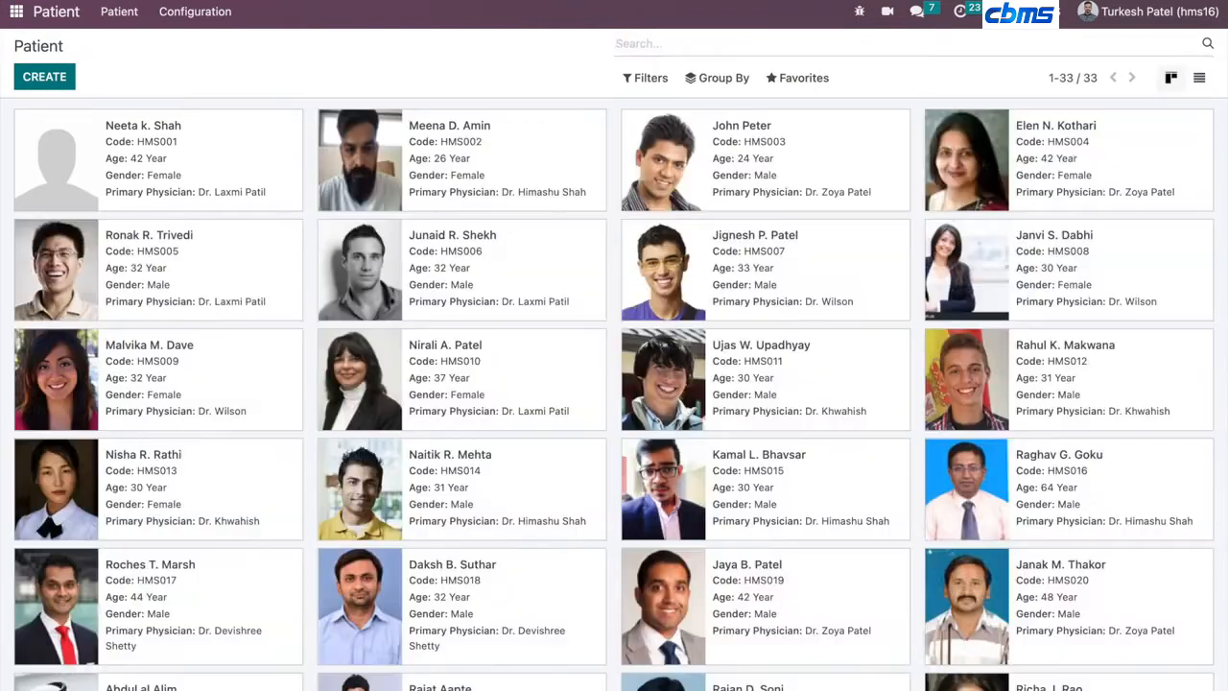
pyautogui.write('909')
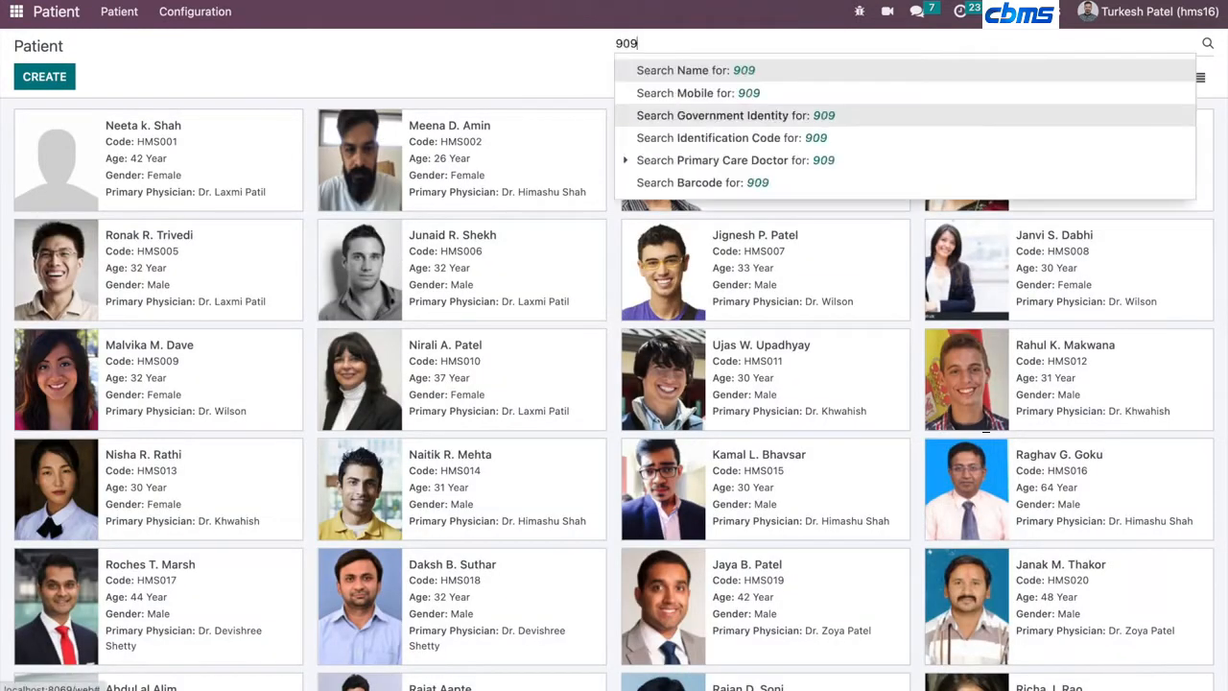
pyautogui.click(758, 93)
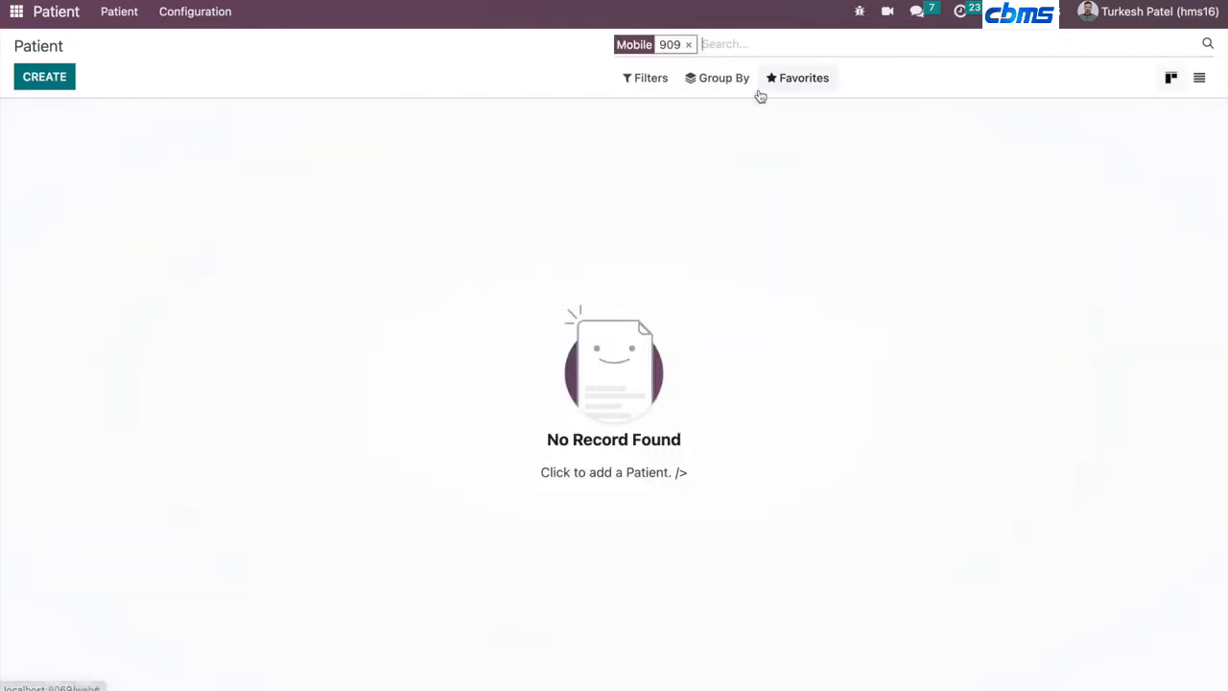
pyautogui.press('BackSpace')
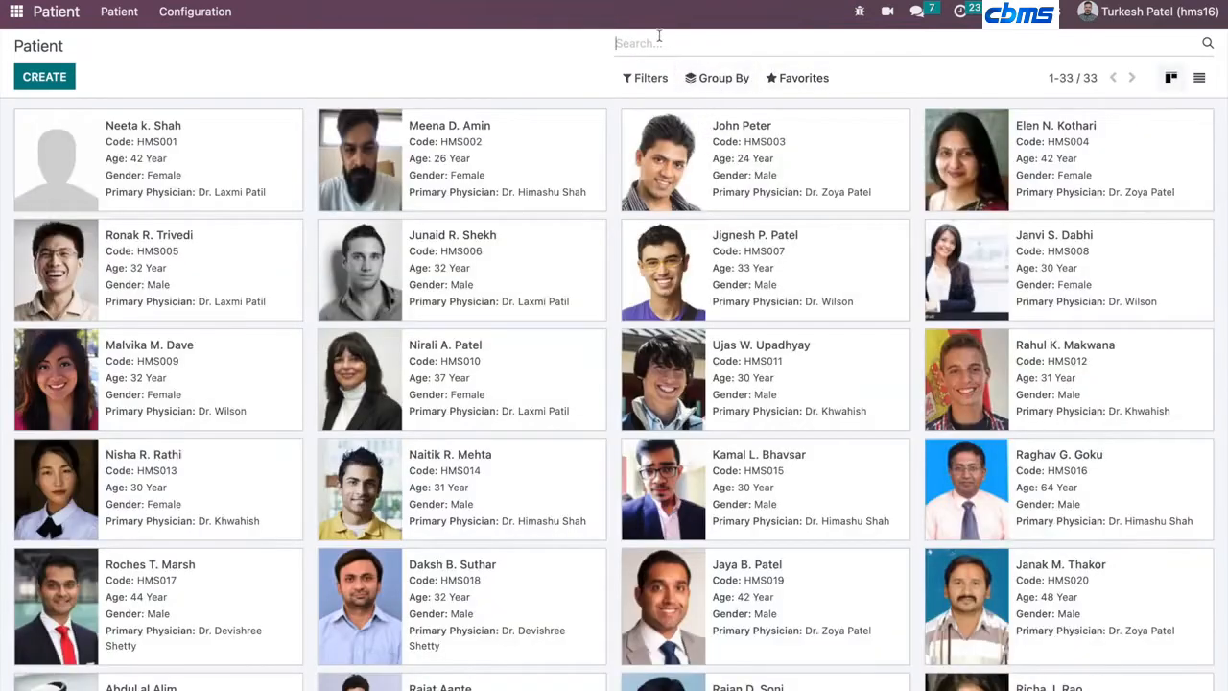
pyautogui.write('asd')
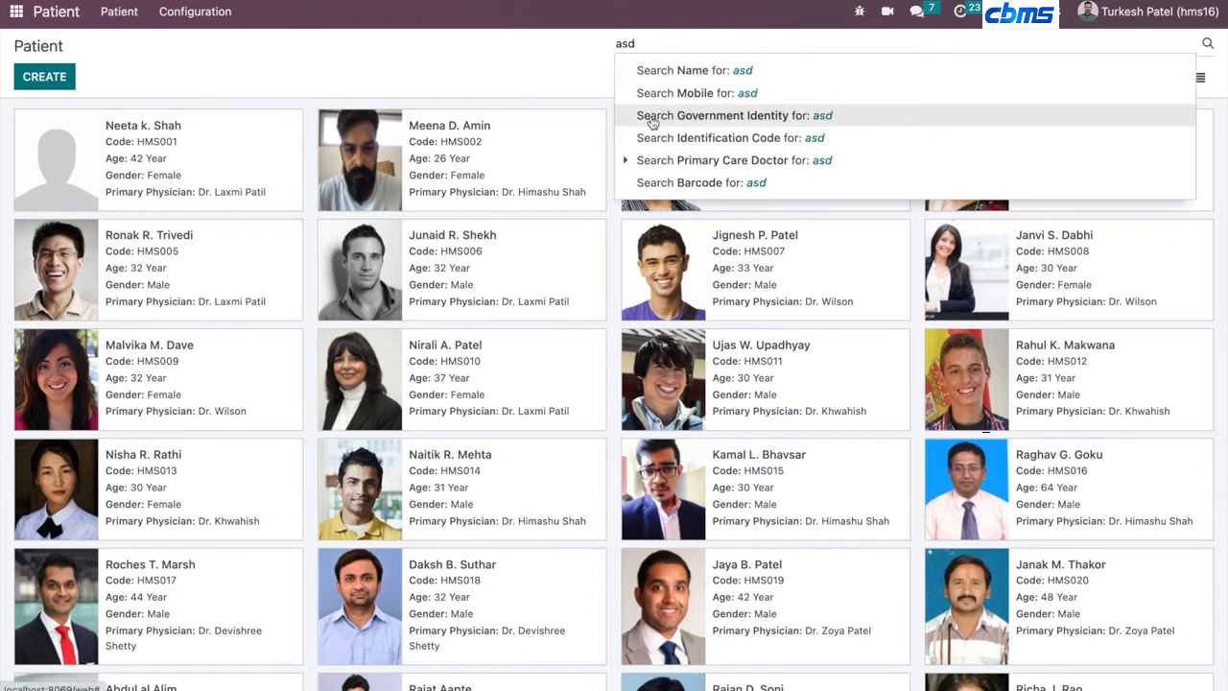
pyautogui.press('BackSpace')
pyautogui.press('BackSpace')
pyautogui.press('BackSpace')
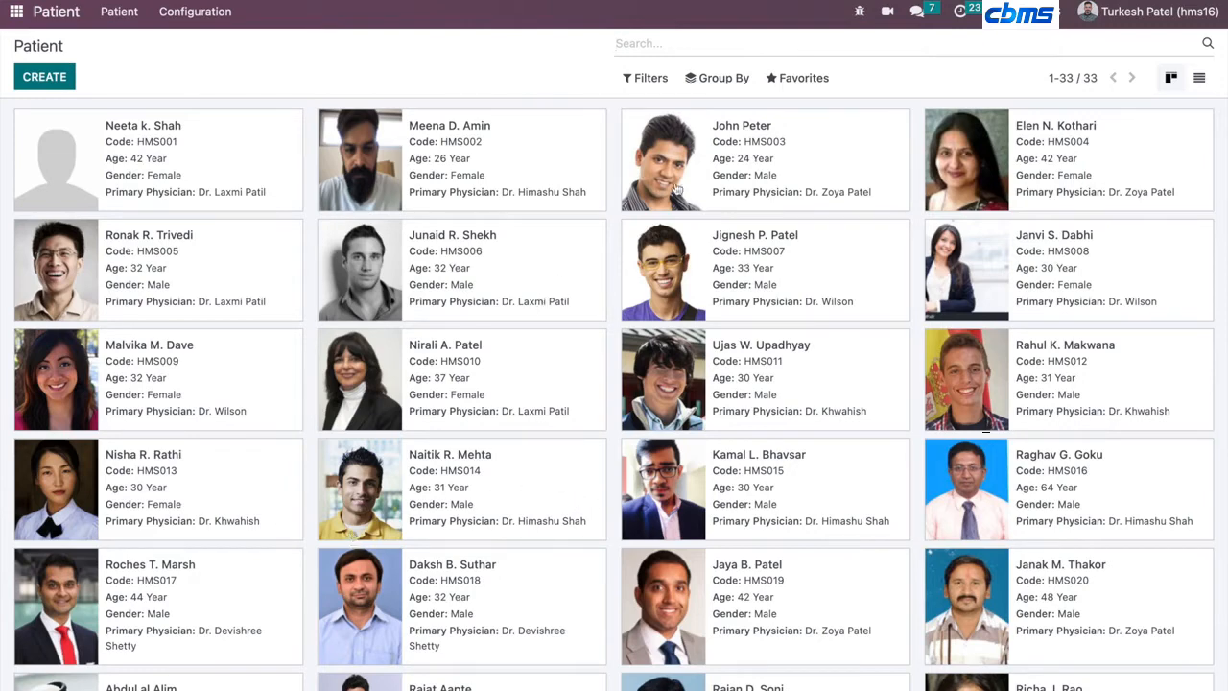
# - Search patients by name for the patient's first name and open the matching patient record
pyautogui.scroll(-1, 524, 466)
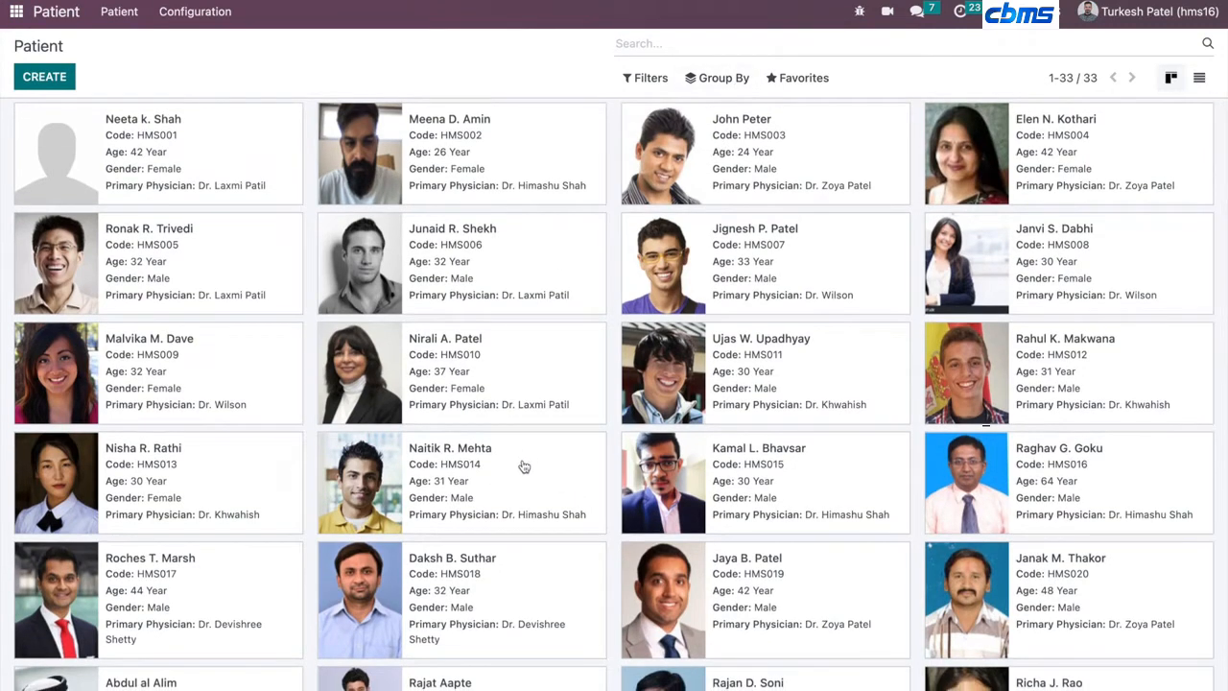
pyautogui.scroll(1, 524, 467)
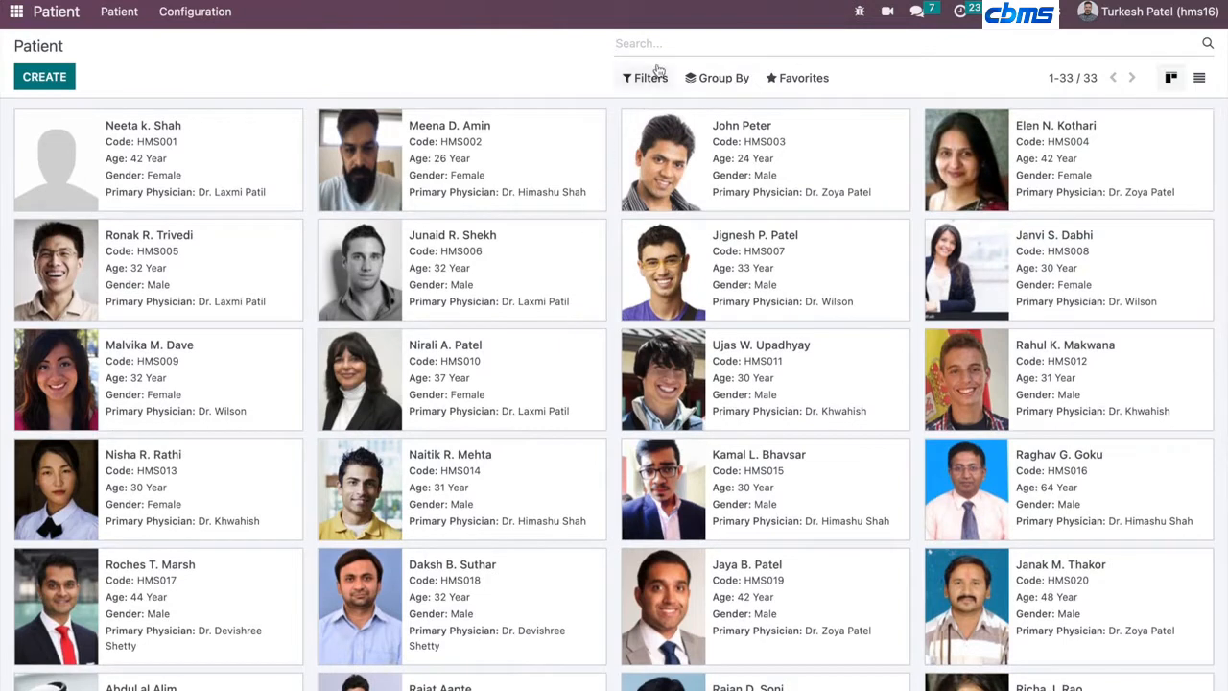
pyautogui.write('ronak')
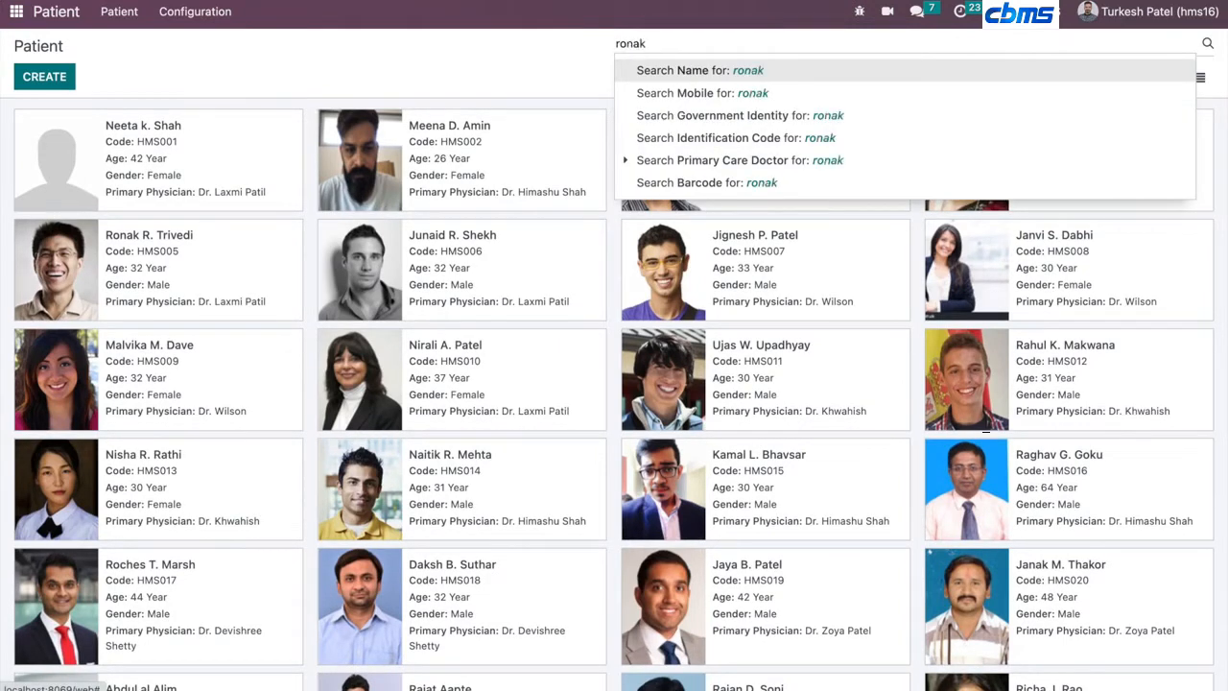
pyautogui.click(749, 75)
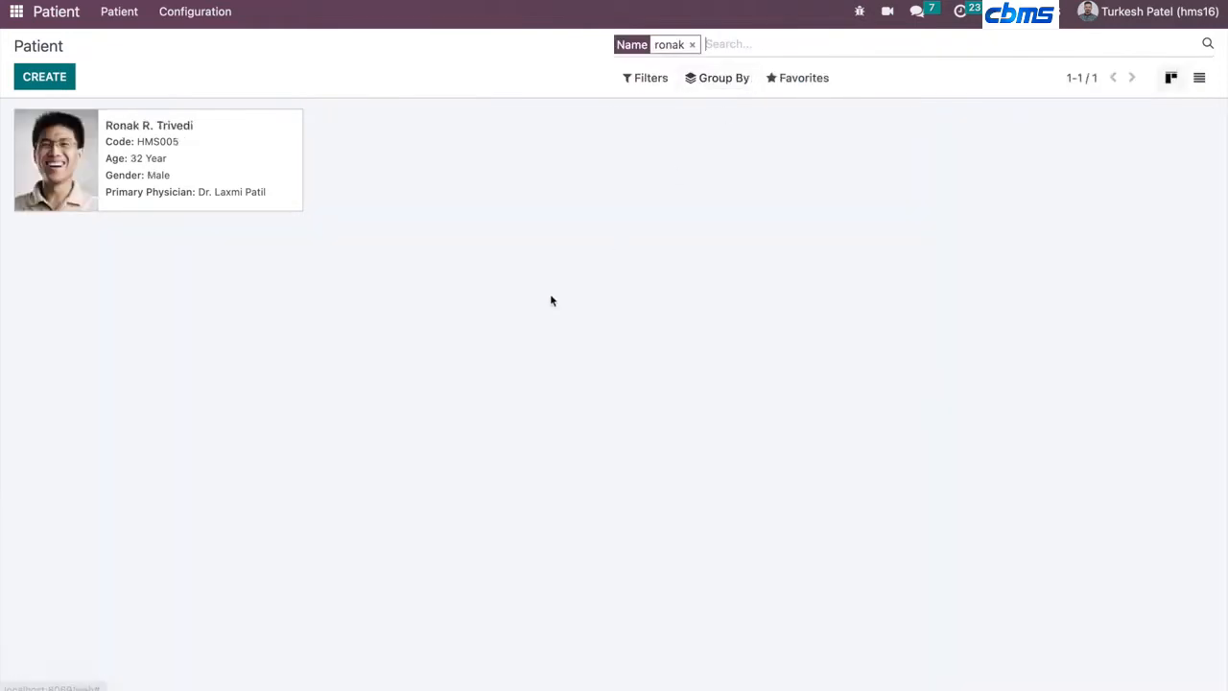
pyautogui.click(188, 183)
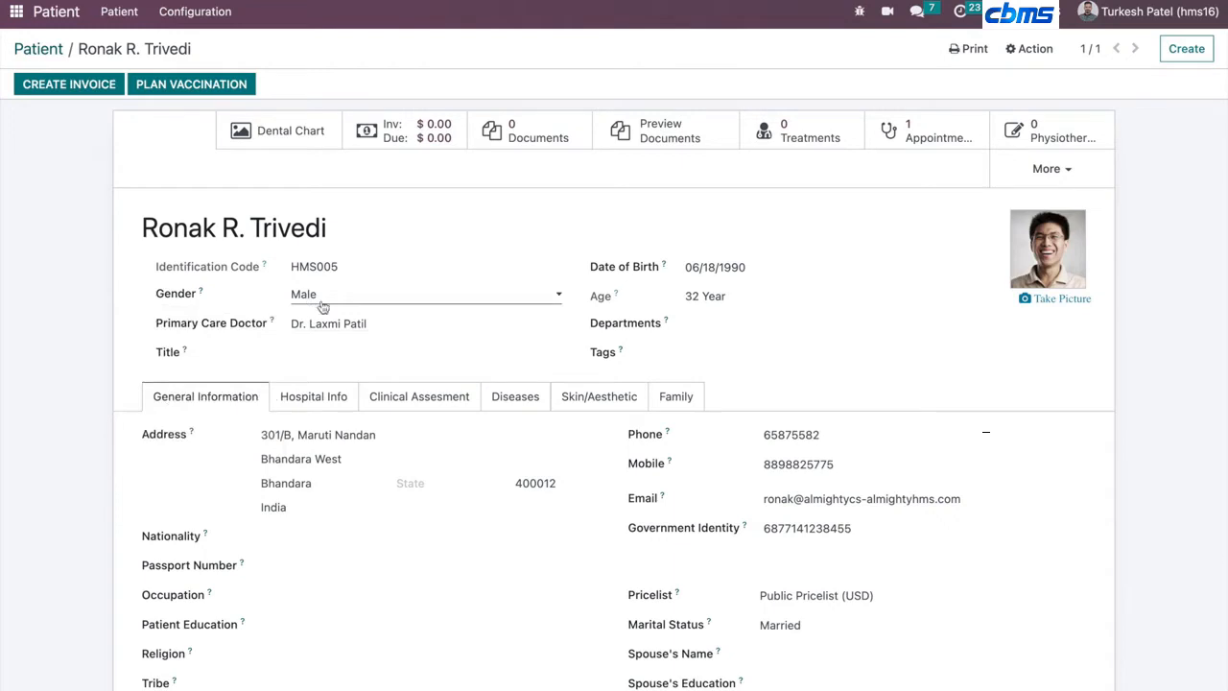
pyautogui.scroll(-1, 477, 315)
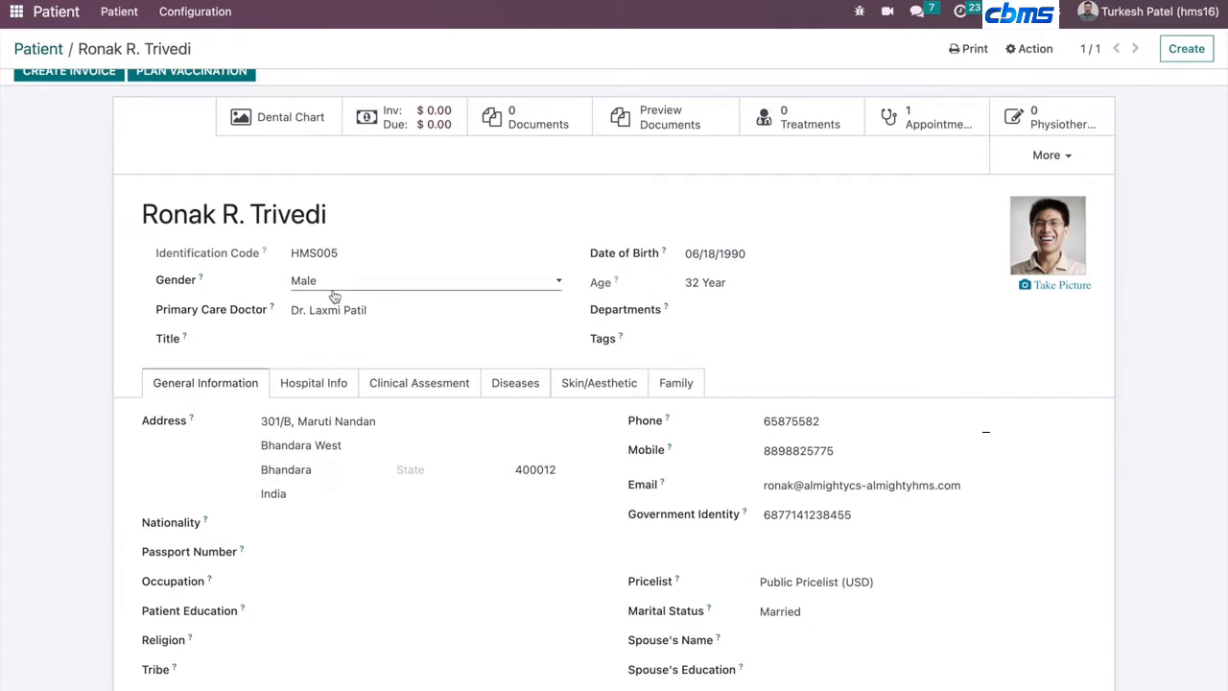
pyautogui.moveTo(669, 248)
pyautogui.scroll(-1, 288, 475)
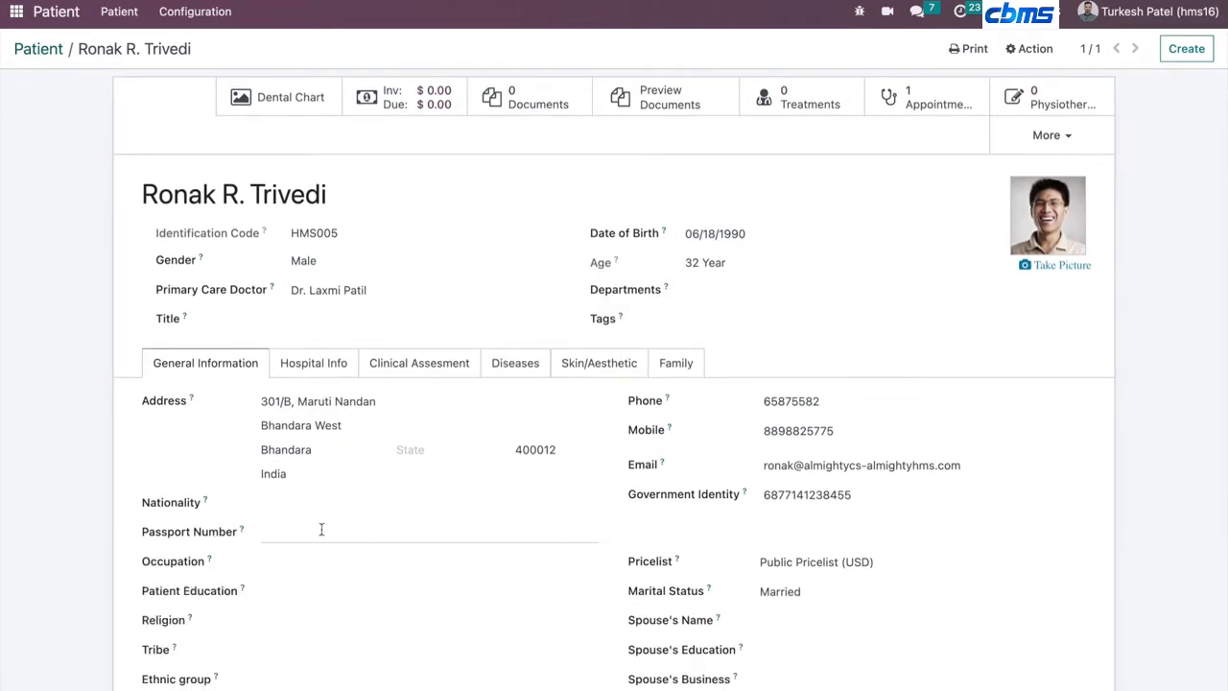
pyautogui.scroll(1, 321, 452)
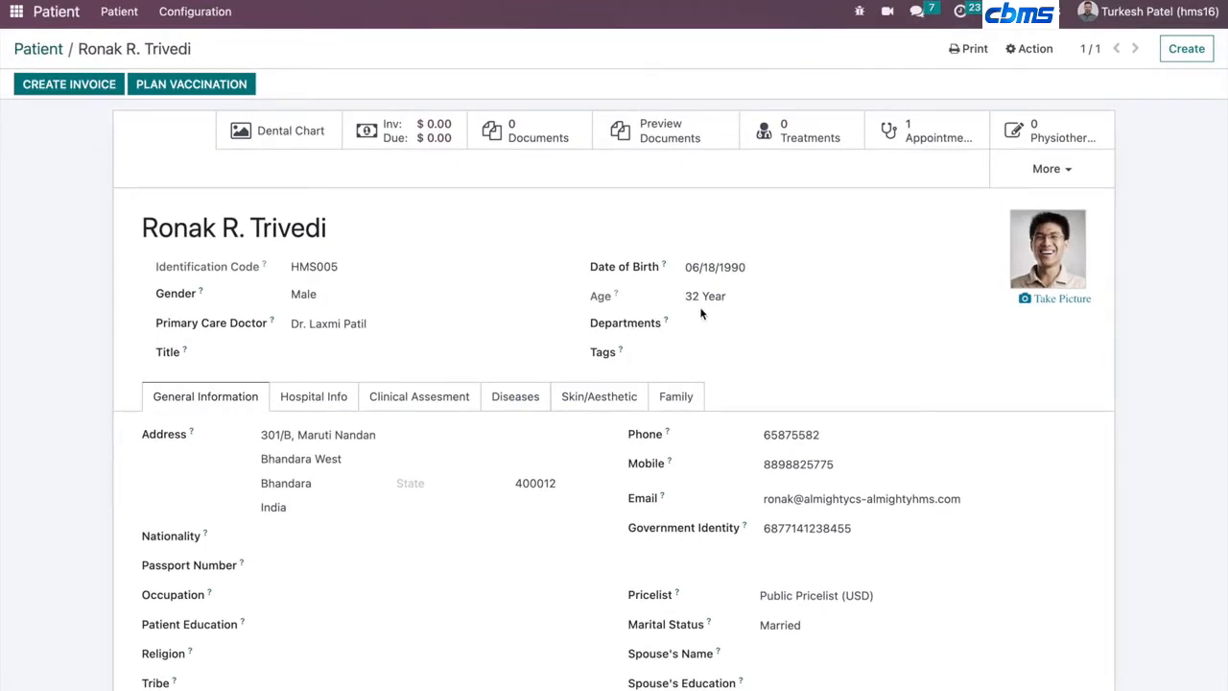
# - Add Cardiology and Gynecology to the patient's Departments, then remove both tags
pyautogui.click(716, 324)
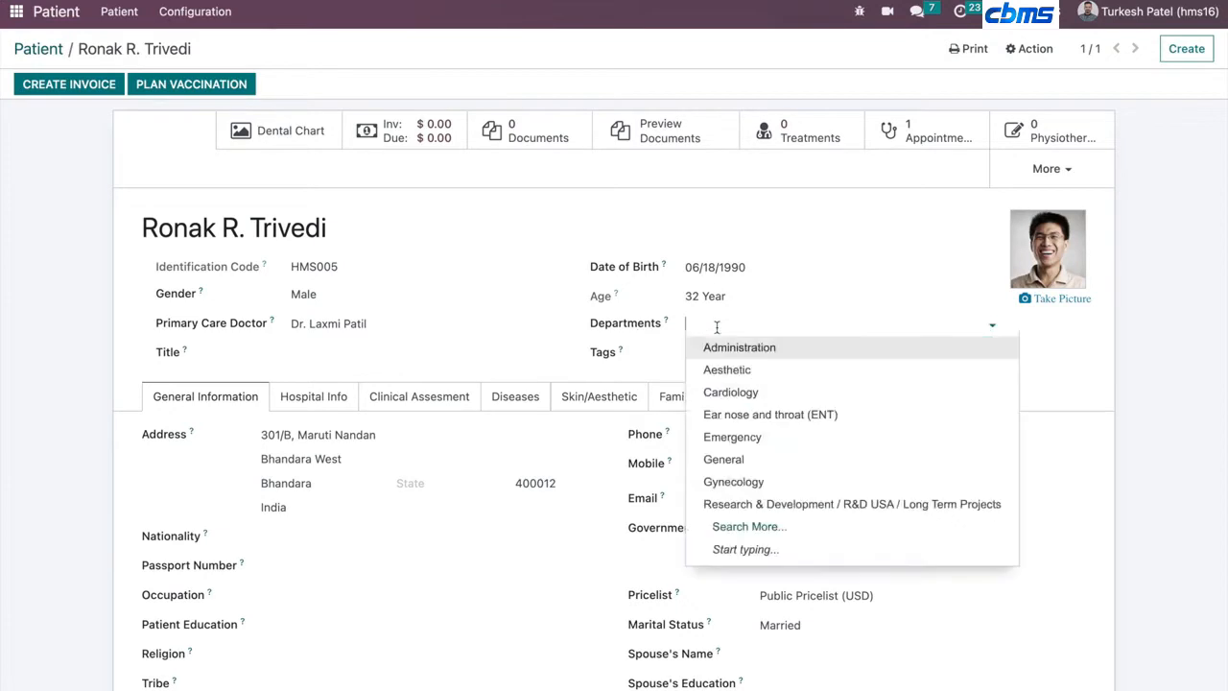
pyautogui.click(719, 391)
pyautogui.click(793, 325)
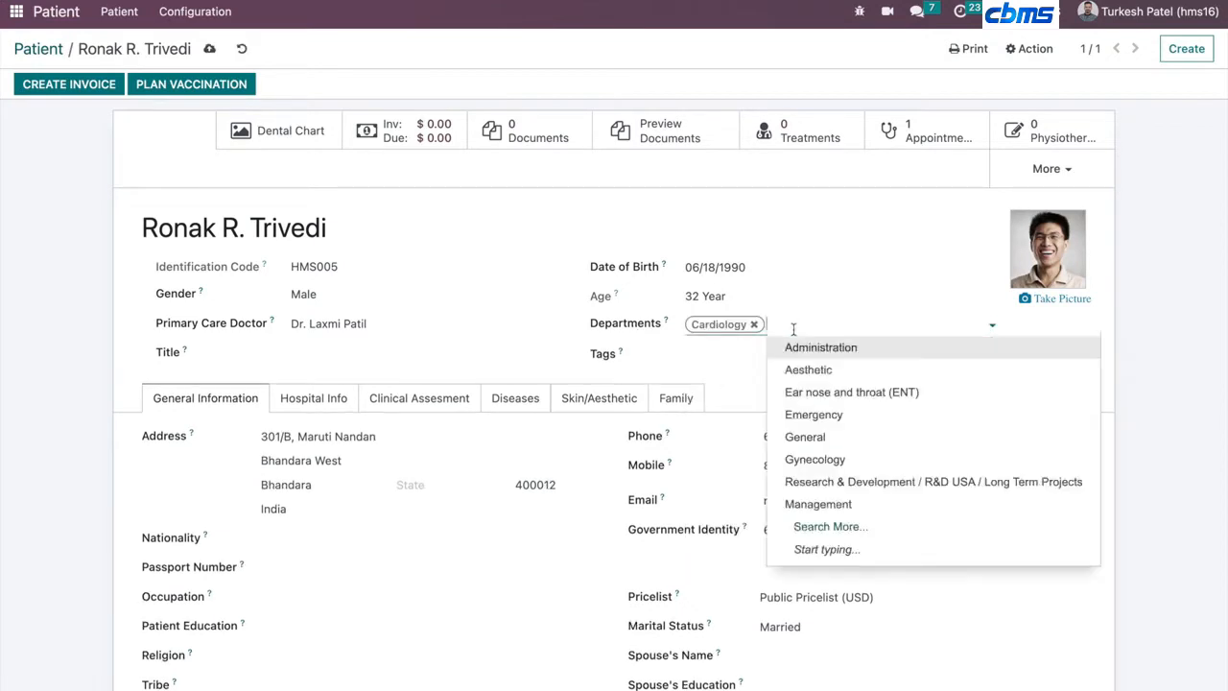
pyautogui.click(793, 458)
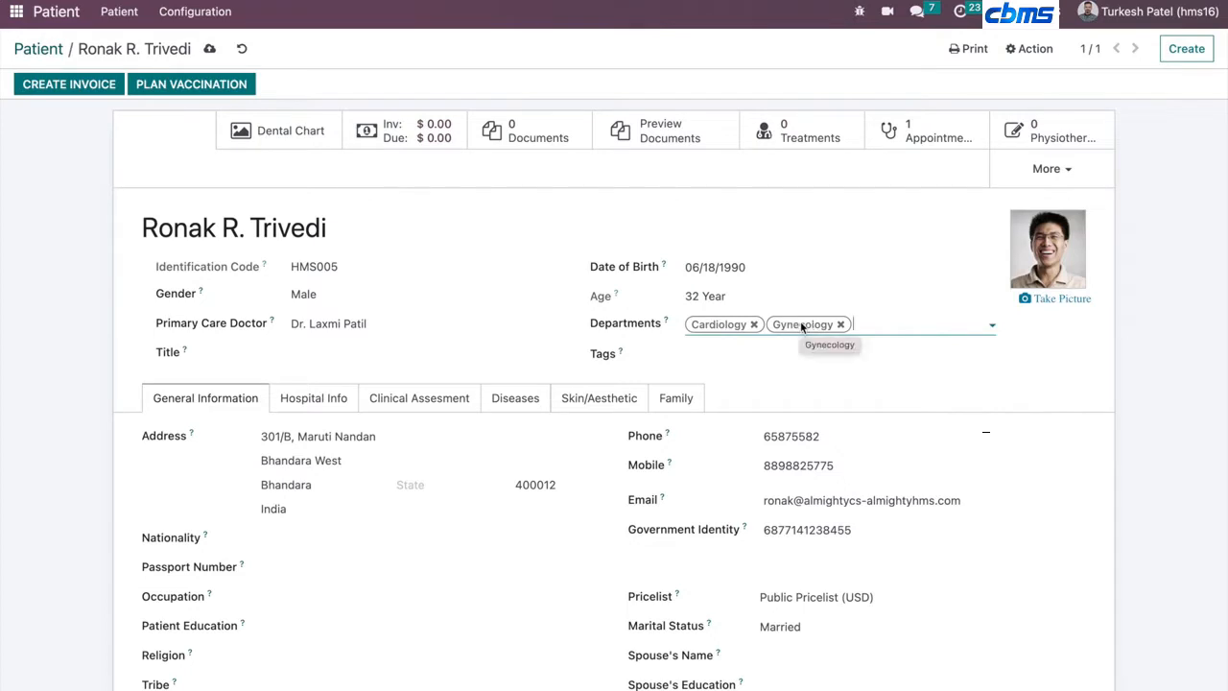
pyautogui.press('BackSpace')
pyautogui.press('BackSpace')
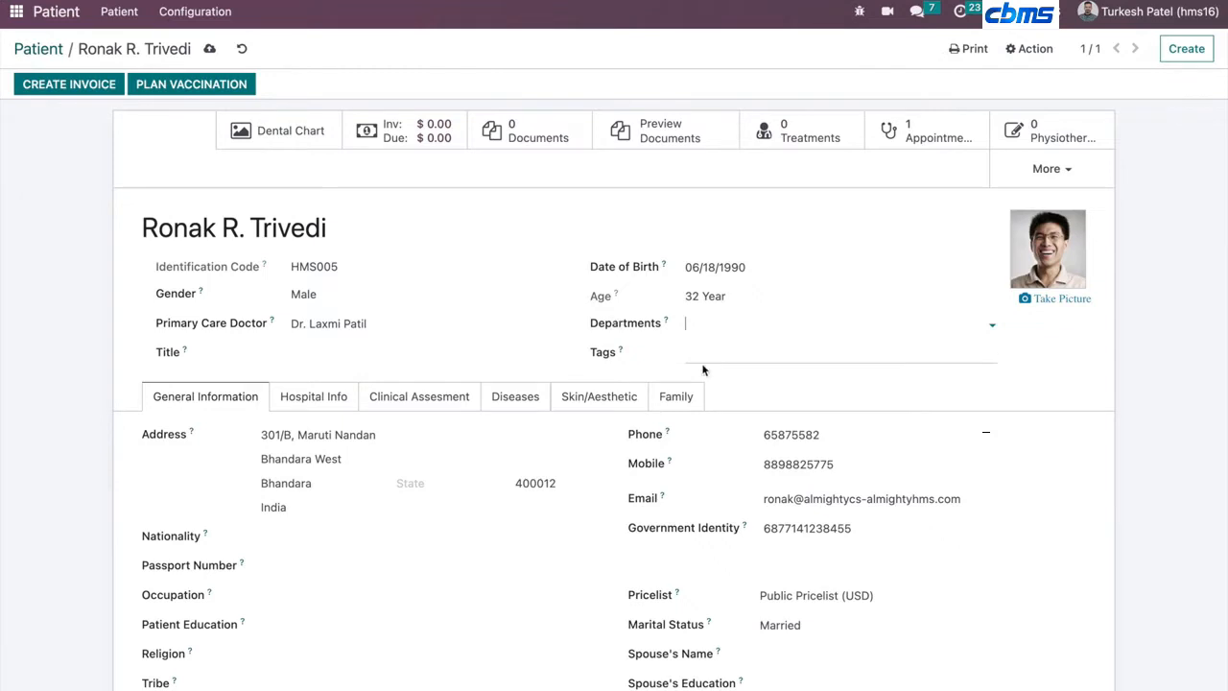
# - Set the patient's Marital Status to Single
pyautogui.scroll(-1, 399, 376)
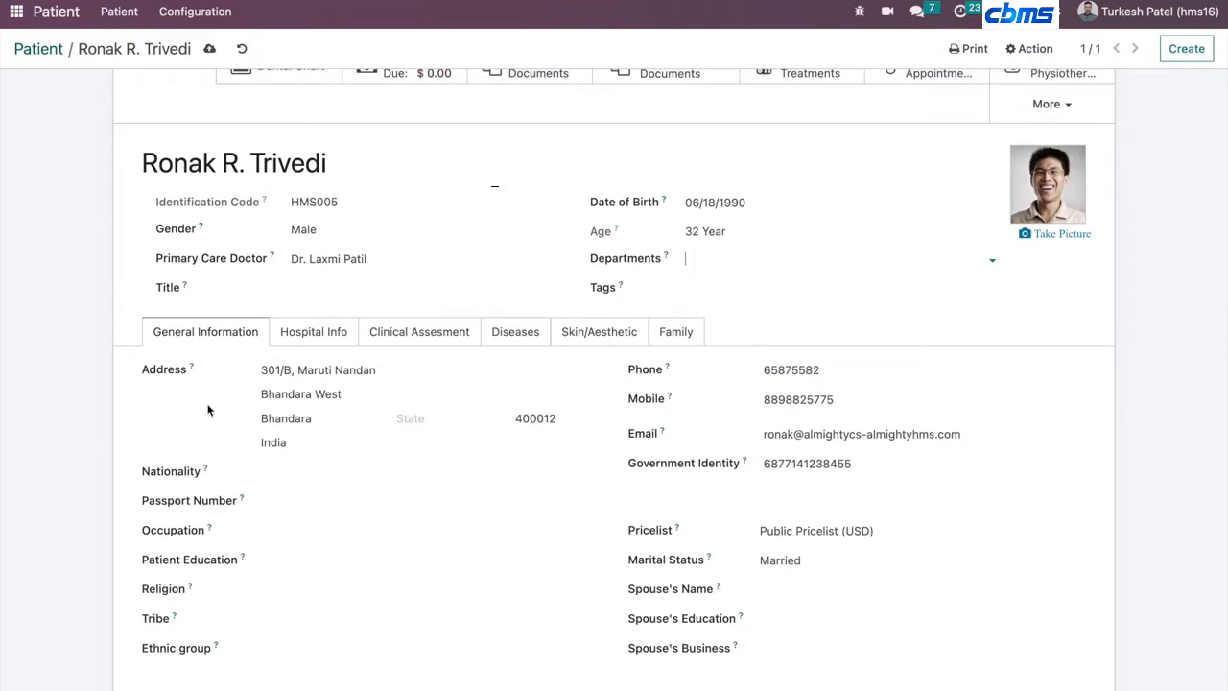
pyautogui.scroll(-1, 762, 434)
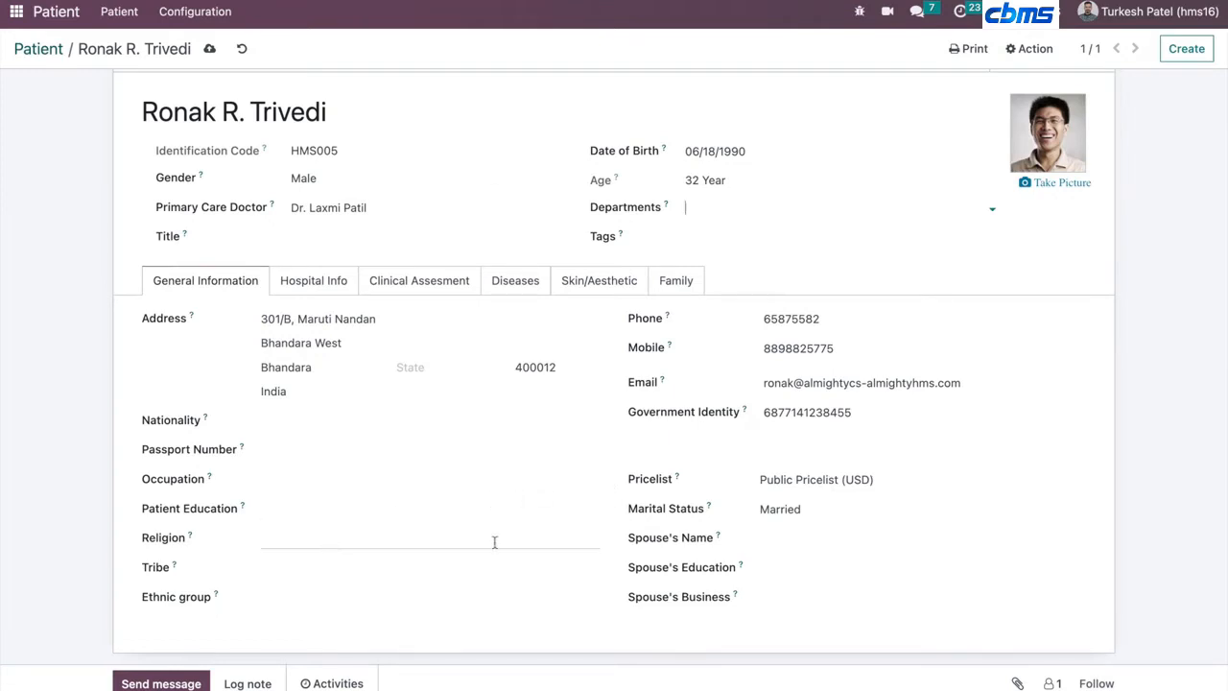
pyautogui.click(762, 513)
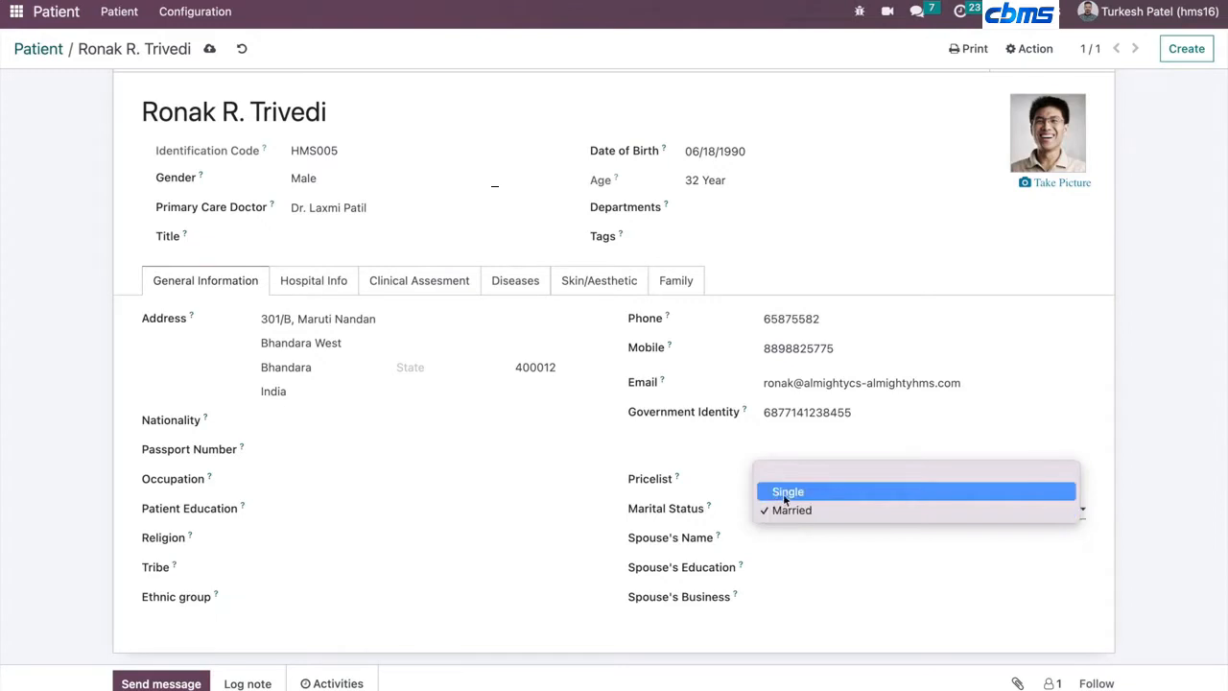
pyautogui.click(782, 492)
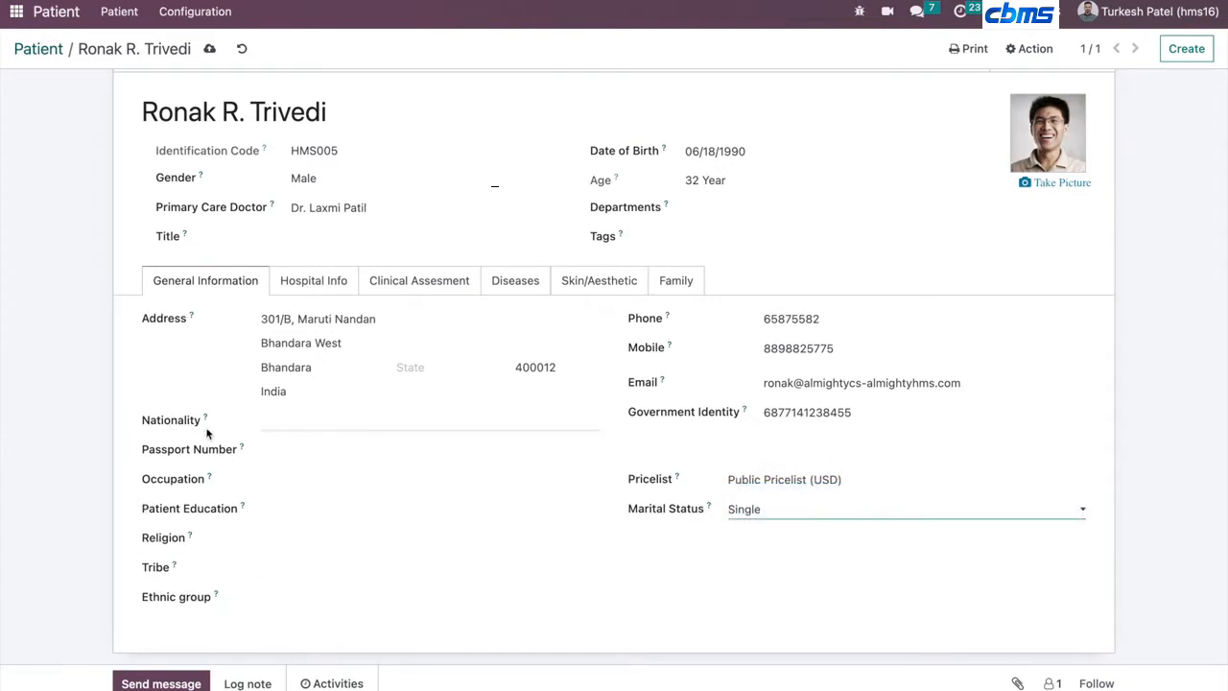
# - Review the patient's Hospital Info and Clinical Assesment tabs
pyautogui.scroll(1, 274, 414)
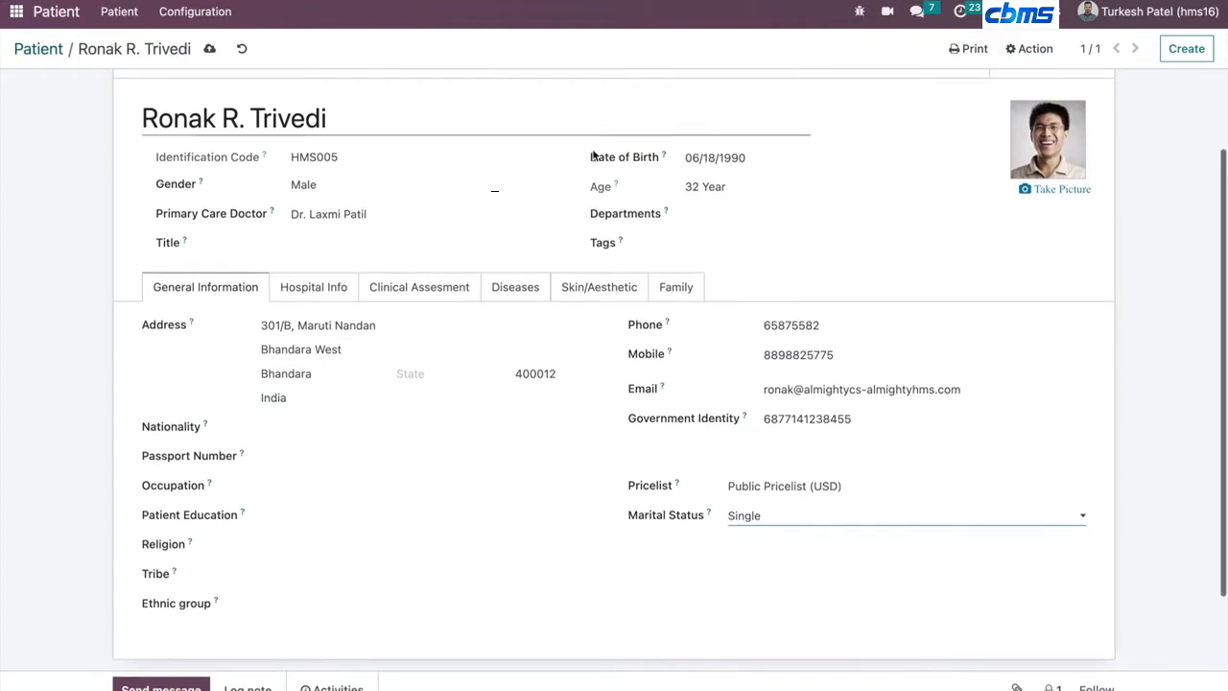
pyautogui.scroll(3, 217, 375)
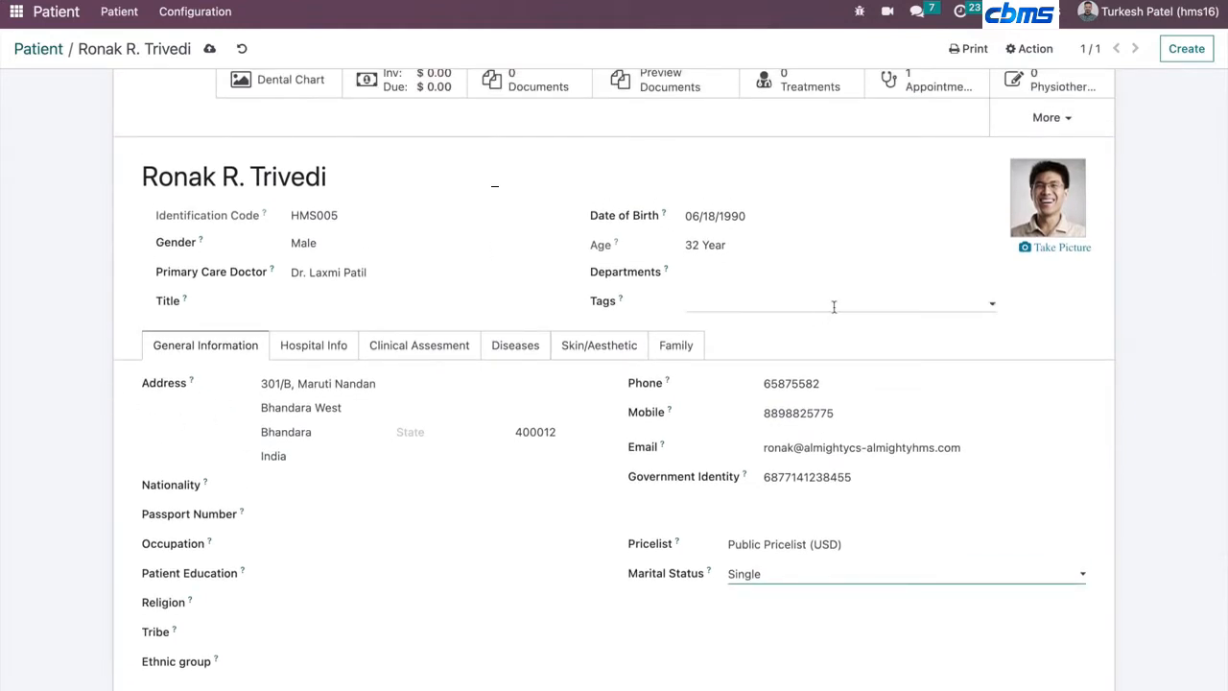
pyautogui.scroll(1, 410, 565)
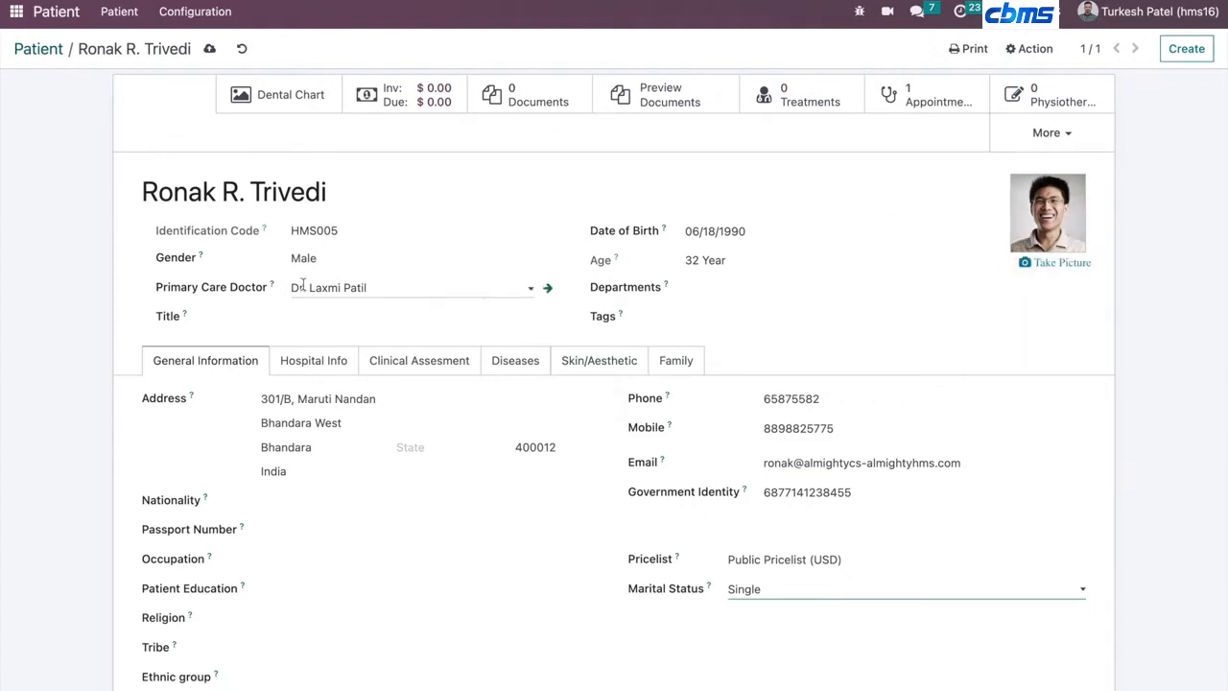
pyautogui.click(333, 365)
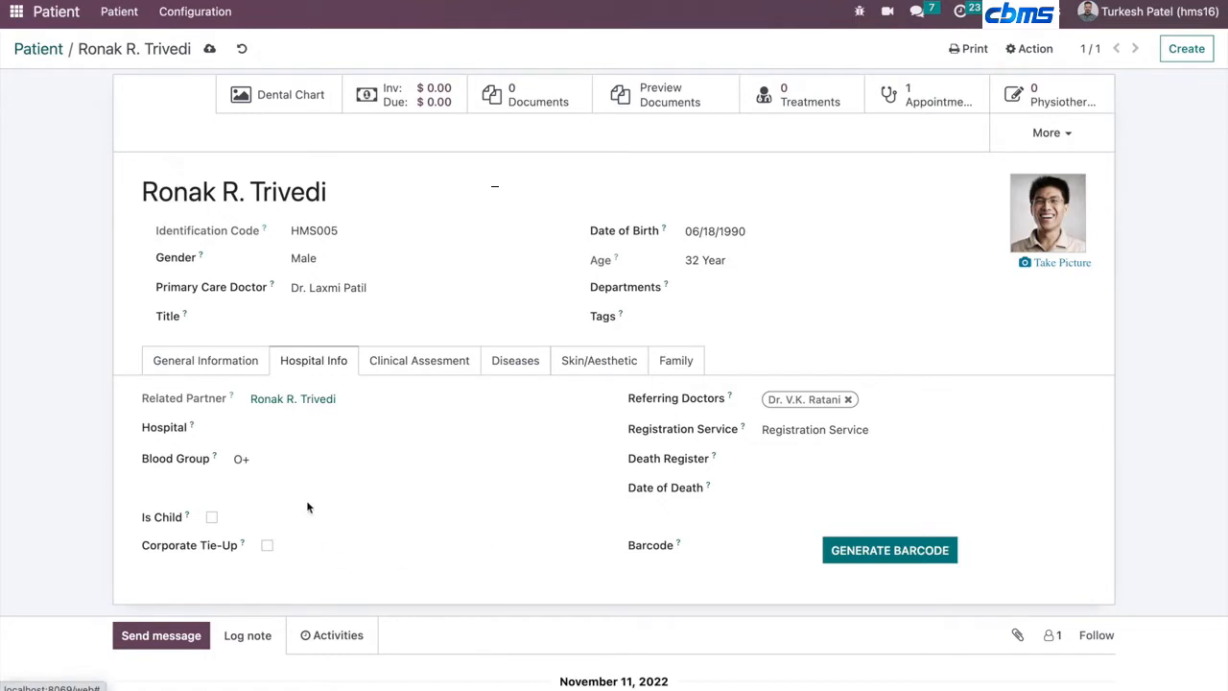
pyautogui.scroll(1, 531, 494)
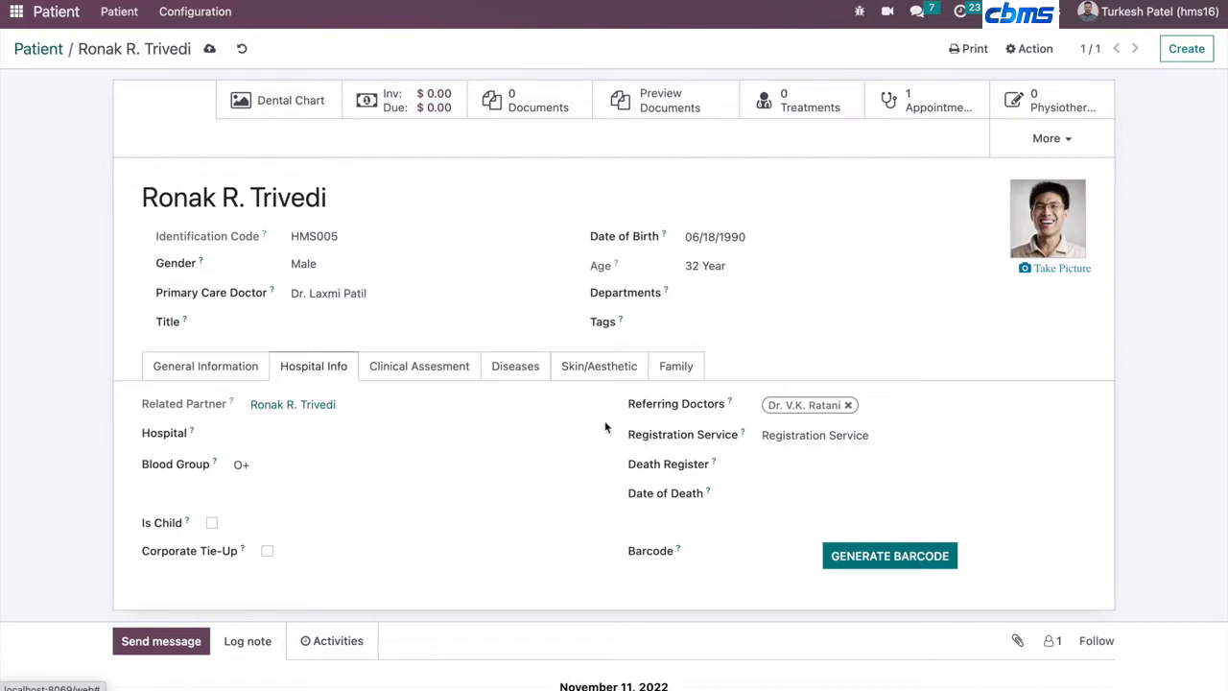
pyautogui.click(441, 369)
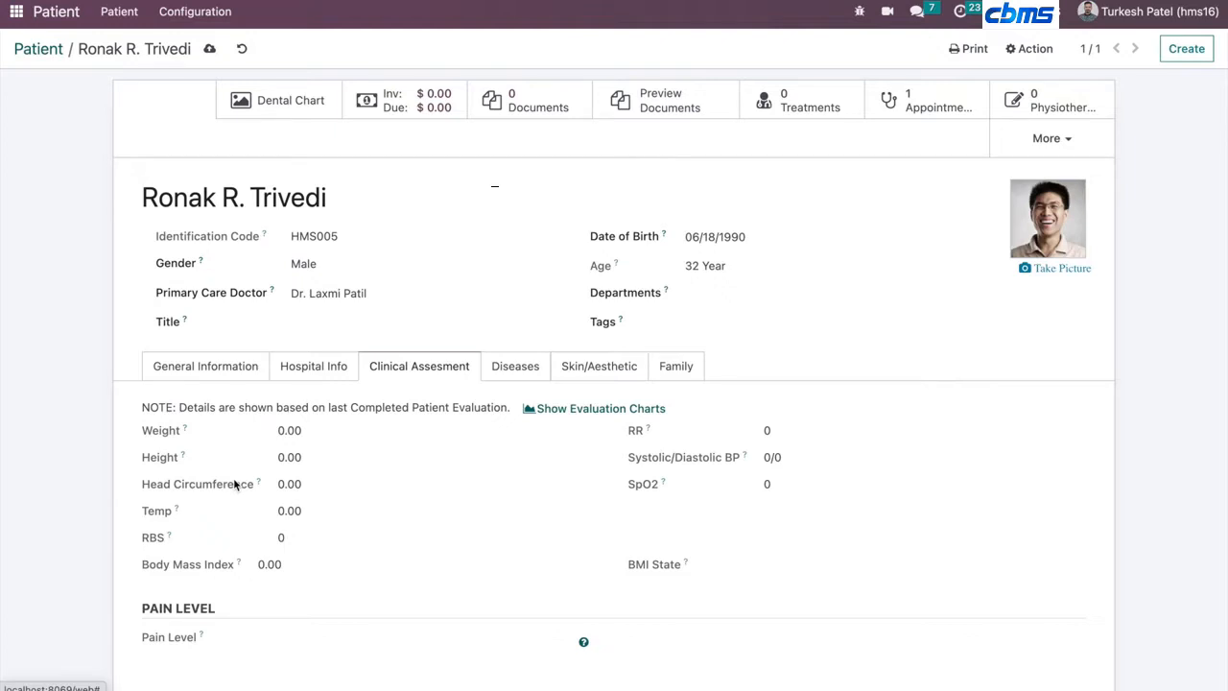
pyautogui.scroll(-1, 361, 551)
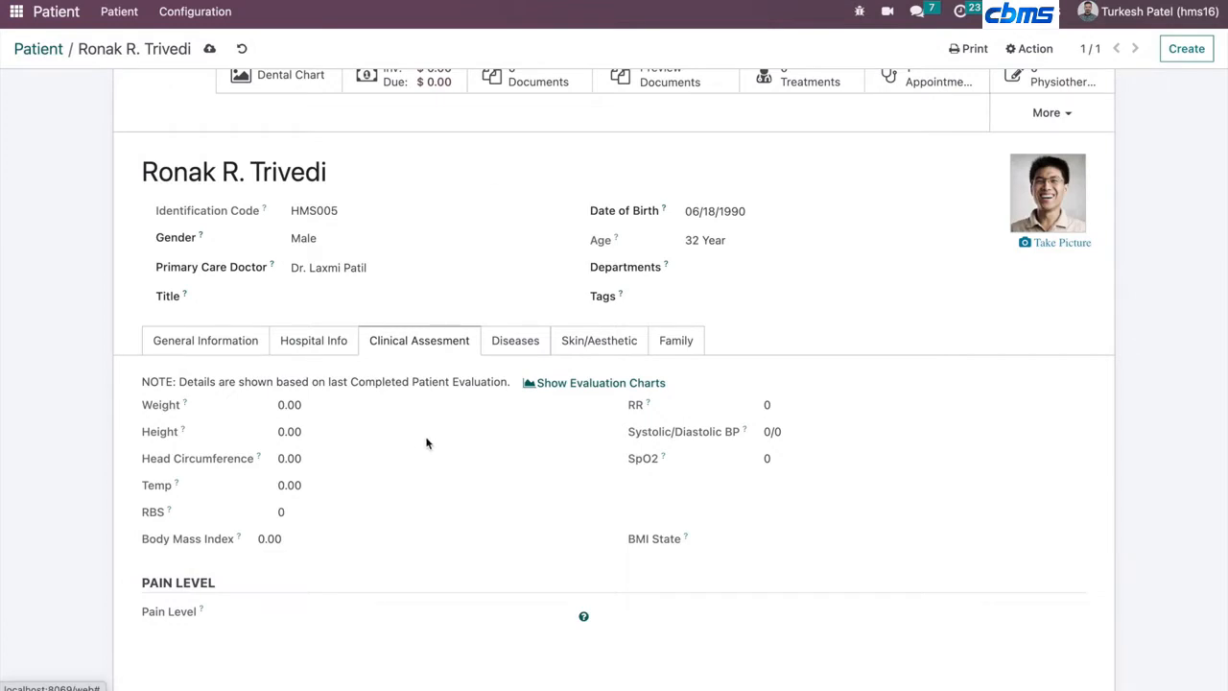
# - Create a new evaluation for the patient with weight 71, height 161 and temperature 101
pyautogui.click(1049, 113)
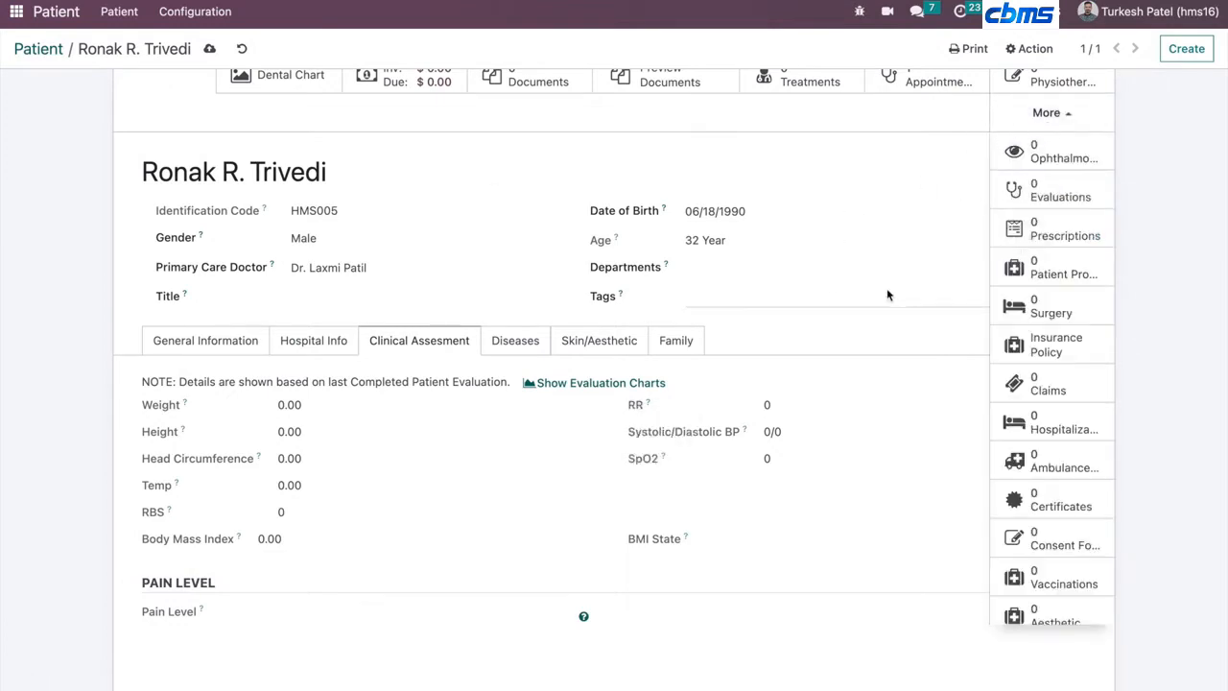
pyautogui.scroll(1, 888, 295)
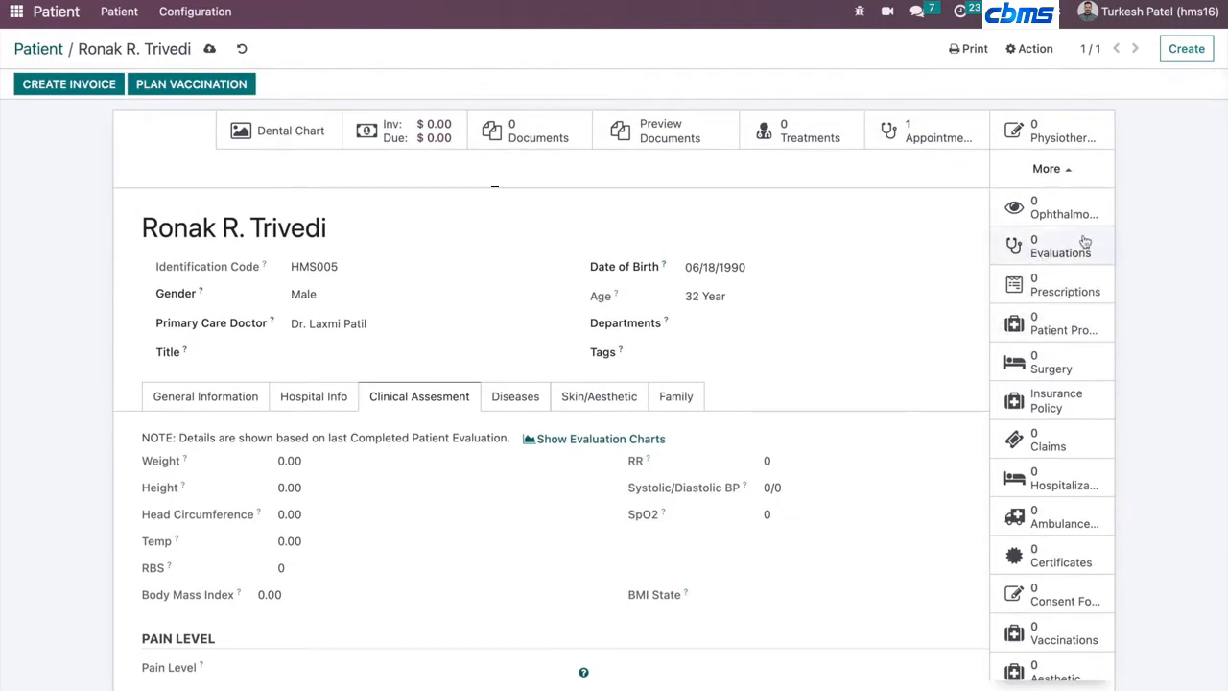
pyautogui.click(1087, 247)
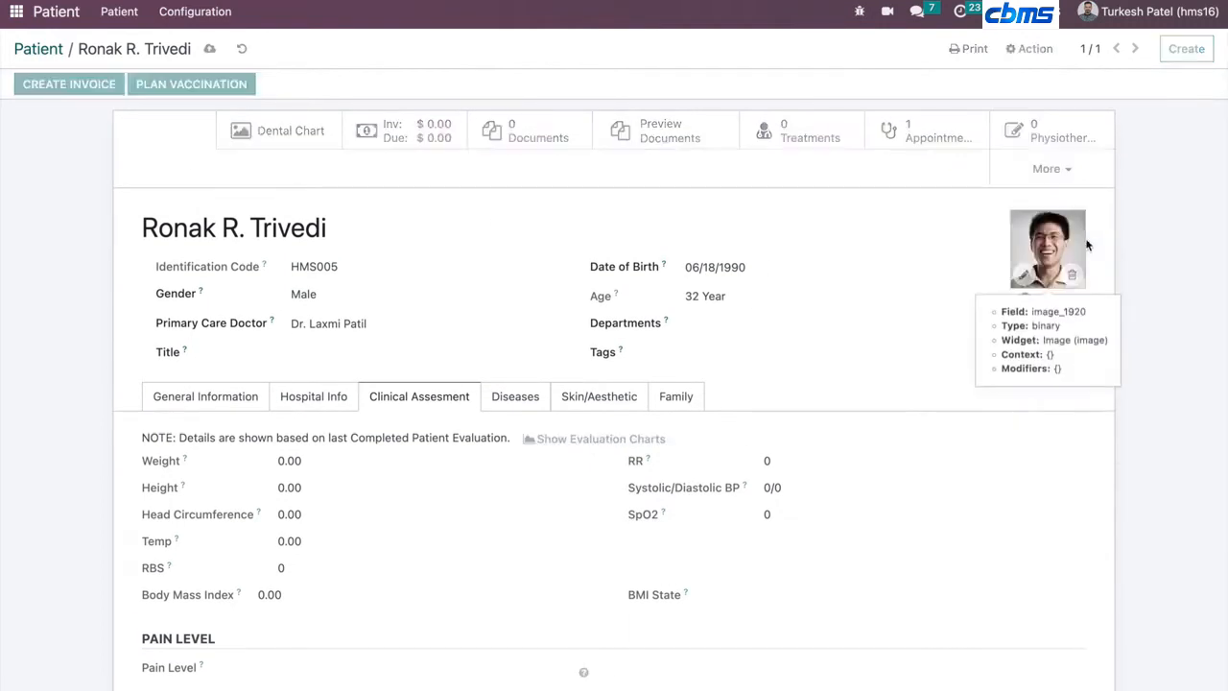
pyautogui.click(45, 76)
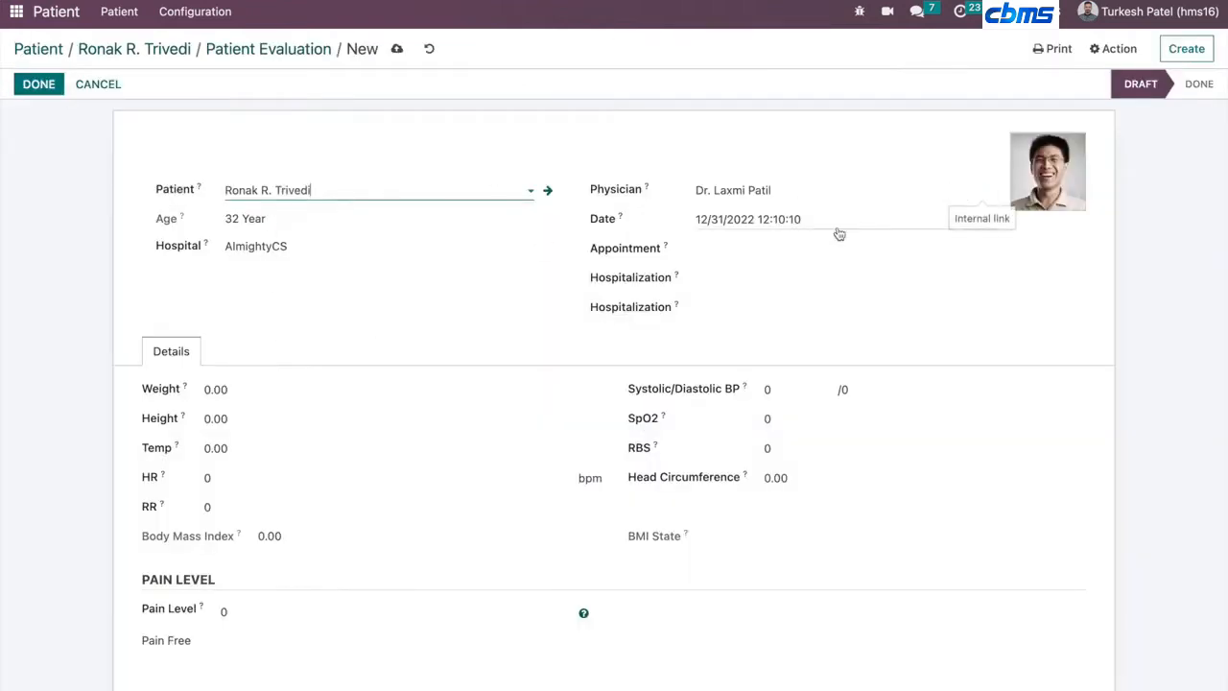
pyautogui.click(266, 391)
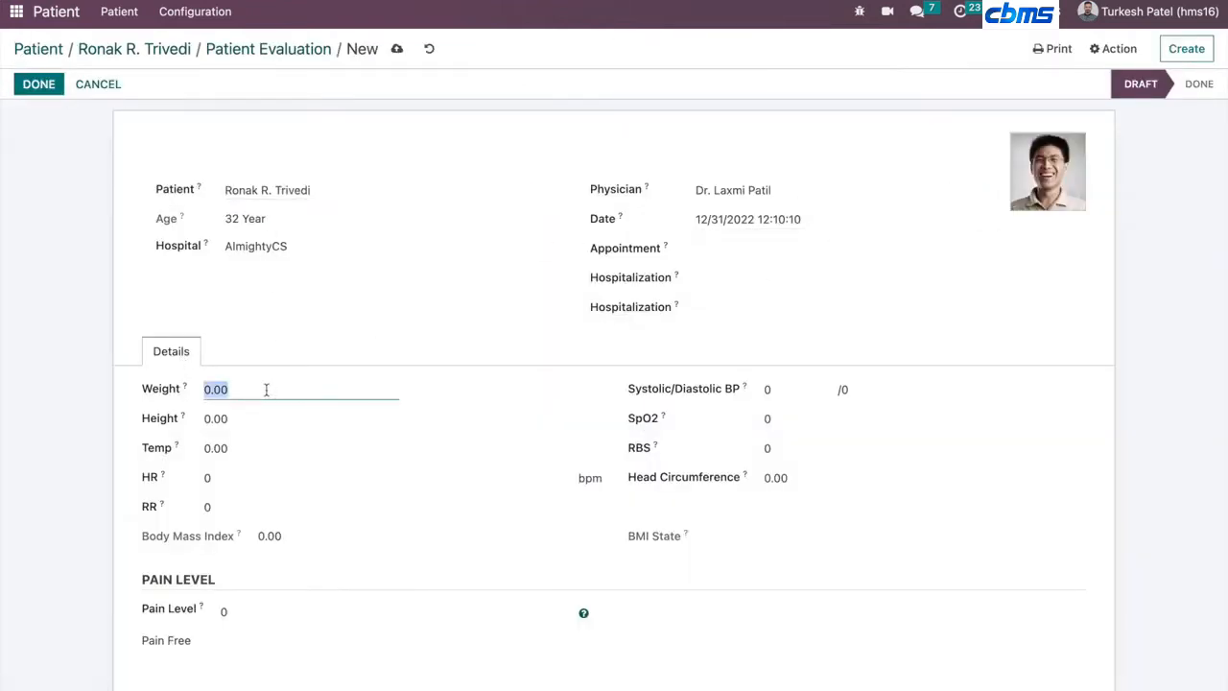
pyautogui.write('71')
pyautogui.press('Tab')
pyautogui.write('161')
pyautogui.press('Tab')
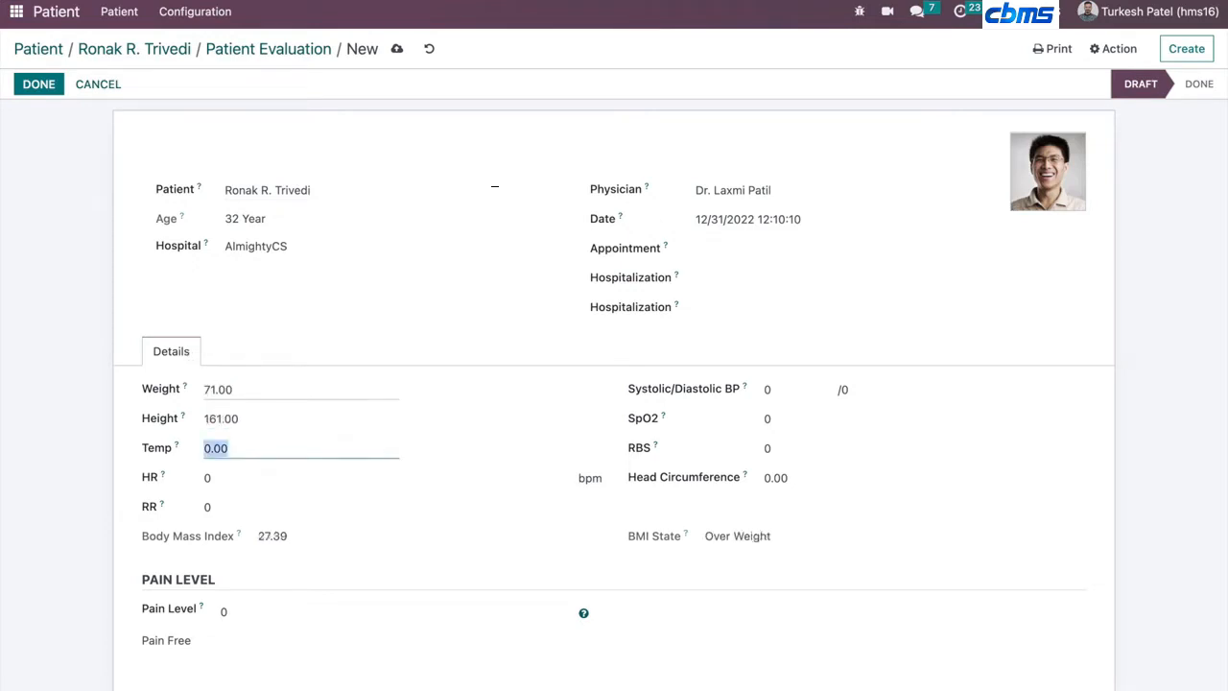
pyautogui.write('101')
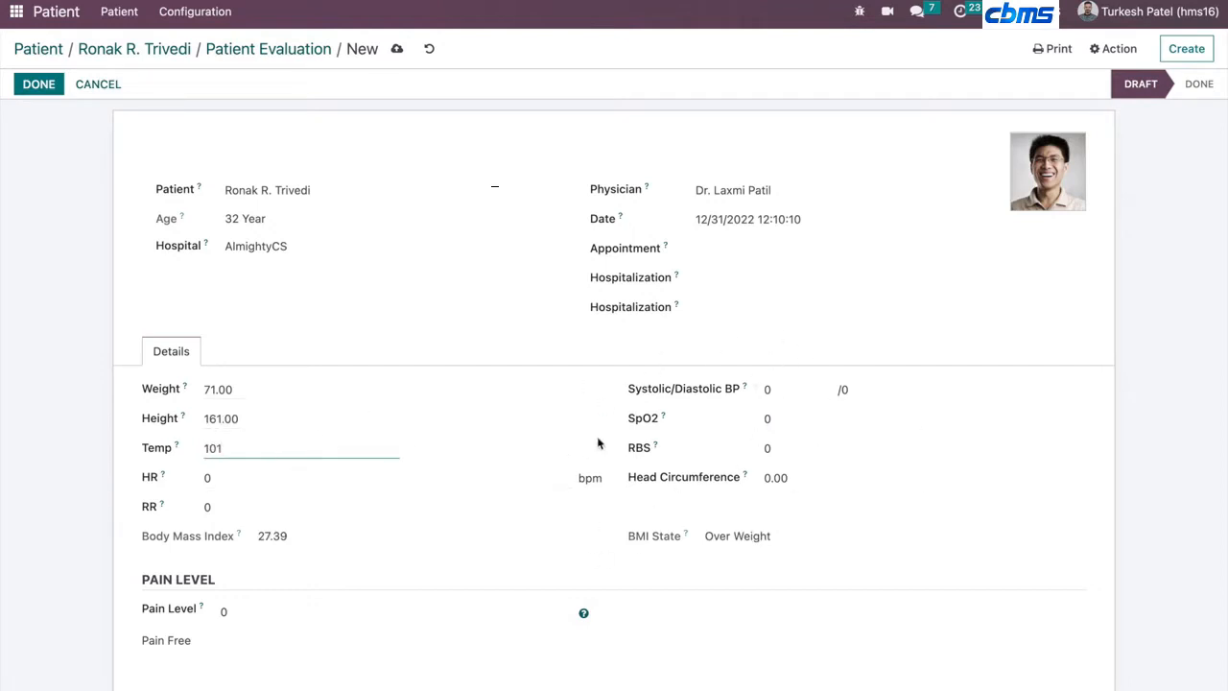
# - Open the pain level reference chart and close it
pyautogui.scroll(-1, 598, 442)
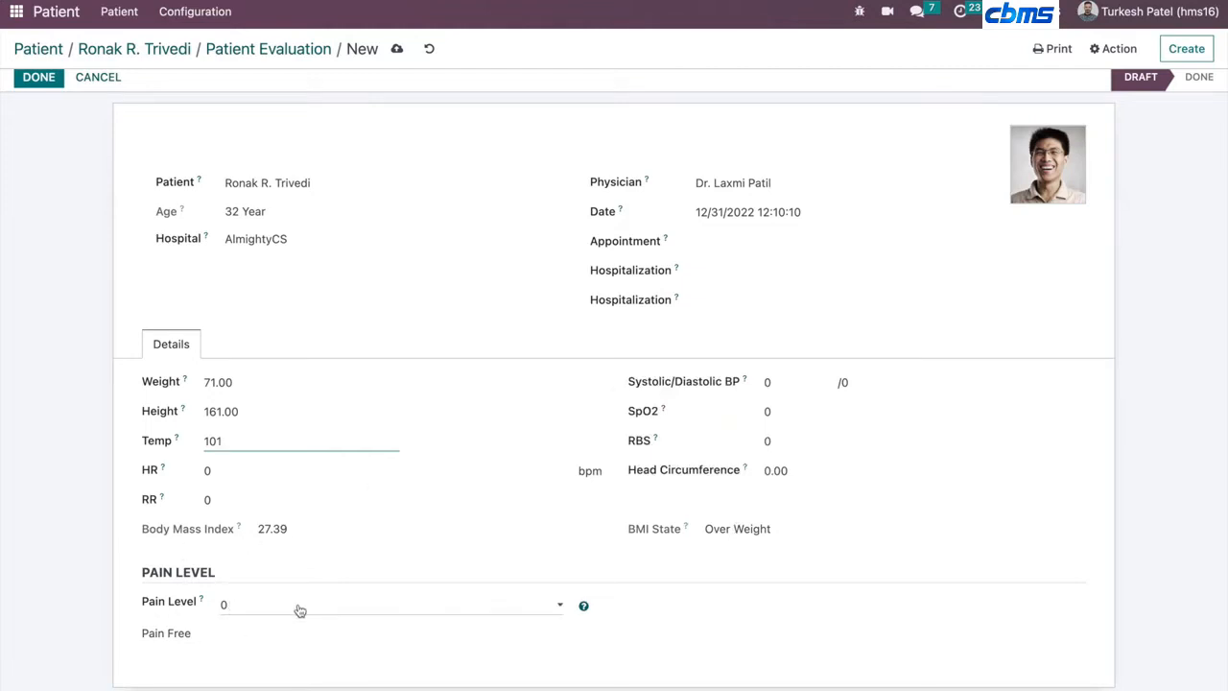
pyautogui.click(582, 605)
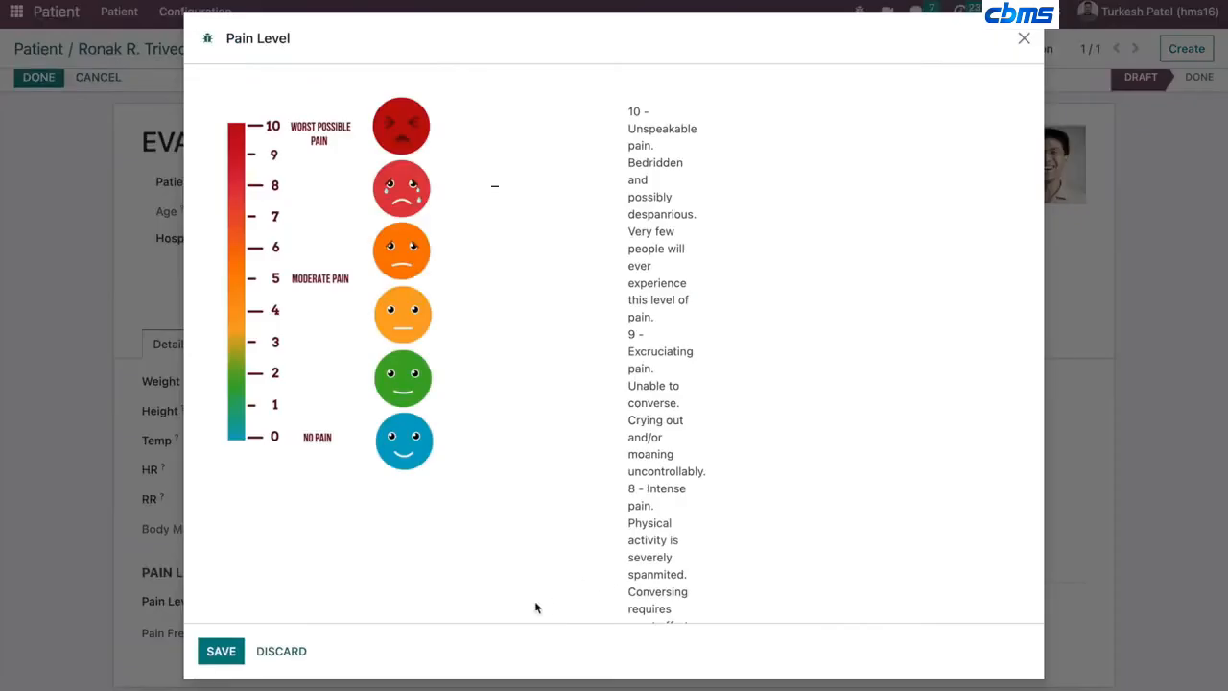
pyautogui.click(1024, 39)
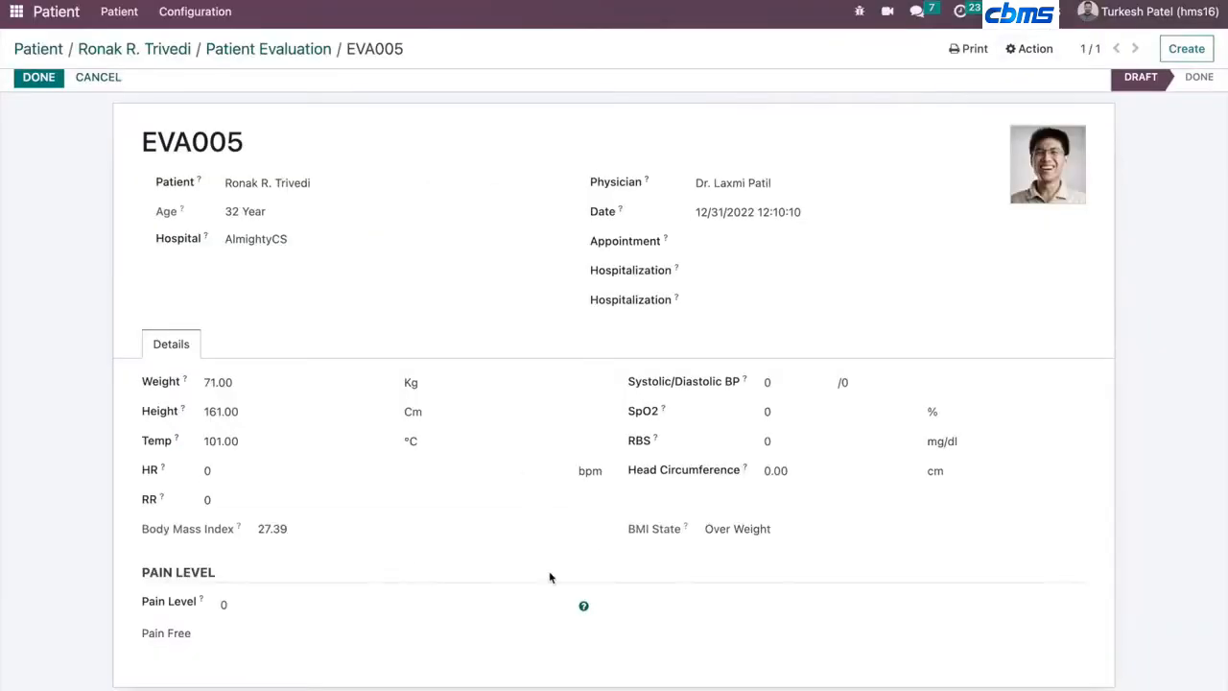
# - Set the evaluation's Pain Level to 1 and mark the evaluation as done
pyautogui.click(239, 614)
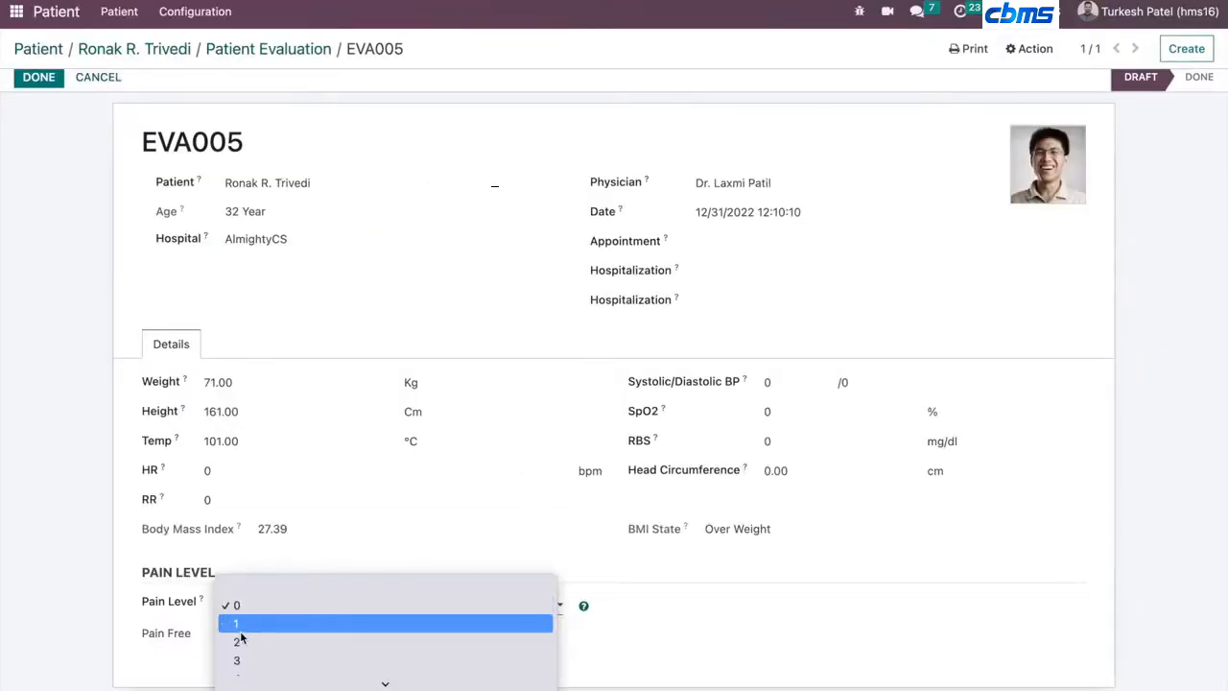
pyautogui.click(239, 626)
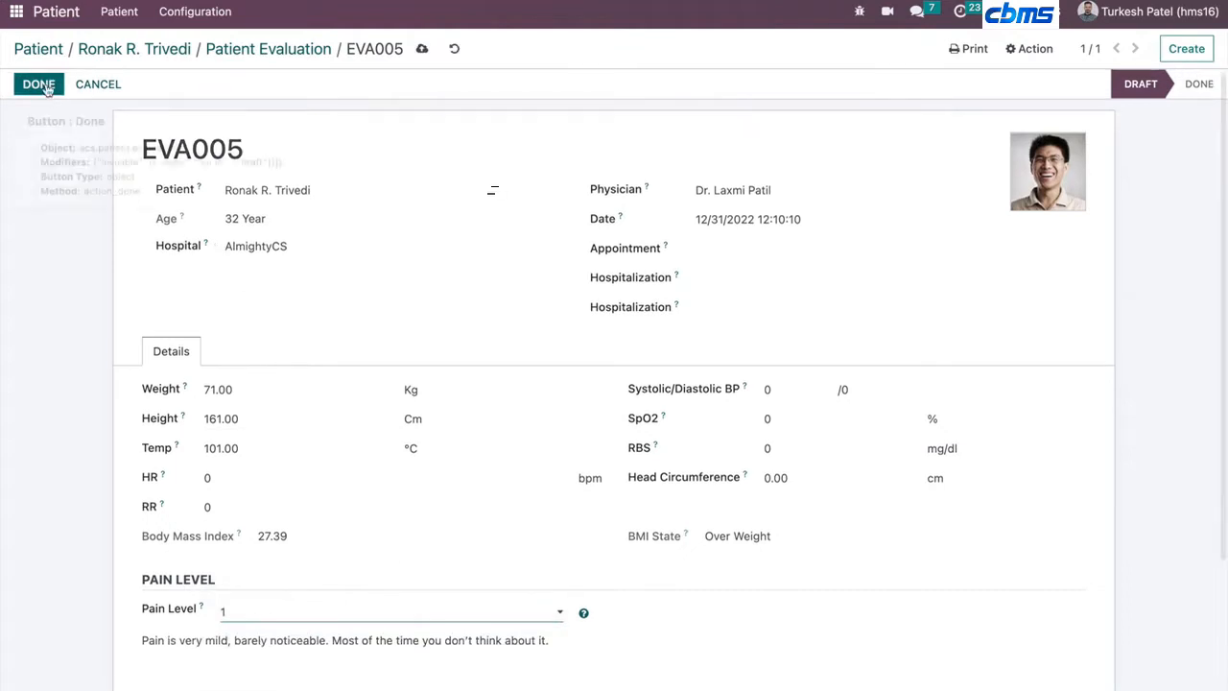
pyautogui.click(39, 85)
# - Go back through the evaluations list to the patient's Clinical Assesment tab
pyautogui.click(272, 50)
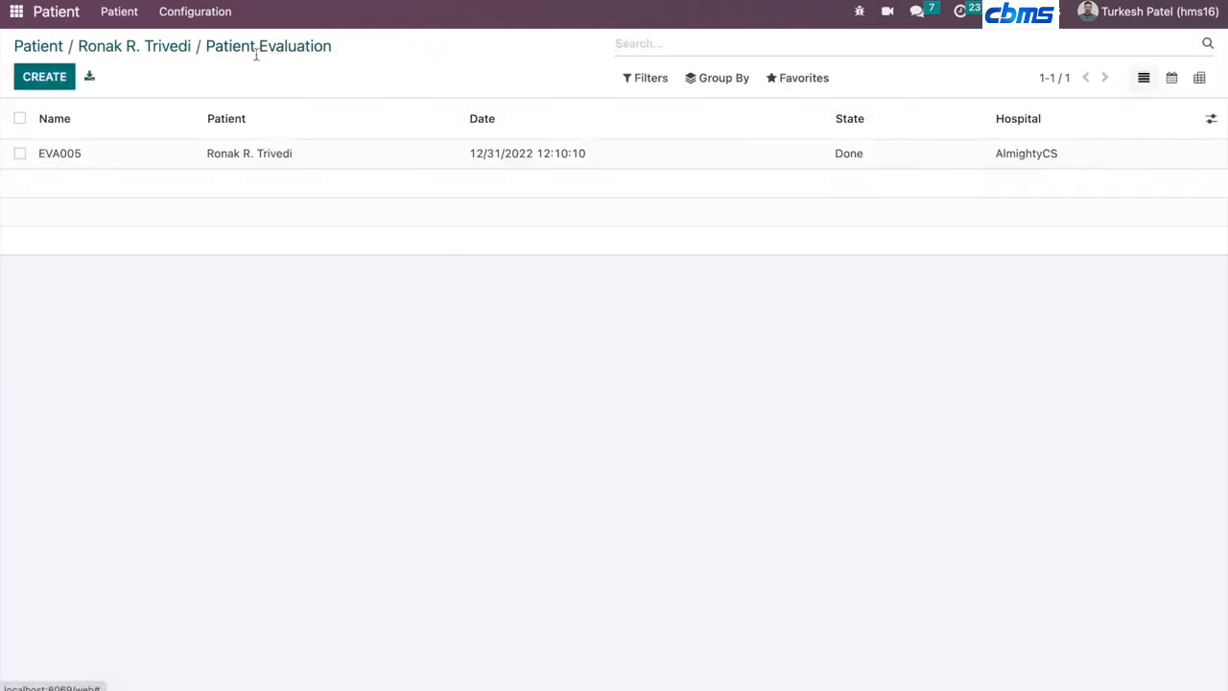
pyautogui.click(183, 46)
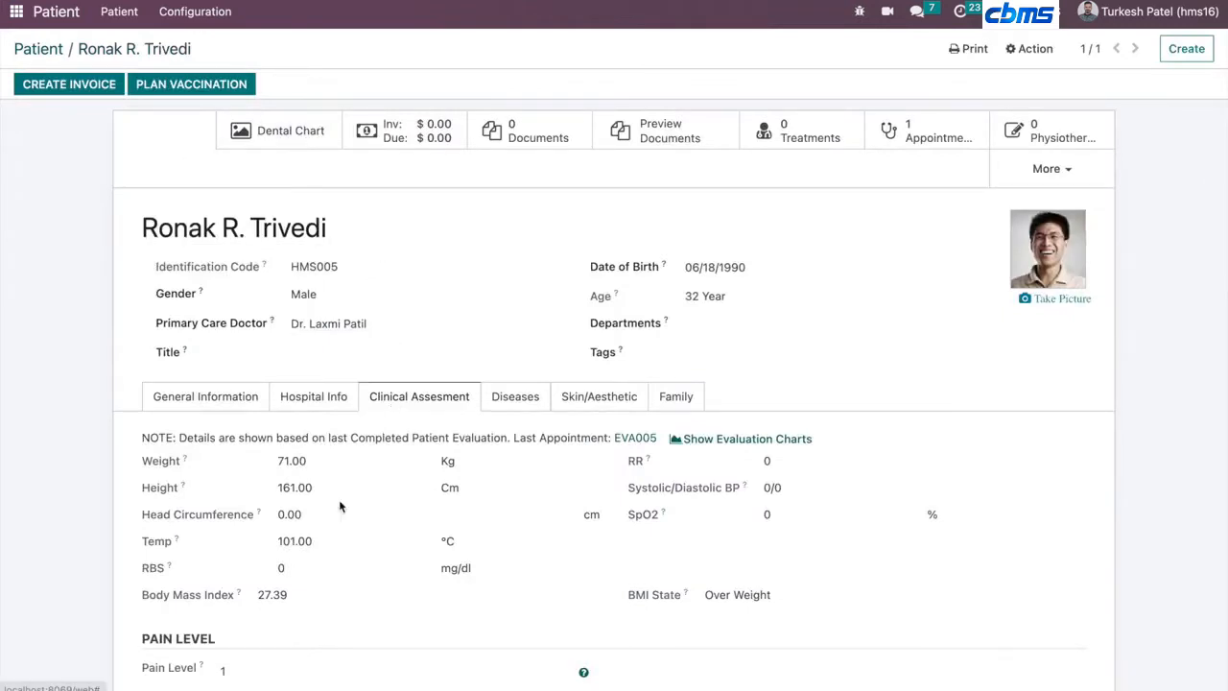
pyautogui.scroll(-1, 339, 507)
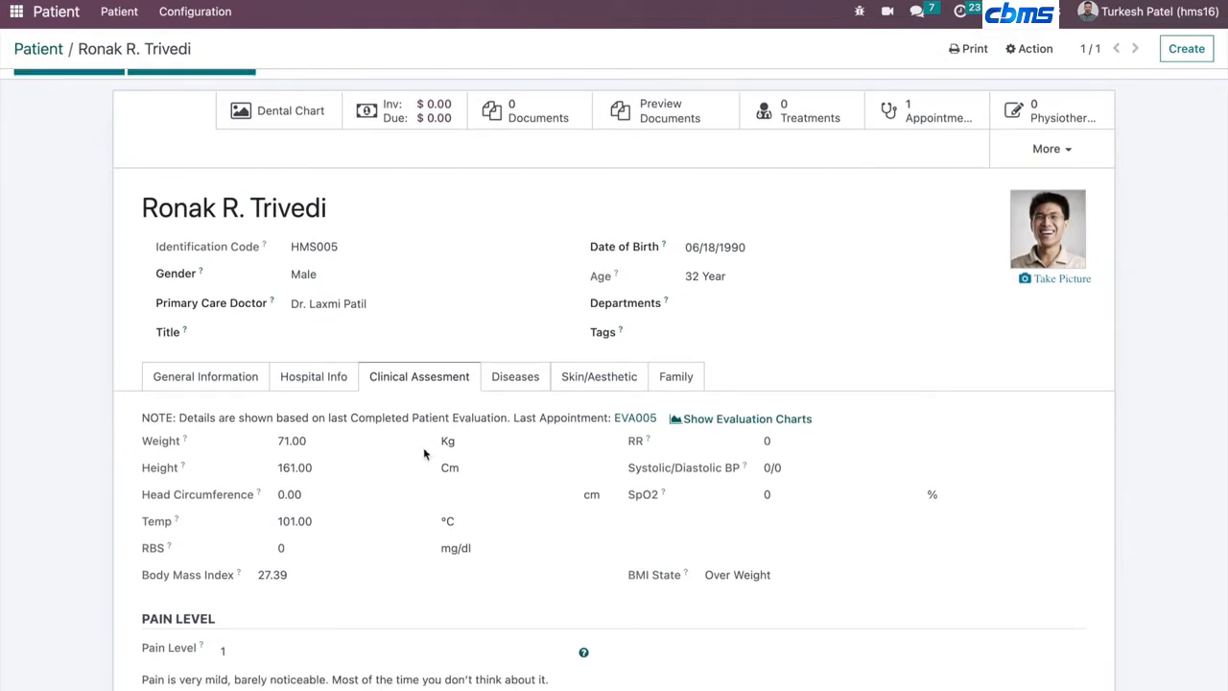
pyautogui.scroll(-1, 430, 467)
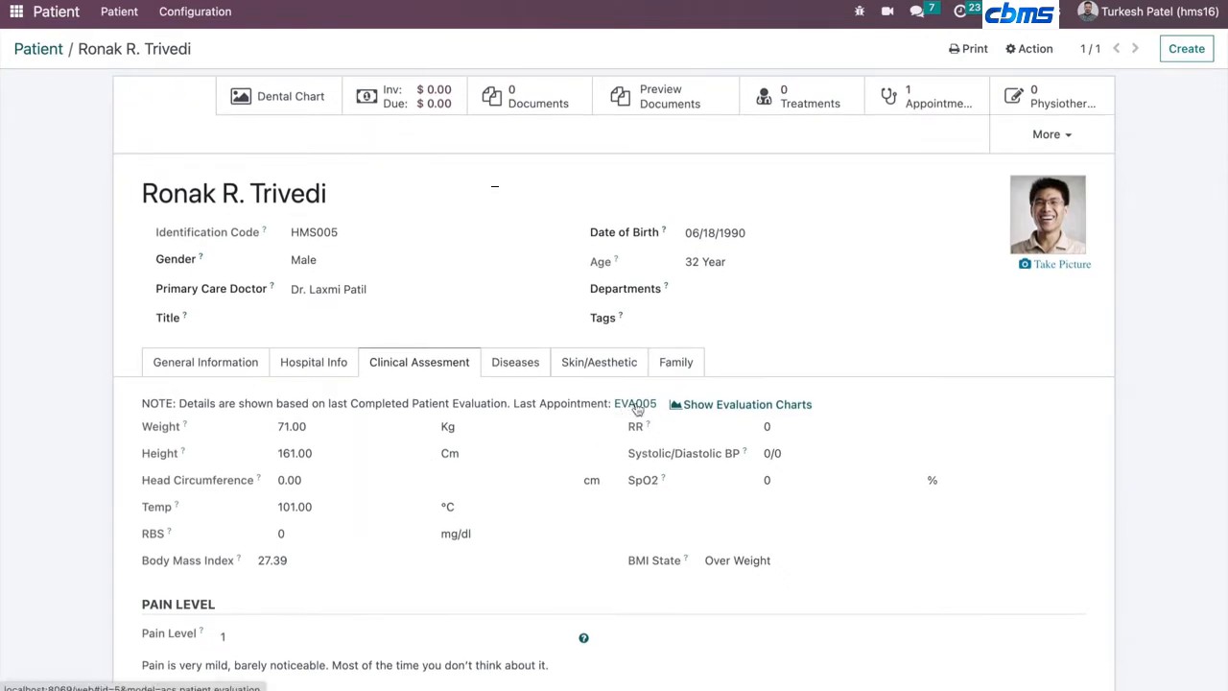
pyautogui.scroll(-2, 245, 636)
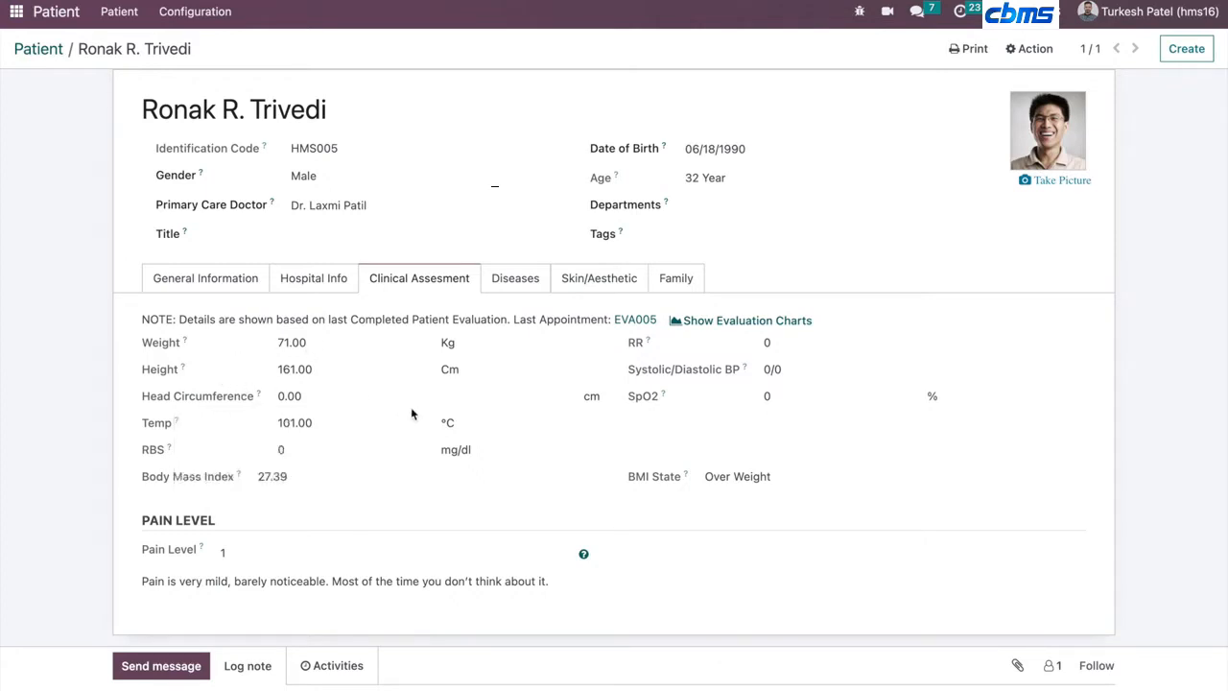
# - Open the patient's evaluation charts, browse the vital-sign graphs, and return to the patient record
pyautogui.click(720, 322)
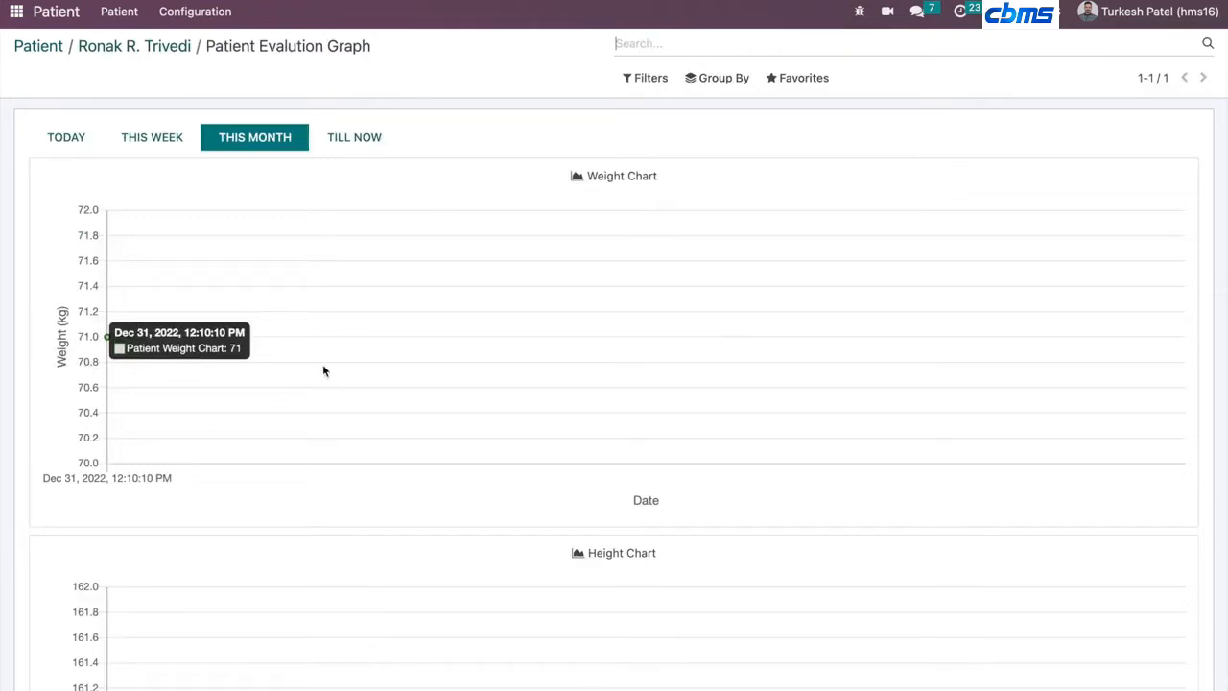
pyautogui.scroll(-20, 342, 365)
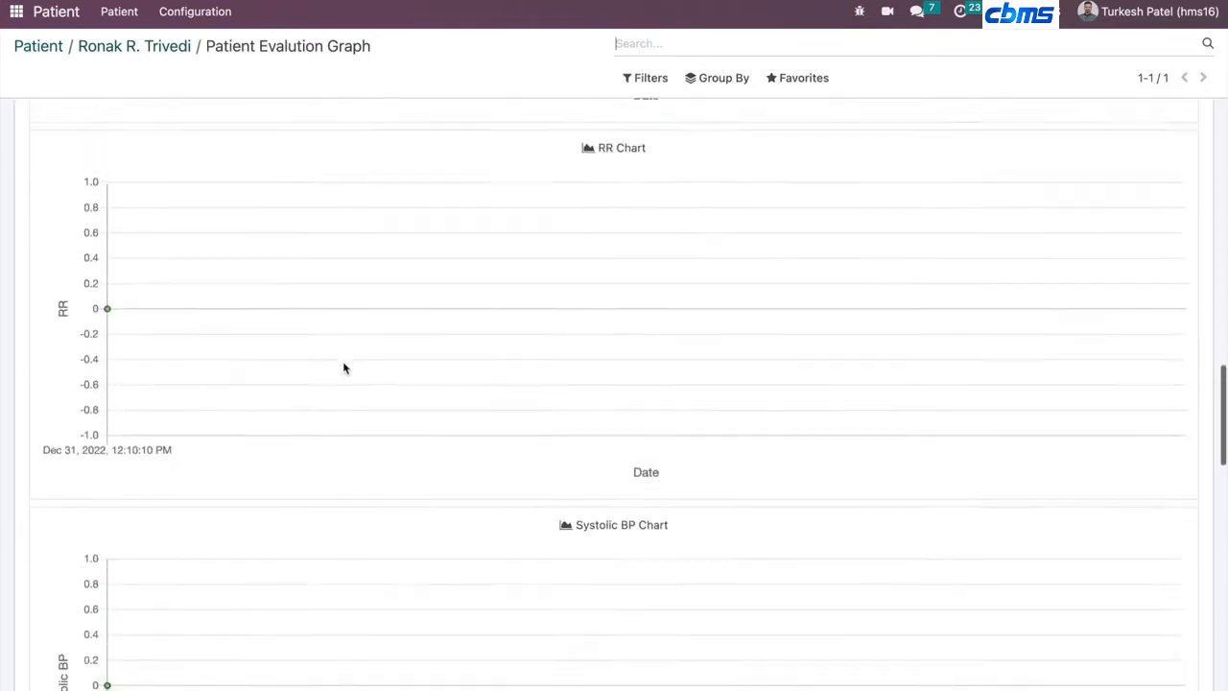
pyautogui.scroll(-5, 342, 366)
pyautogui.scroll(18, 343, 366)
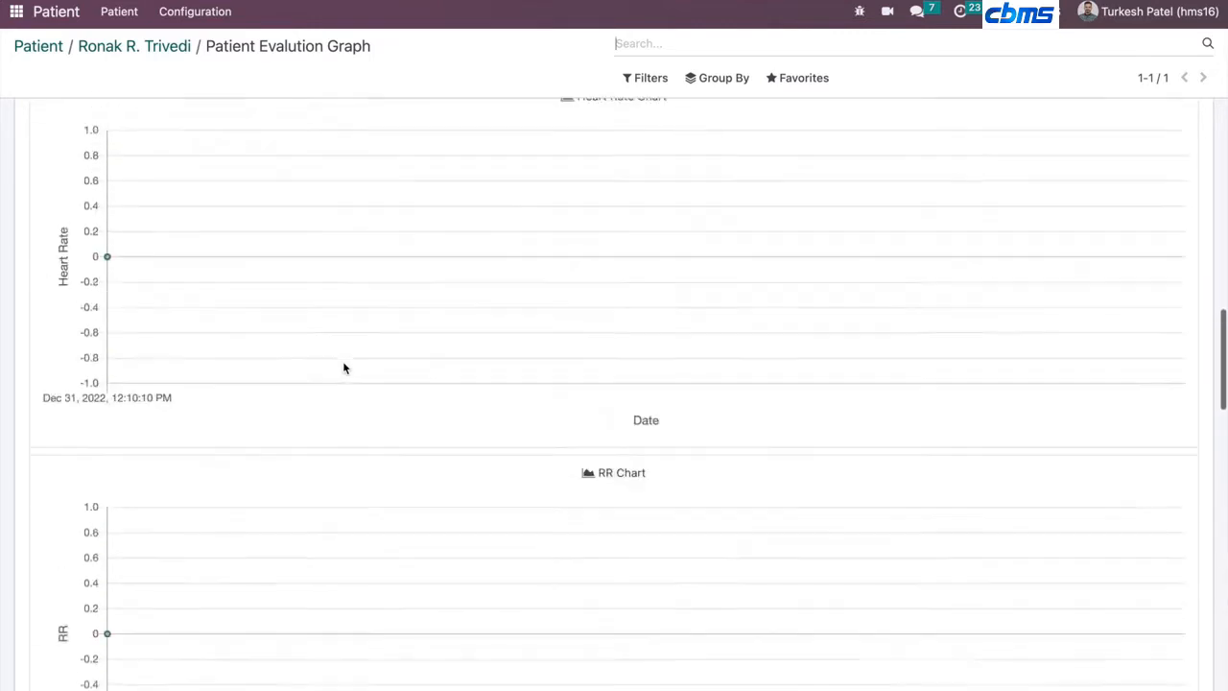
pyautogui.scroll(5, 493, 283)
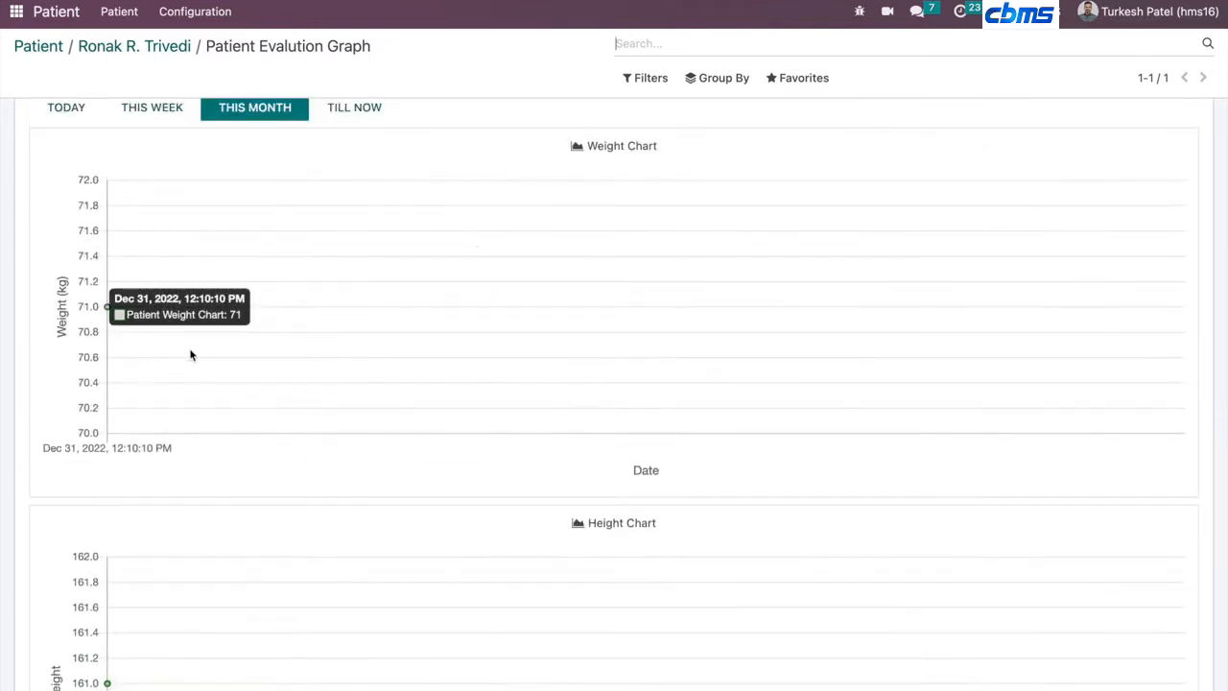
pyautogui.scroll(1, 266, 276)
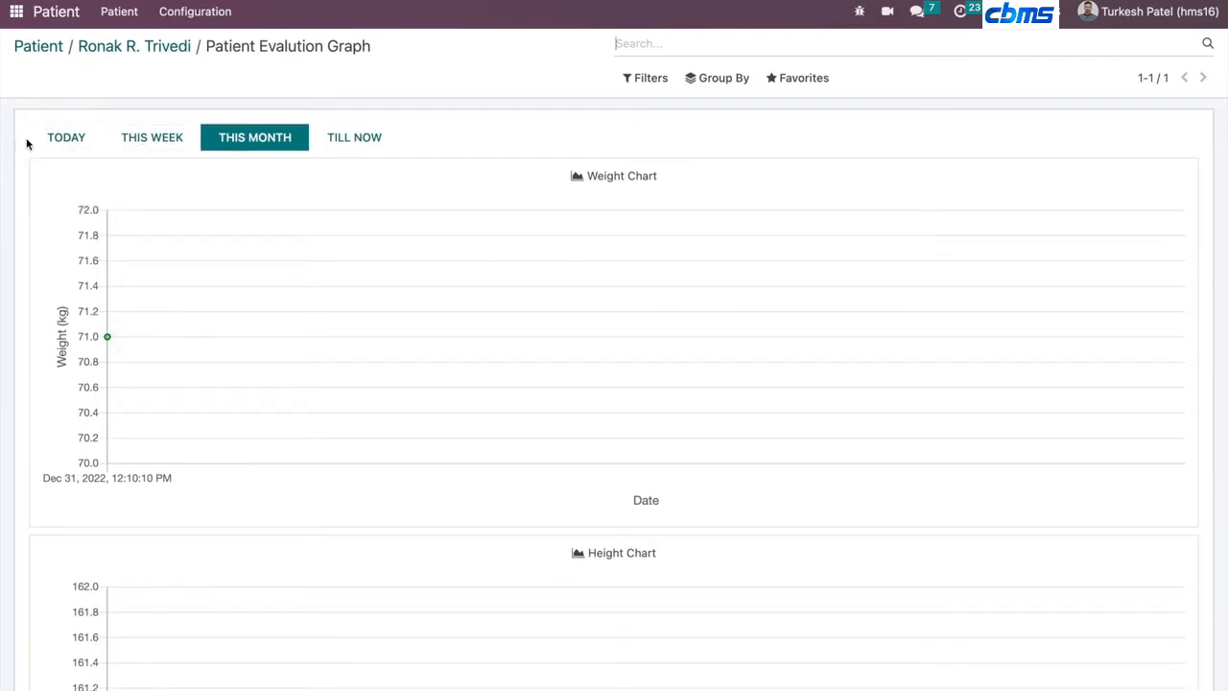
pyautogui.moveTo(258, 287)
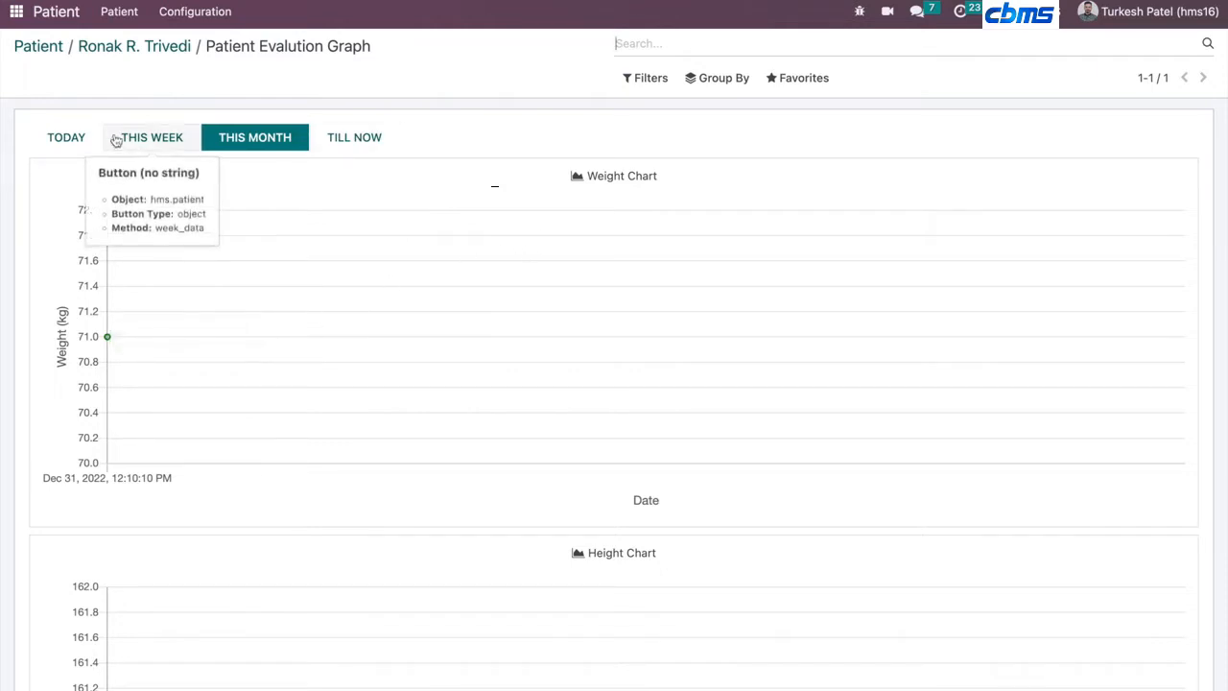
pyautogui.click(152, 48)
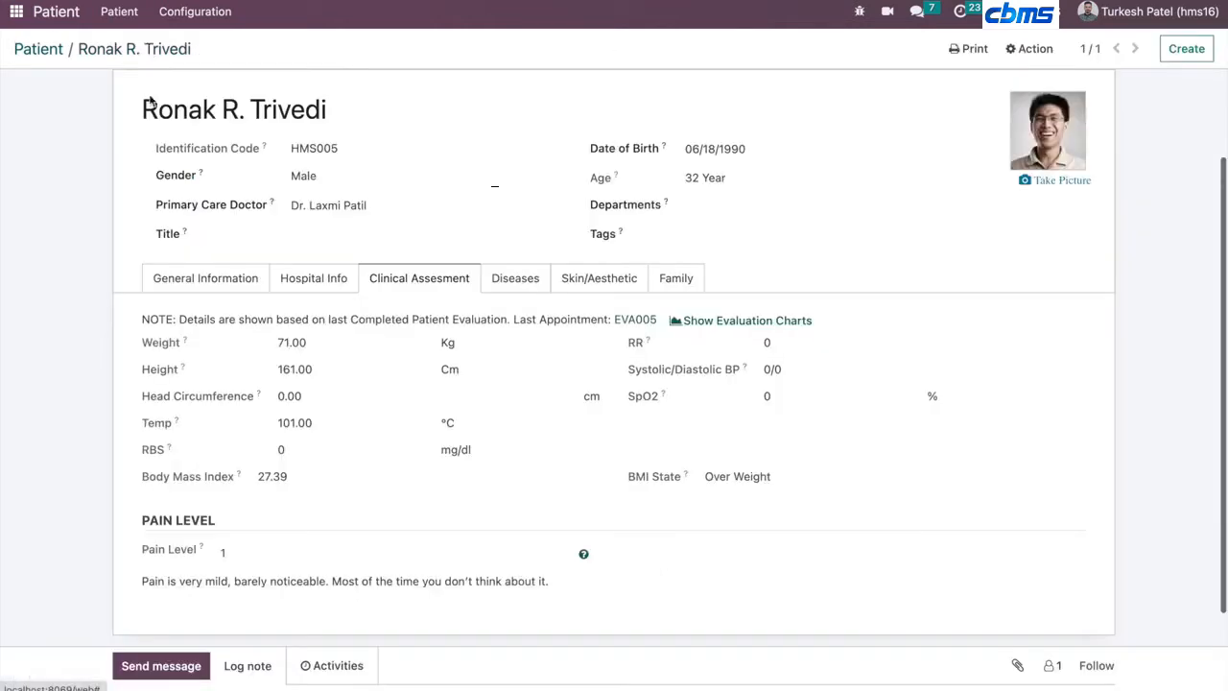
# - Add a Diabetic medical alert on the patient's Diseases tab
pyautogui.click(529, 279)
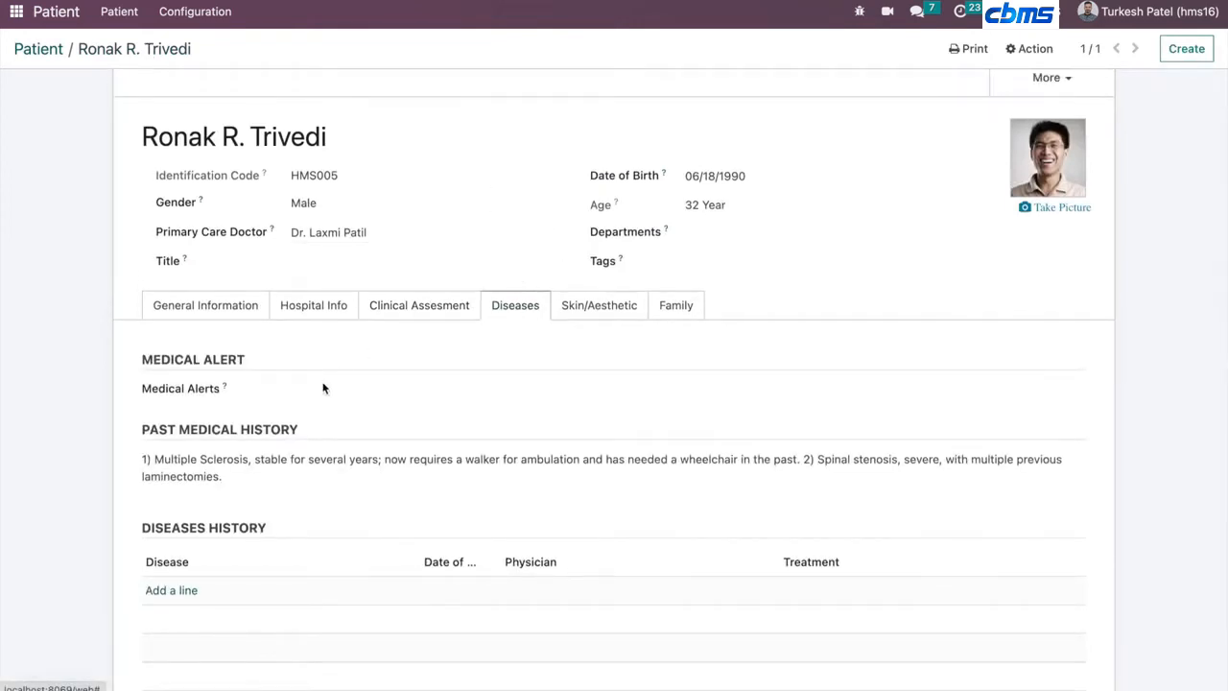
pyautogui.click(351, 388)
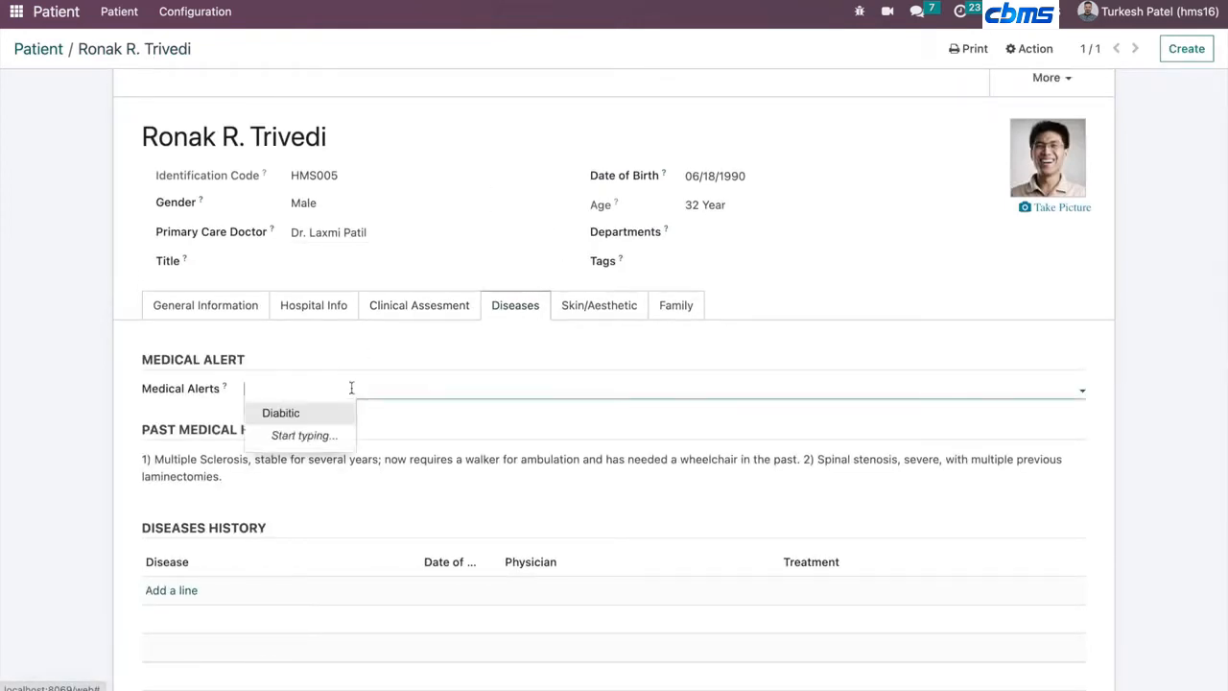
pyautogui.click(281, 414)
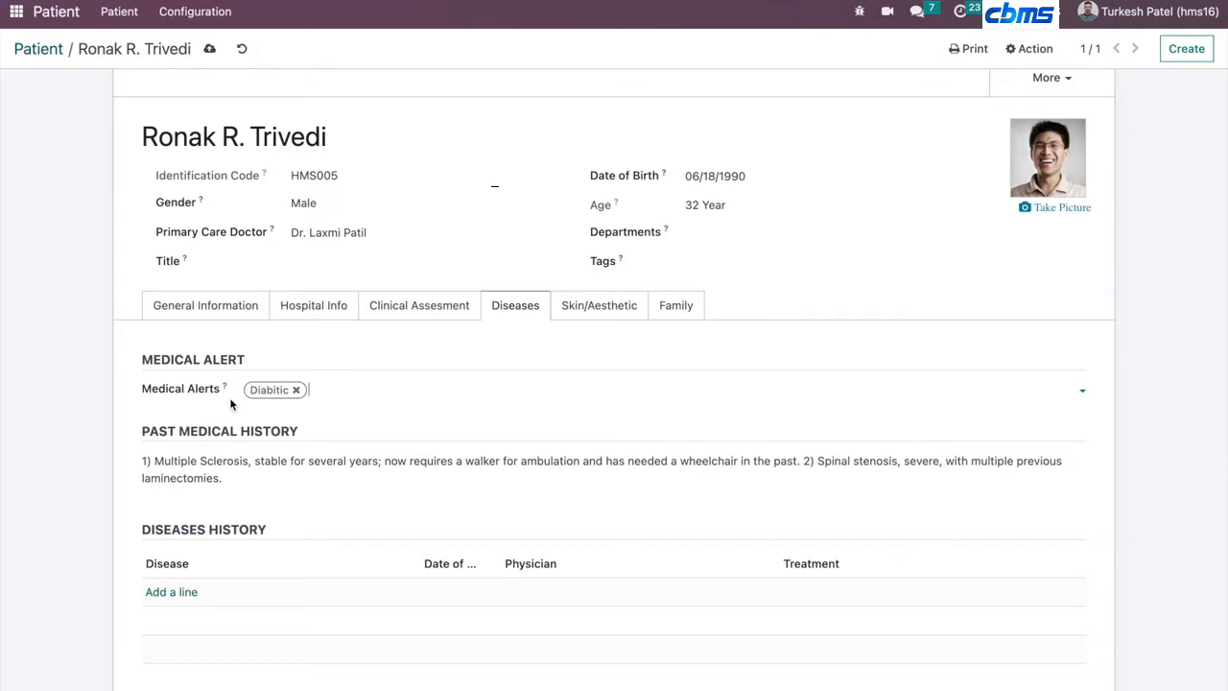
# - Browse the Diseases tab sections and the Skin/Aesthetic tab's body and facial skin analysis
pyautogui.scroll(-5, 265, 444)
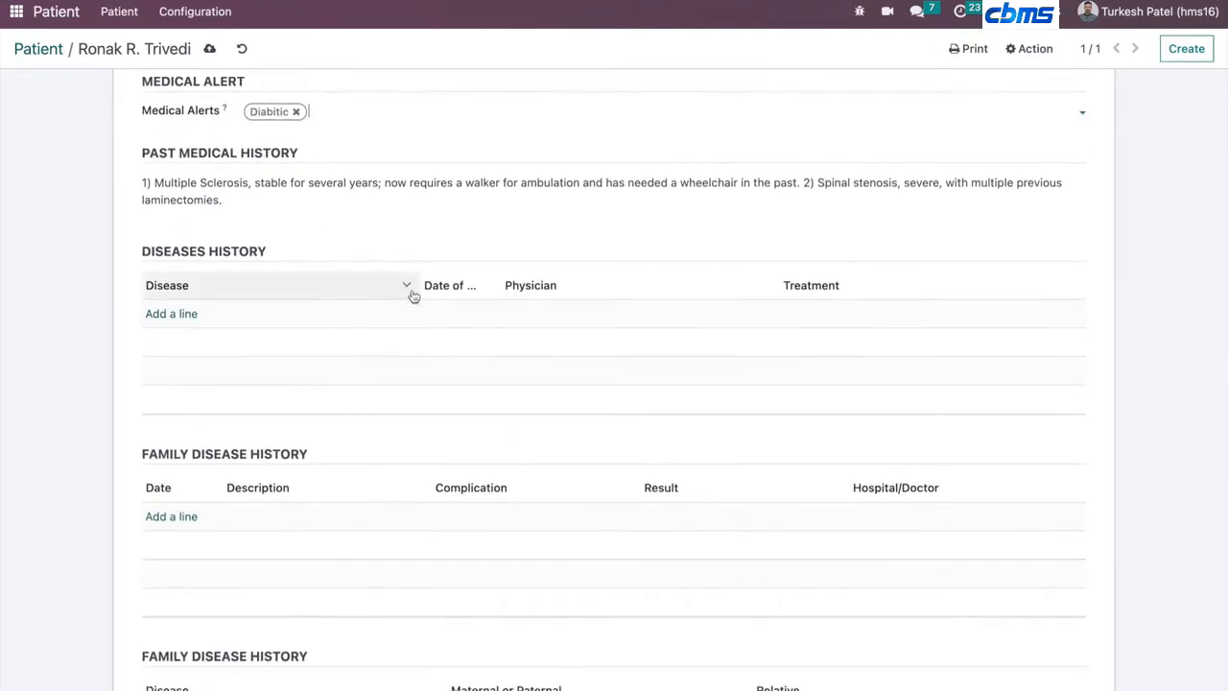
pyautogui.scroll(-5, 387, 362)
pyautogui.scroll(-6, 387, 362)
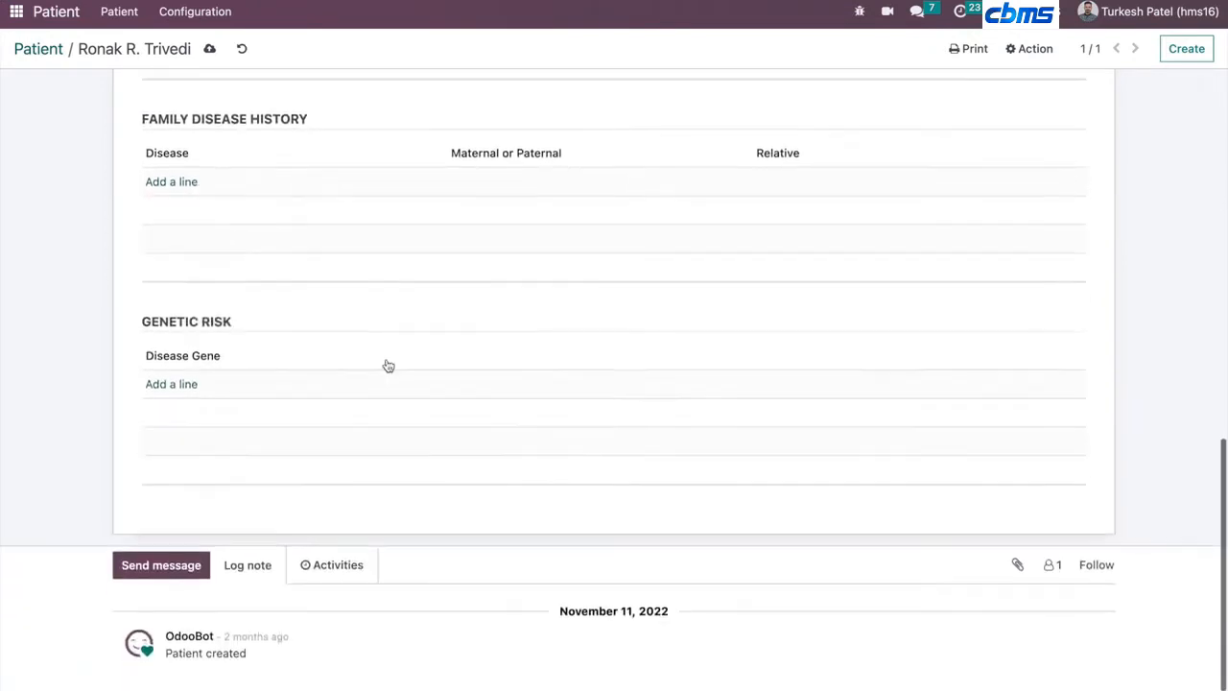
pyautogui.scroll(12, 446, 309)
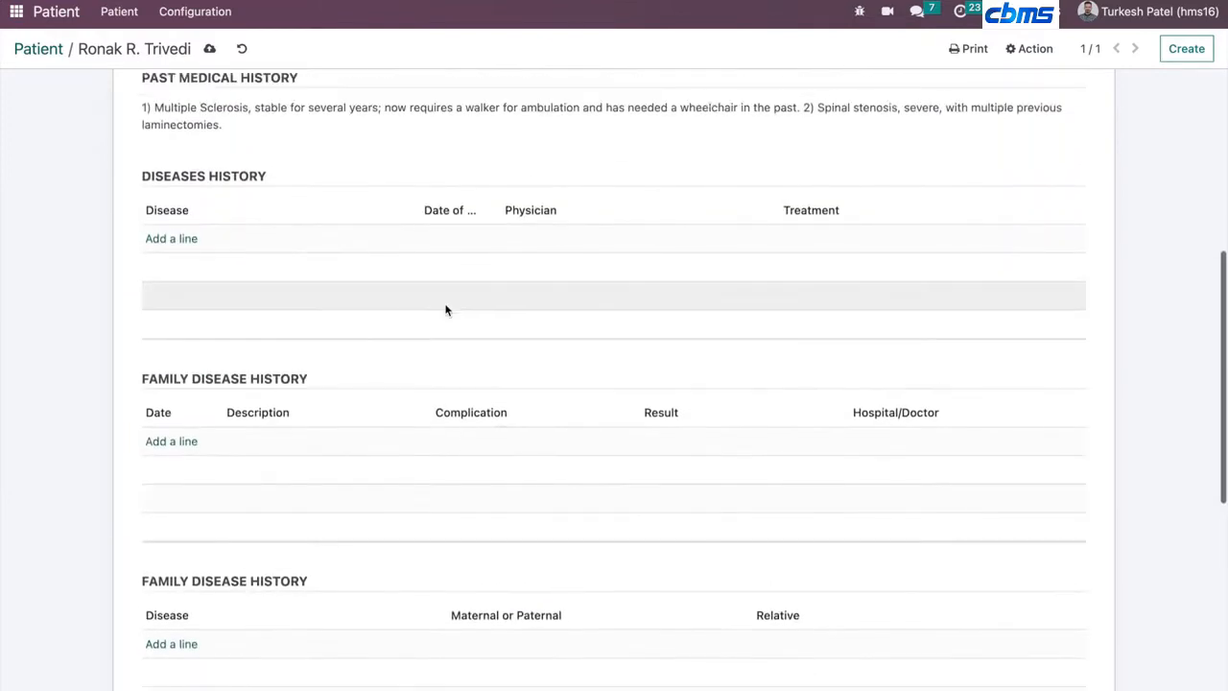
pyautogui.scroll(5, 445, 305)
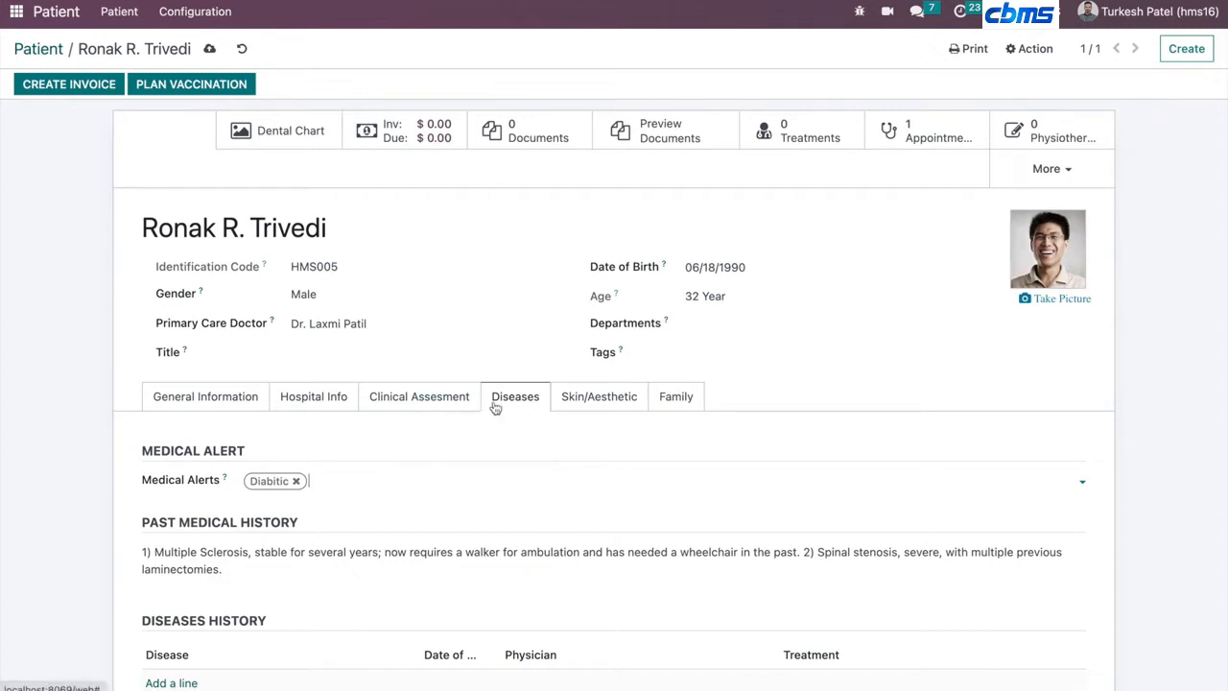
pyautogui.click(597, 397)
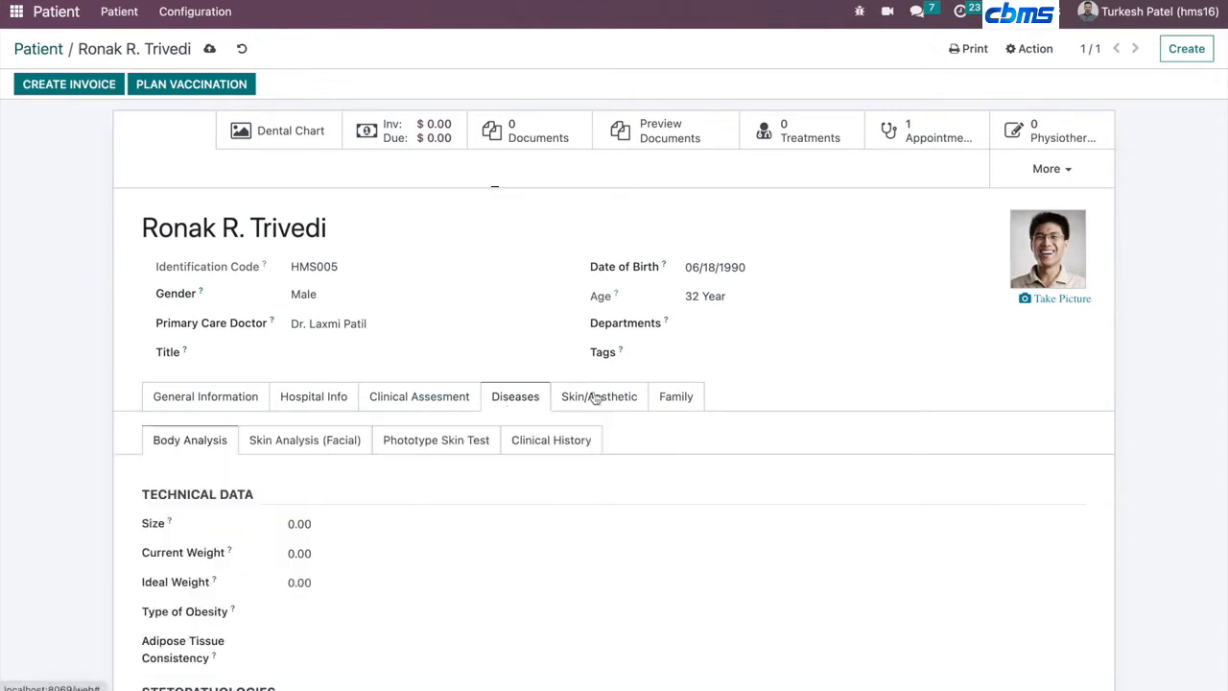
pyautogui.click(277, 439)
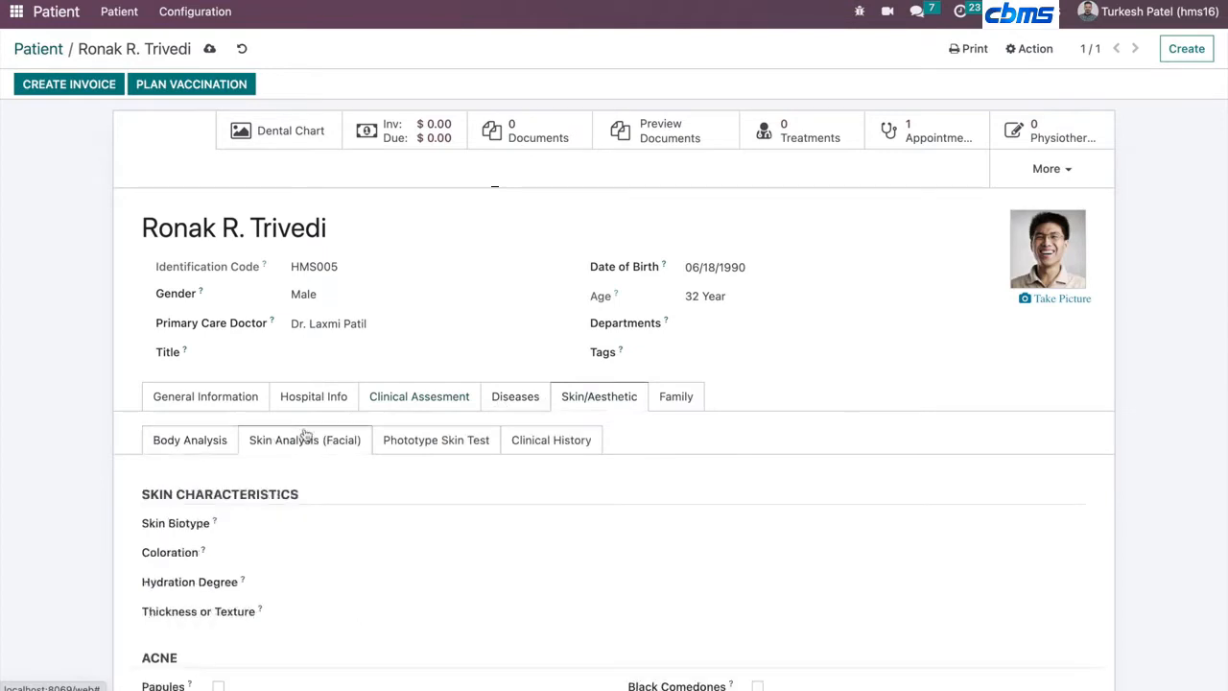
pyautogui.scroll(-3, 309, 427)
pyautogui.scroll(1, 311, 436)
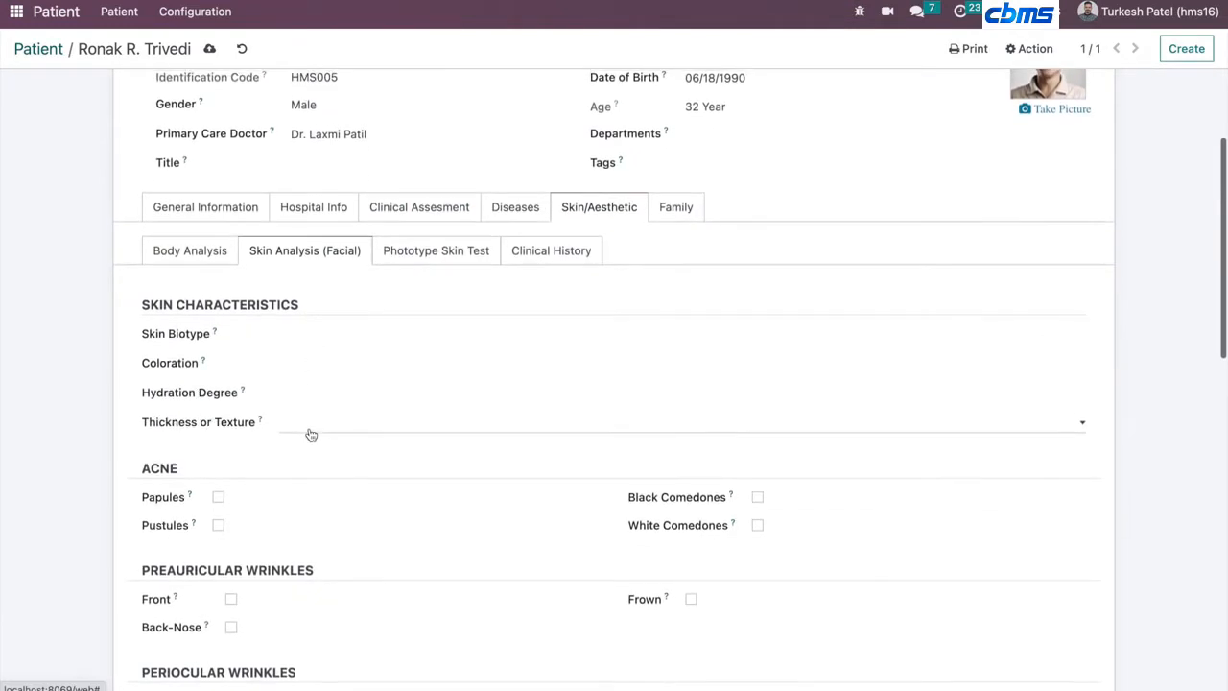
# - Open the Family tab and add the first listed patient as a family member
pyautogui.click(666, 212)
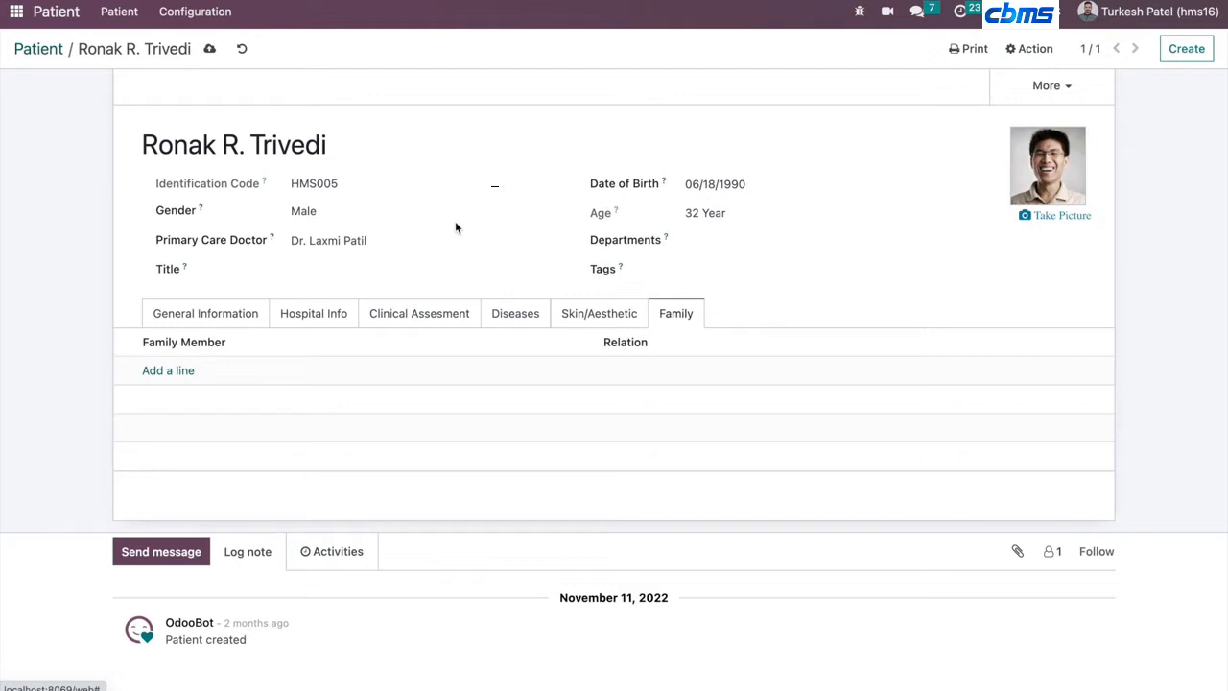
pyautogui.scroll(1, 455, 228)
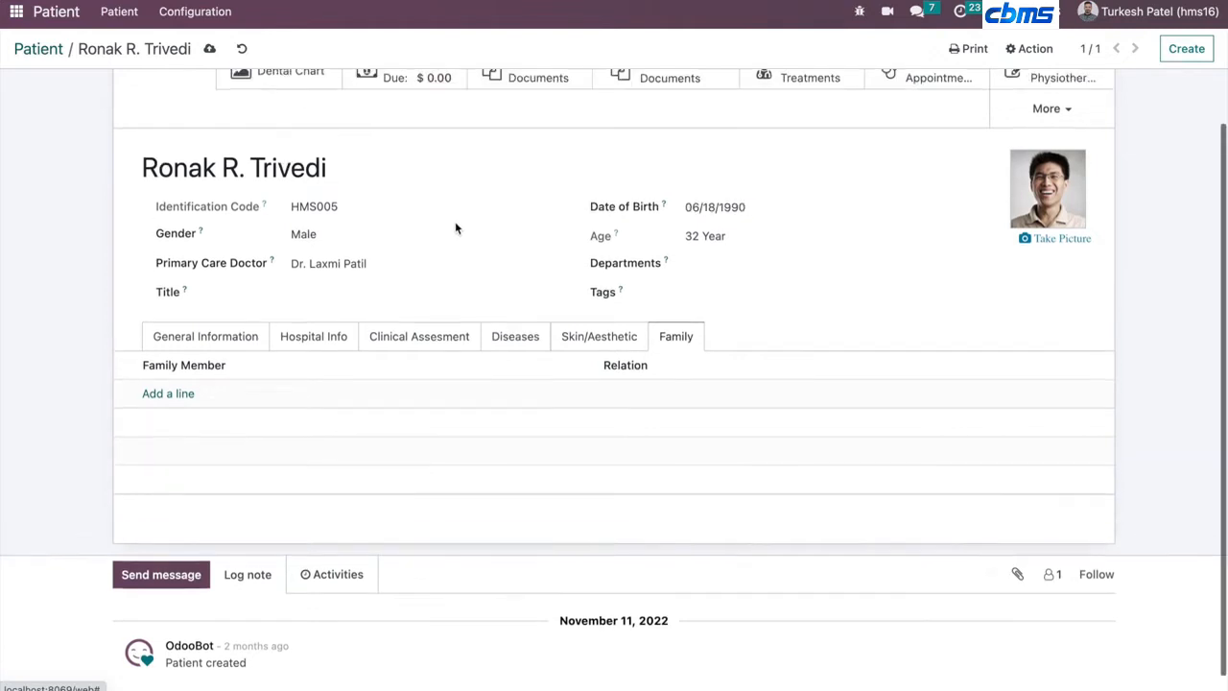
pyautogui.click(156, 394)
pyautogui.click(156, 395)
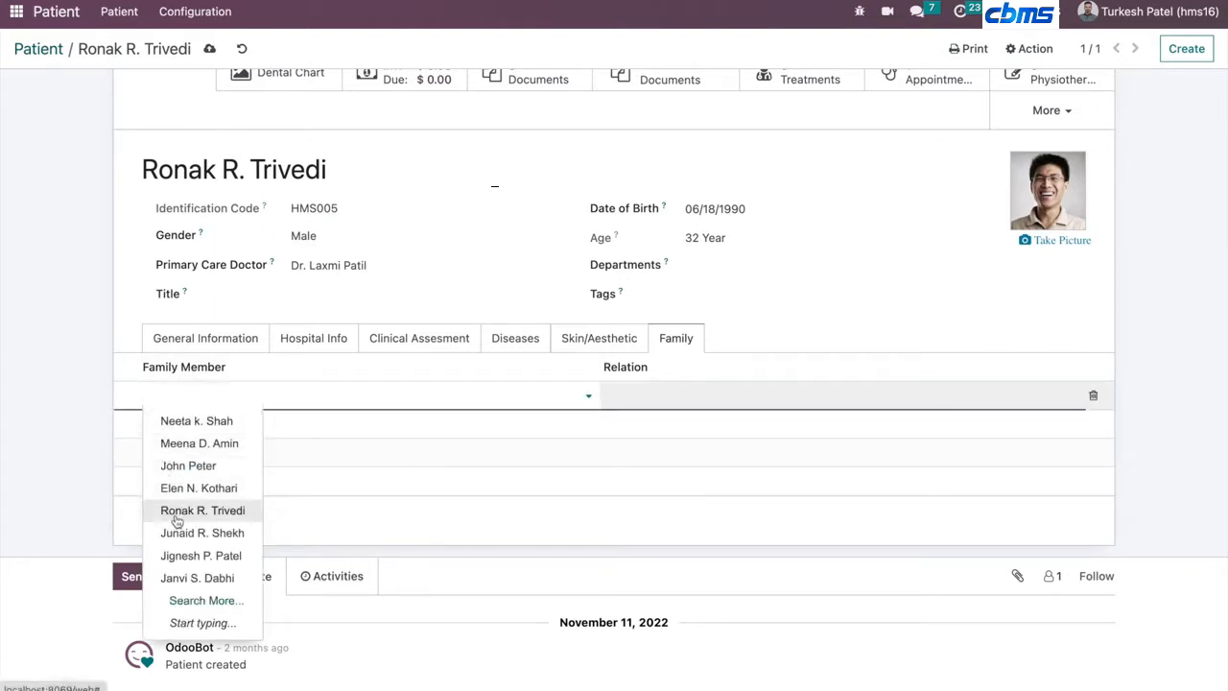
pyautogui.click(190, 420)
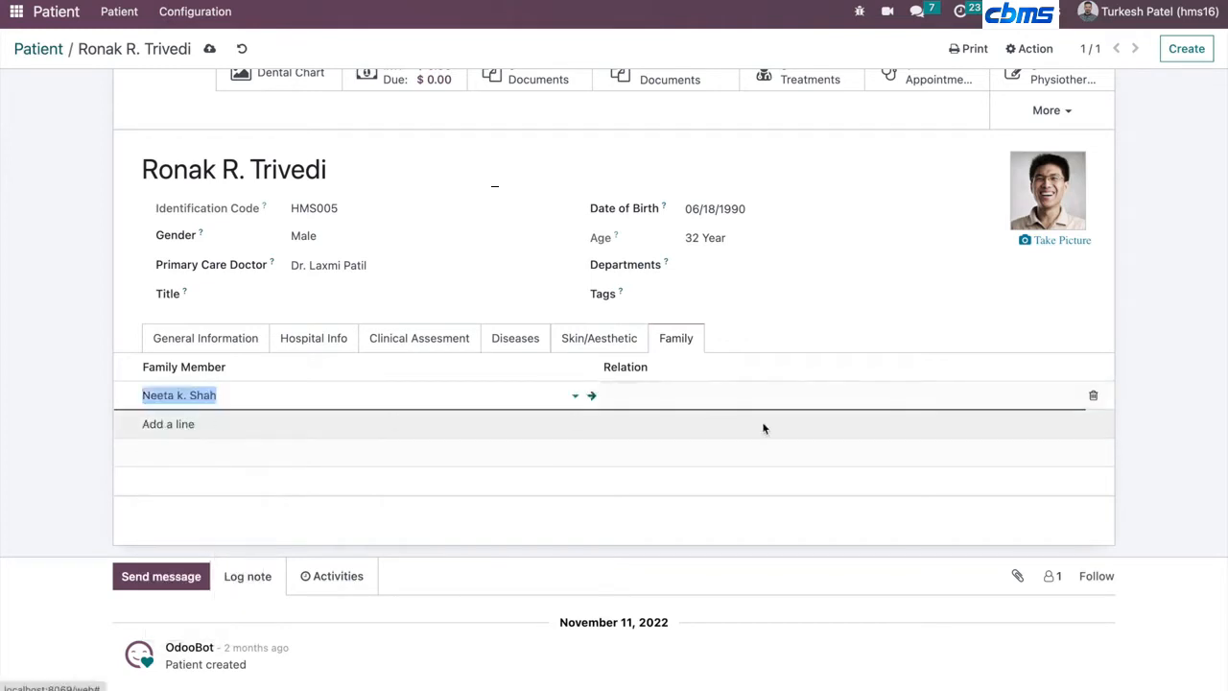
# - Create a Mother relation with inverse relation Son for the family member and save the patient record
pyautogui.click(772, 398)
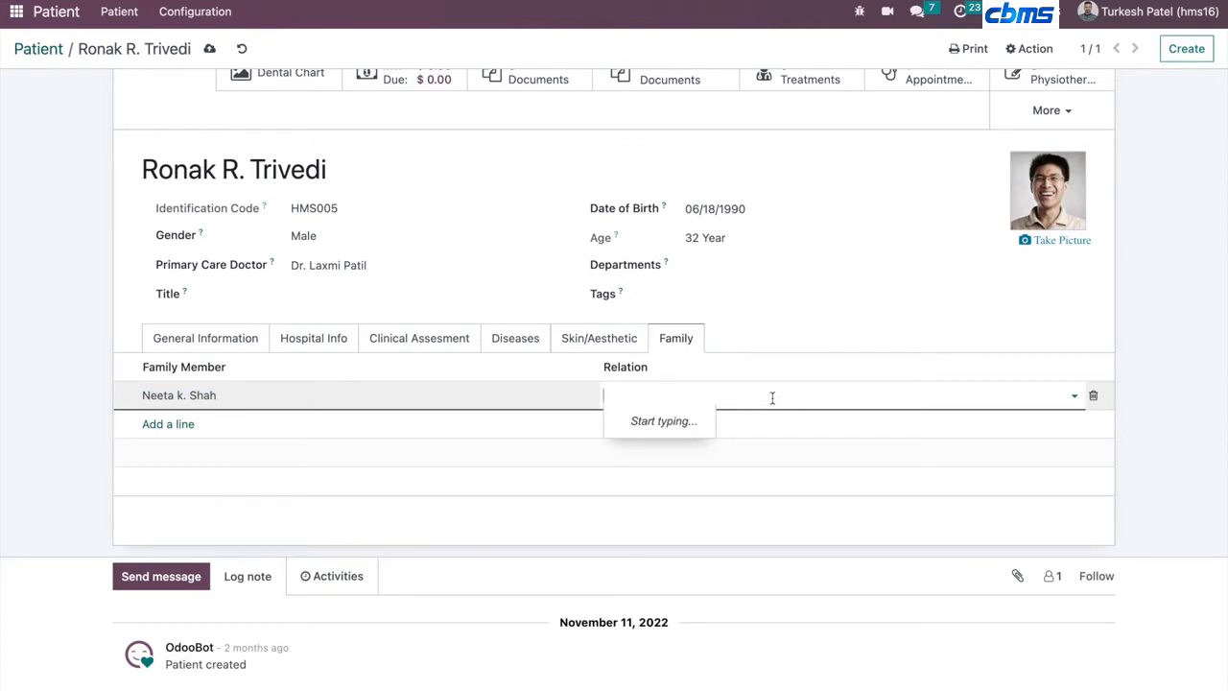
pyautogui.write('Mother')
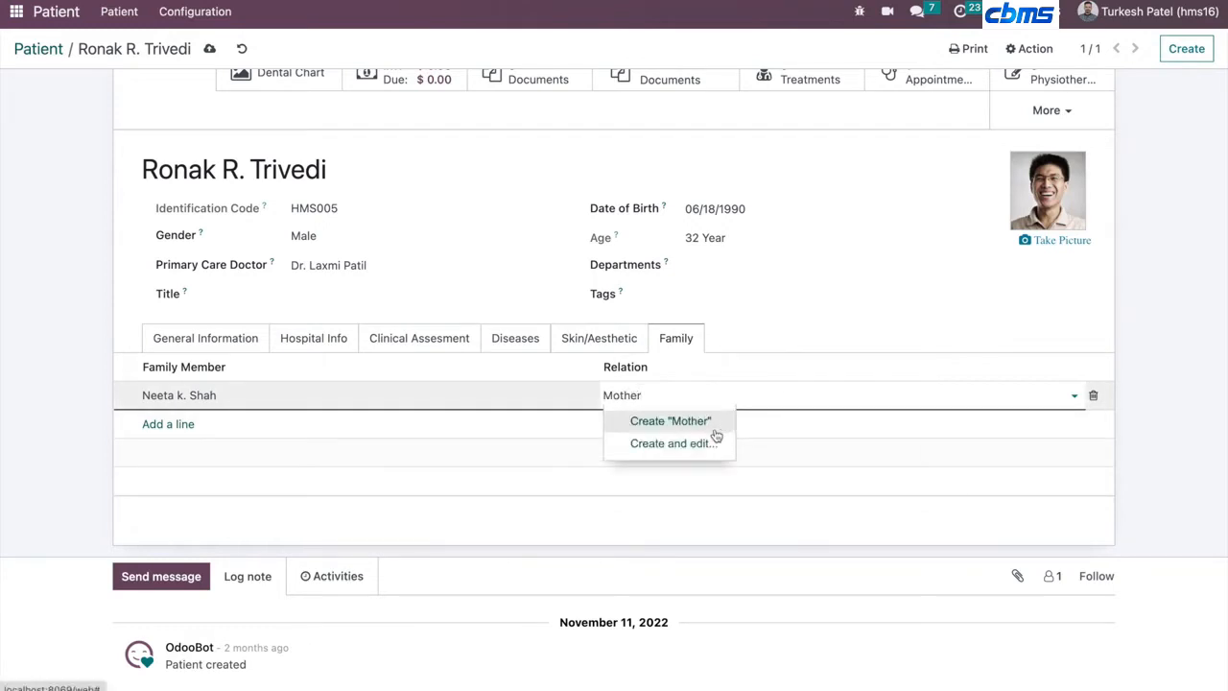
pyautogui.click(676, 446)
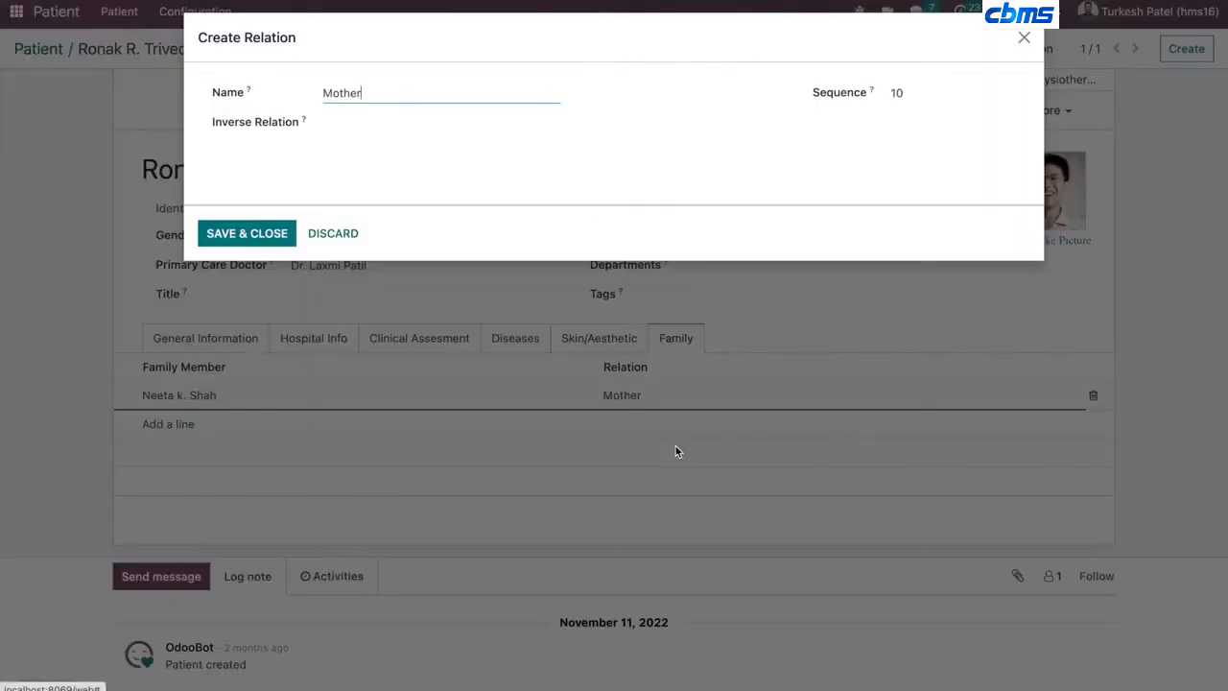
pyautogui.click(348, 122)
pyautogui.write('Son')
pyautogui.press('Return')
pyautogui.click(217, 238)
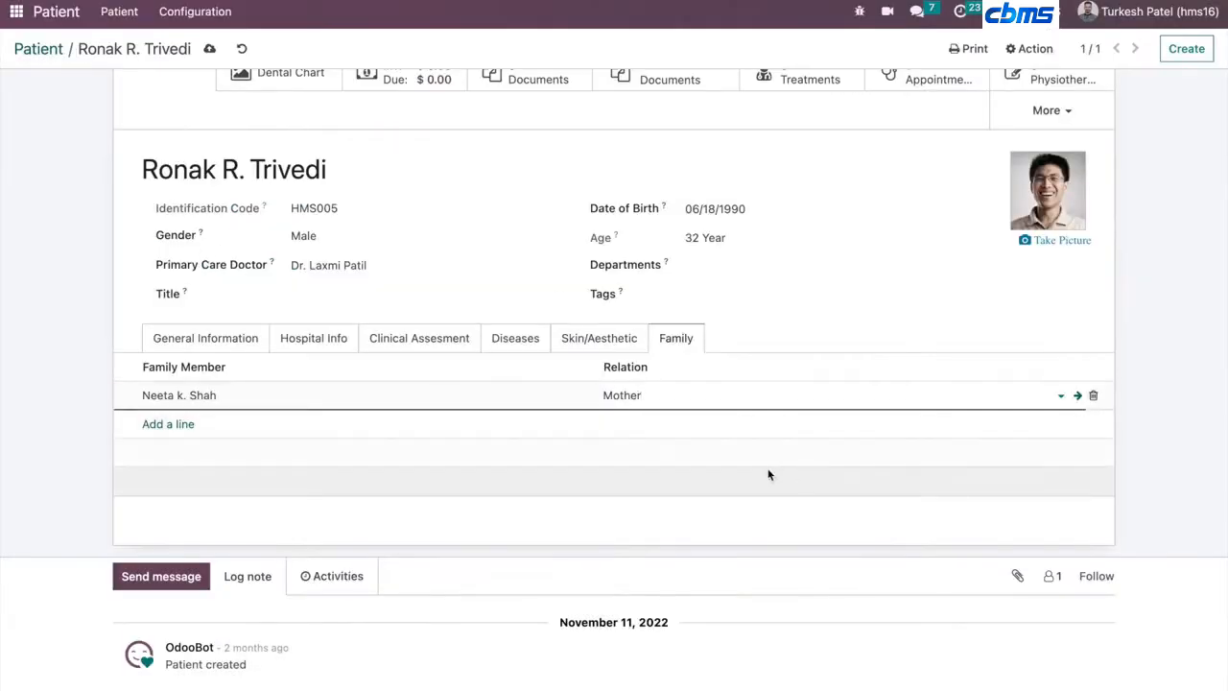
pyautogui.click(209, 49)
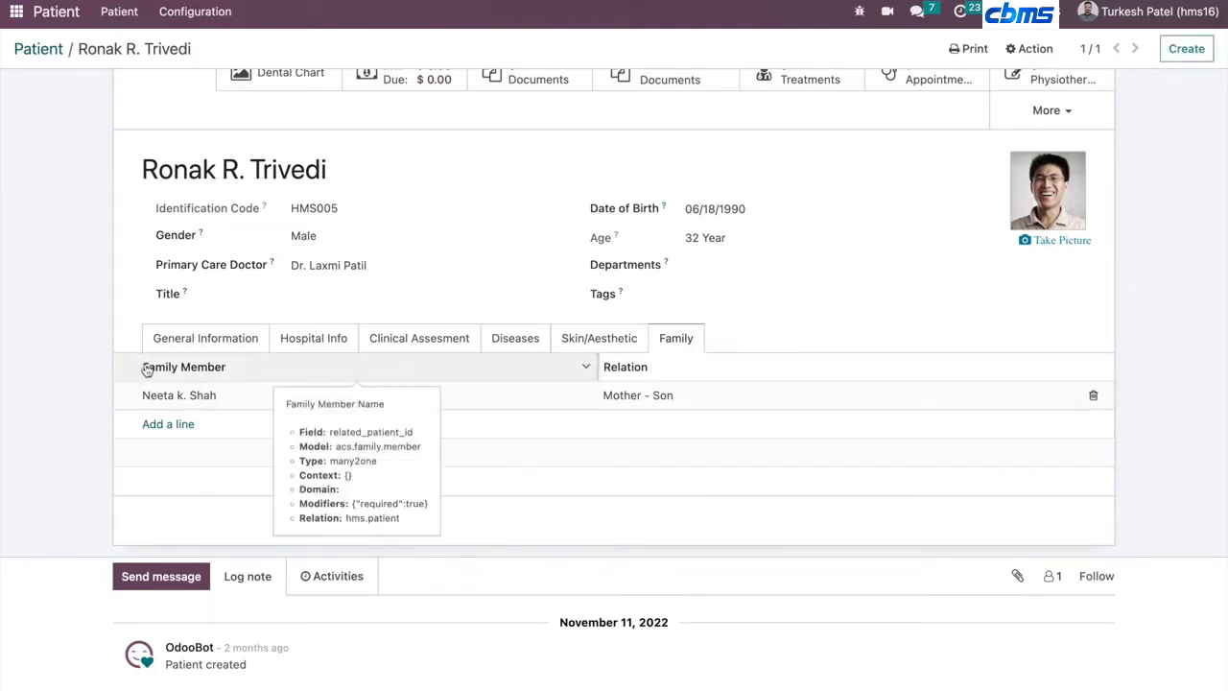
pyautogui.scroll(1, 134, 346)
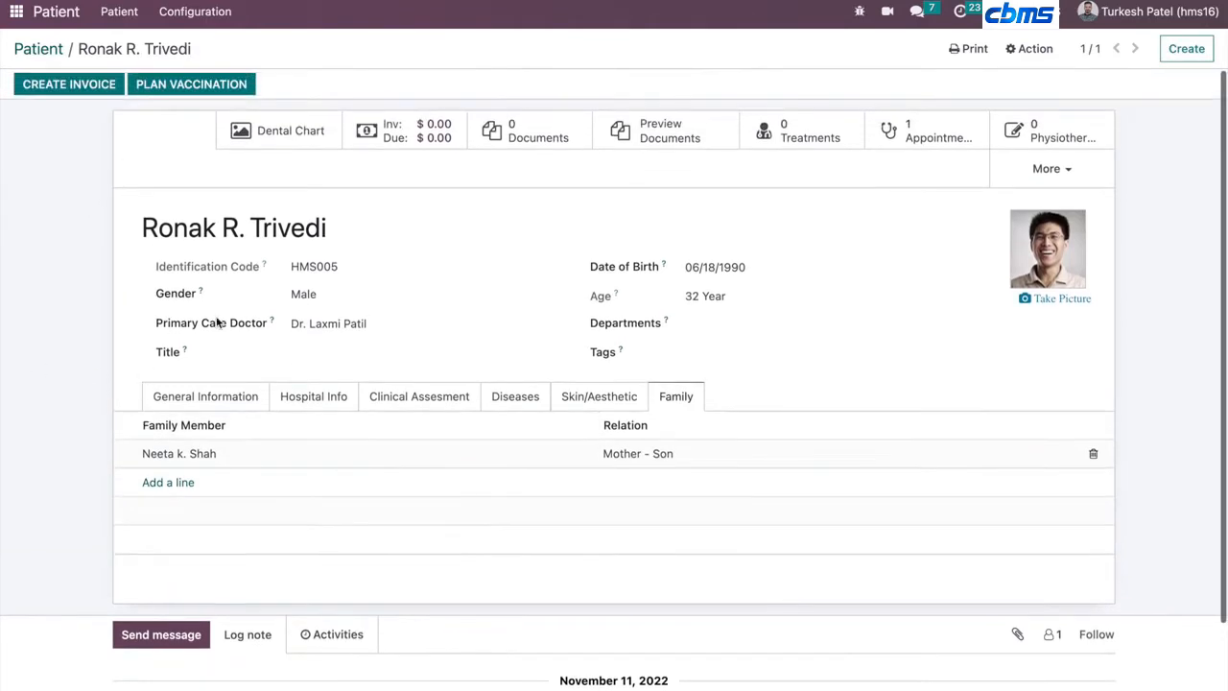
pyautogui.tripleClick(154, 233)
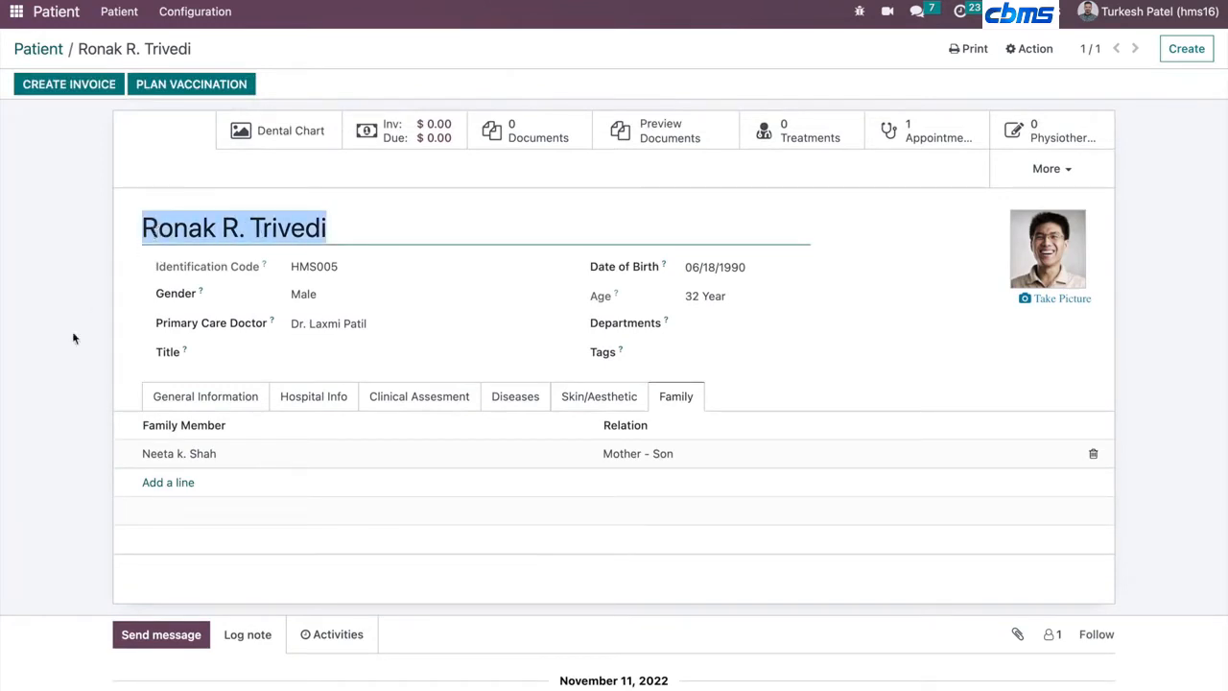
pyautogui.click(48, 379)
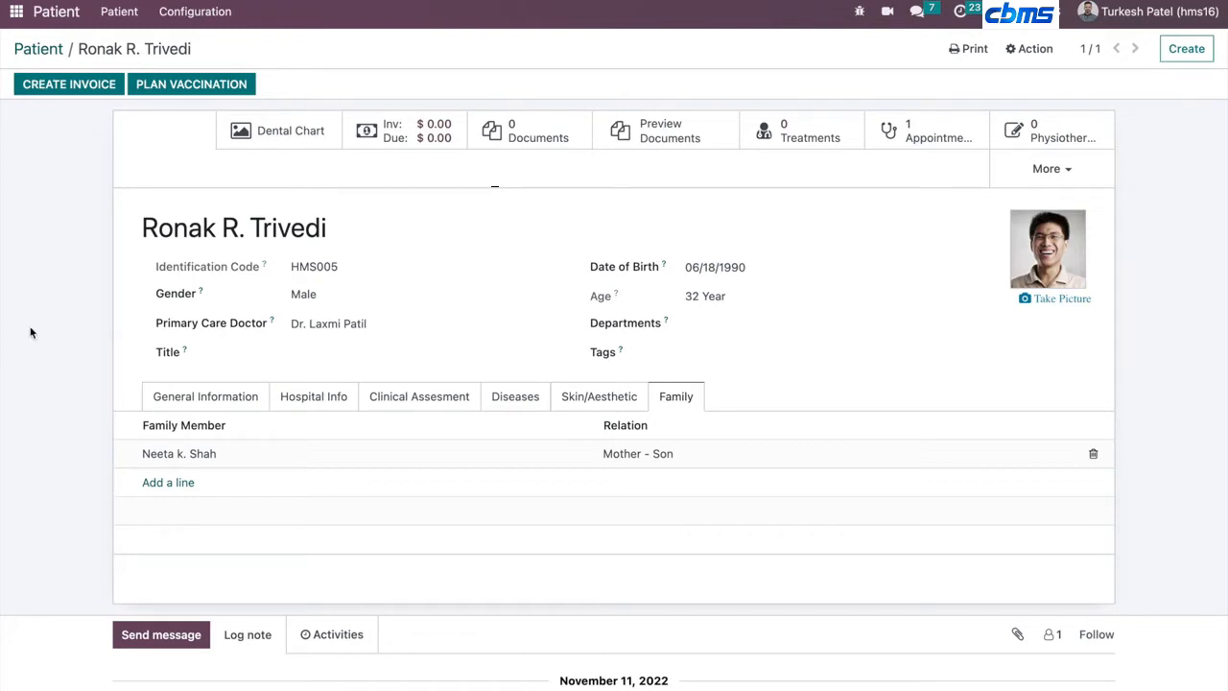
# - Browse the patient's extra record buttons under More and peek at the appointments list
pyautogui.scroll(-1, 112, 337)
pyautogui.scroll(1, 111, 338)
pyautogui.click(1032, 178)
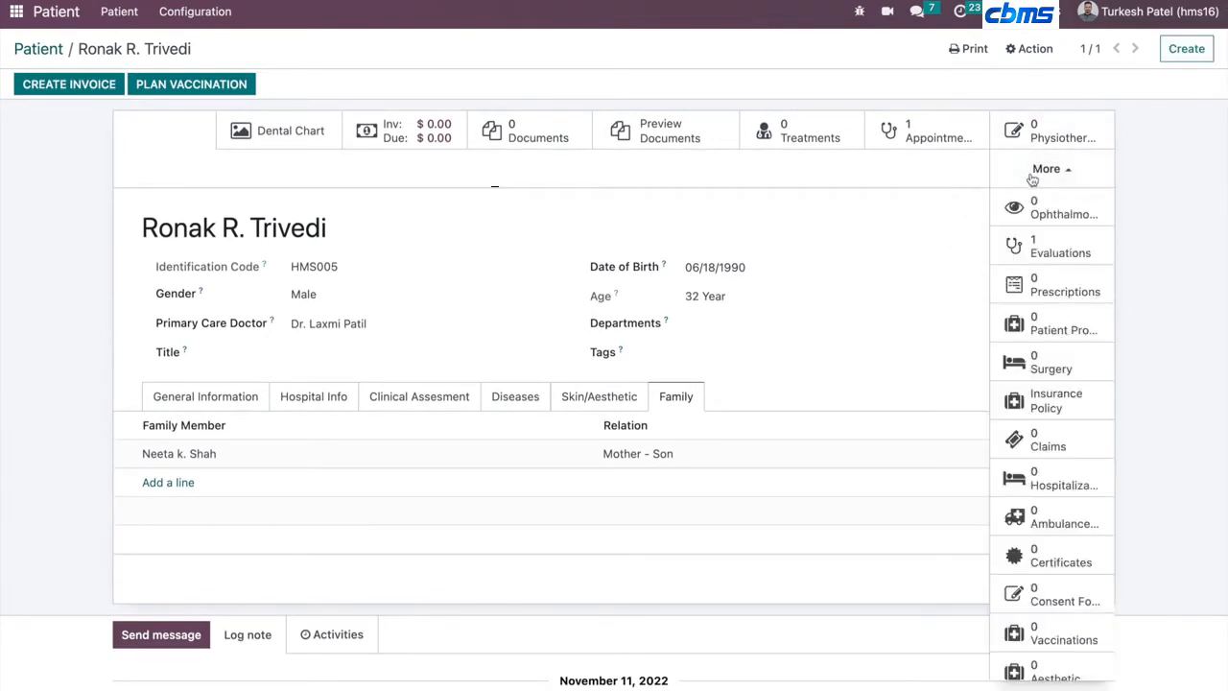
pyautogui.scroll(-1, 926, 375)
pyautogui.scroll(1, 927, 382)
pyautogui.scroll(-3, 1027, 499)
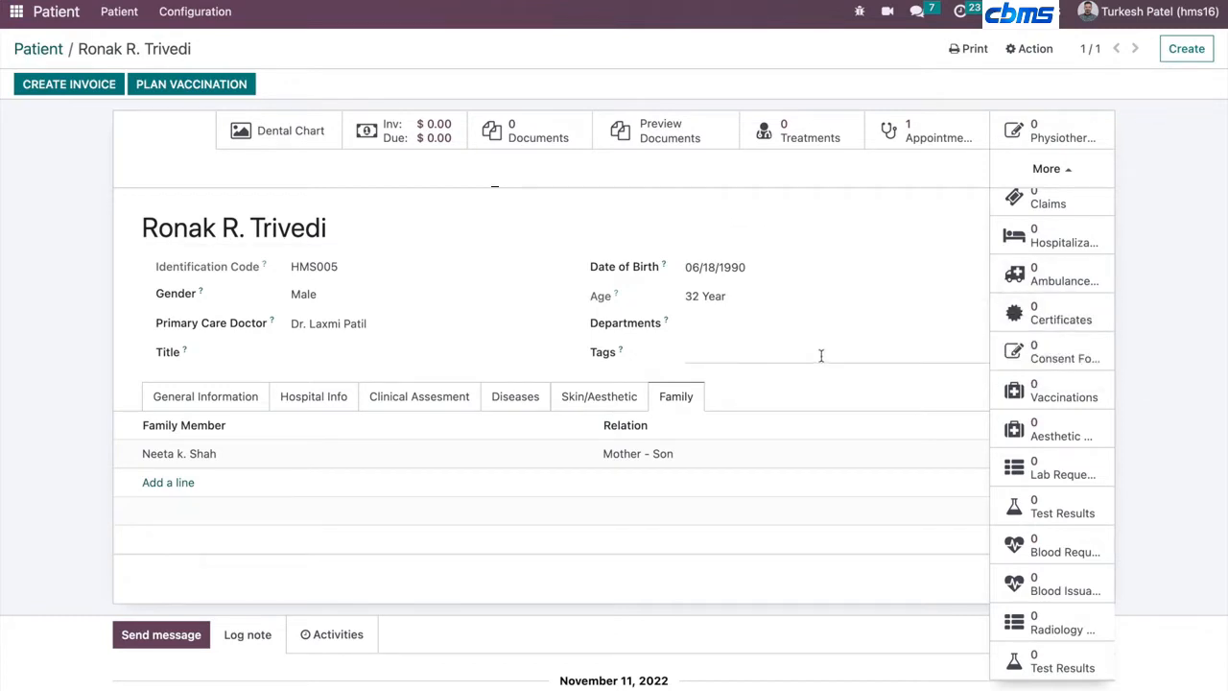
pyautogui.scroll(5, 1111, 298)
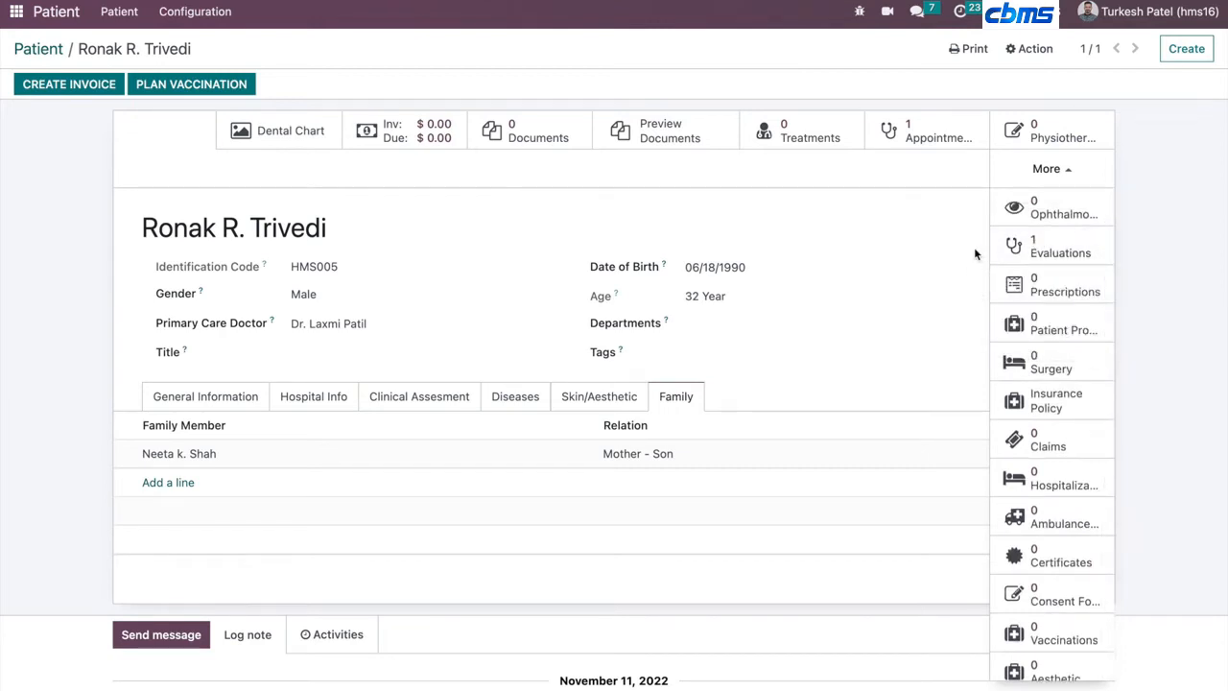
pyautogui.click(912, 138)
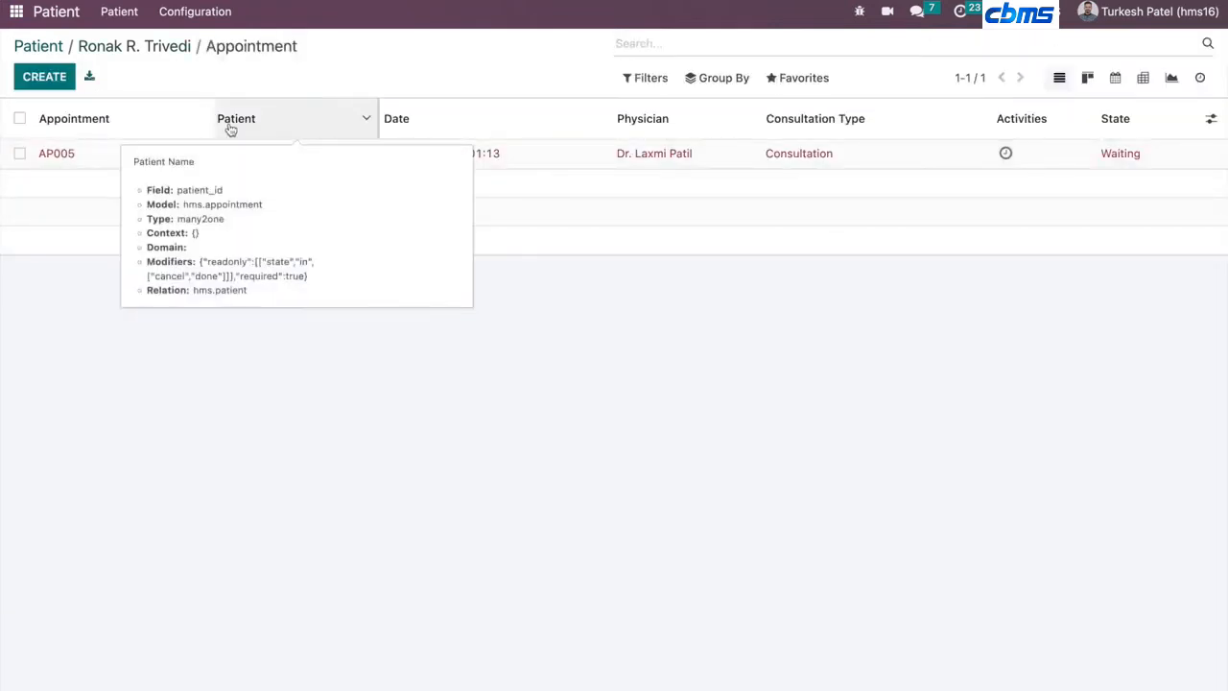
pyautogui.click(161, 46)
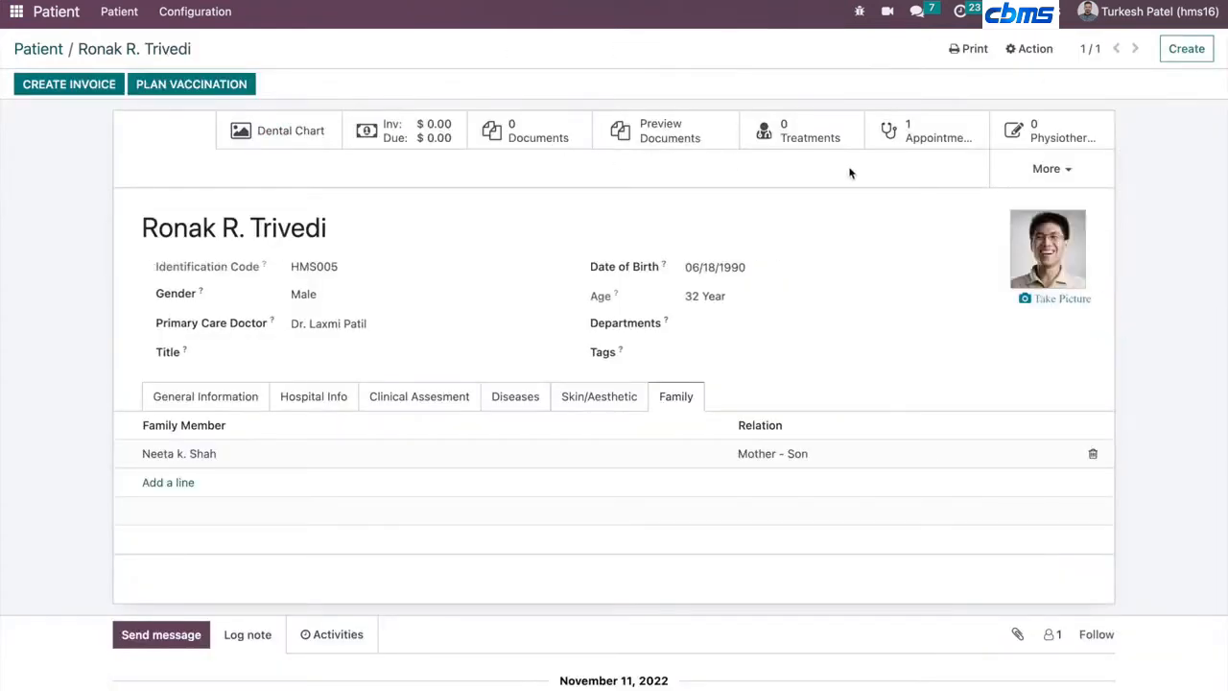
pyautogui.click(1034, 169)
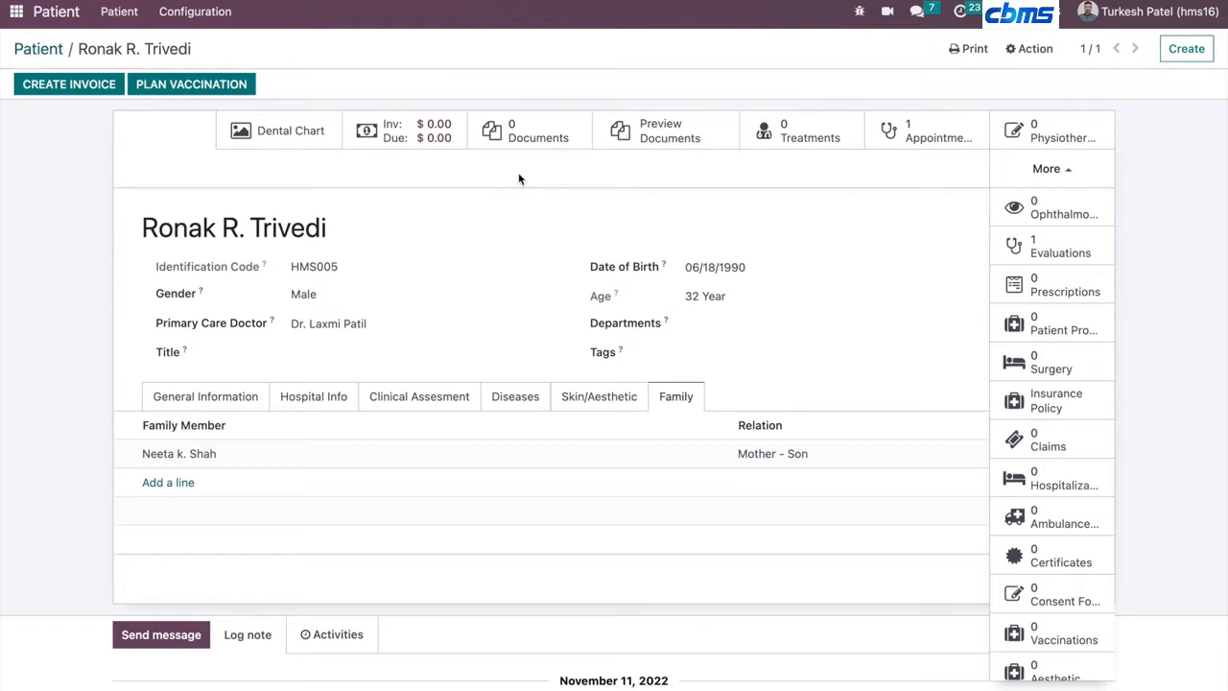
pyautogui.scroll(-2, 1017, 451)
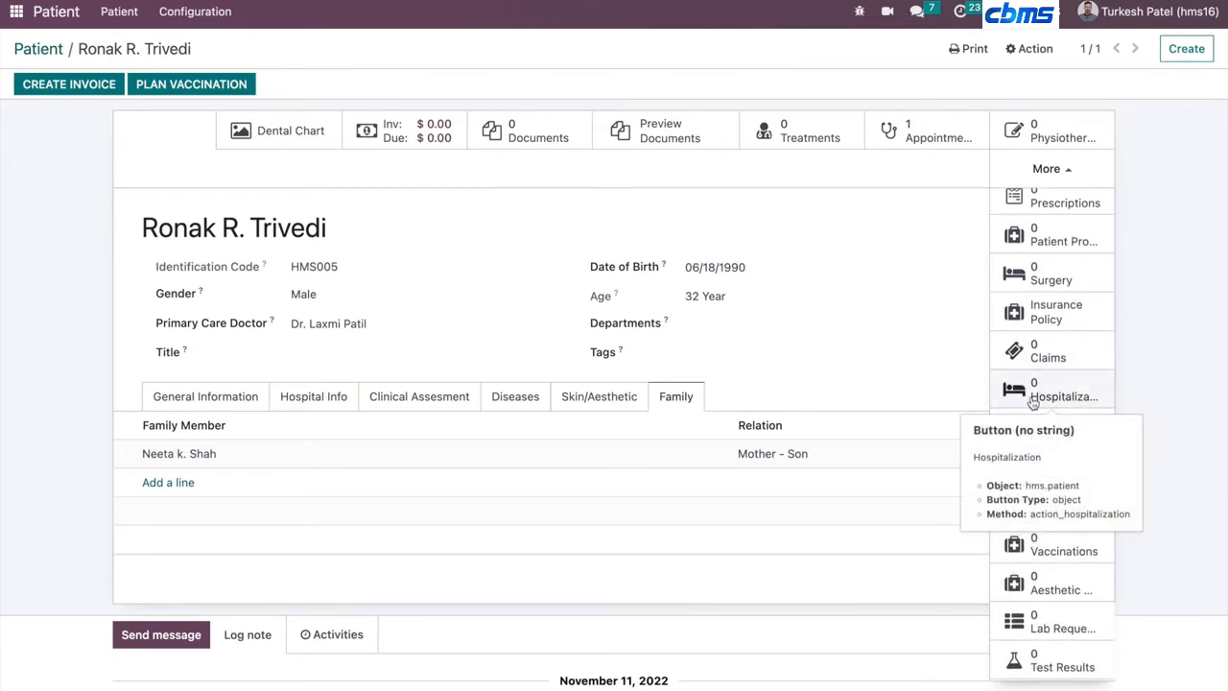
pyautogui.scroll(2, 1034, 401)
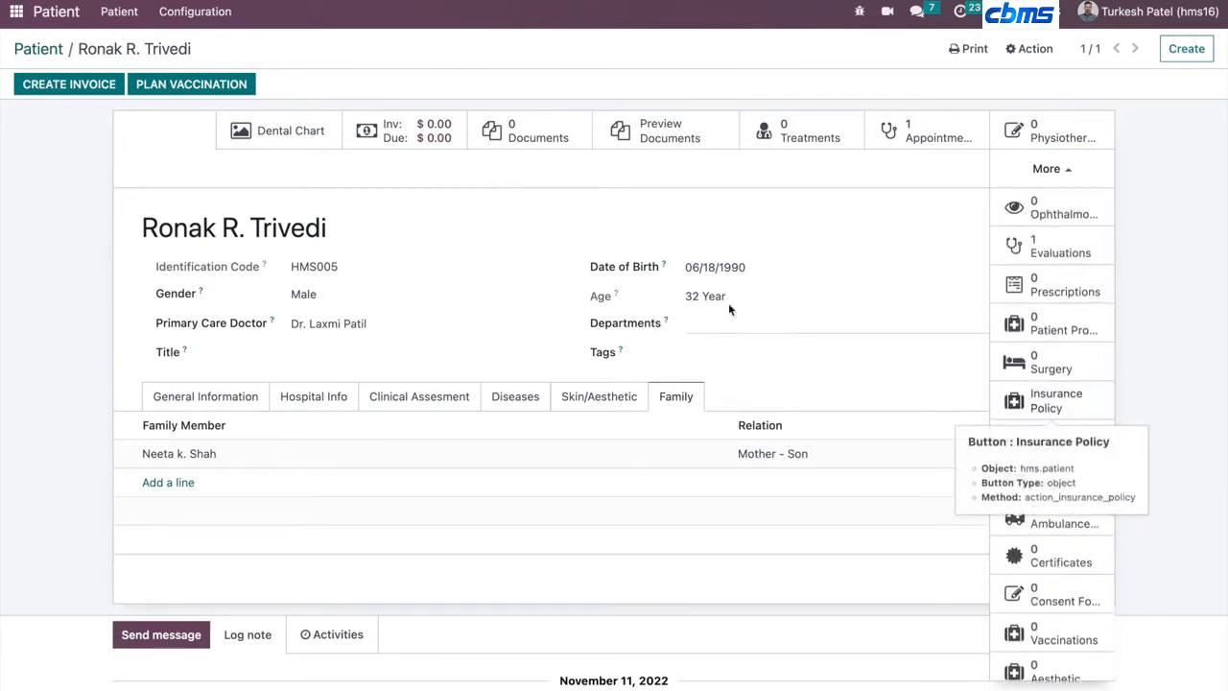
pyautogui.click(432, 235)
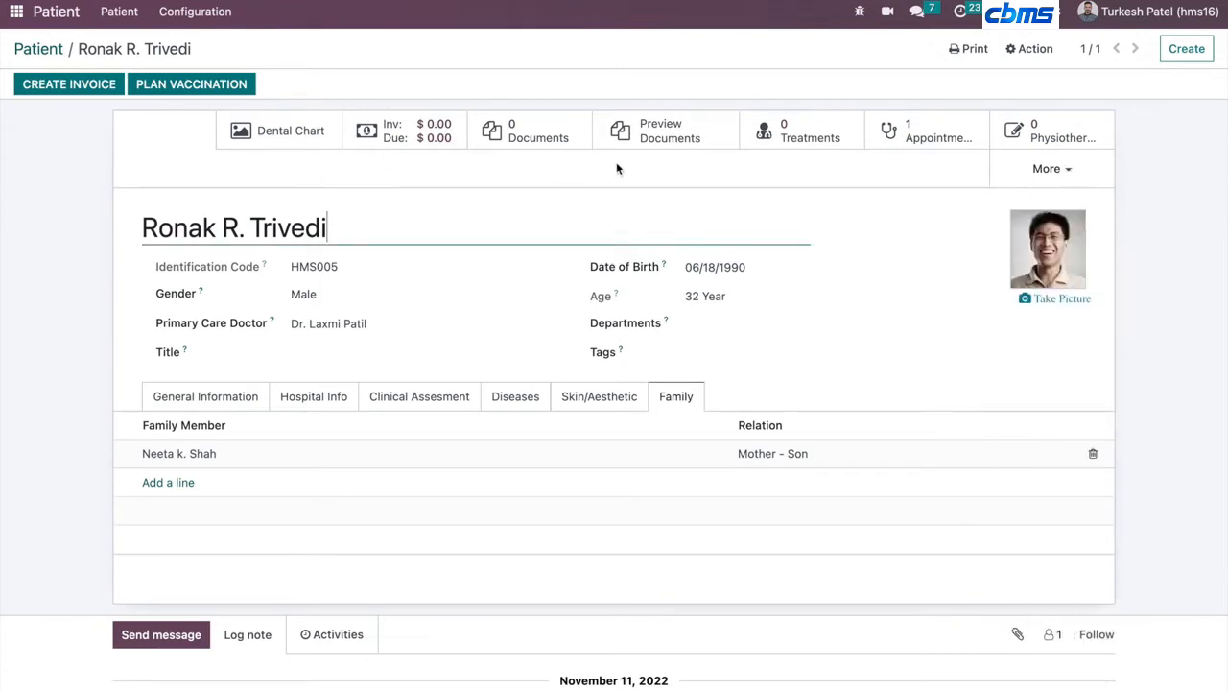
# - Open appointment AP005 and cancel it with the first listed cancellation reason, returning to the appointments list
pyautogui.click(906, 122)
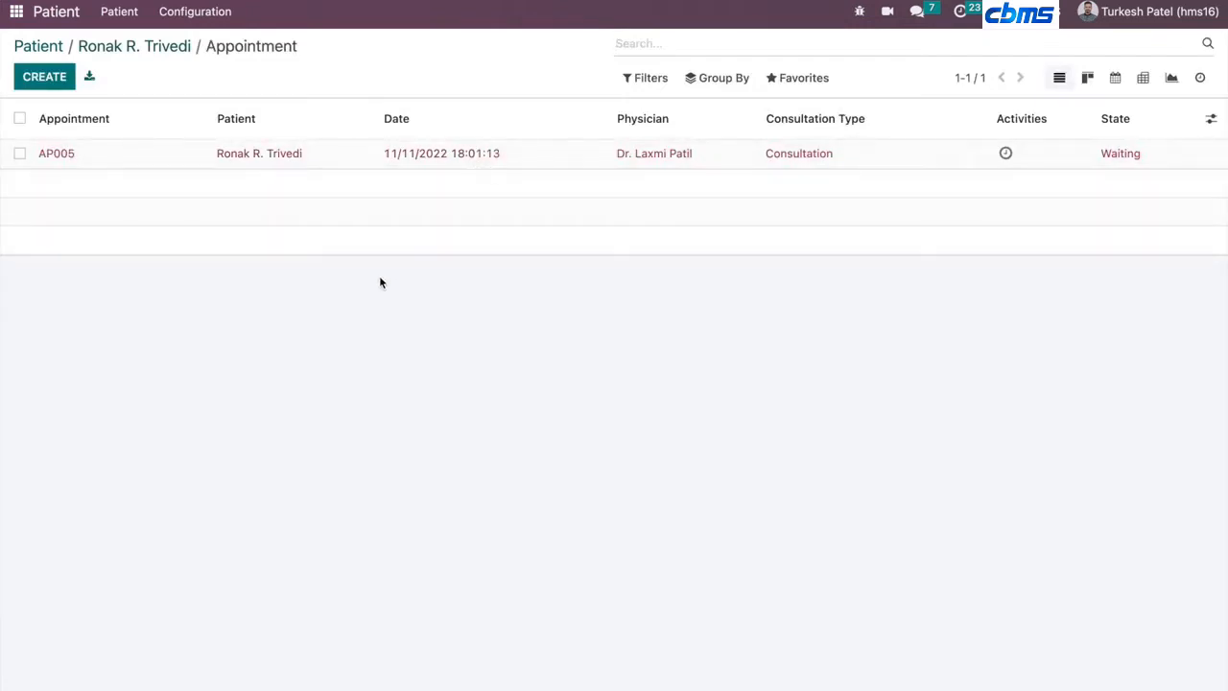
pyautogui.click(295, 163)
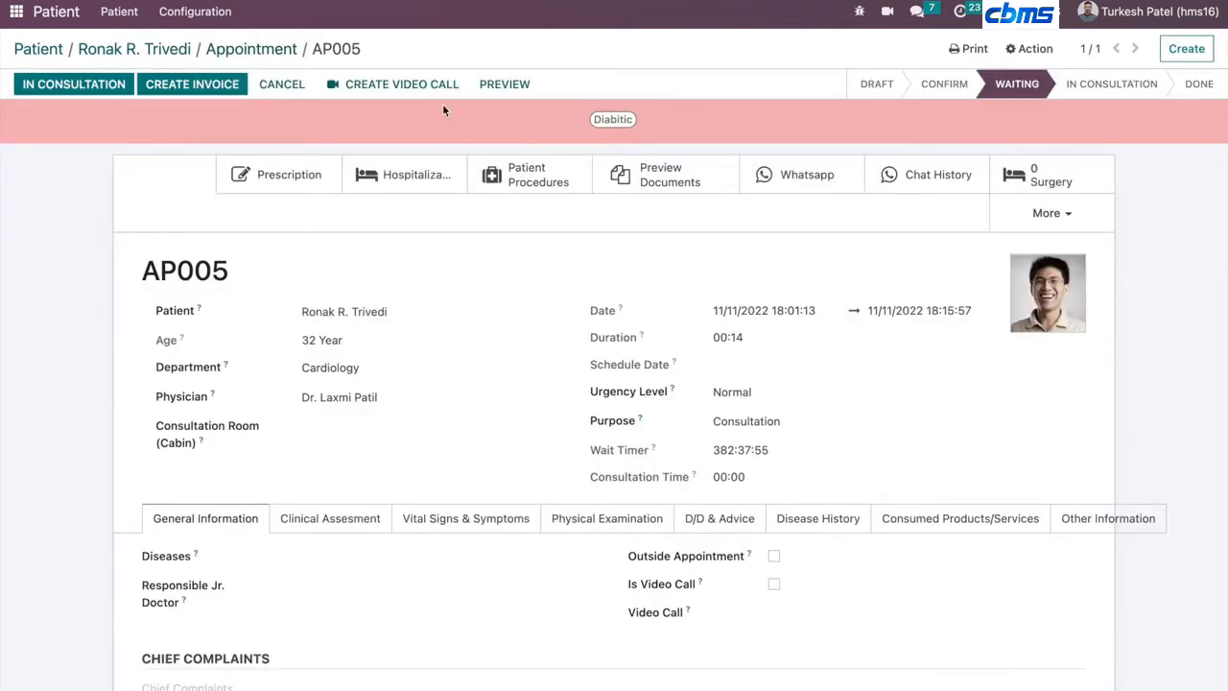
pyautogui.click(290, 86)
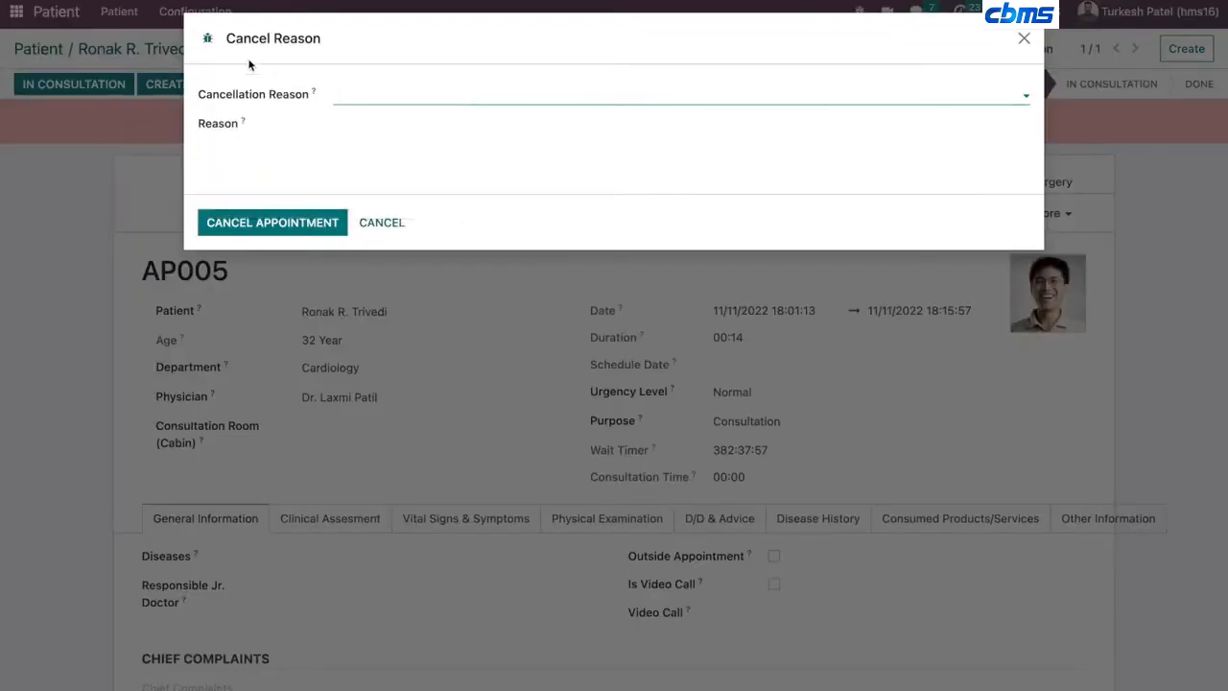
pyautogui.click(393, 96)
pyautogui.click(391, 121)
pyautogui.click(284, 241)
pyautogui.click(226, 50)
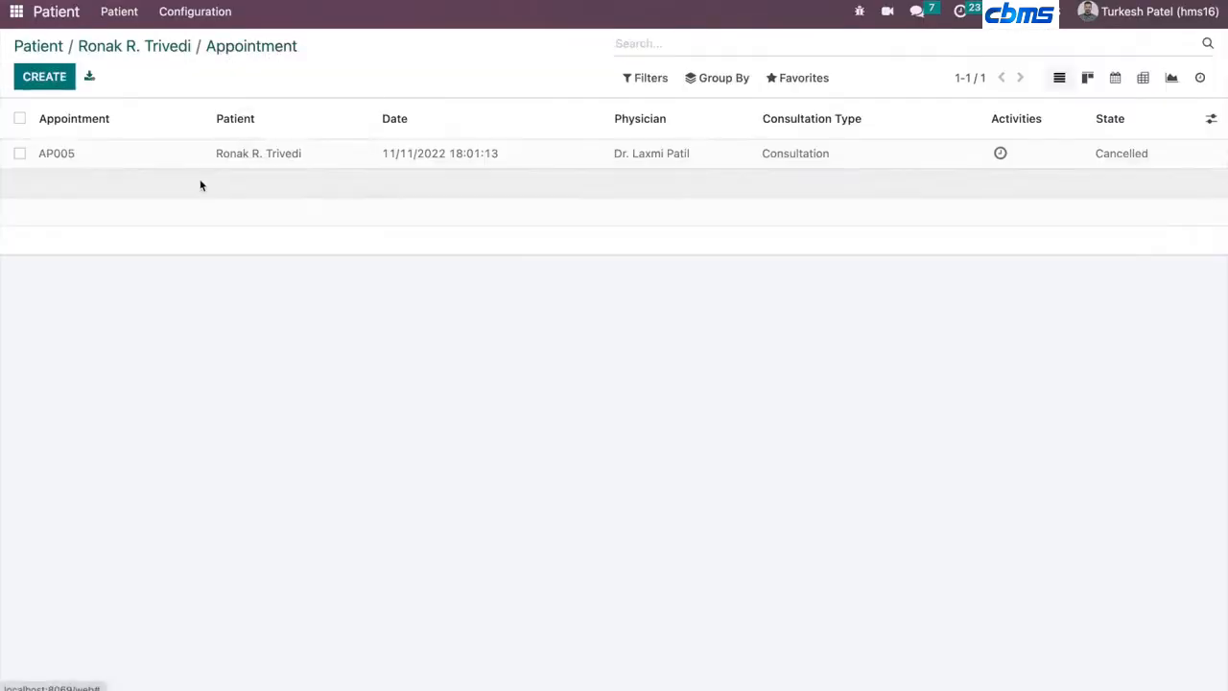
# - Create a new appointment for the patient and try a schedule date of 01/03/2023, then clear it again
pyautogui.click(50, 77)
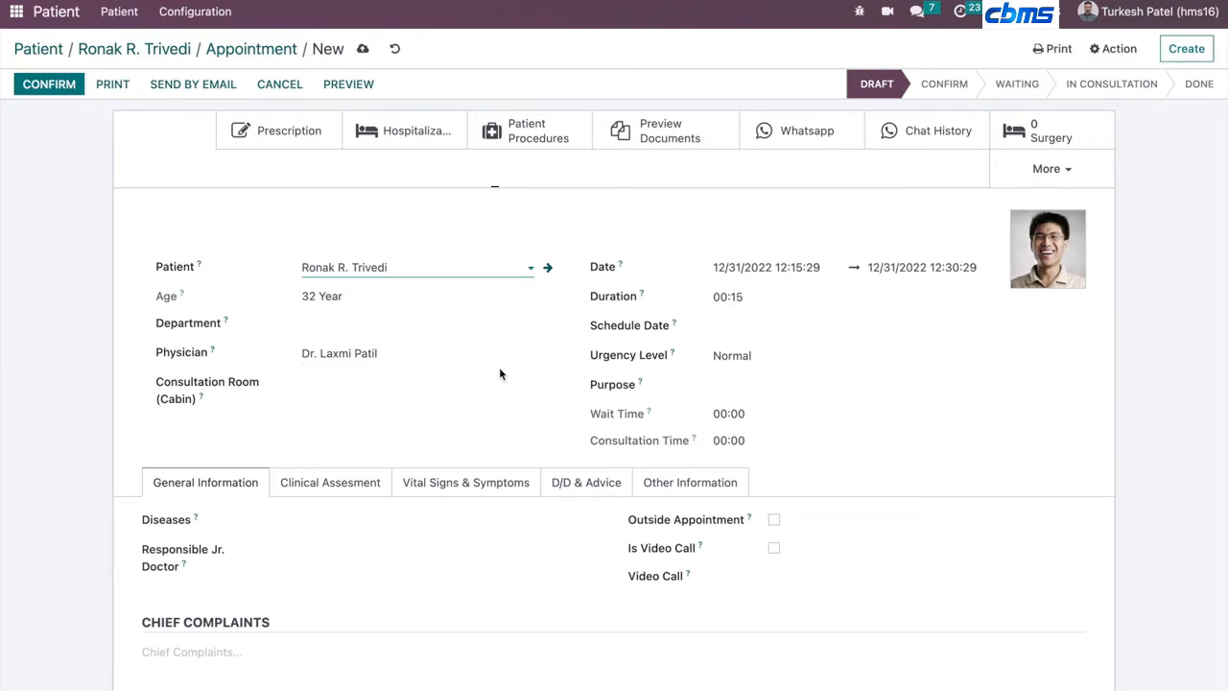
pyautogui.click(759, 328)
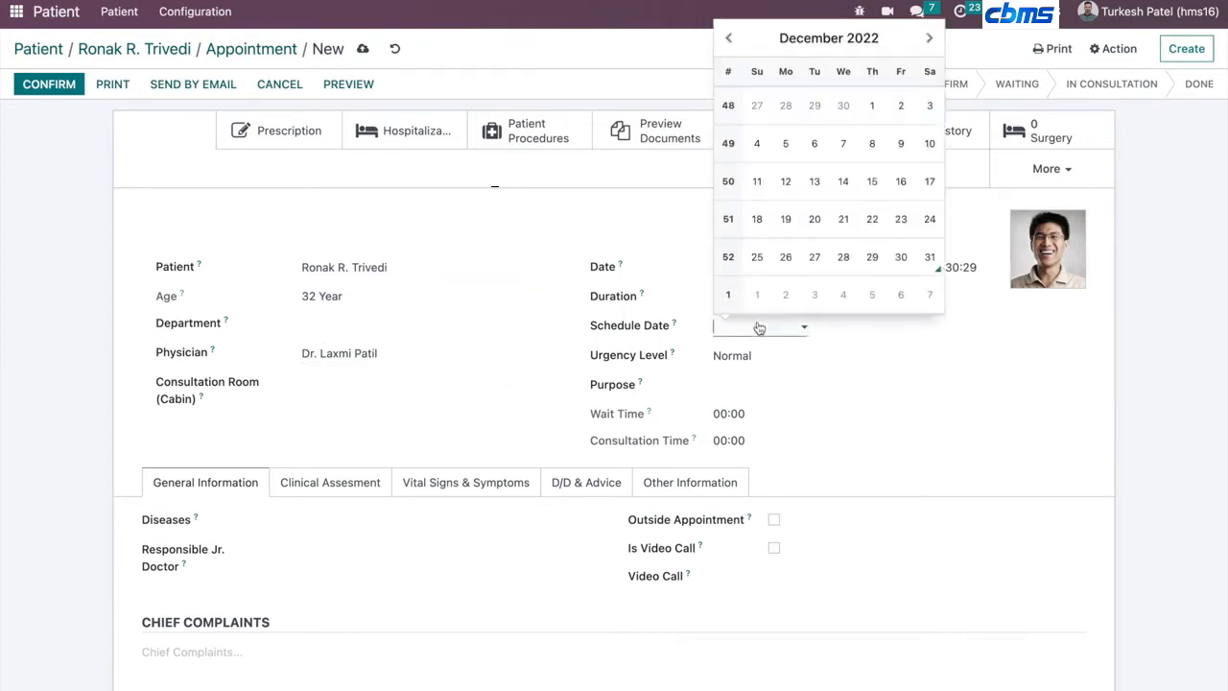
pyautogui.click(813, 298)
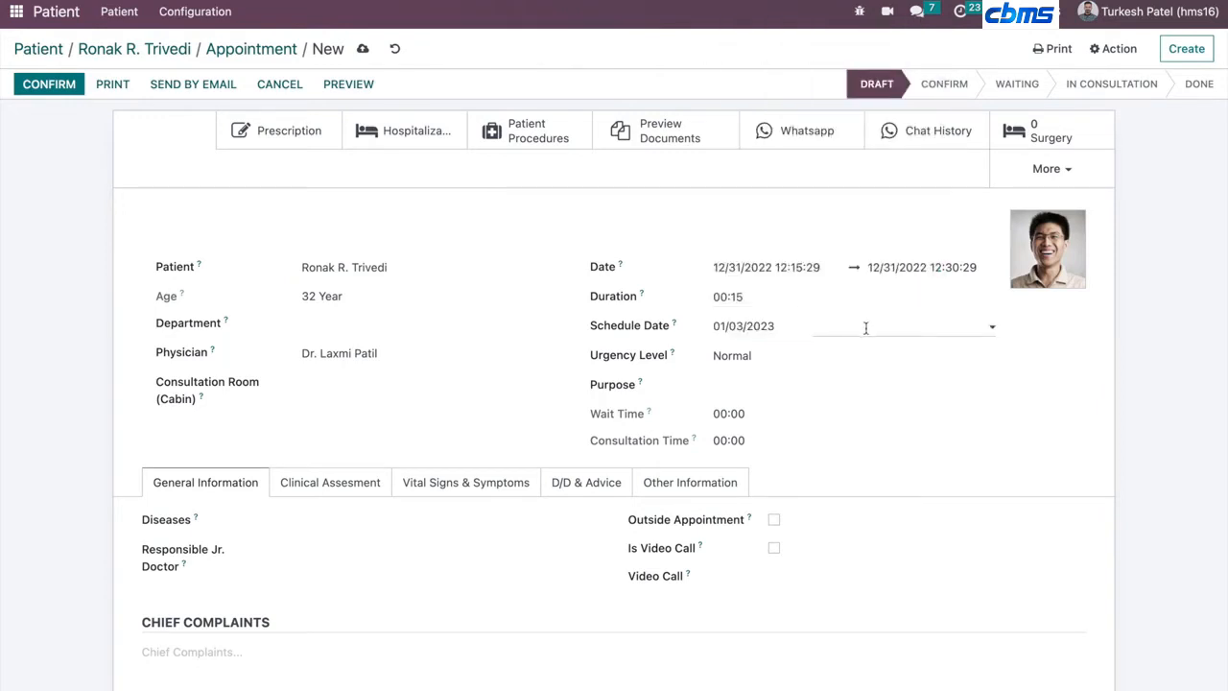
pyautogui.click(866, 327)
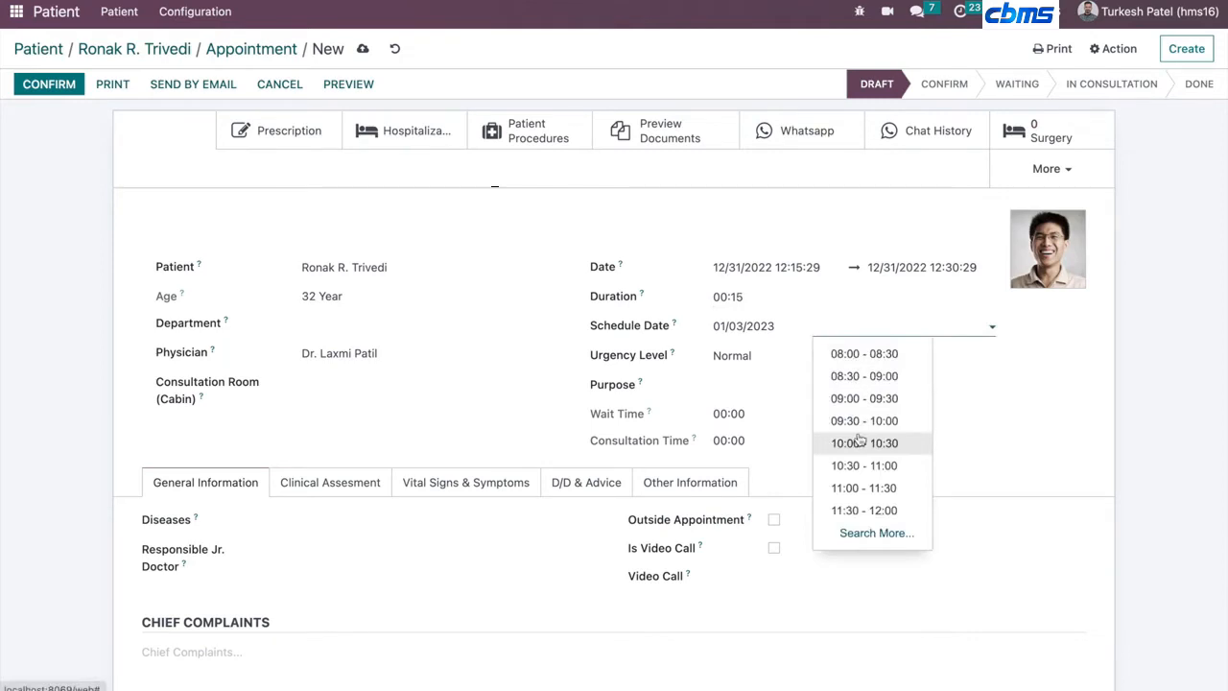
pyautogui.click(740, 331)
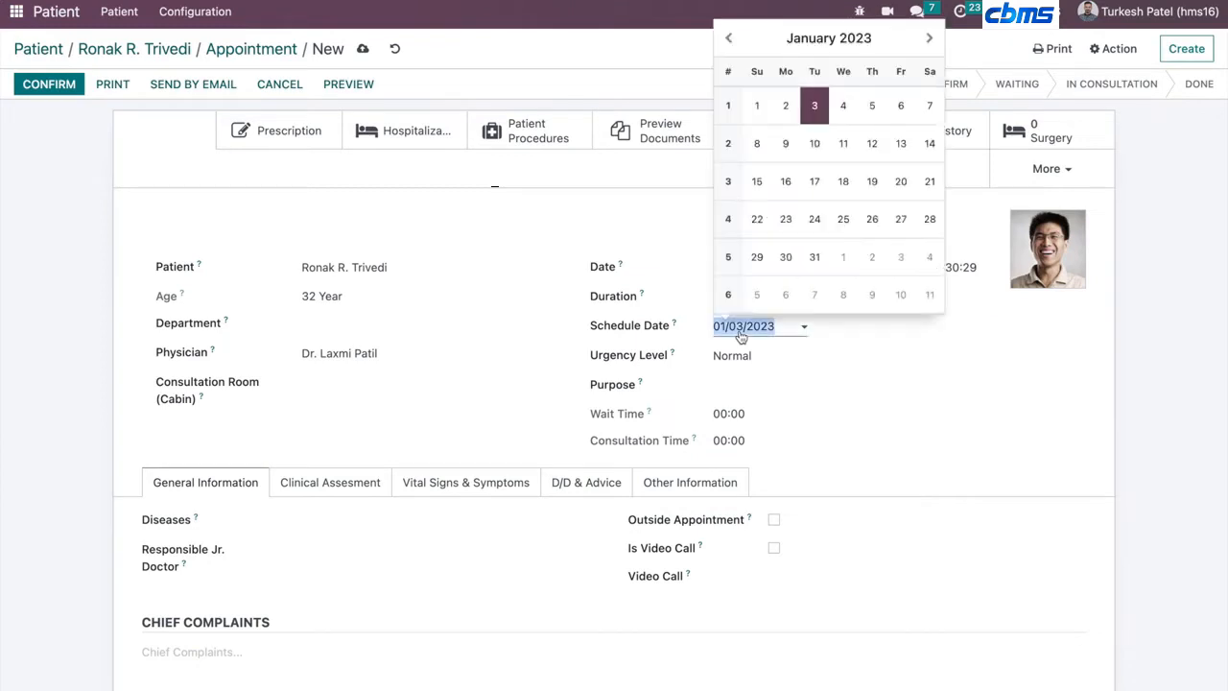
pyautogui.press('BackSpace')
pyautogui.click(624, 273)
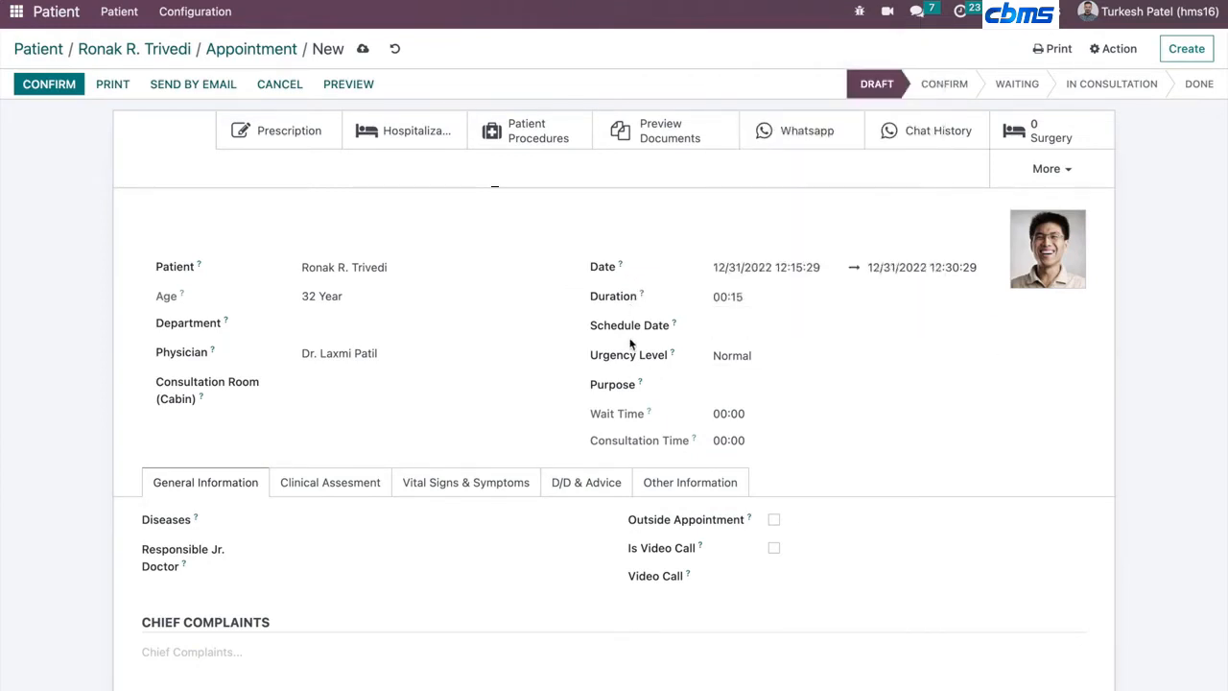
# - Look through the consultation room and purpose options without picking any, then confirm the appointment
pyautogui.click(401, 388)
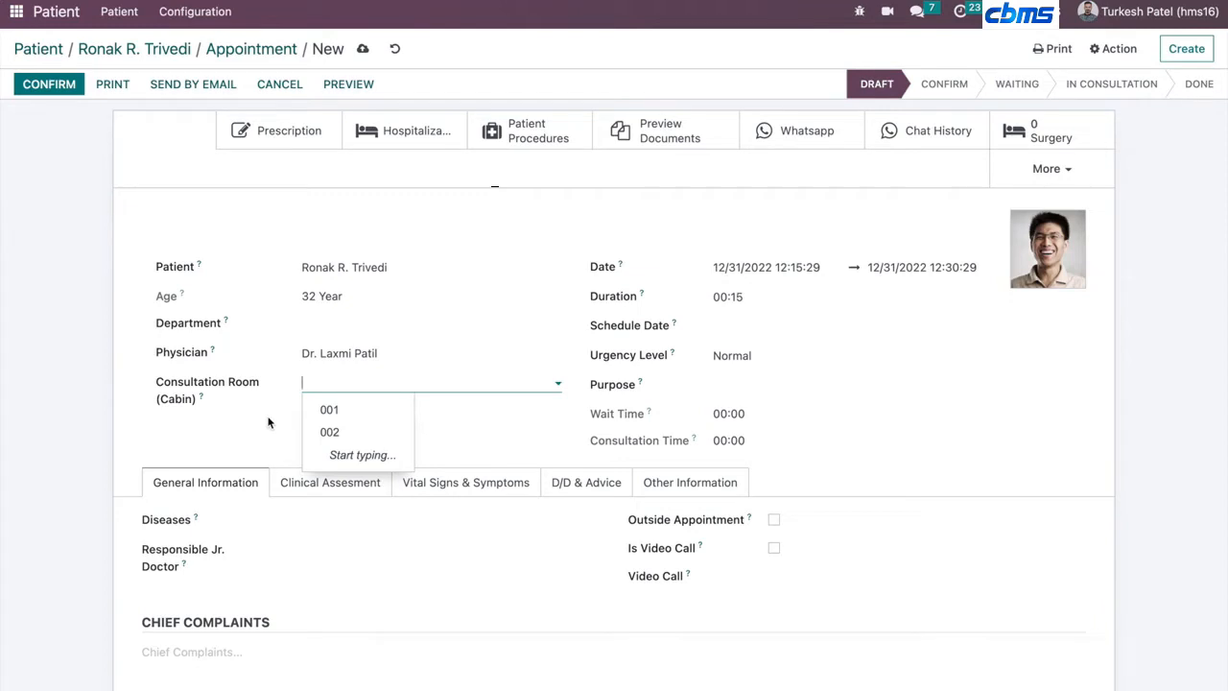
pyautogui.click(566, 436)
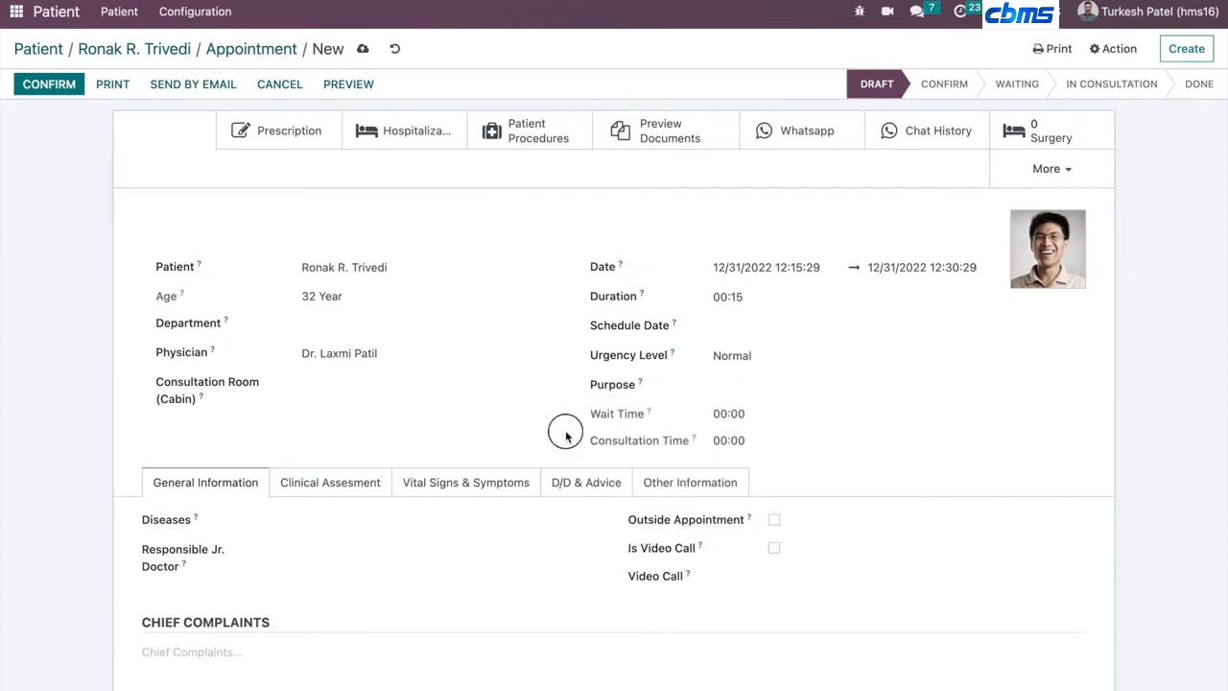
pyautogui.click(742, 382)
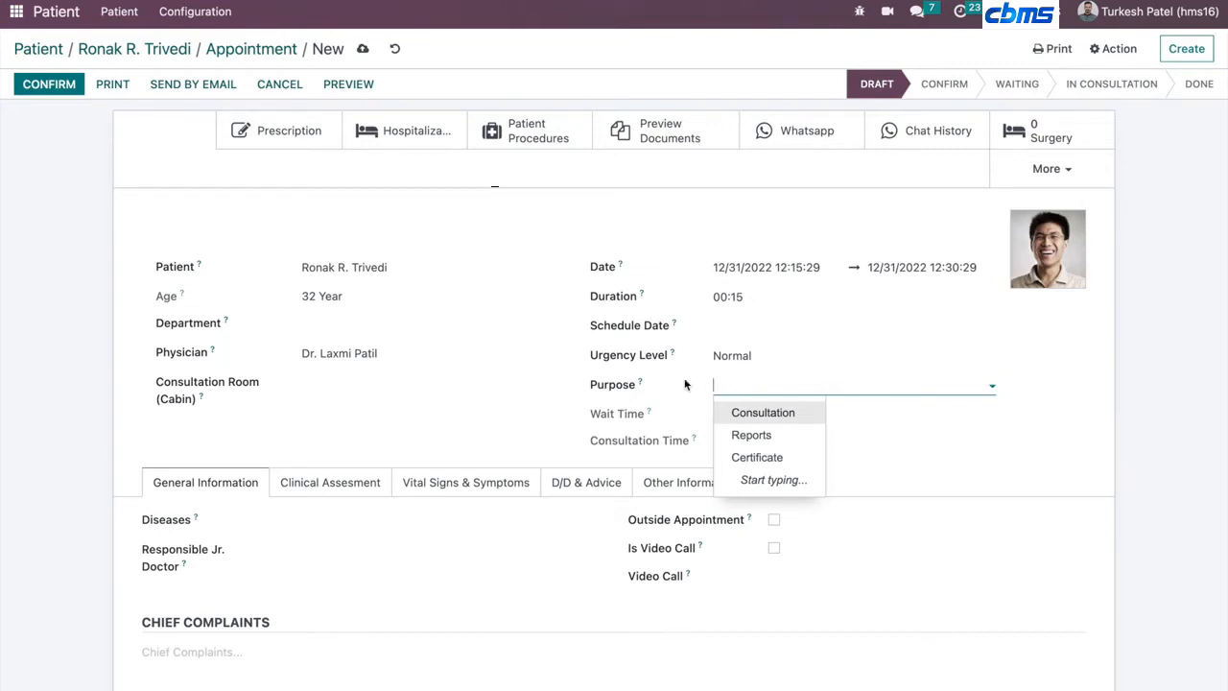
pyautogui.click(547, 429)
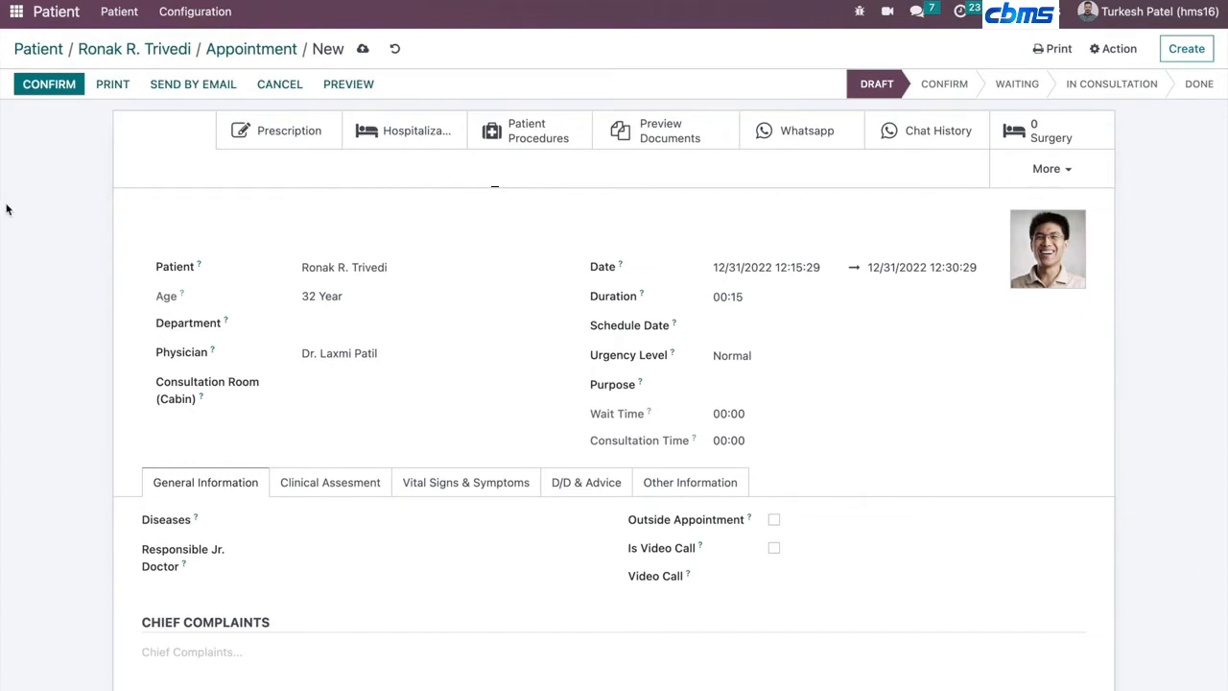
pyautogui.click(25, 89)
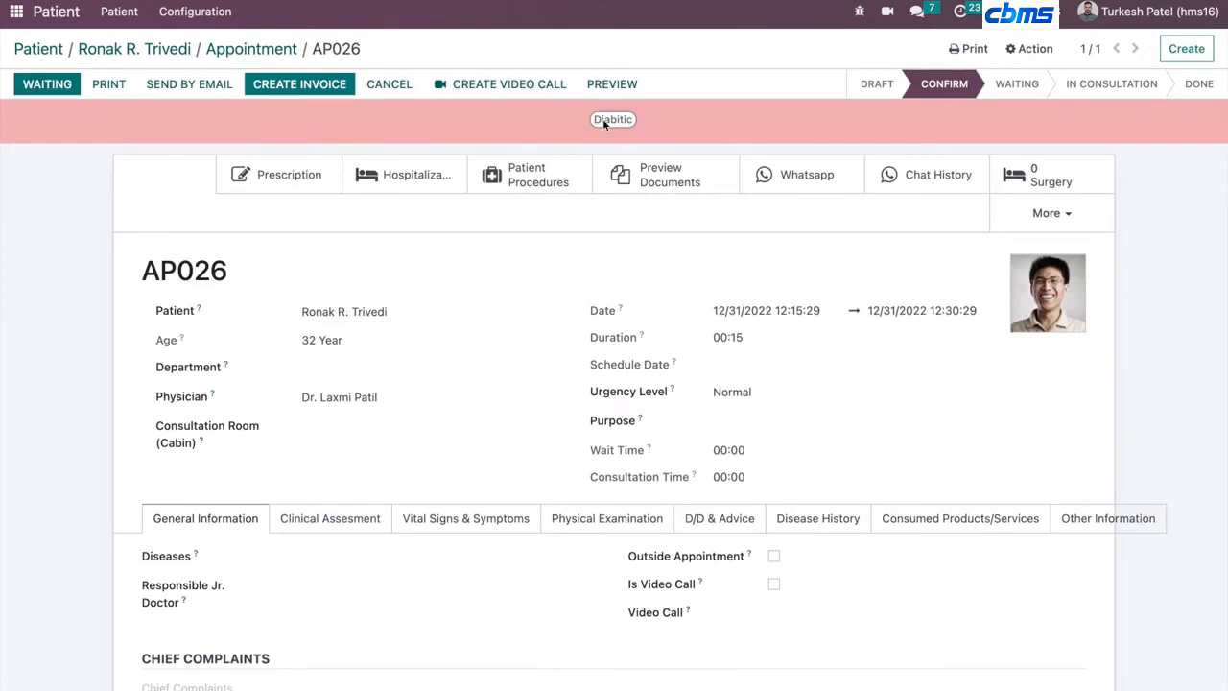
# - Enter "vomoting" as the appointment's chief complaint
pyautogui.scroll(-1, 411, 356)
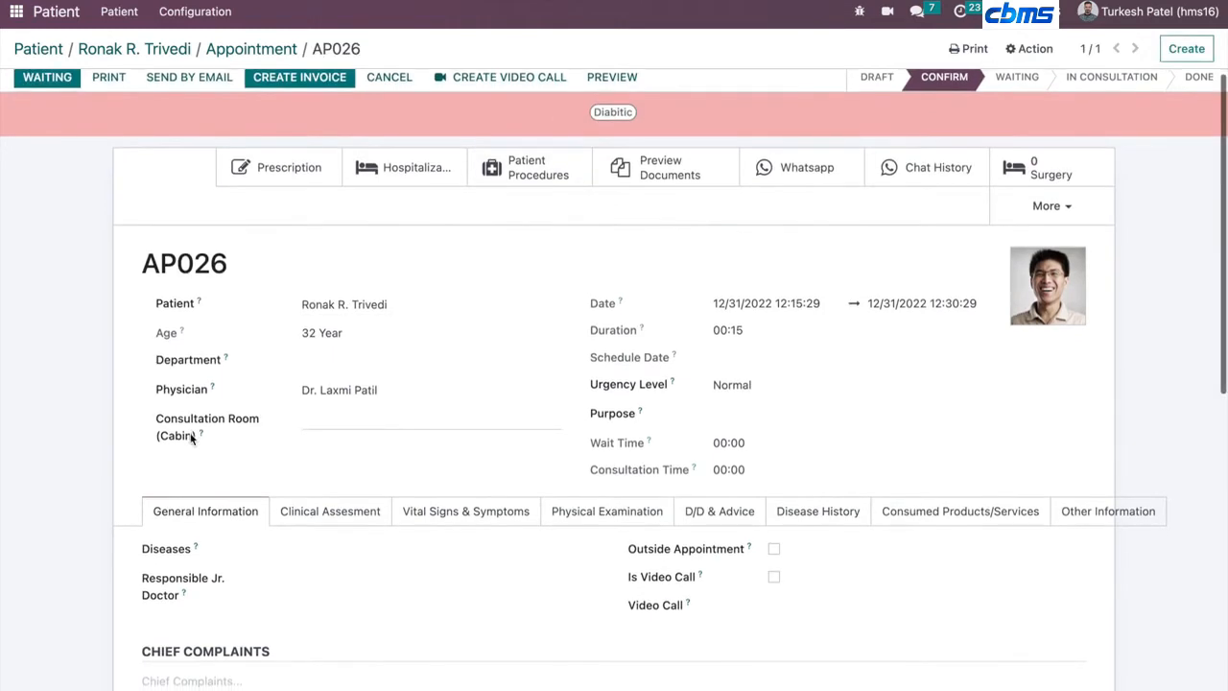
pyautogui.scroll(-1, 191, 440)
pyautogui.click(192, 574)
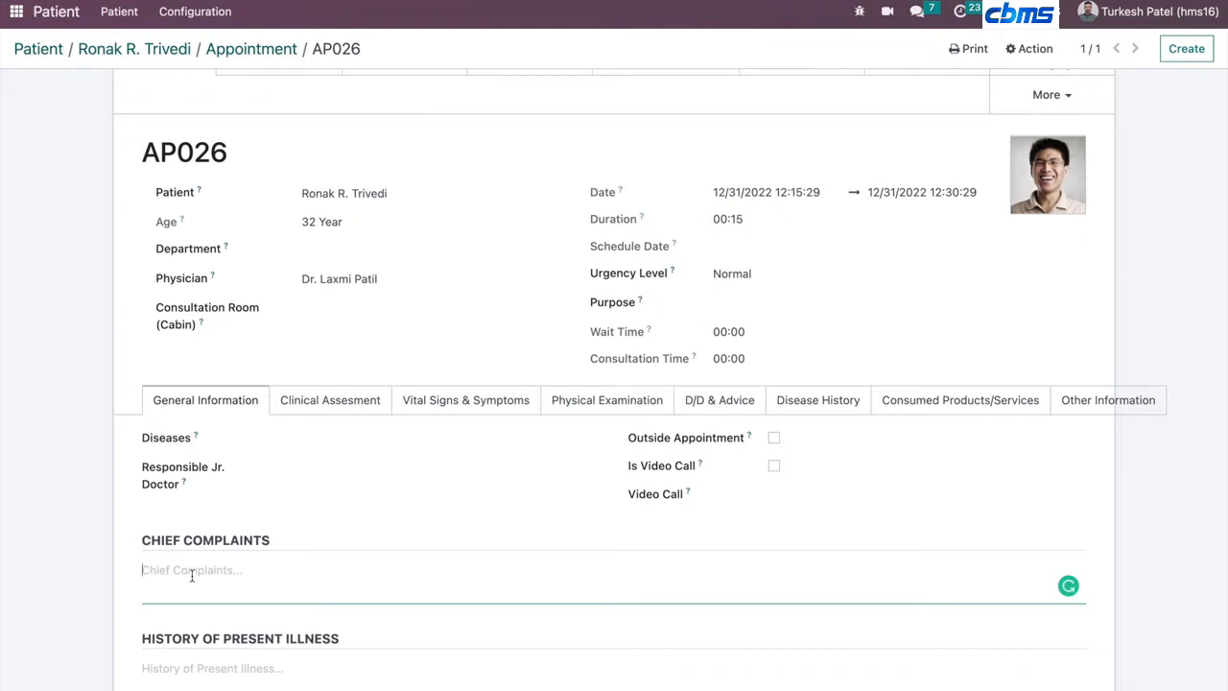
pyautogui.write('vomoting')
pyautogui.press('Tab')
# - Enter "since last two days" as the history of present illness, accepting the spelling correction
pyautogui.scroll(-1, 201, 595)
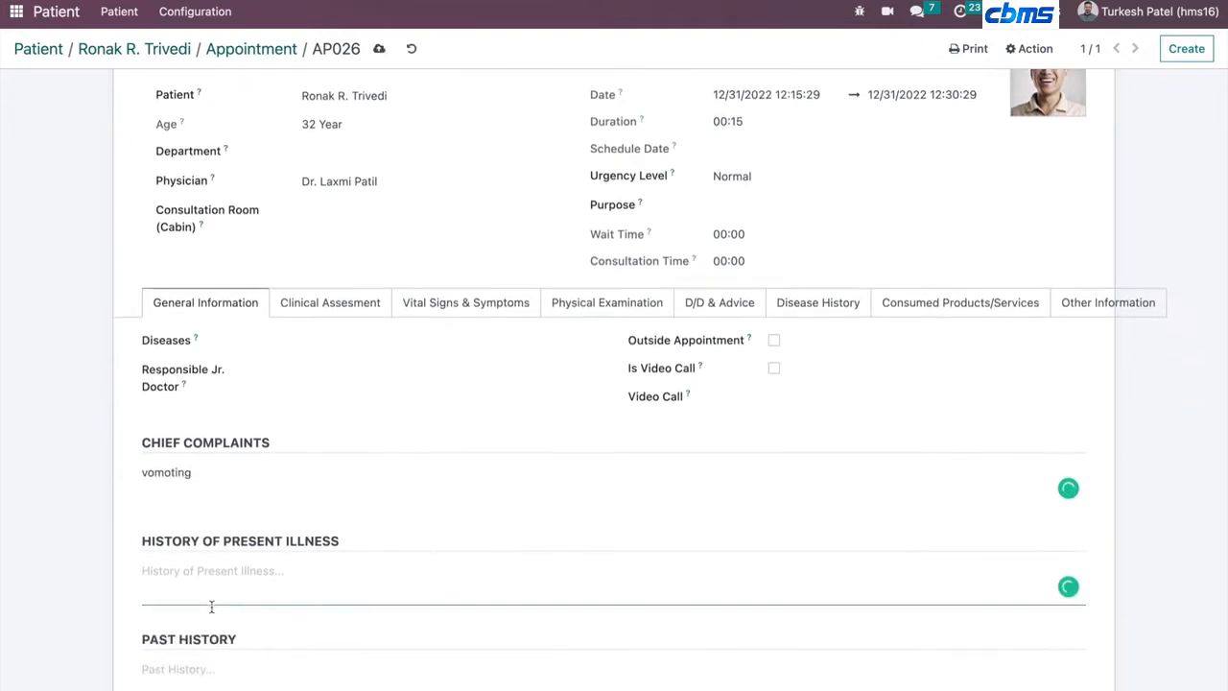
pyautogui.write('since las')
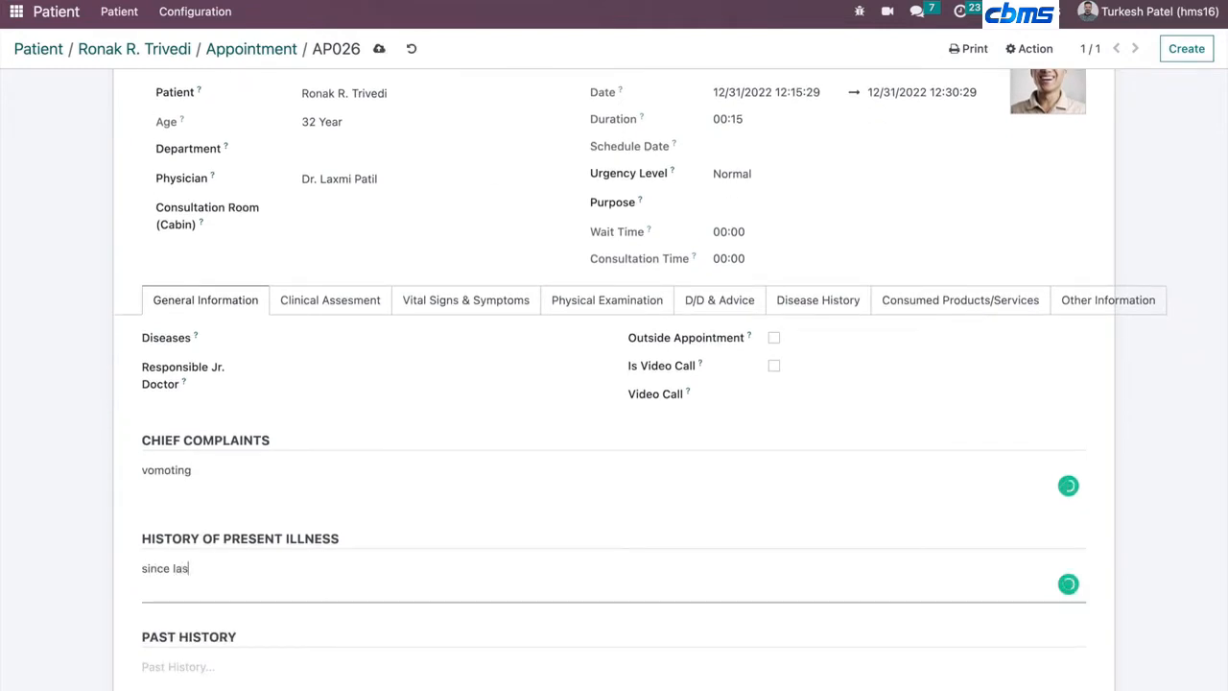
pyautogui.write('t teo days')
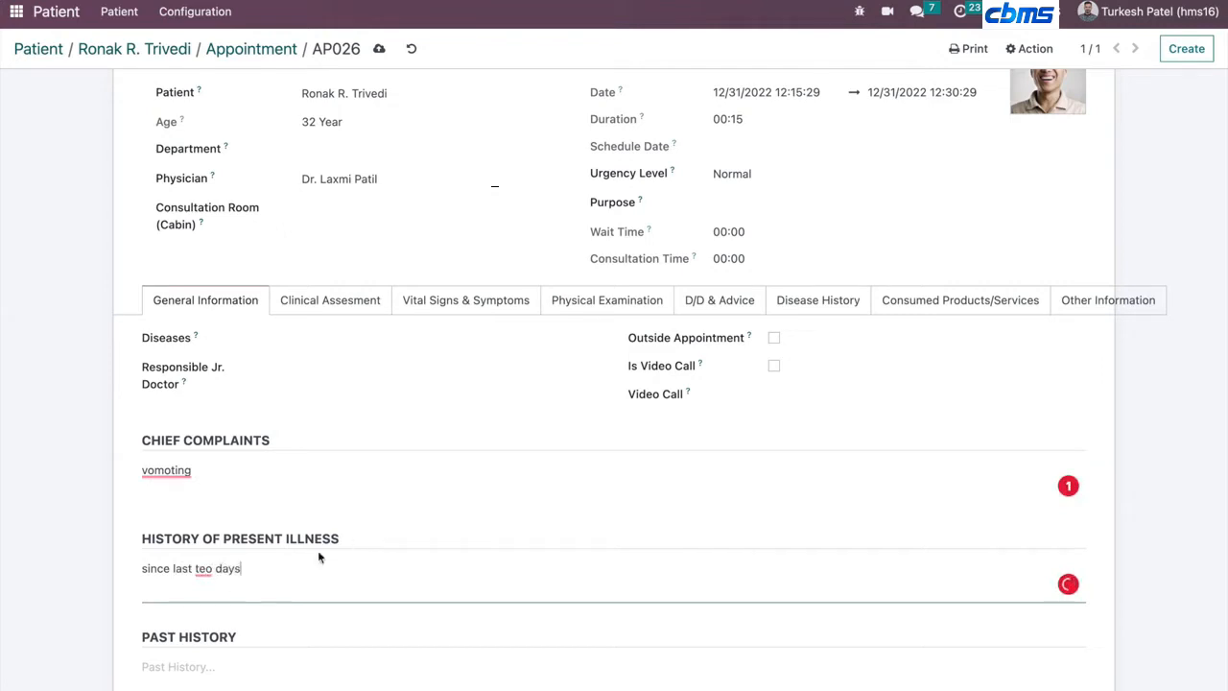
pyautogui.moveTo(203, 569)
pyautogui.click(208, 447)
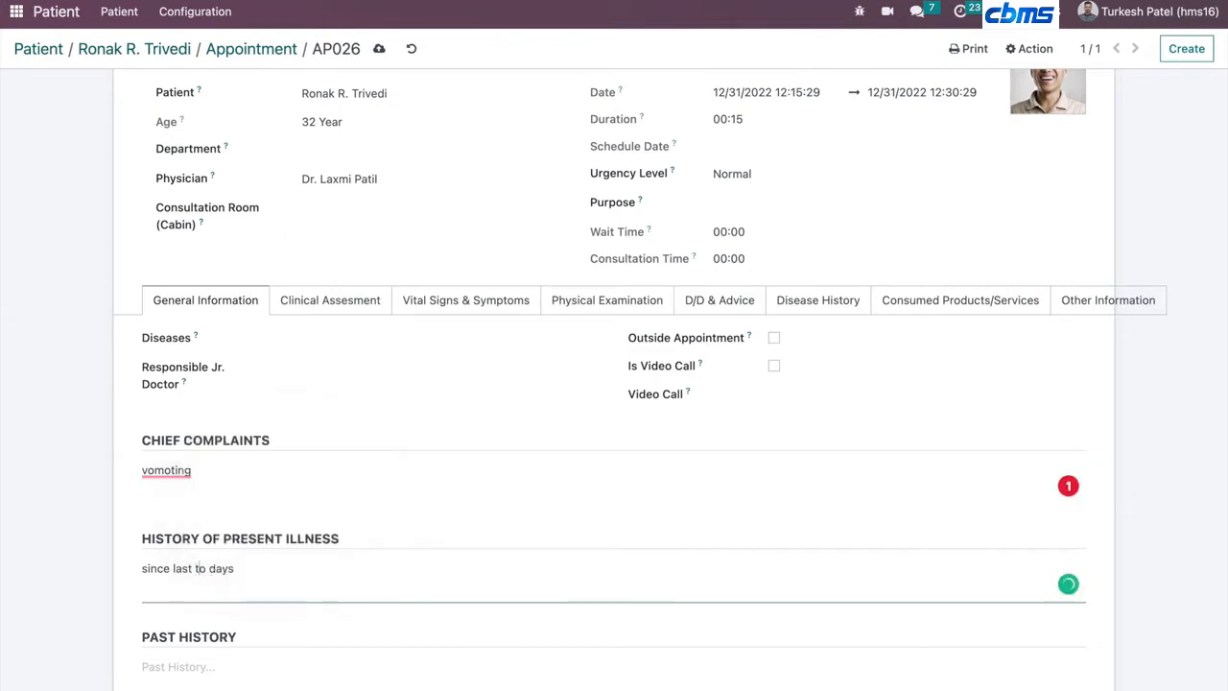
# - Enter "two times in last 6 month" as the past history
pyautogui.scroll(-2, 82, 574)
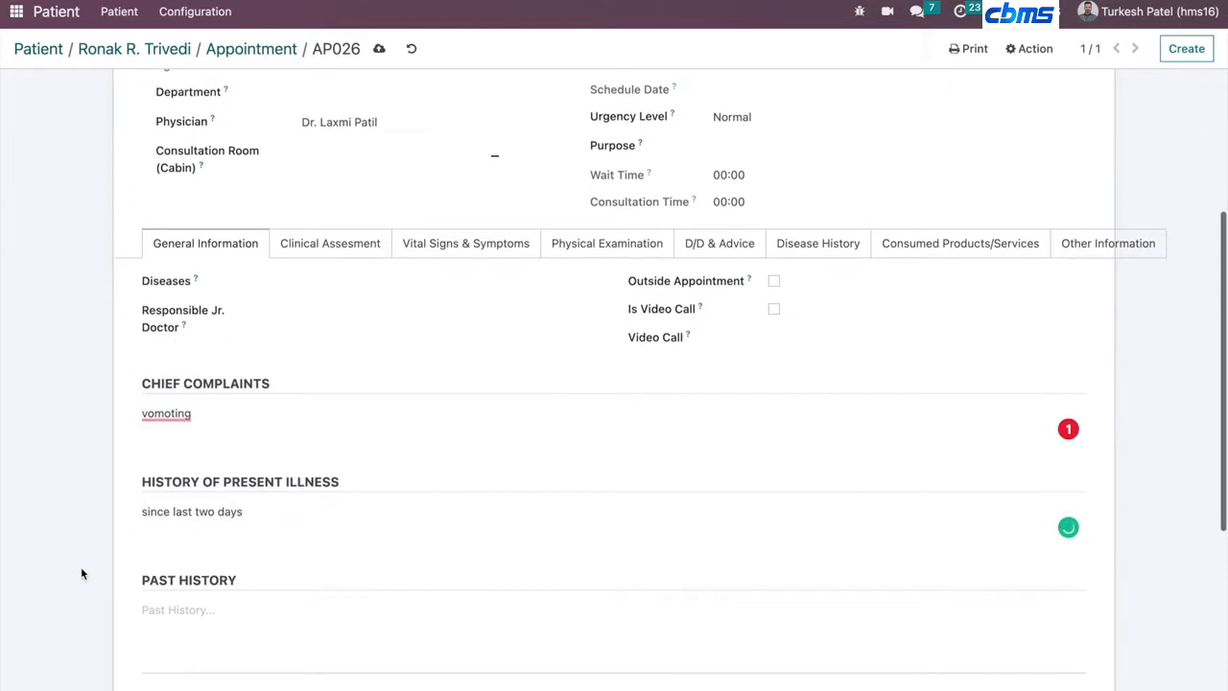
pyautogui.click(202, 581)
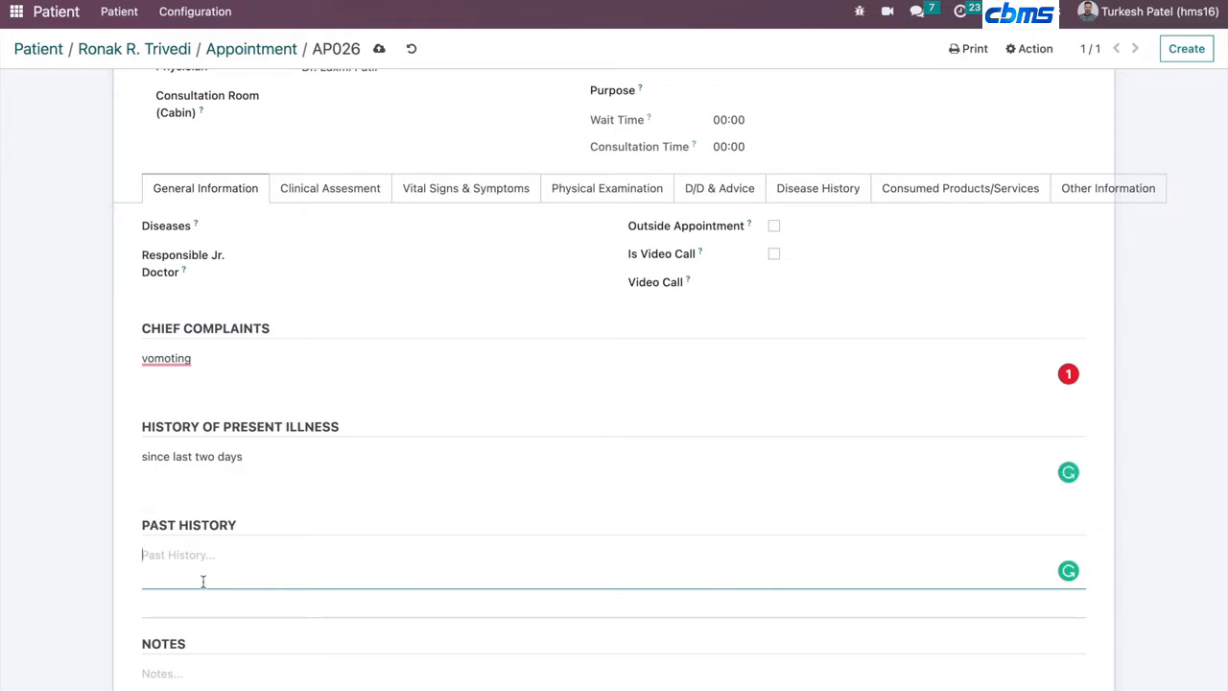
pyautogui.write('two times in last 6 month')
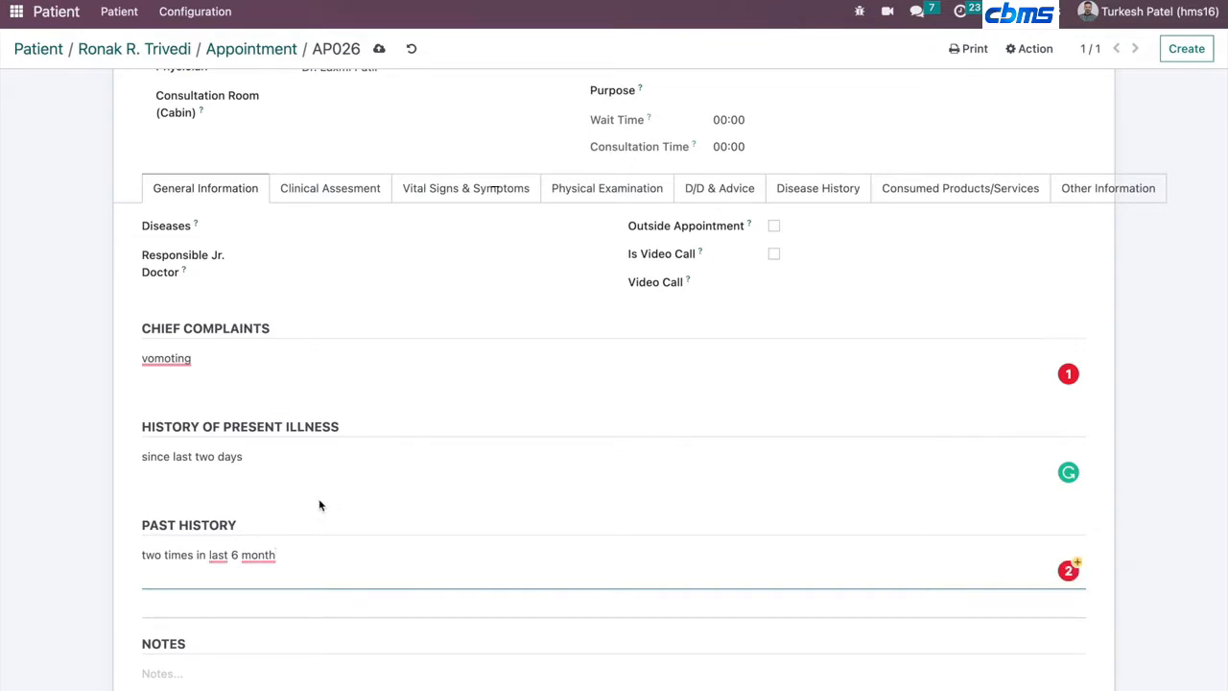
# - Review the notes area and open the Clinical Assessment tab
pyautogui.scroll(-1, 71, 571)
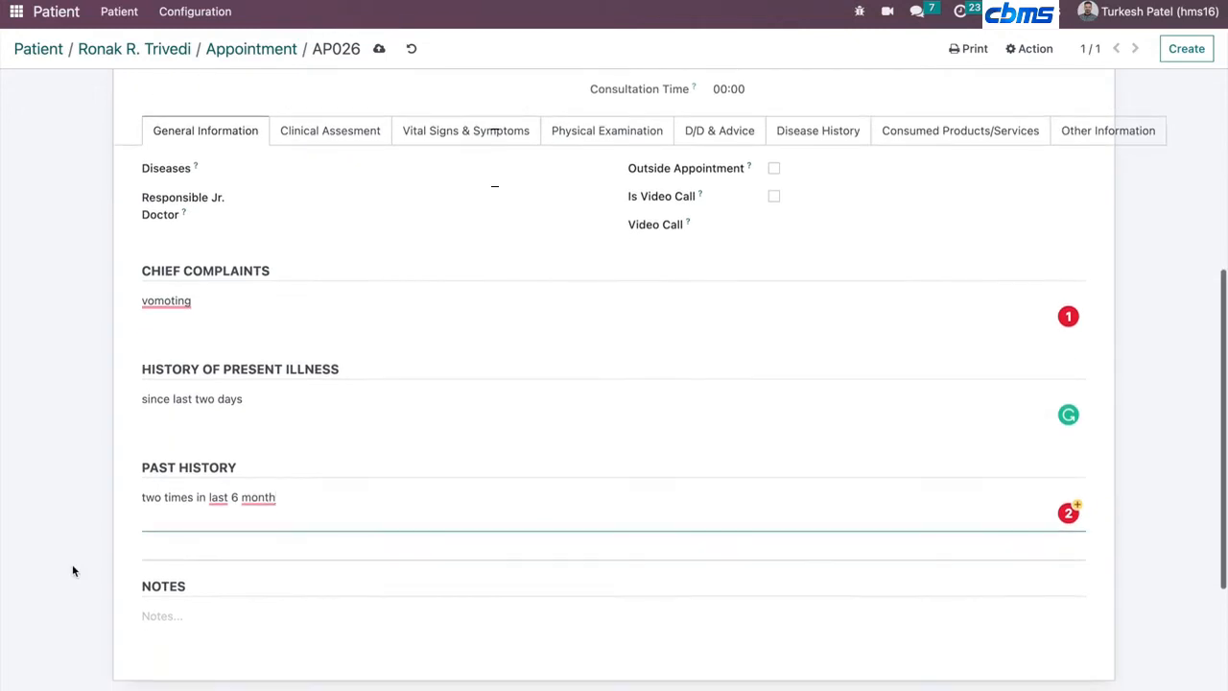
pyautogui.click(178, 615)
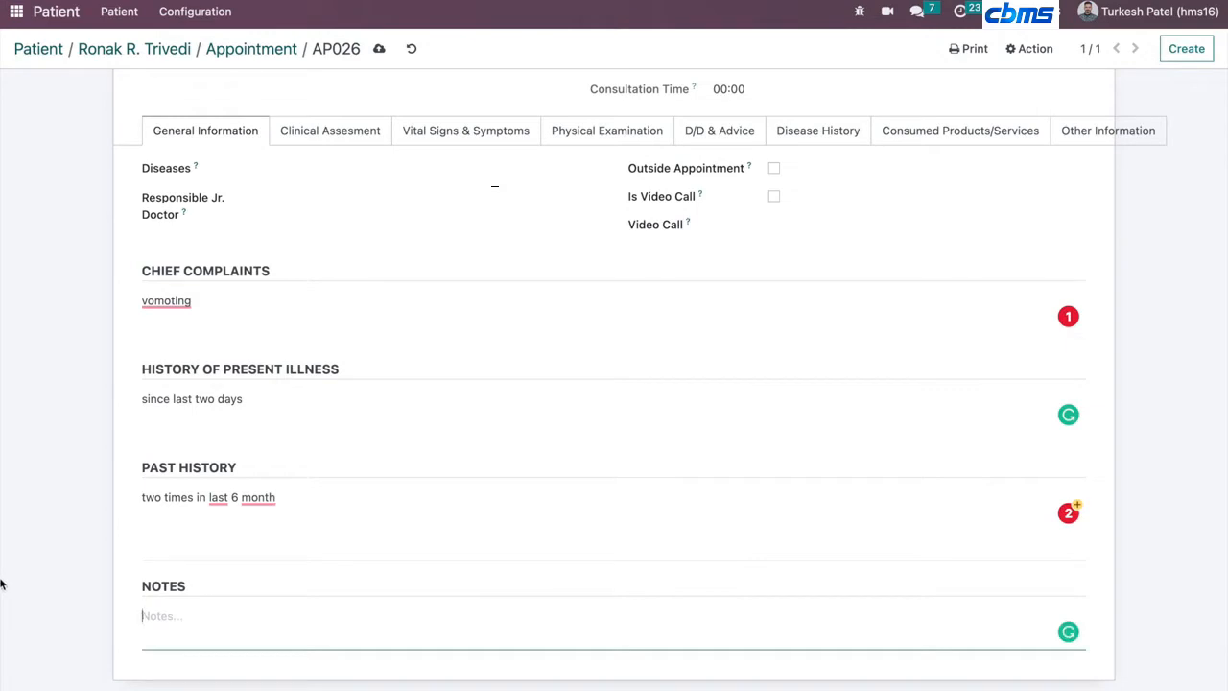
pyautogui.scroll(2, 253, 513)
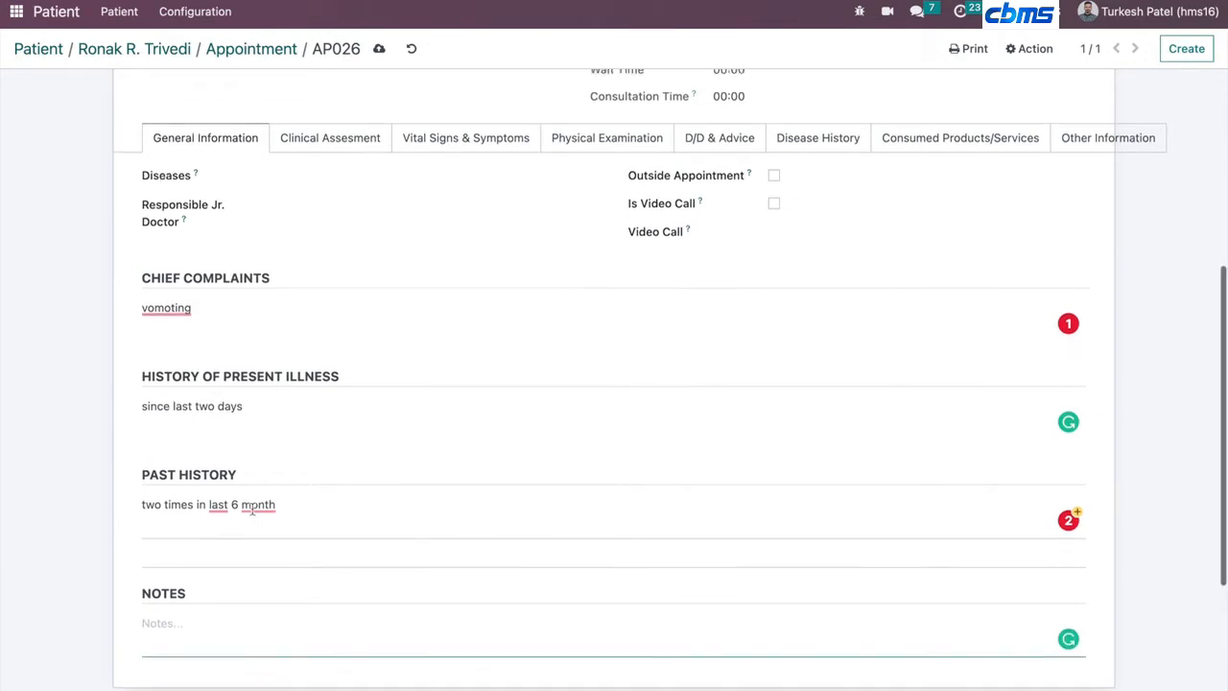
pyautogui.scroll(-5, 252, 515)
pyautogui.scroll(5, 254, 513)
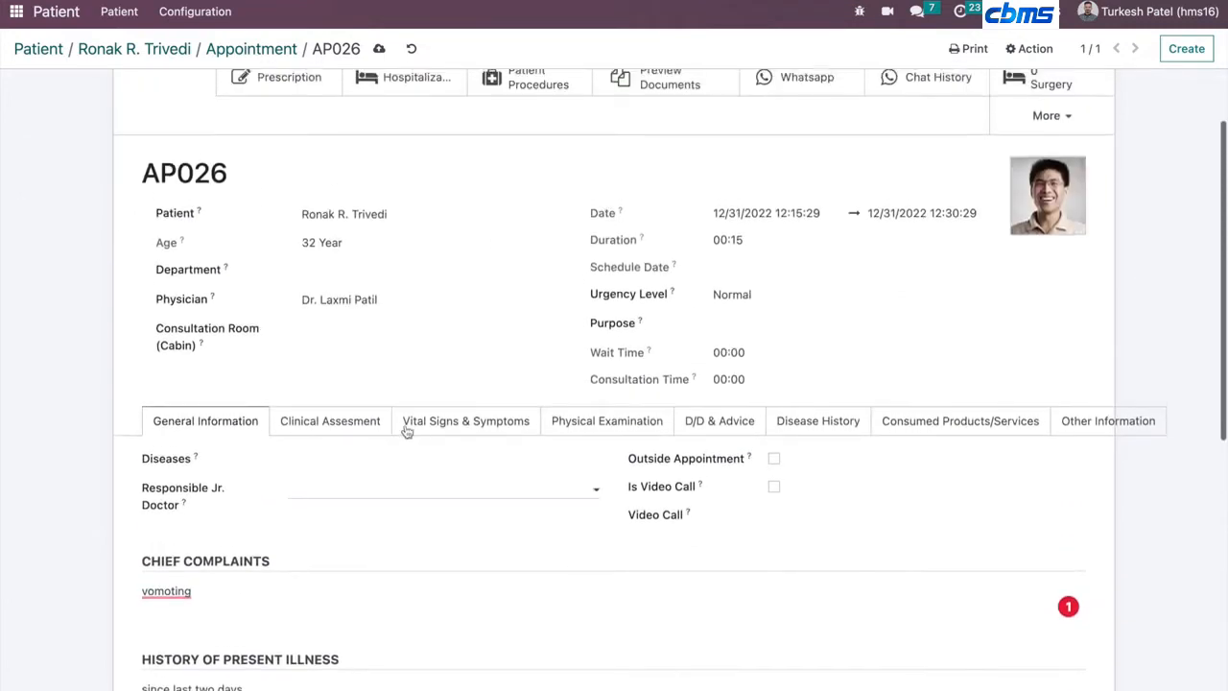
pyautogui.click(341, 420)
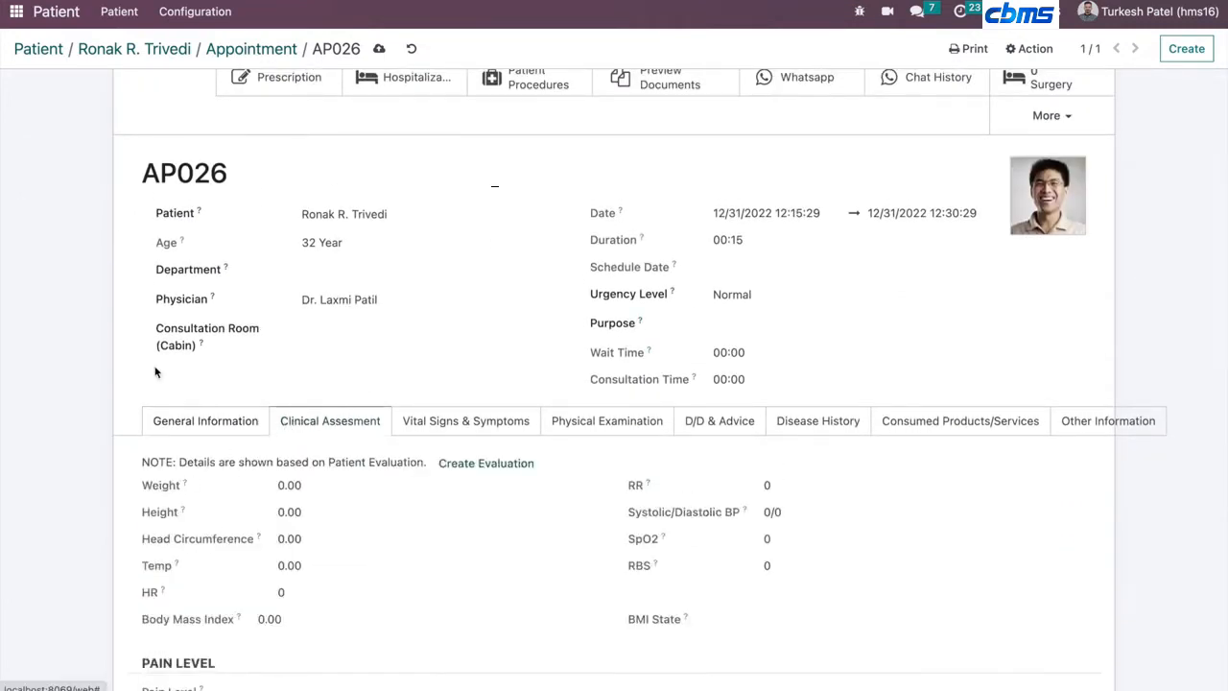
# - Move the appointment to the Waiting stage
pyautogui.scroll(1, 156, 372)
pyautogui.scroll(1, 156, 372)
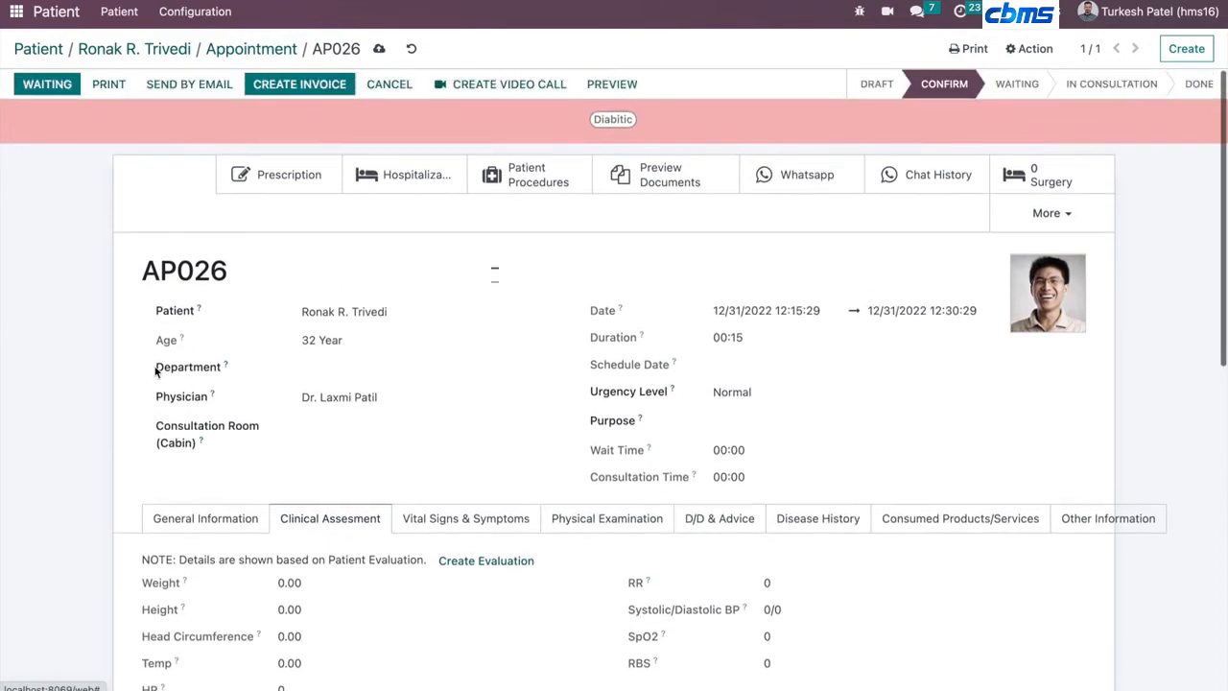
pyautogui.click(61, 88)
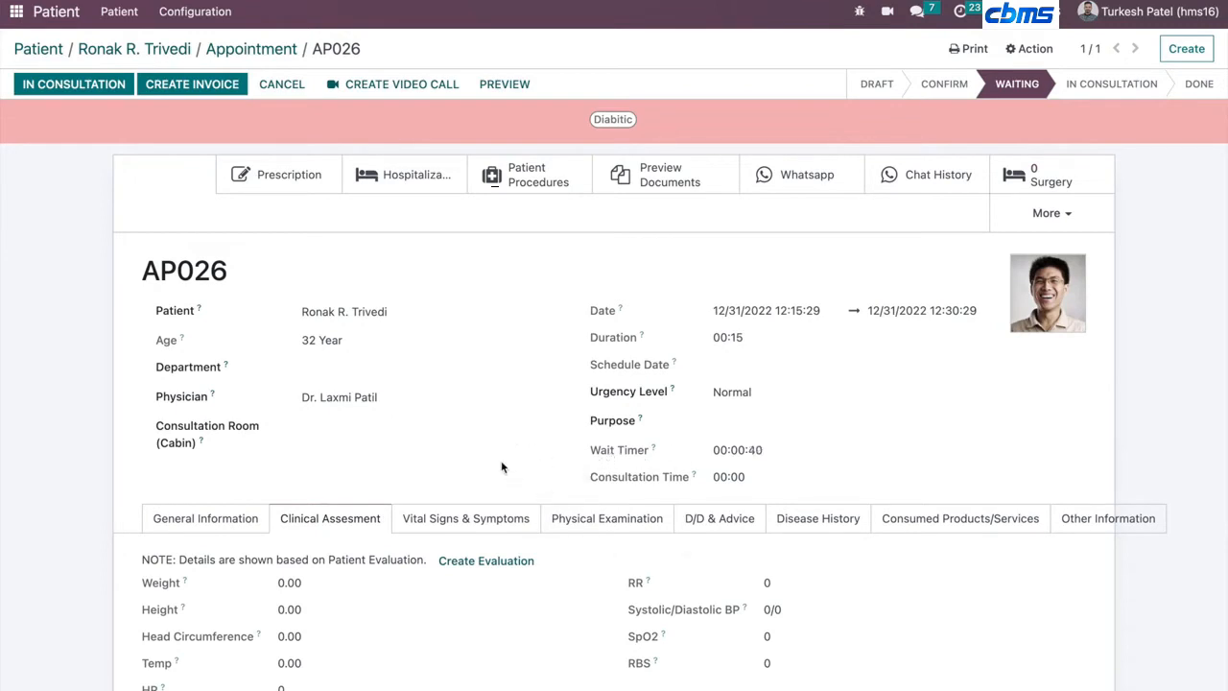
# - Create a patient evaluation from the Clinical Assessment tab and set its temperature to 102
pyautogui.scroll(-3, 501, 467)
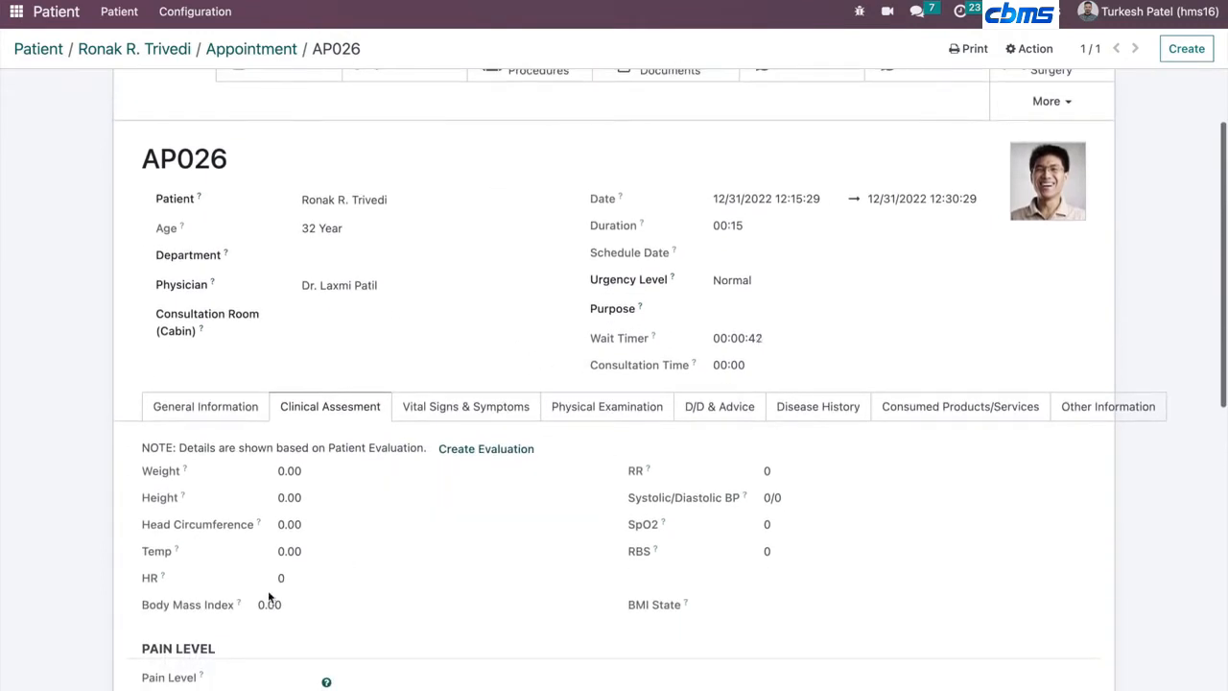
pyautogui.scroll(3, 275, 480)
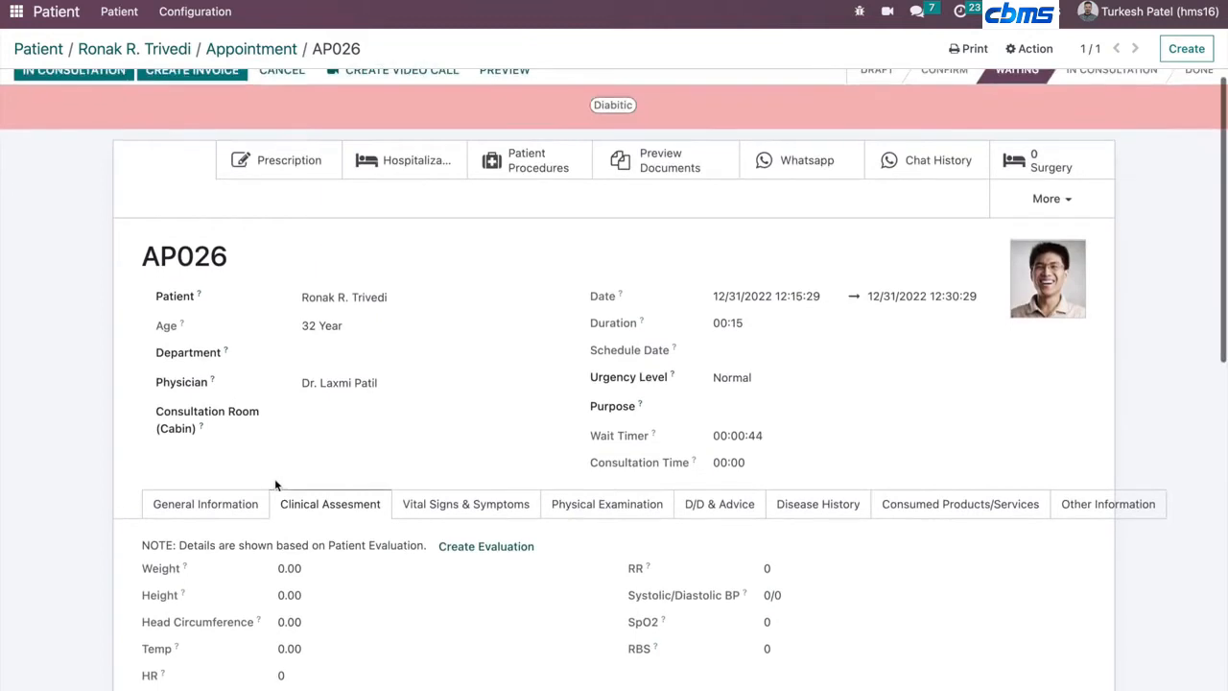
pyautogui.scroll(-3, 275, 483)
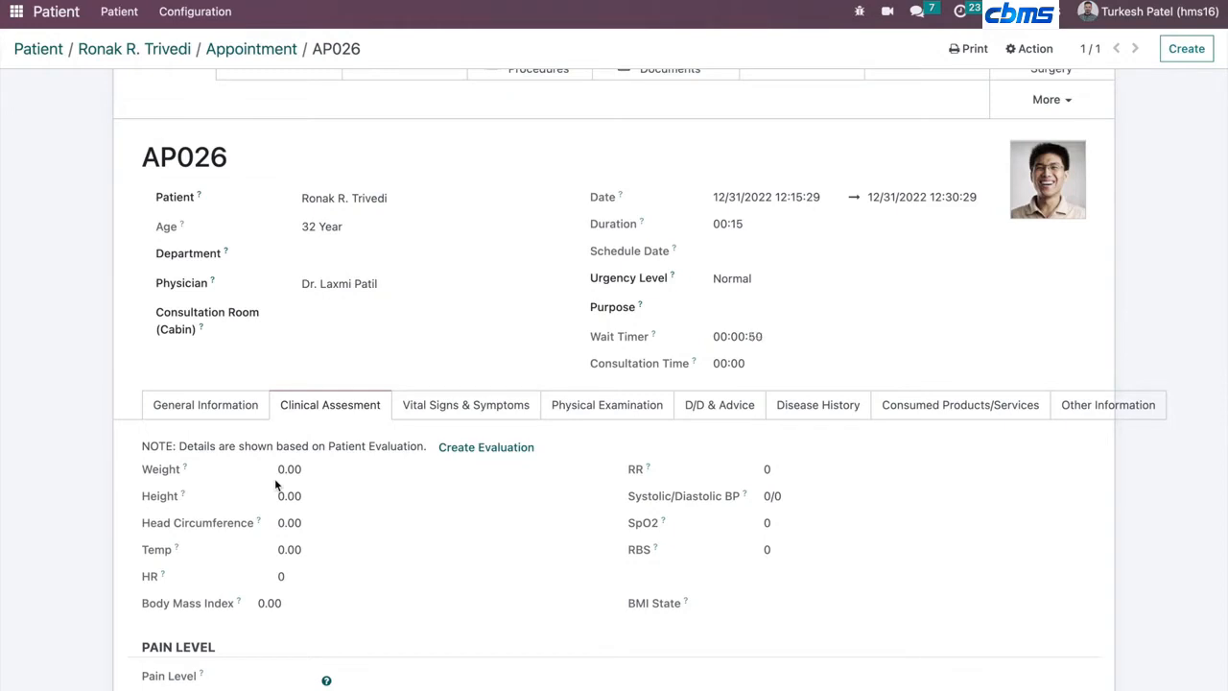
pyautogui.click(464, 449)
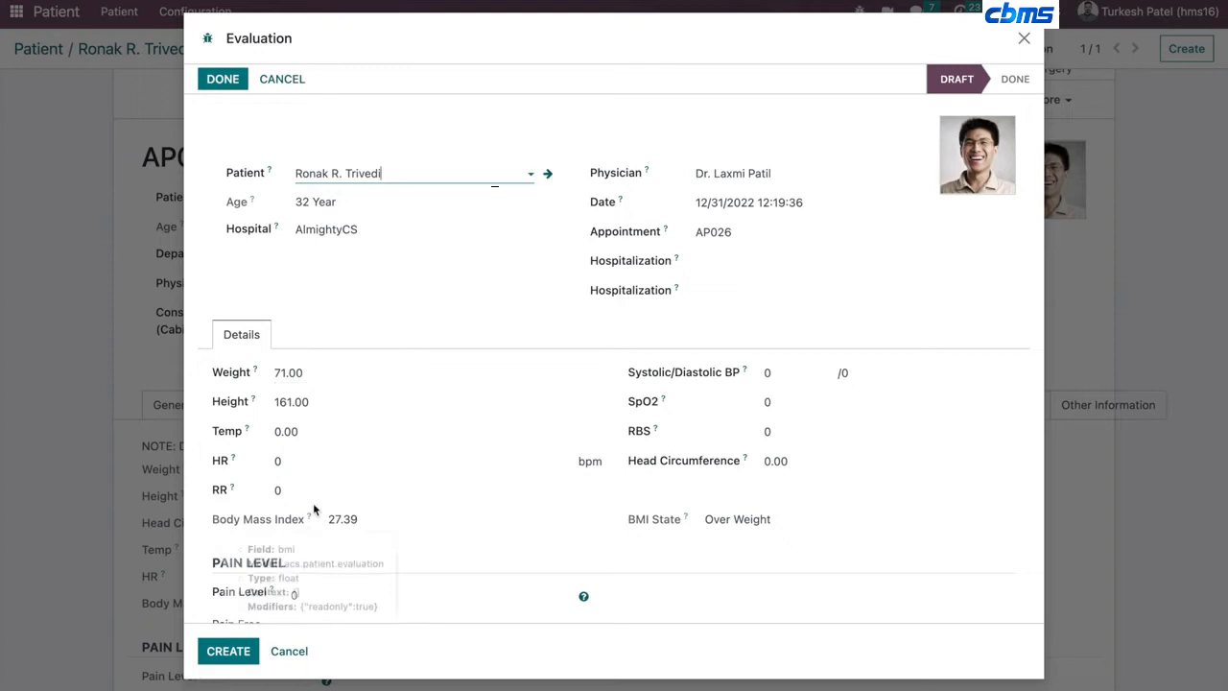
pyautogui.click(315, 439)
pyautogui.write('102')
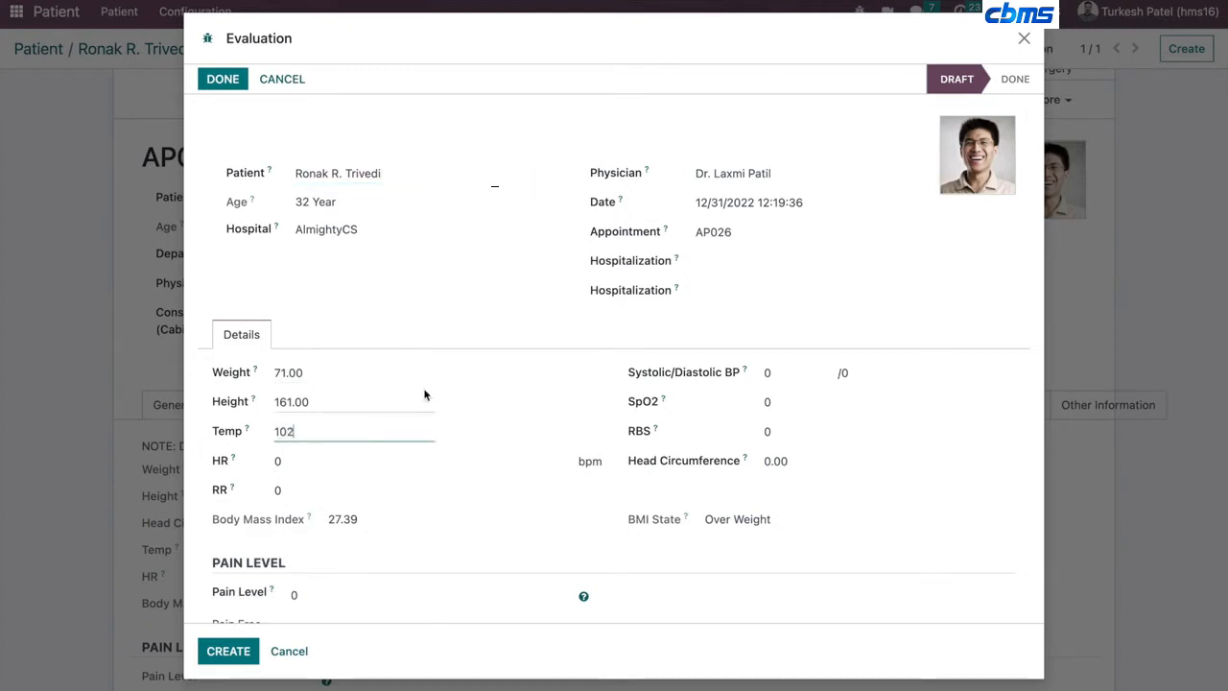
pyautogui.click(545, 382)
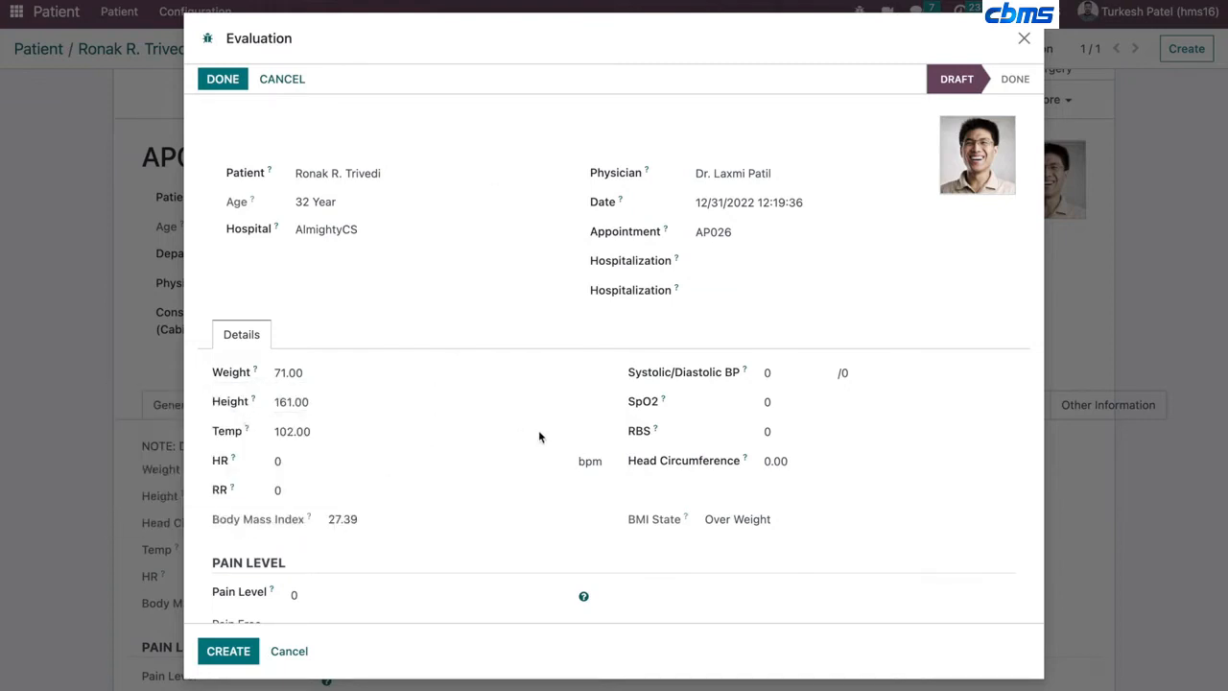
# - Set the evaluation's systolic/diastolic BP to 120/140, SpO2 to 98 and RBS to 99
pyautogui.click(776, 375)
pyautogui.write('120')
pyautogui.press('Tab')
pyautogui.write('140')
pyautogui.press('Tab')
pyautogui.write('98')
pyautogui.press('Tab')
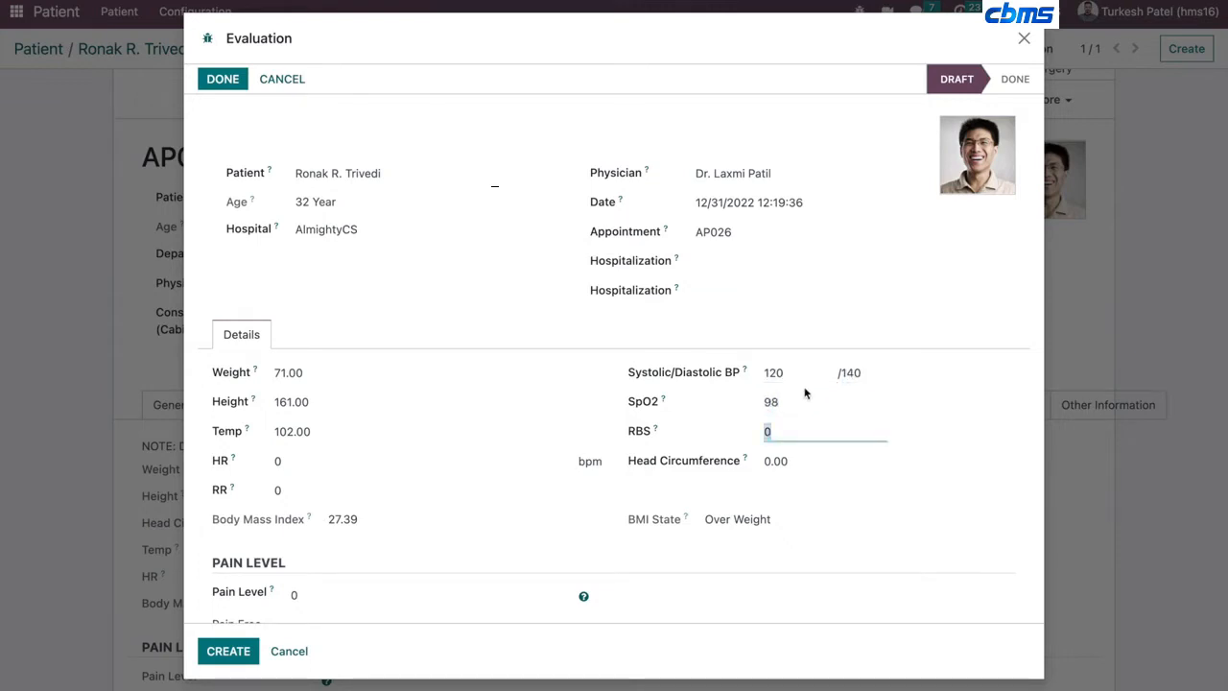
pyautogui.write('99')
pyautogui.scroll(-1, 697, 482)
pyautogui.scroll(-1, 443, 470)
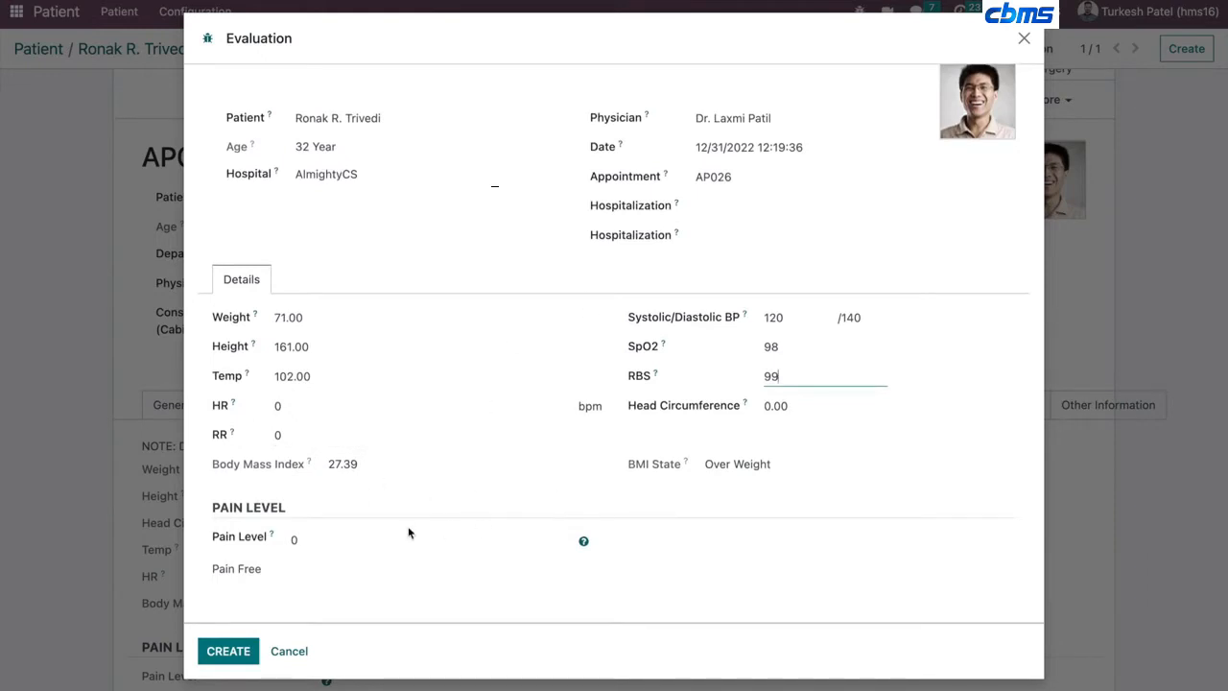
# - Mark the patient evaluation as Done
pyautogui.click(356, 549)
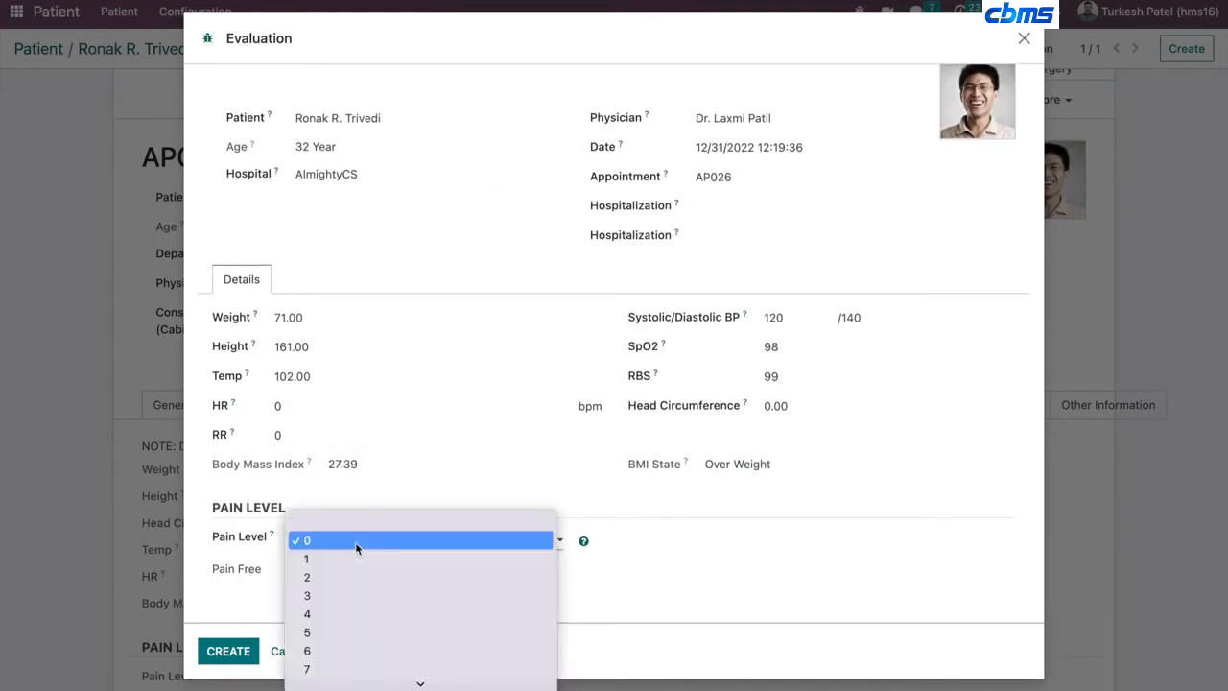
pyautogui.click(779, 534)
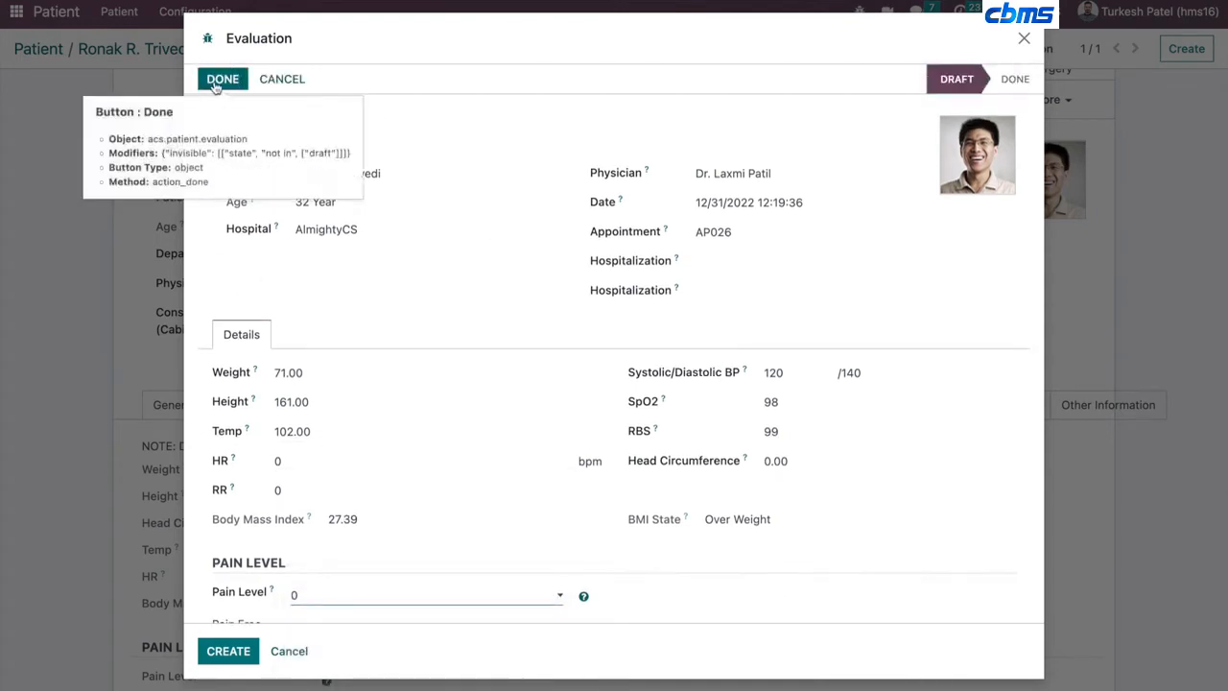
pyautogui.click(220, 79)
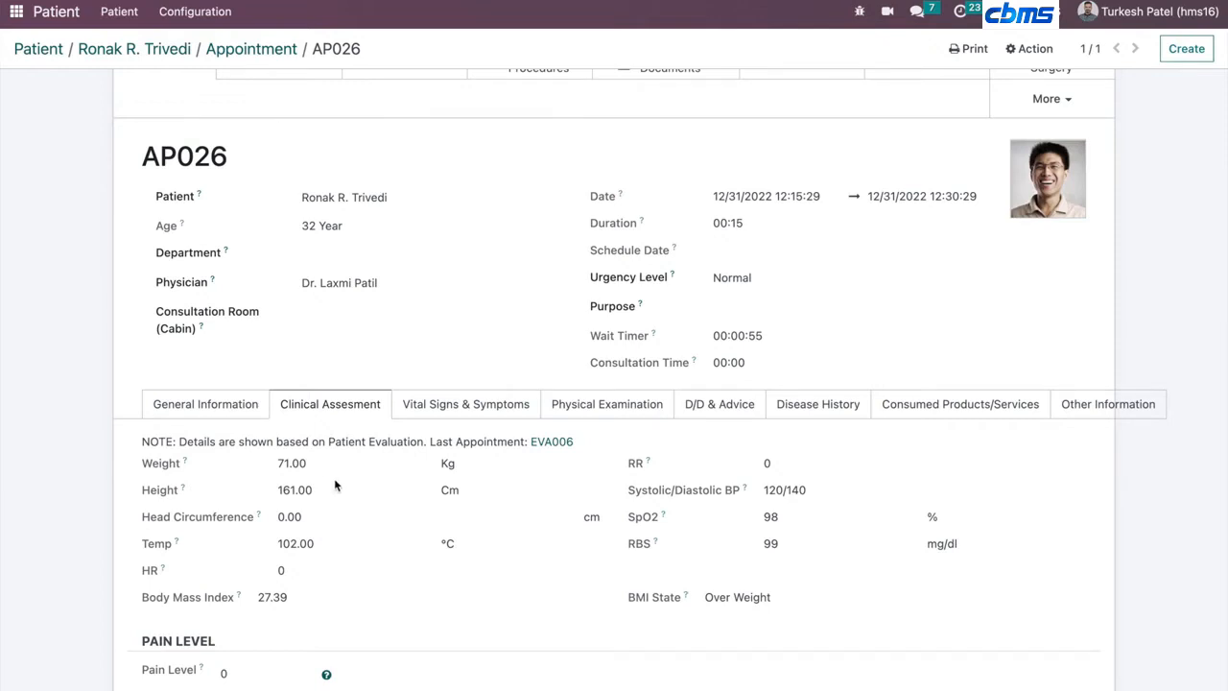
# - Browse the symptom categories under the Vital Signs & Symptoms tab
pyautogui.click(423, 414)
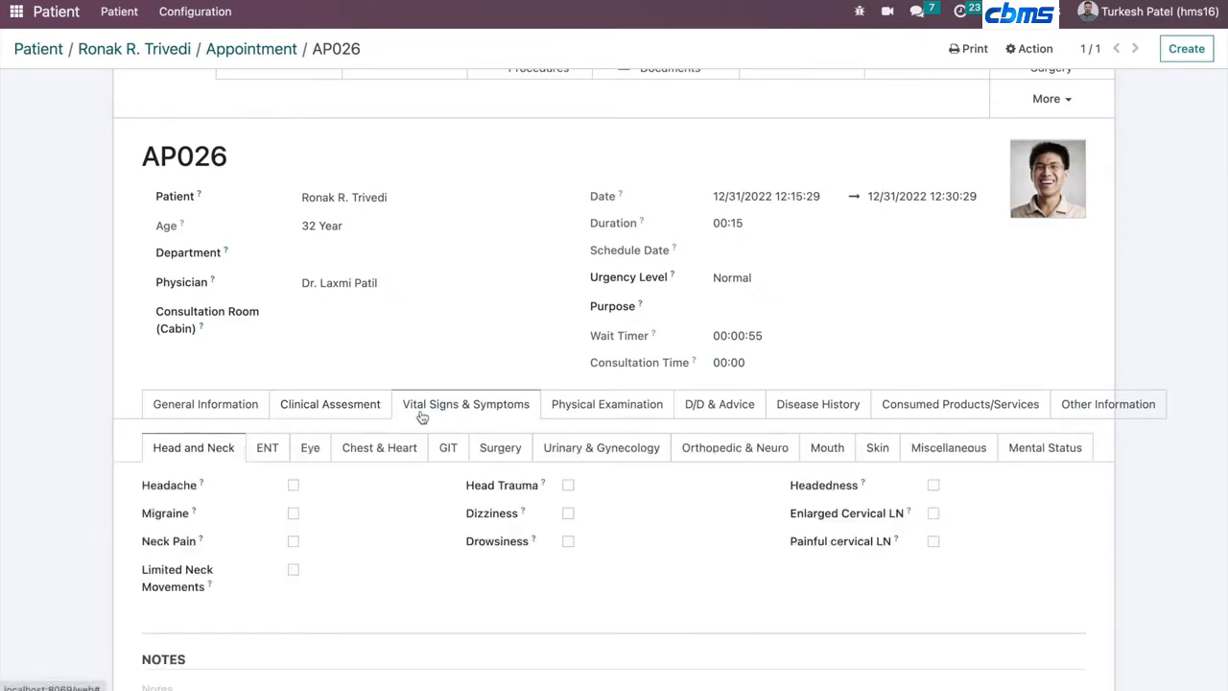
pyautogui.click(273, 453)
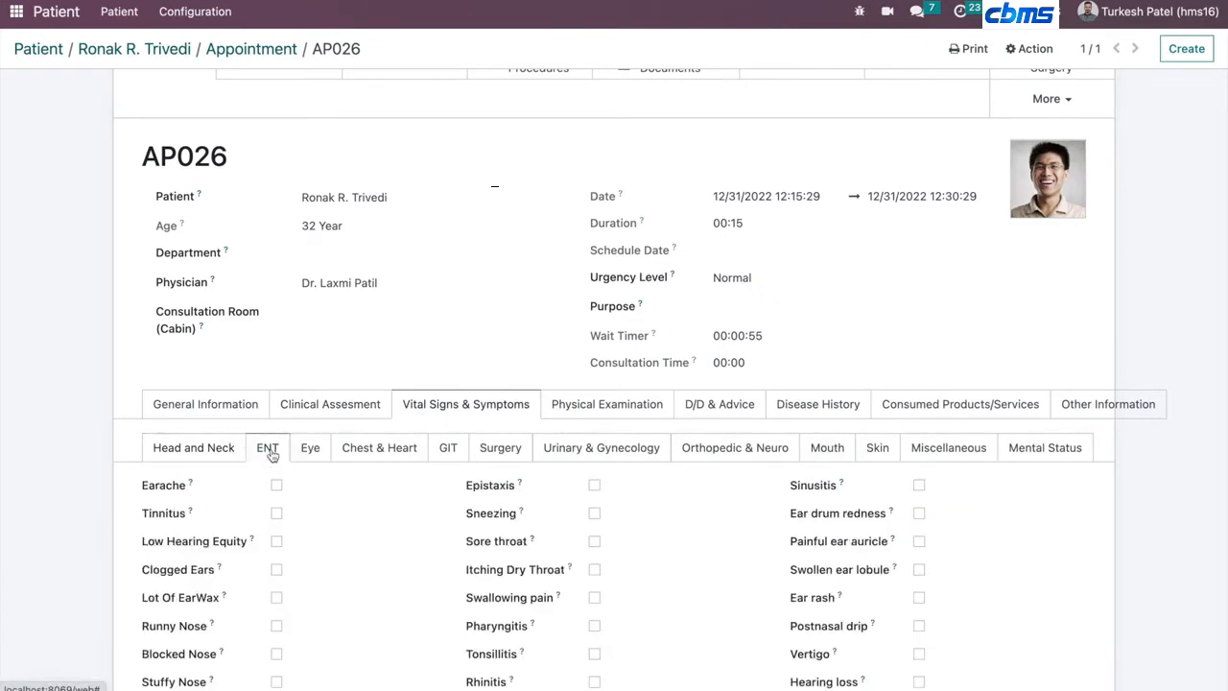
pyautogui.click(201, 447)
pyautogui.click(267, 448)
pyautogui.click(307, 451)
pyautogui.click(360, 464)
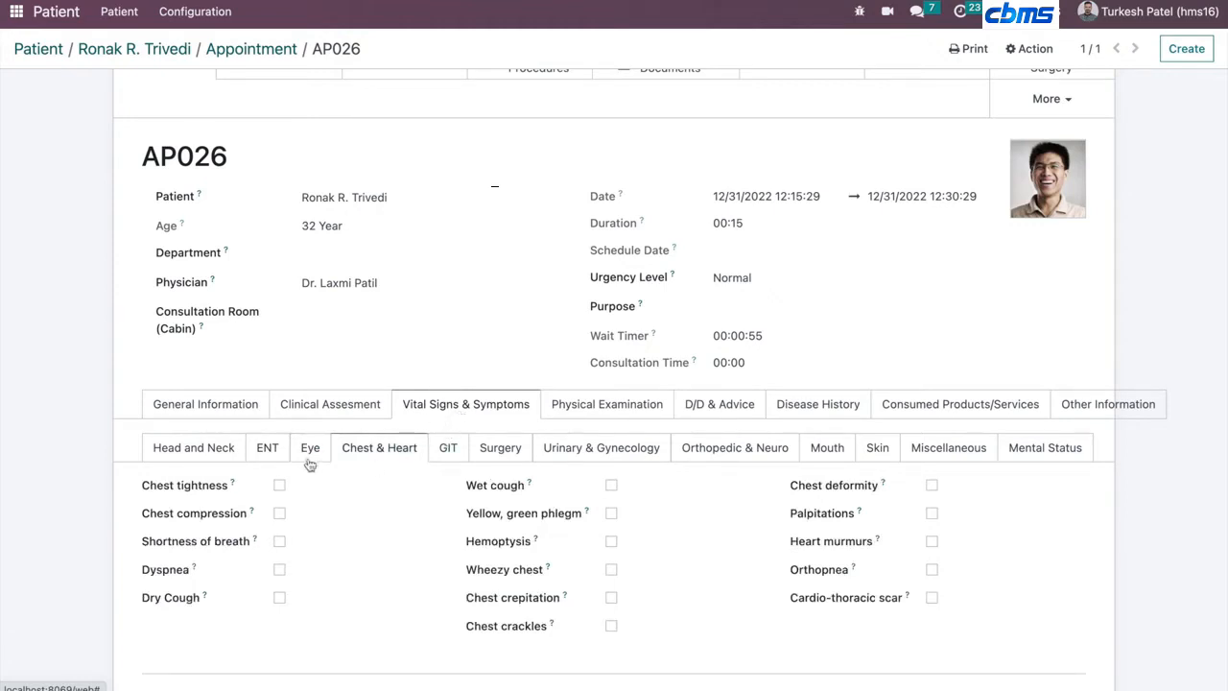
pyautogui.click(195, 455)
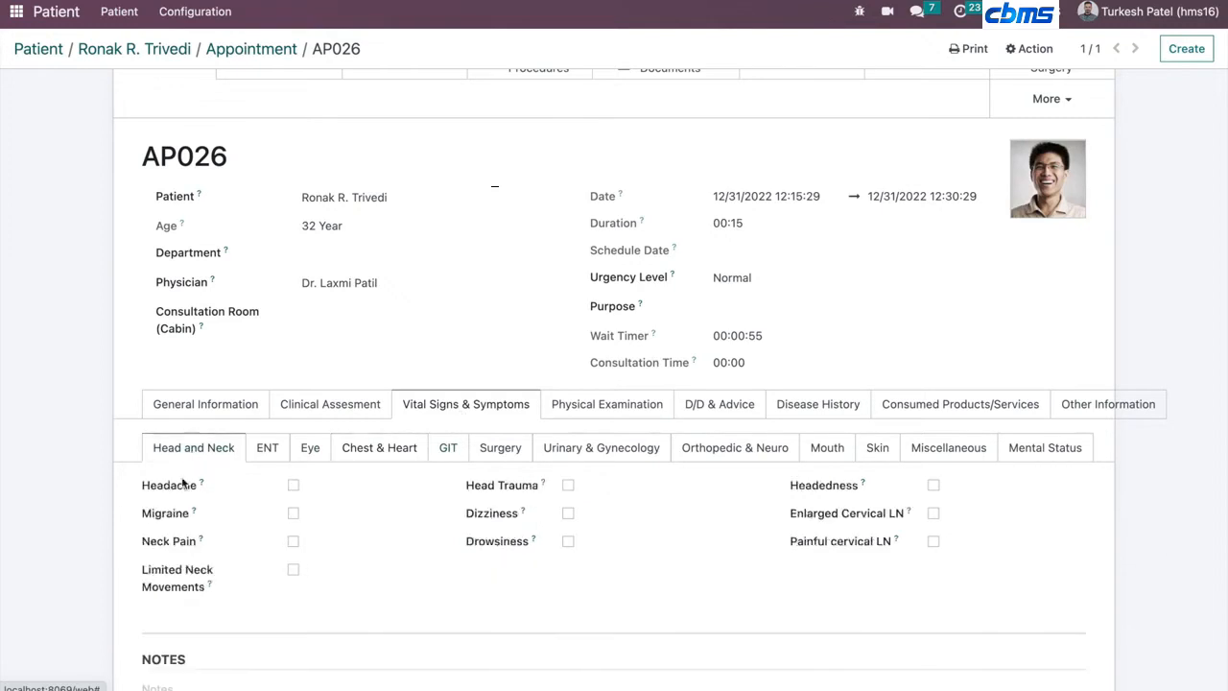
# - Review the Physical Examination, D/D & Advice and Disease History tabs of the appointment
pyautogui.click(584, 410)
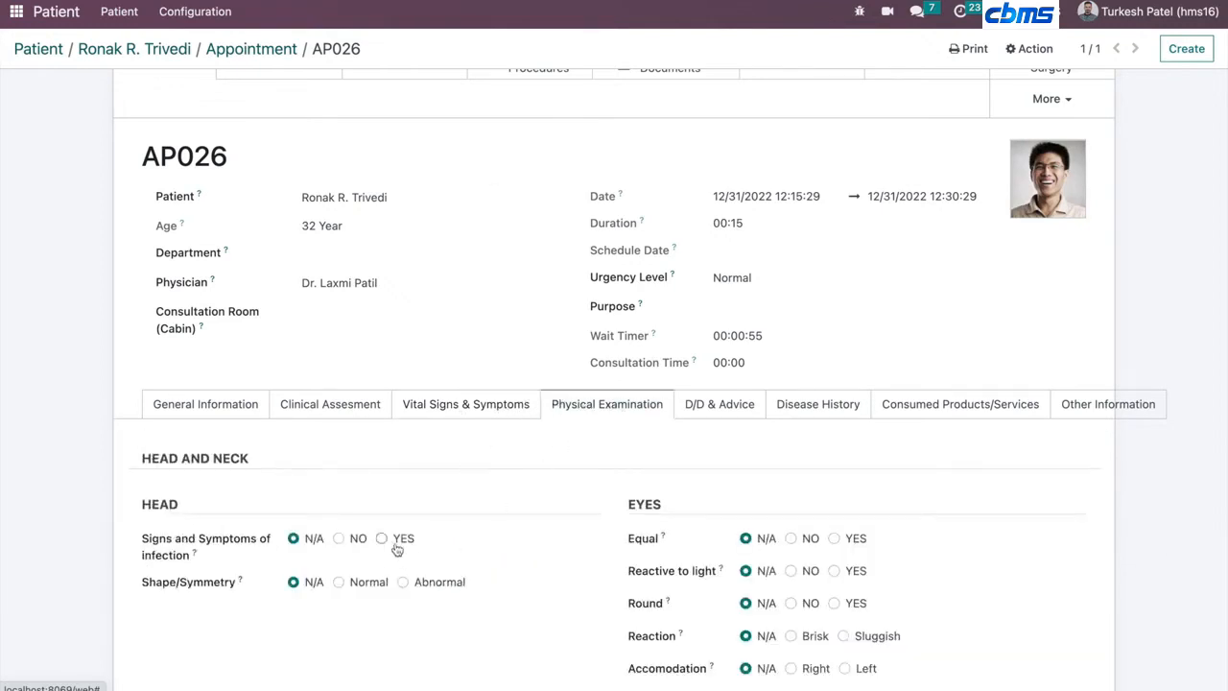
pyautogui.click(695, 419)
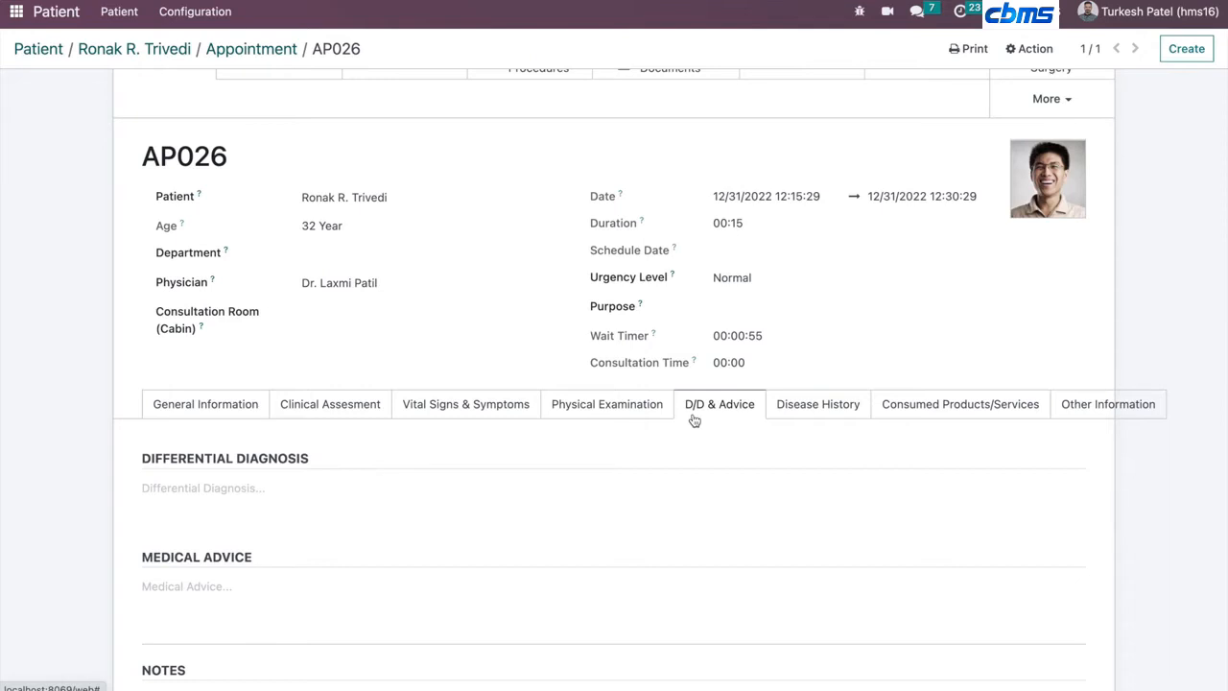
pyautogui.click(827, 410)
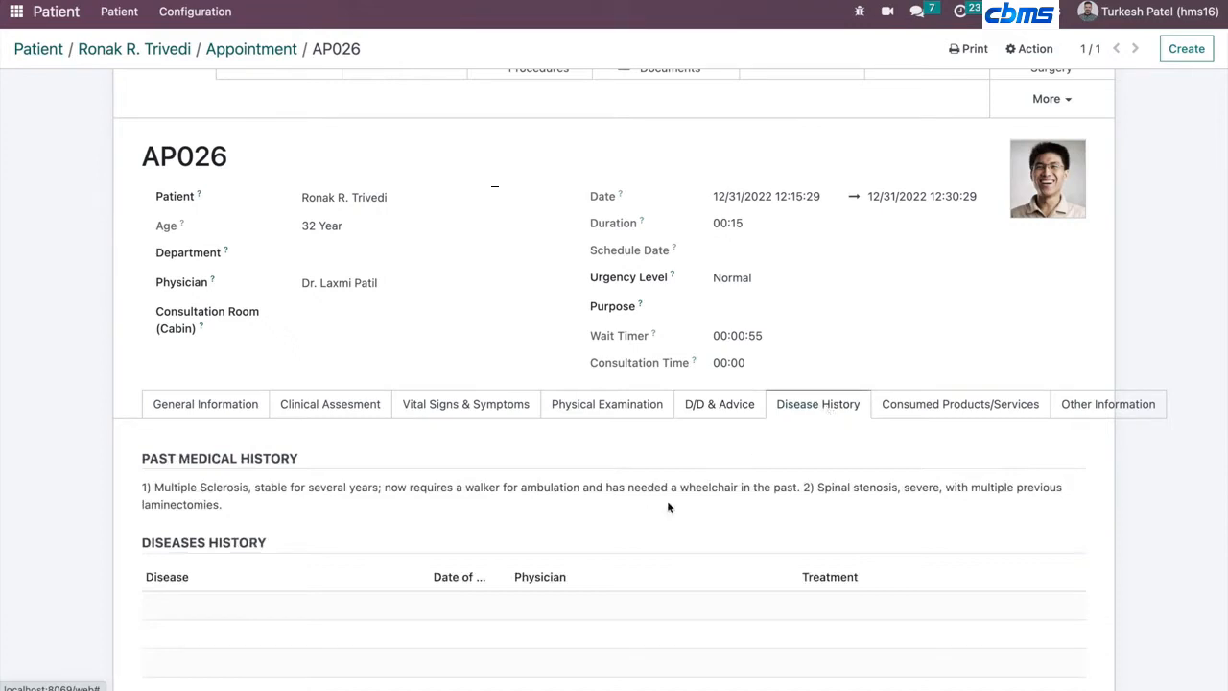
pyautogui.scroll(-5, 650, 511)
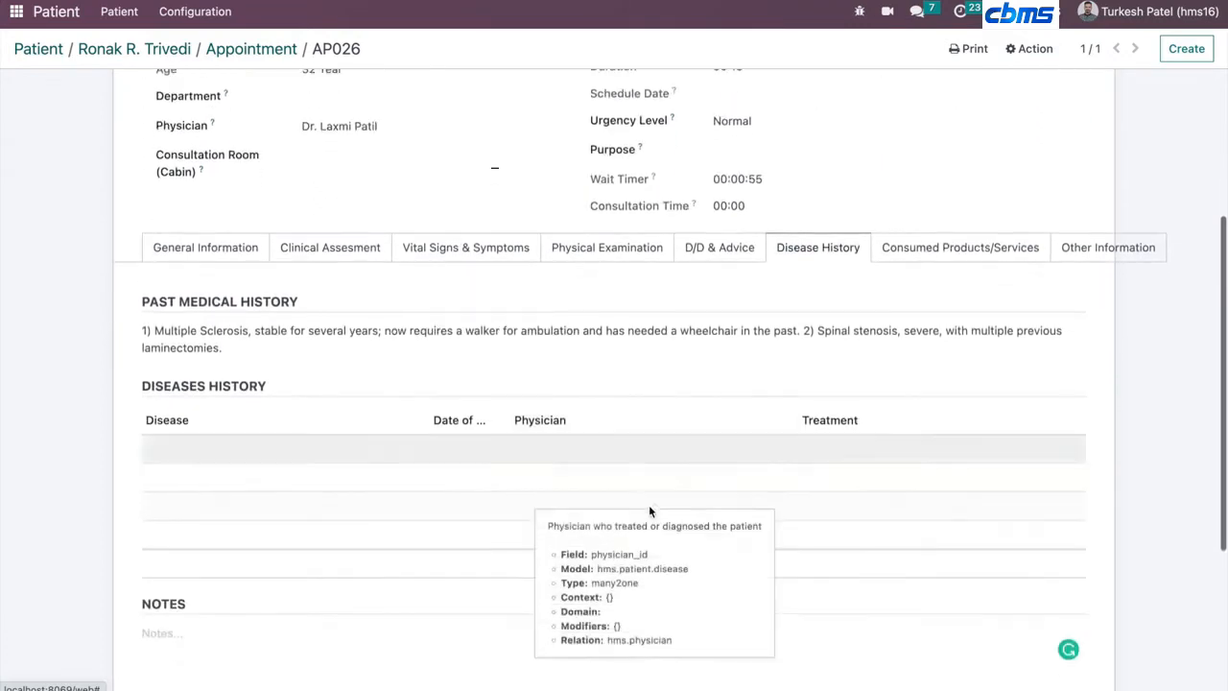
pyautogui.scroll(-2, 650, 510)
pyautogui.scroll(3, 650, 510)
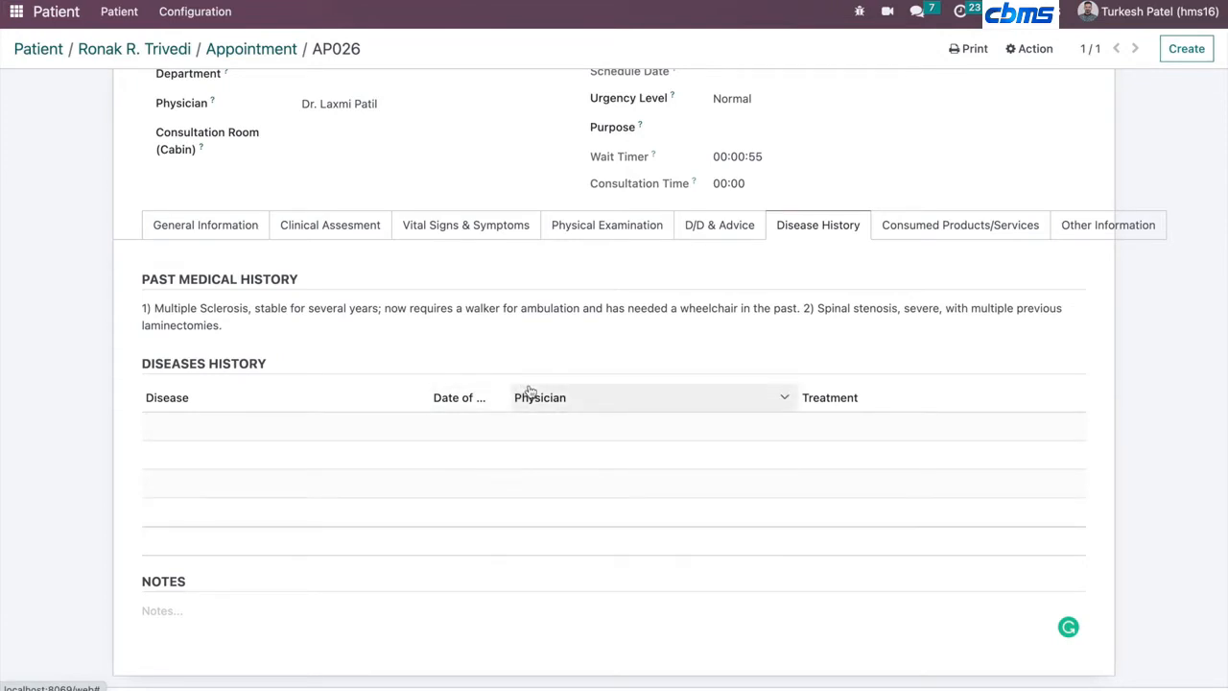
# - Review the Consumed Products/Services and Other Information tabs, returning to General Information
pyautogui.click(896, 236)
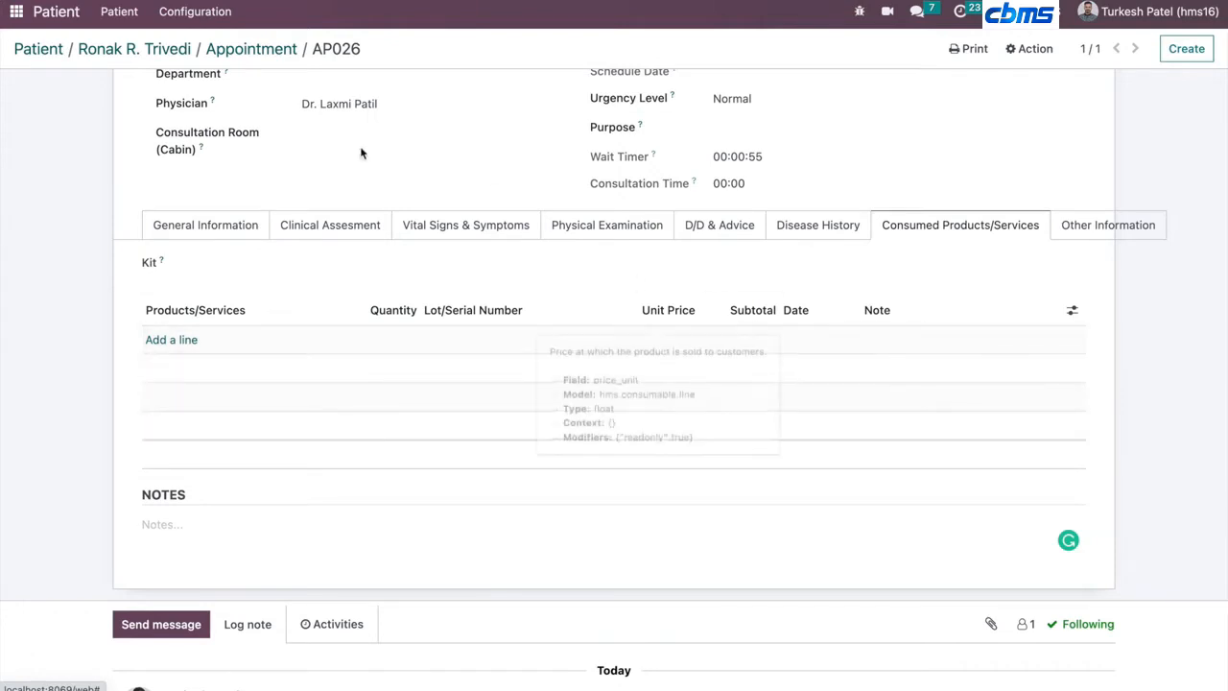
pyautogui.click(1110, 225)
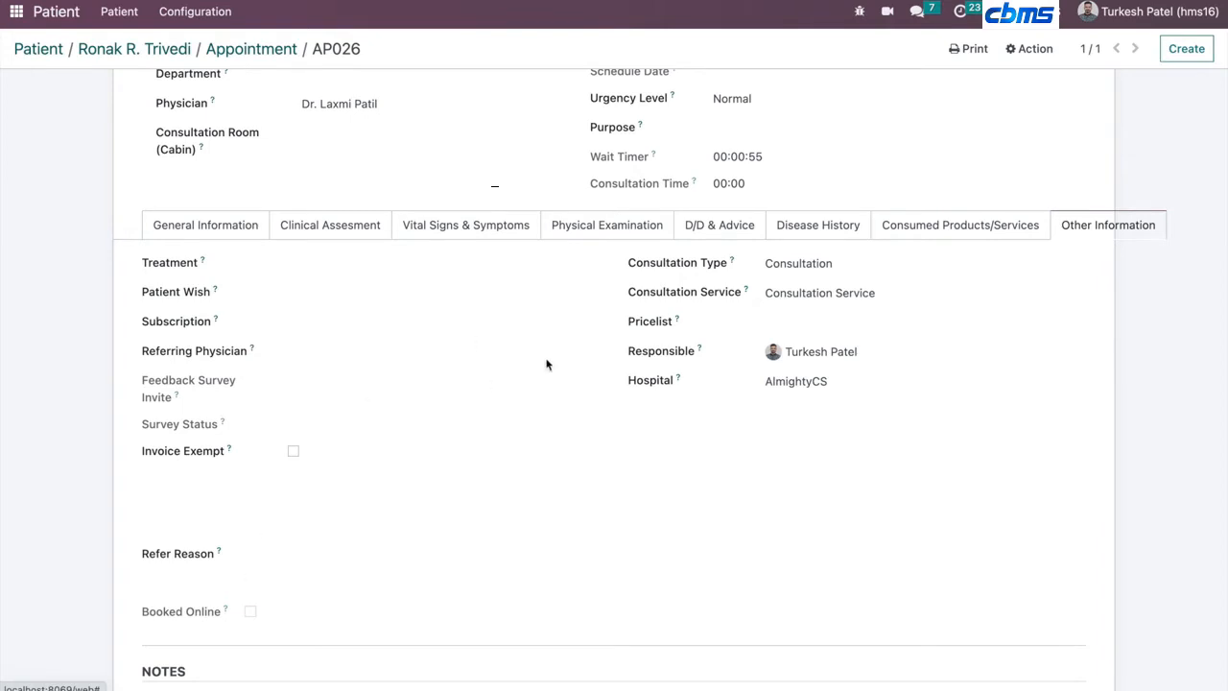
pyautogui.click(235, 228)
pyautogui.scroll(5, 266, 420)
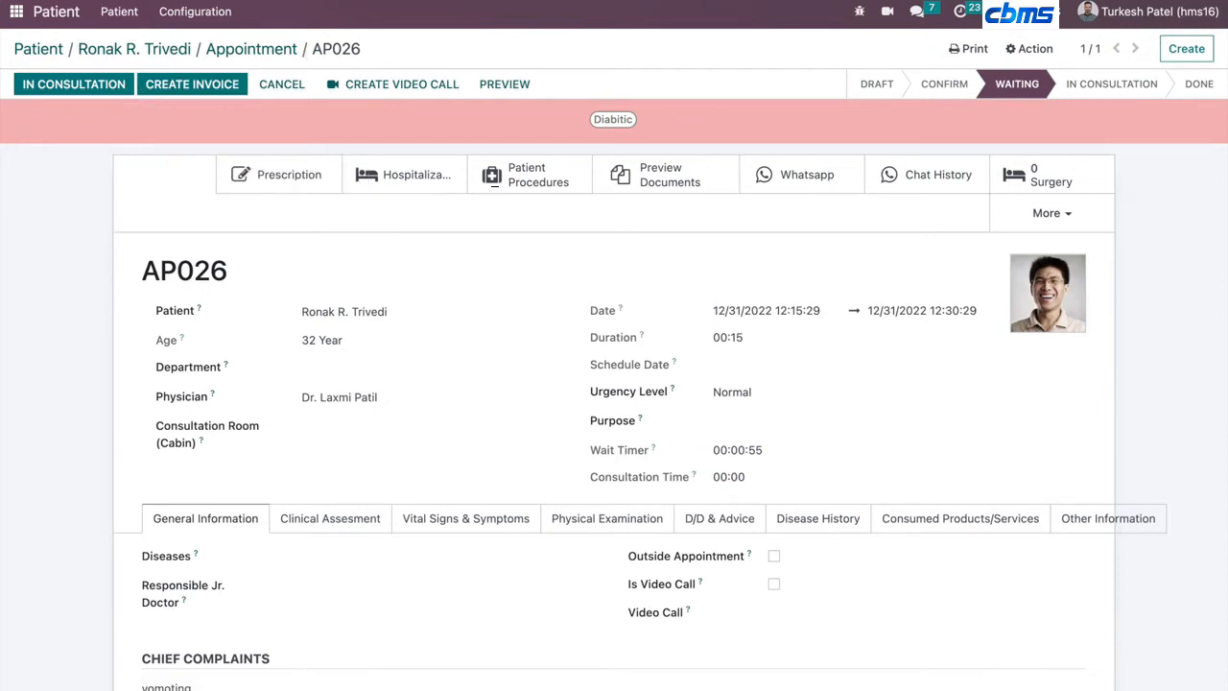
# - Open the Appointment: Next Patient Screen waiting screen from the Waiting Screen app
pyautogui.rightClick(505, 2)
pyautogui.click(534, 54)
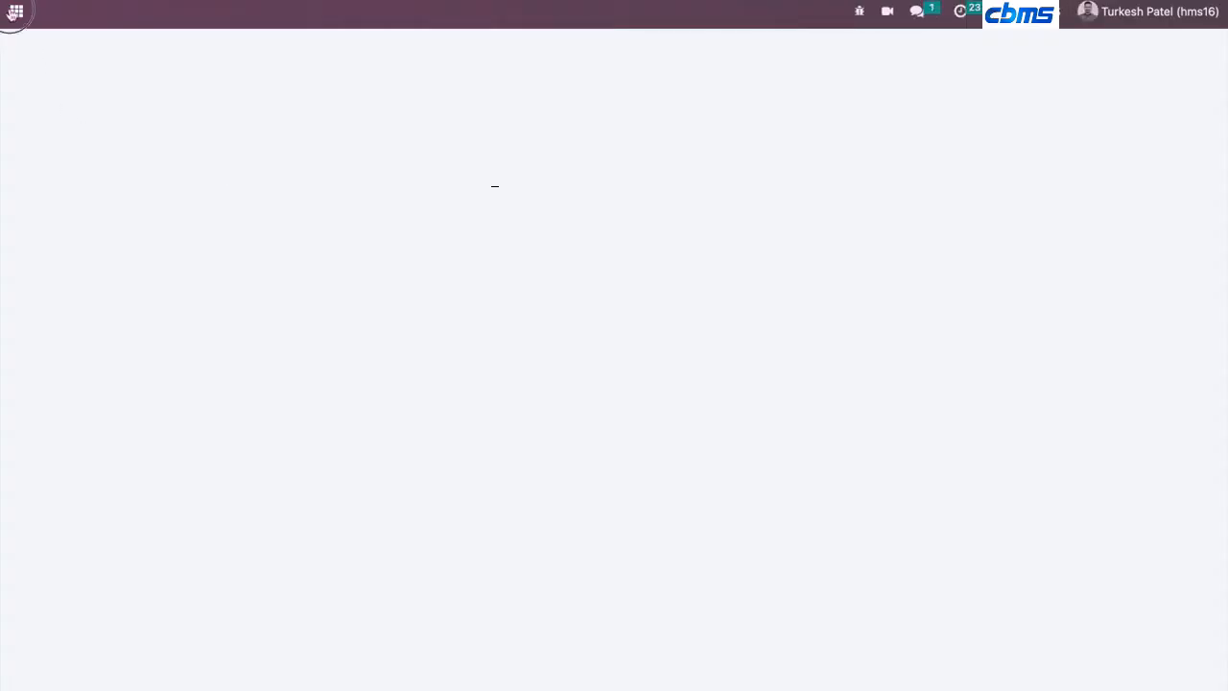
pyautogui.click(14, 12)
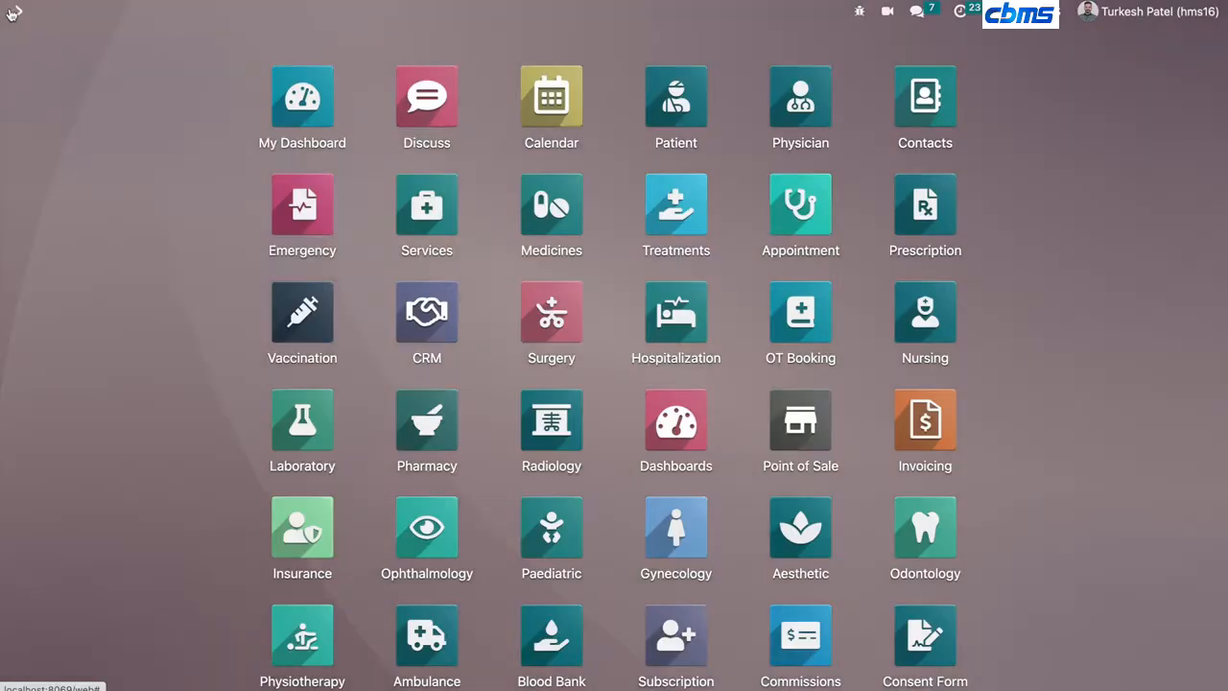
pyautogui.scroll(-5, 373, 431)
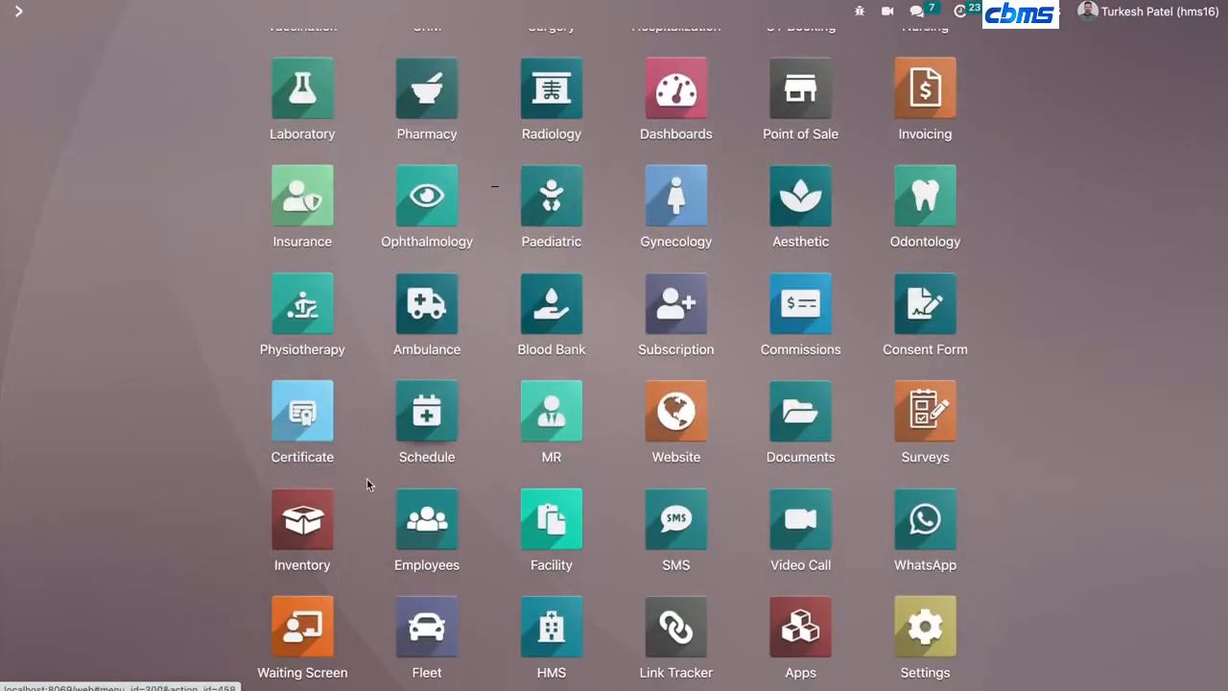
pyautogui.click(294, 634)
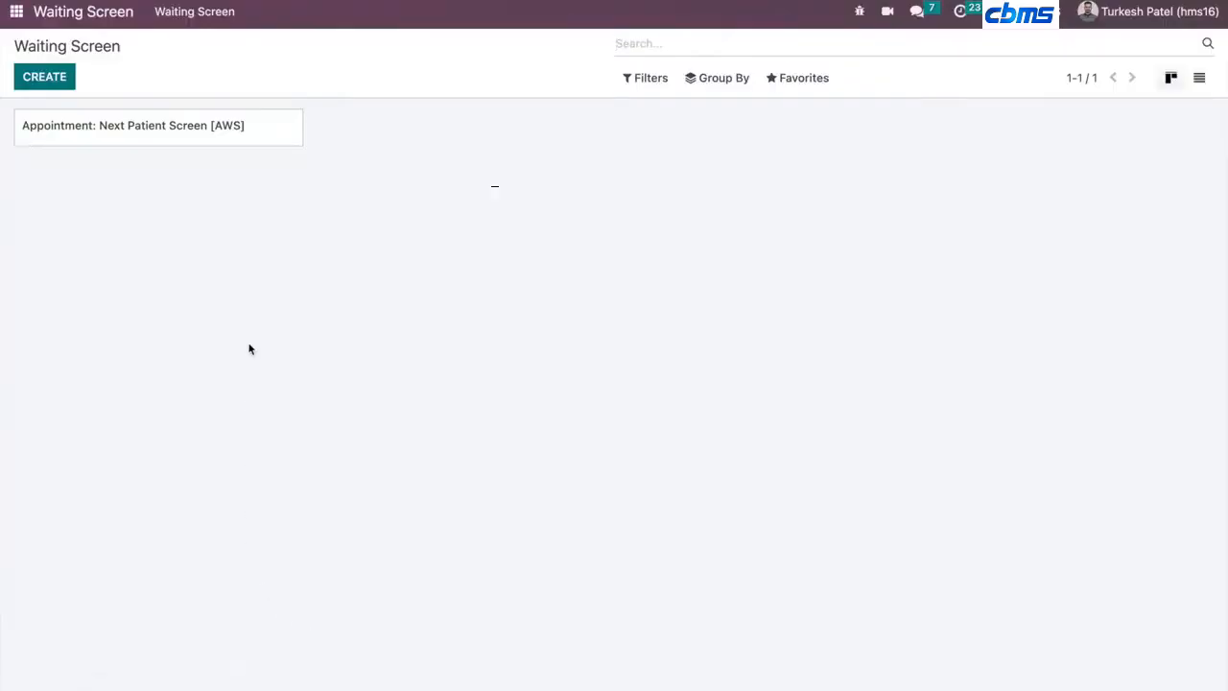
pyautogui.click(213, 129)
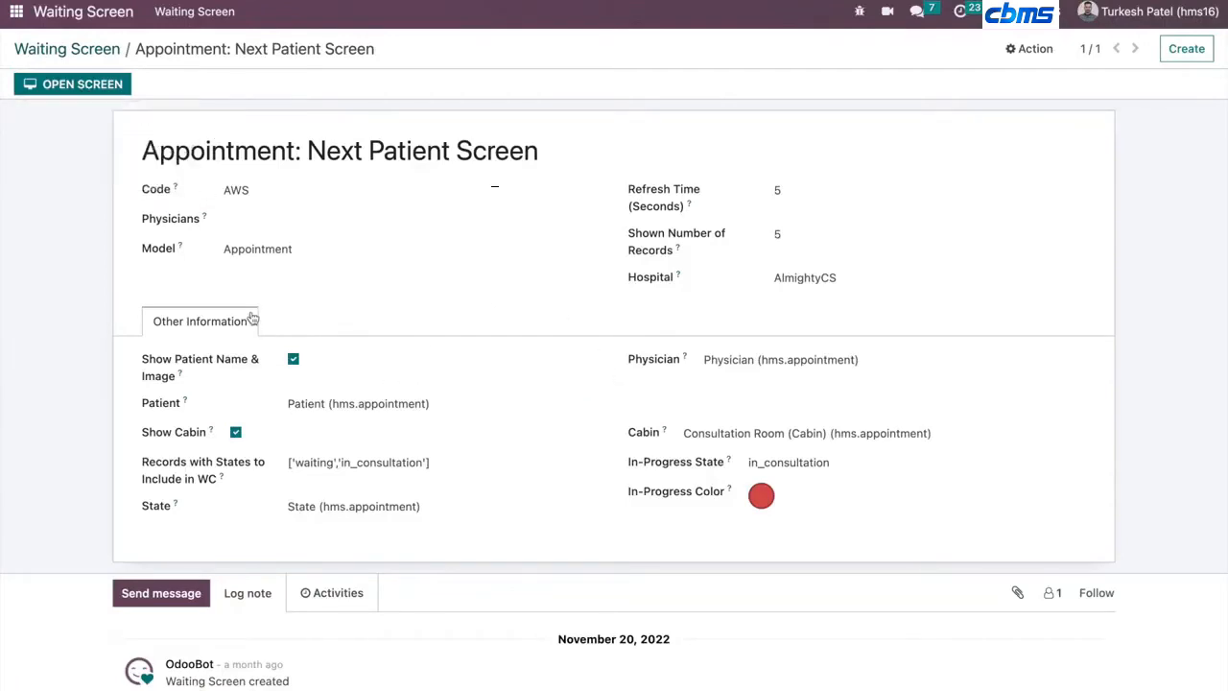
pyautogui.click(58, 84)
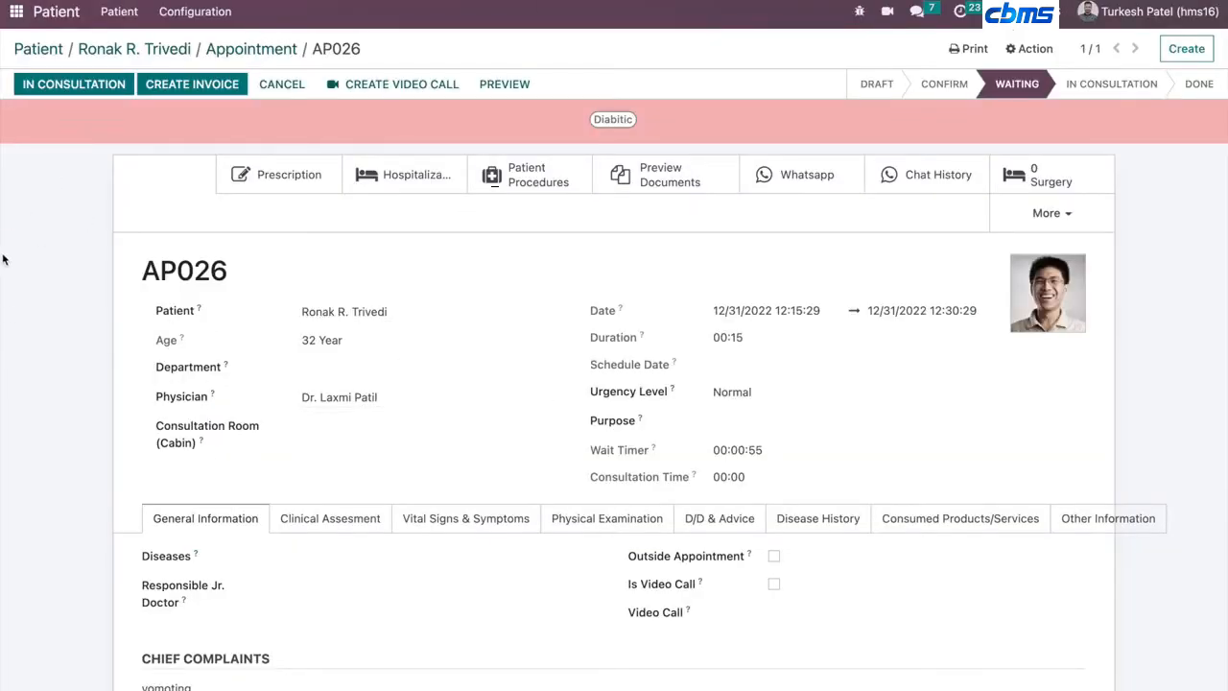
# - Start the consultation and add Cholera to the appointment's diseases
pyautogui.click(57, 84)
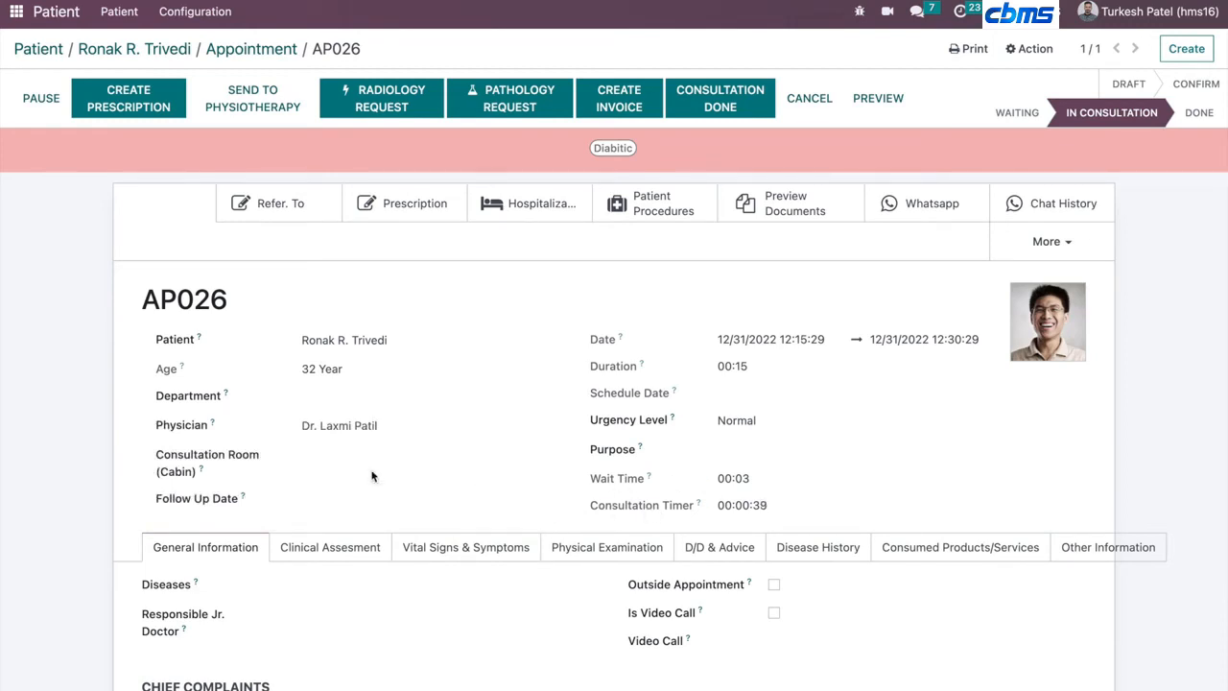
pyautogui.scroll(-3, 371, 470)
pyautogui.scroll(-2, 371, 470)
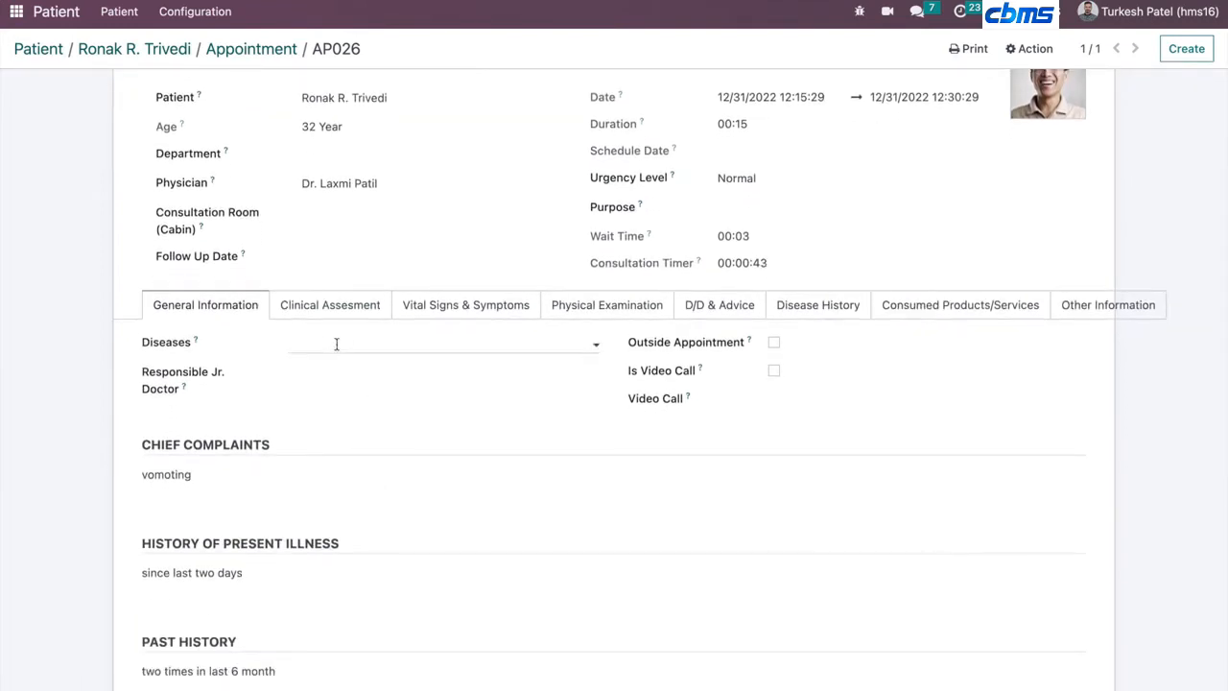
pyautogui.click(336, 344)
pyautogui.click(332, 371)
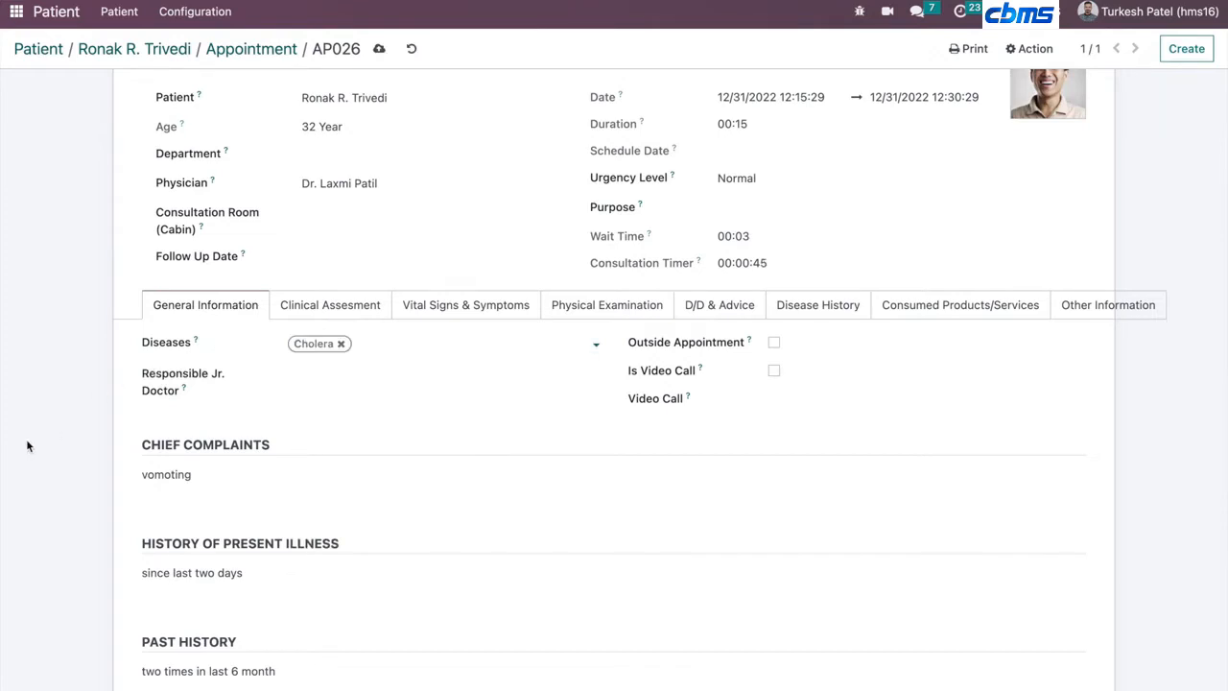
# - Review the Clinical Assessment and D/D & Advice tabs during the consultation
pyautogui.click(344, 306)
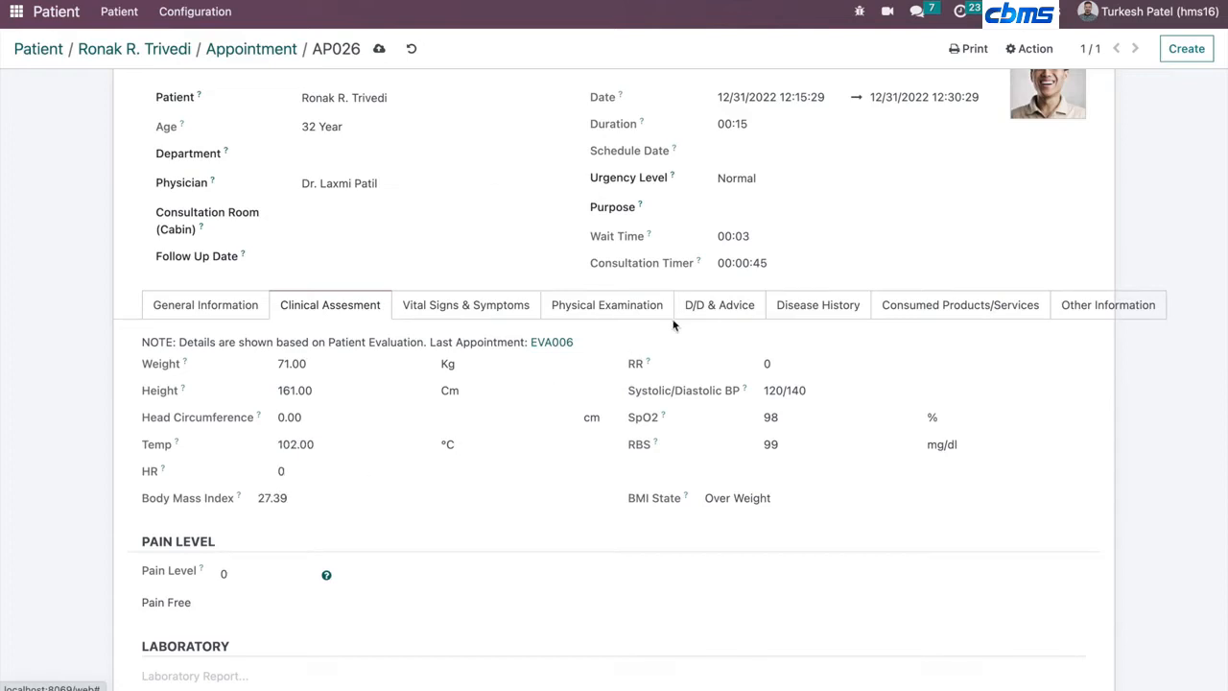
pyautogui.click(706, 309)
pyautogui.click(434, 393)
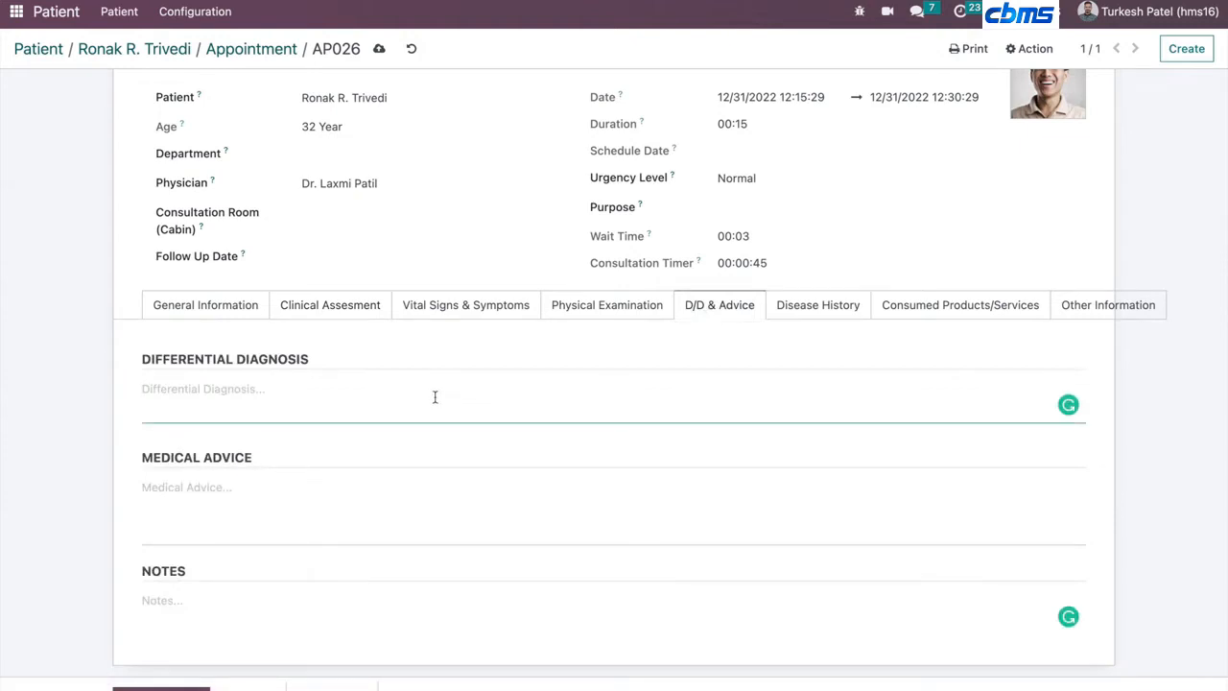
pyautogui.click(367, 491)
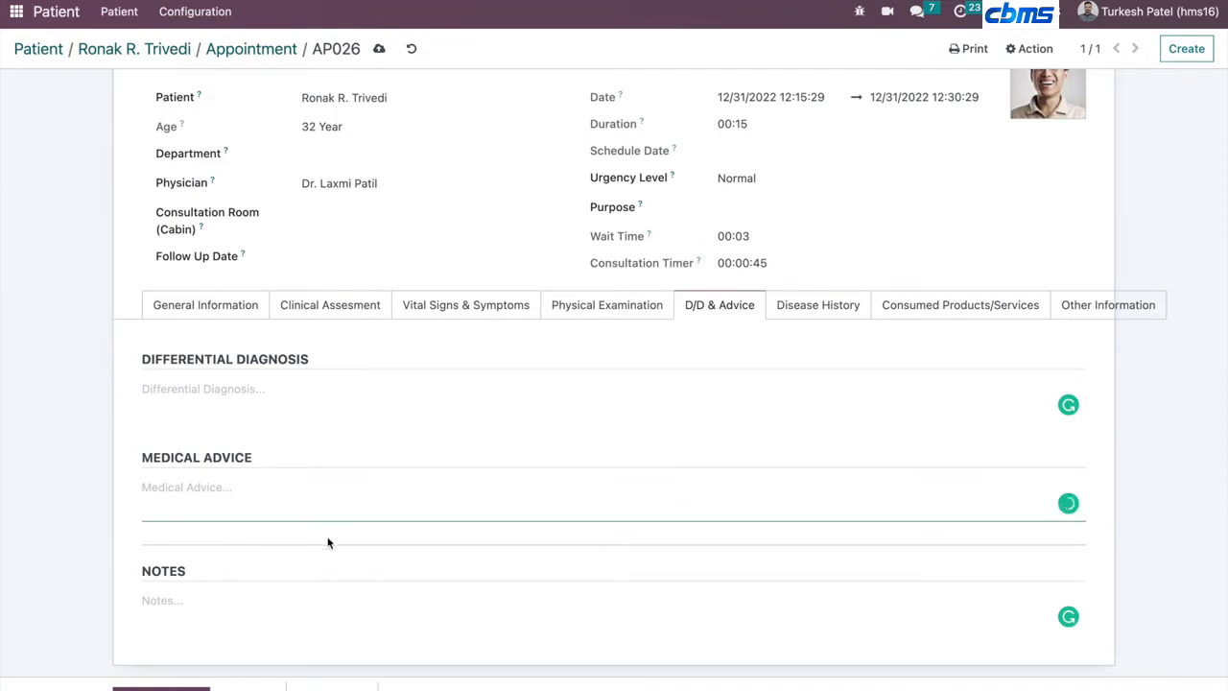
pyautogui.write('asd')
pyautogui.hotkey('ctrl', 'a')
pyautogui.press('BackSpace')
# - Add a consumed product line for Lopamide with quantity 2 and save the appointment
pyautogui.click(795, 306)
pyautogui.click(908, 311)
pyautogui.click(158, 429)
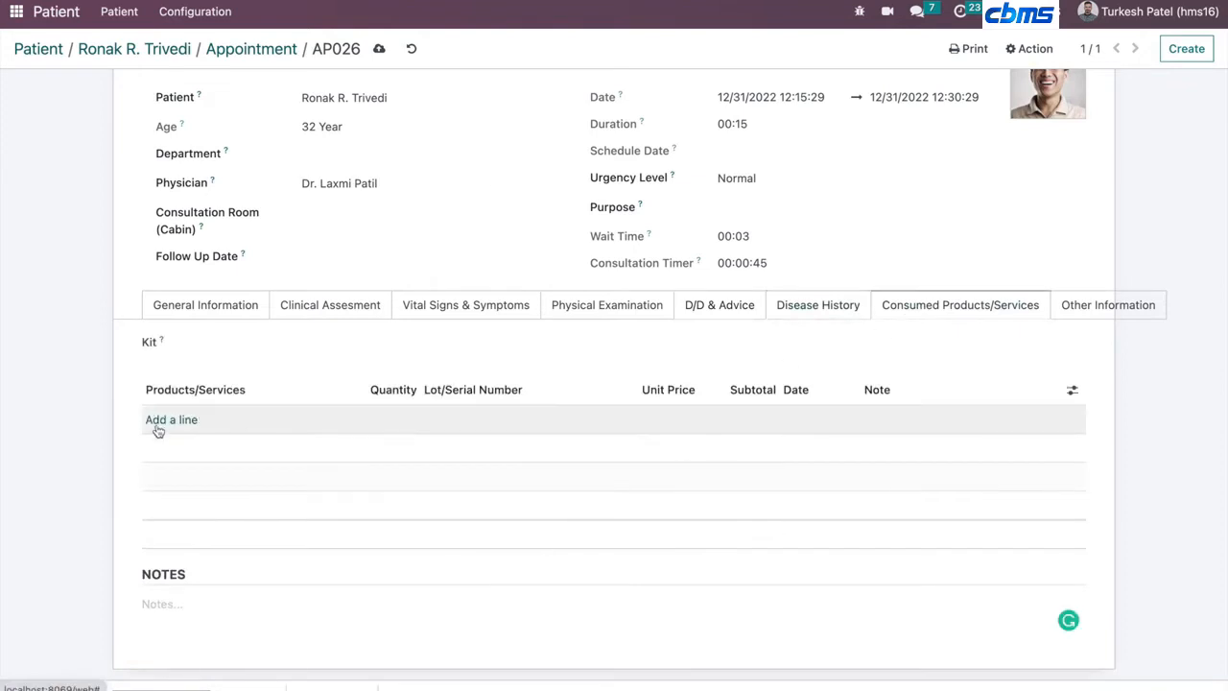
pyautogui.click(234, 419)
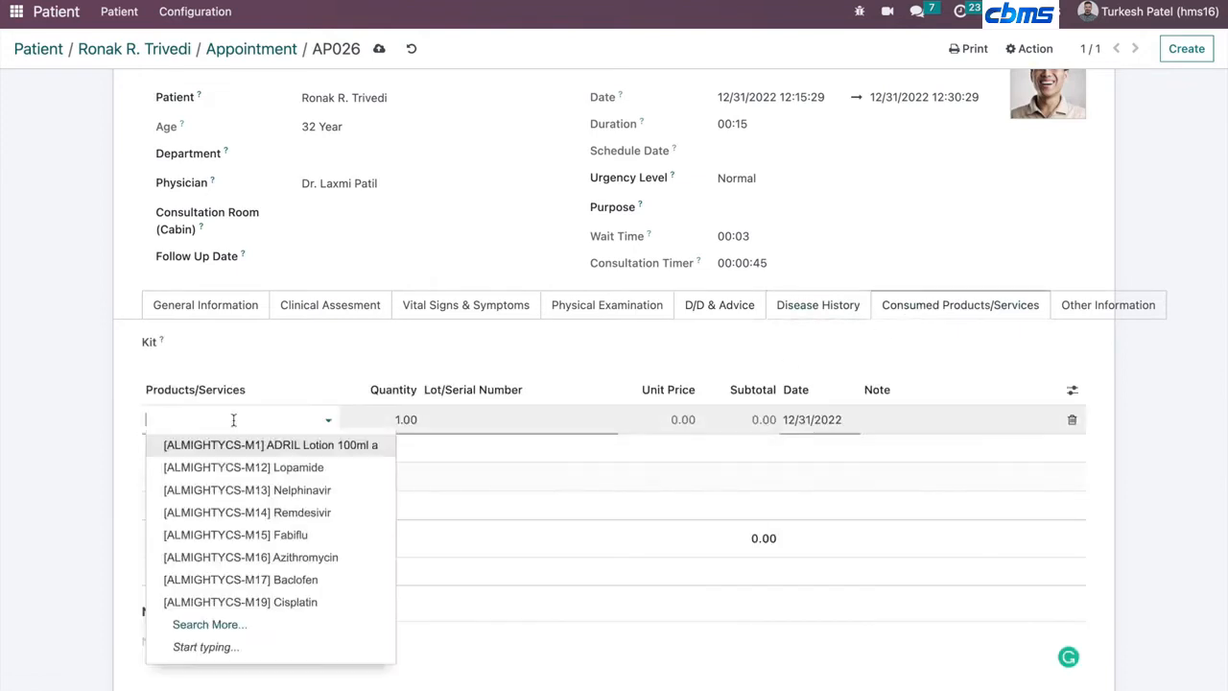
pyautogui.click(236, 467)
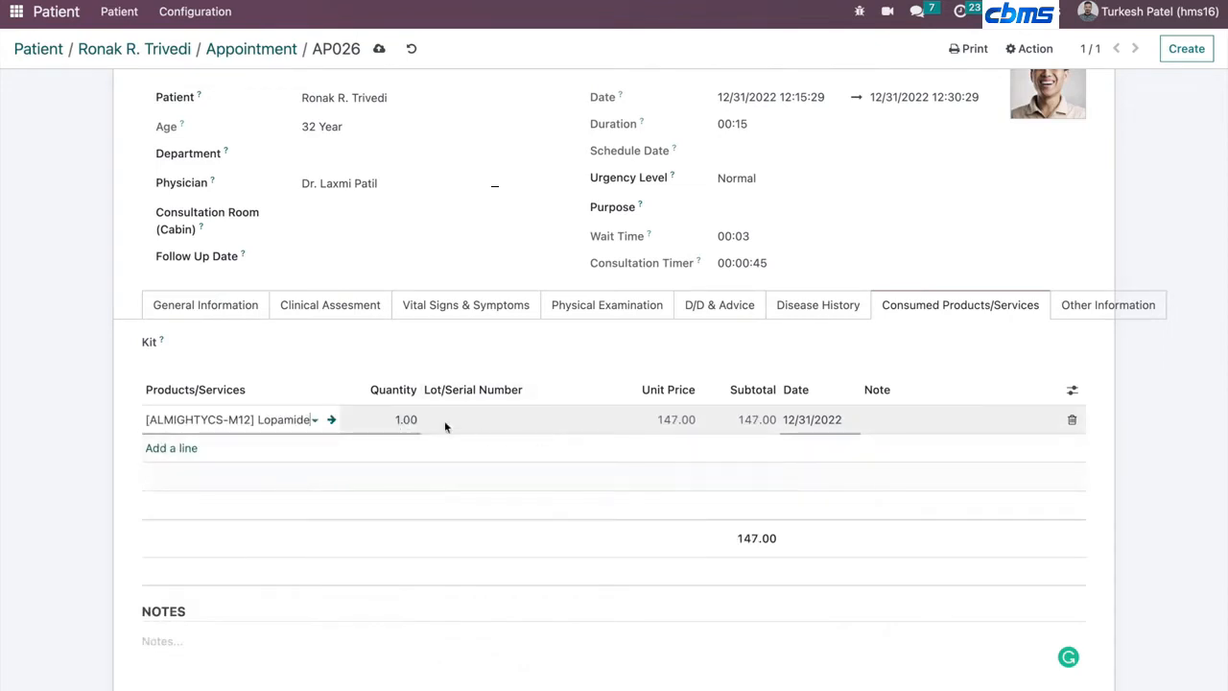
pyautogui.click(393, 419)
pyautogui.write('2')
pyautogui.click(539, 336)
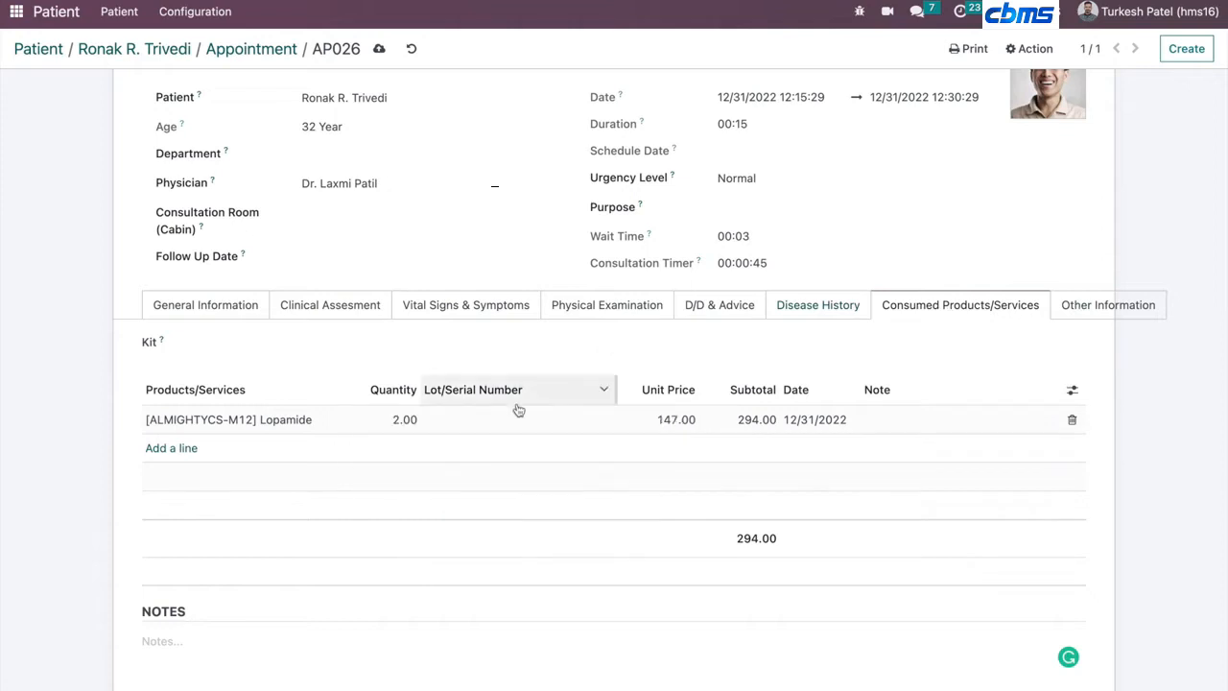
pyautogui.scroll(3, 493, 335)
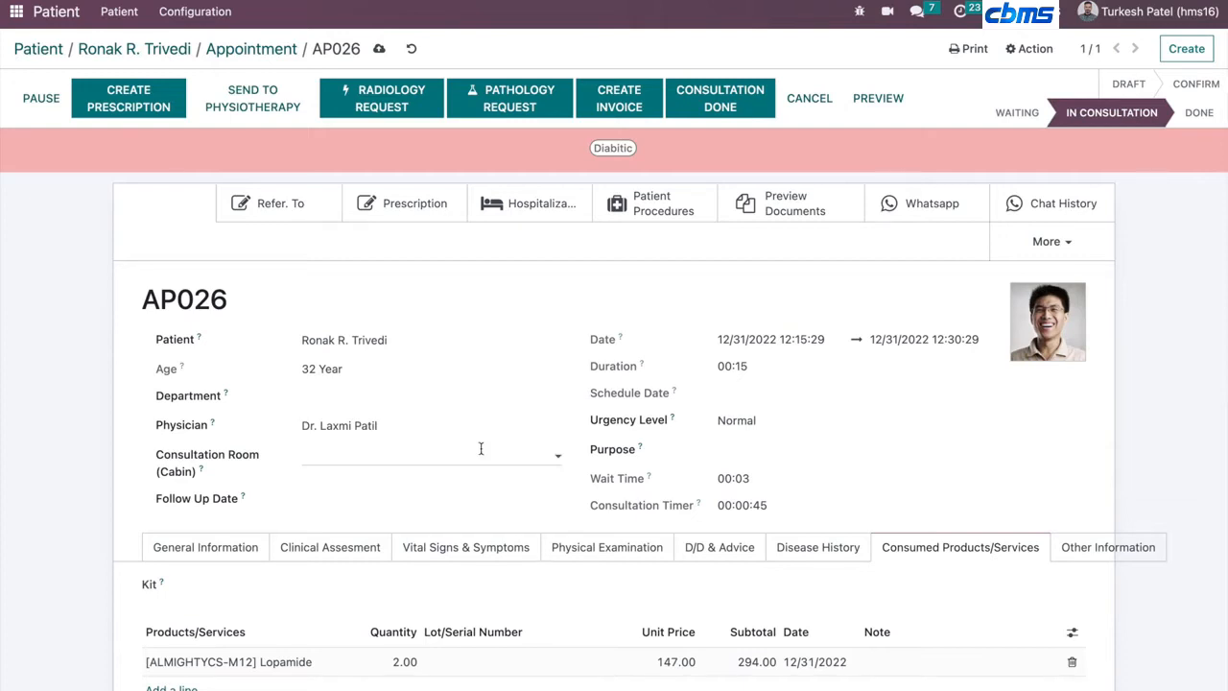
pyautogui.click(379, 50)
# - Create a pathology request with a Hemogram test line and save it
pyautogui.click(498, 106)
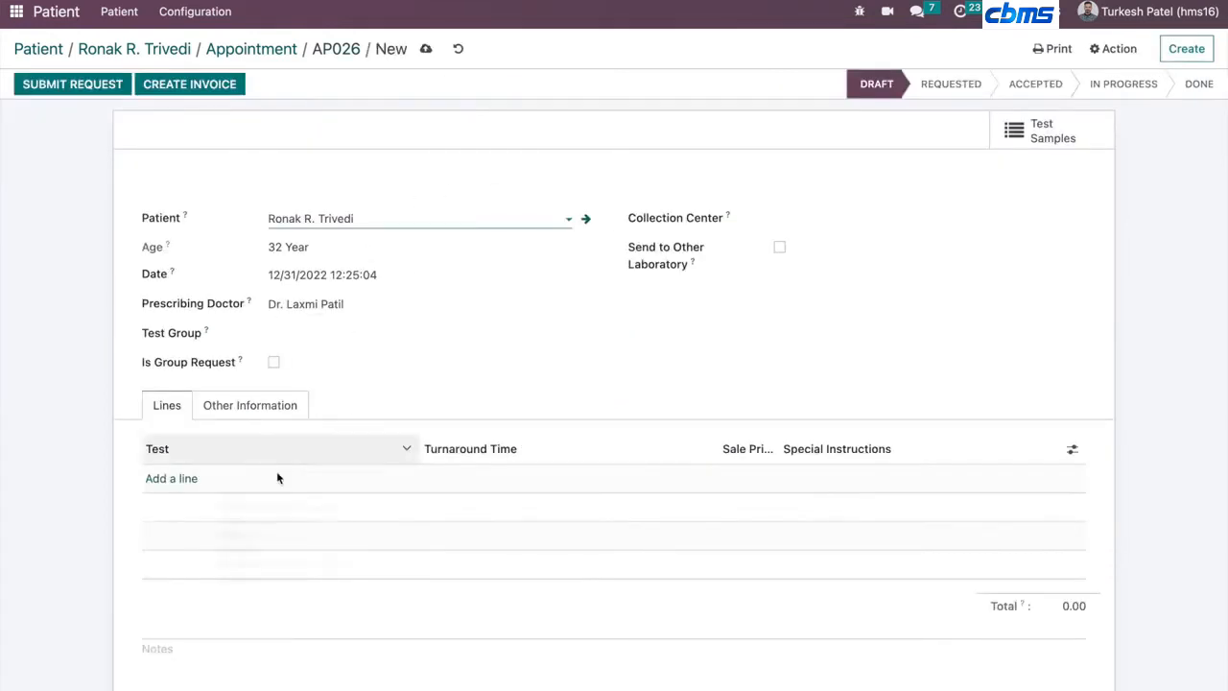
pyautogui.click(167, 479)
pyautogui.click(168, 505)
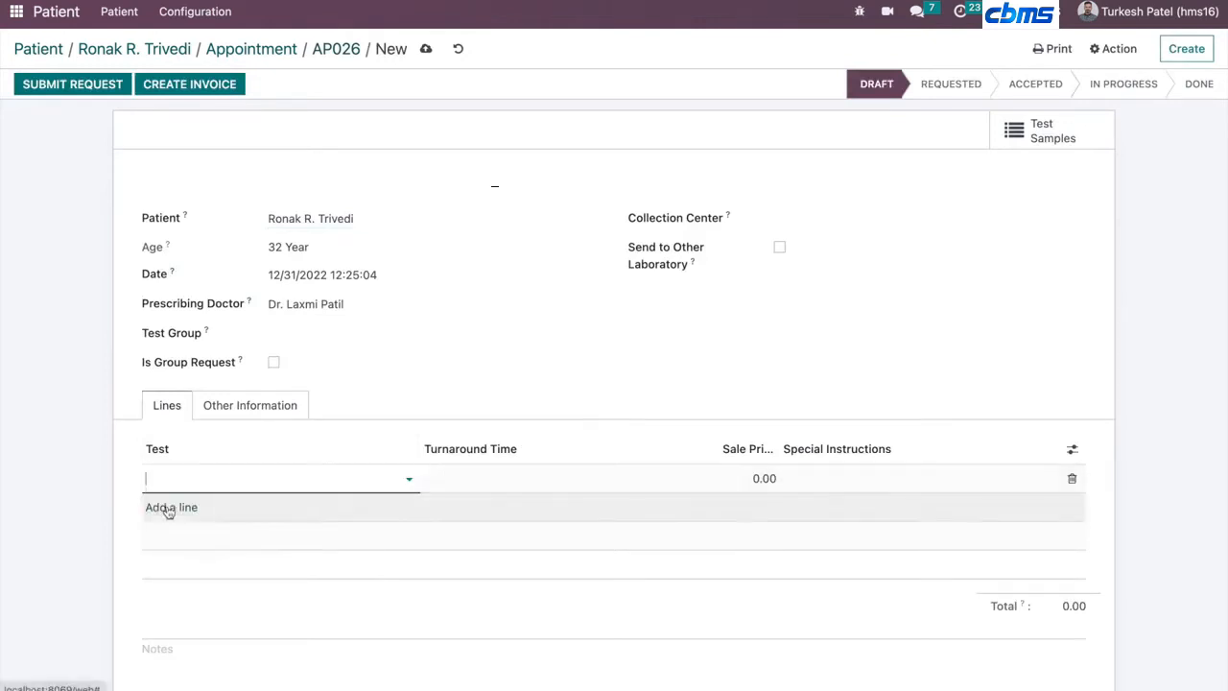
pyautogui.click(426, 48)
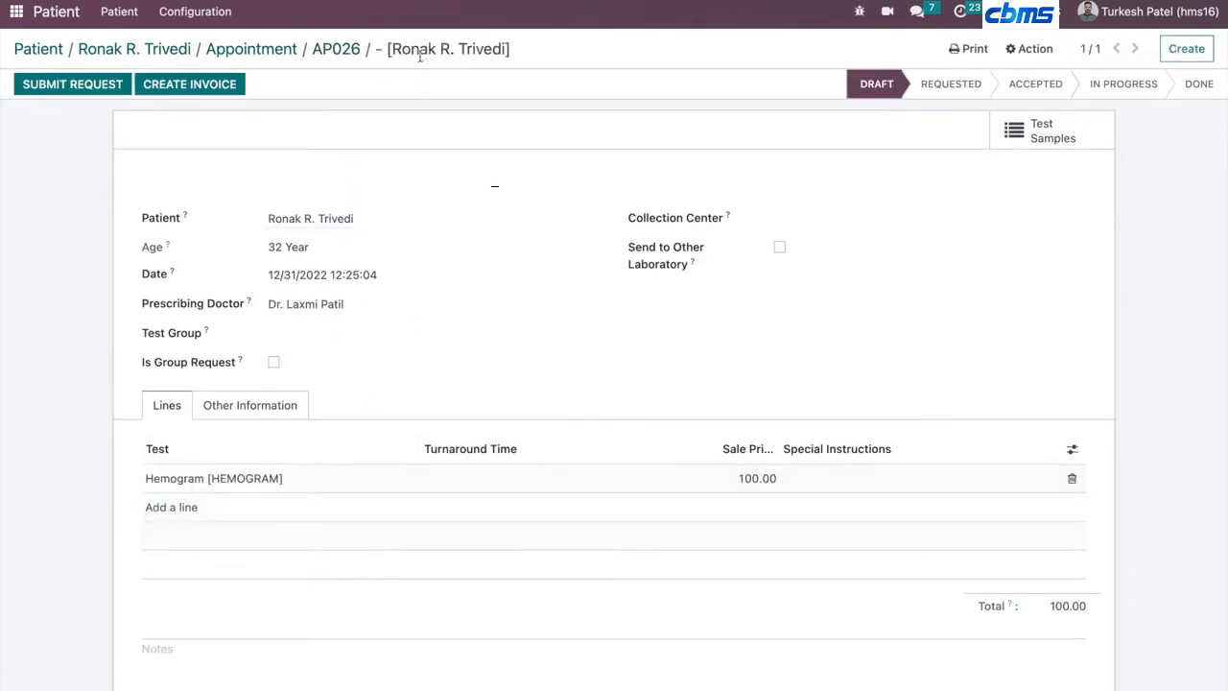
# - Submit the pathology request and return to the appointment AP026
pyautogui.click(91, 84)
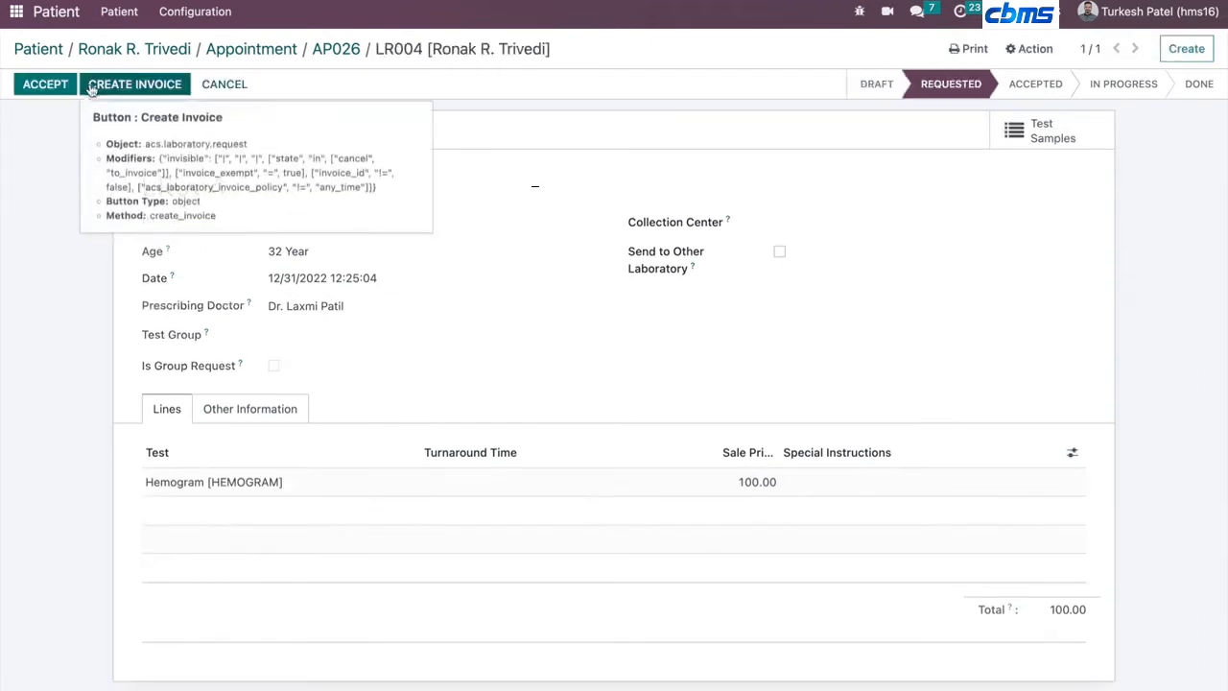
pyautogui.click(327, 60)
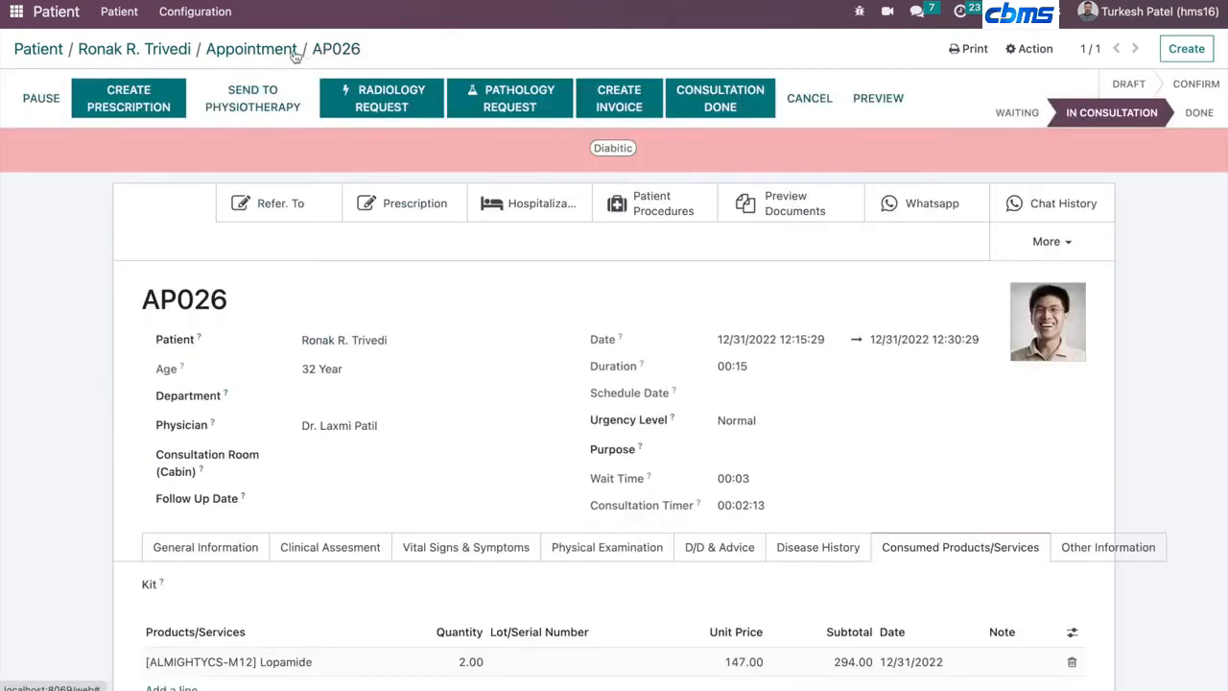
# - Look through the appointment's More menu, the Refer To form and the Hospitalization list
pyautogui.click(1017, 245)
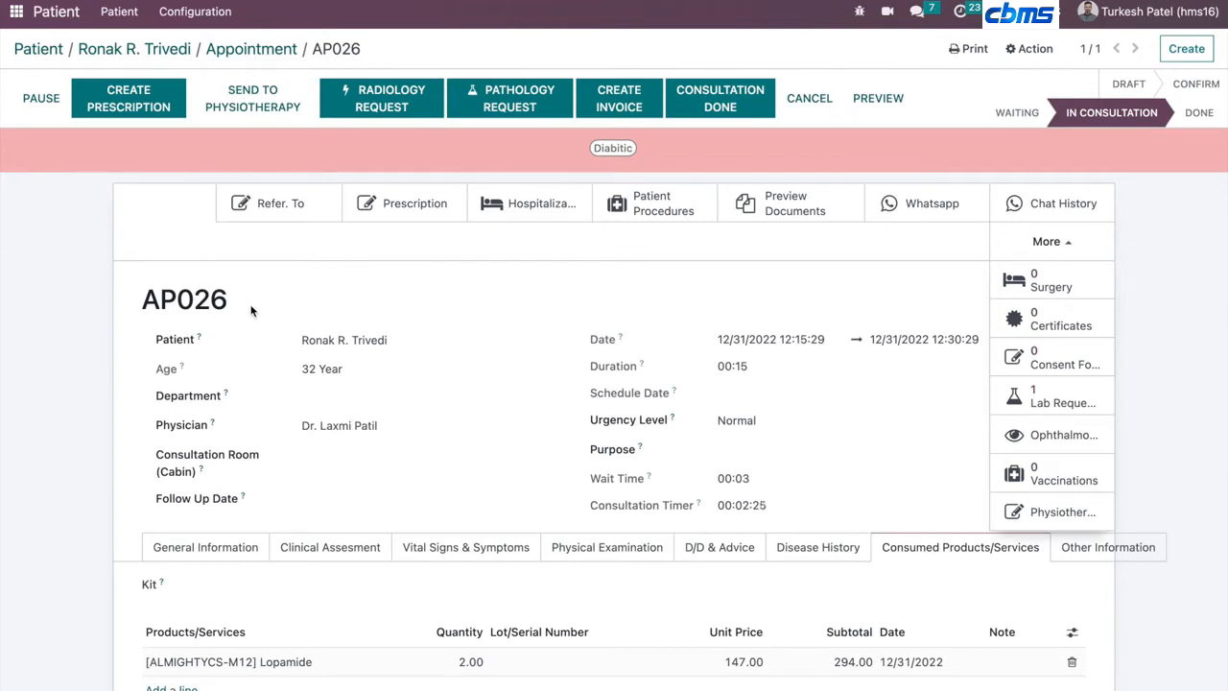
pyautogui.click(275, 204)
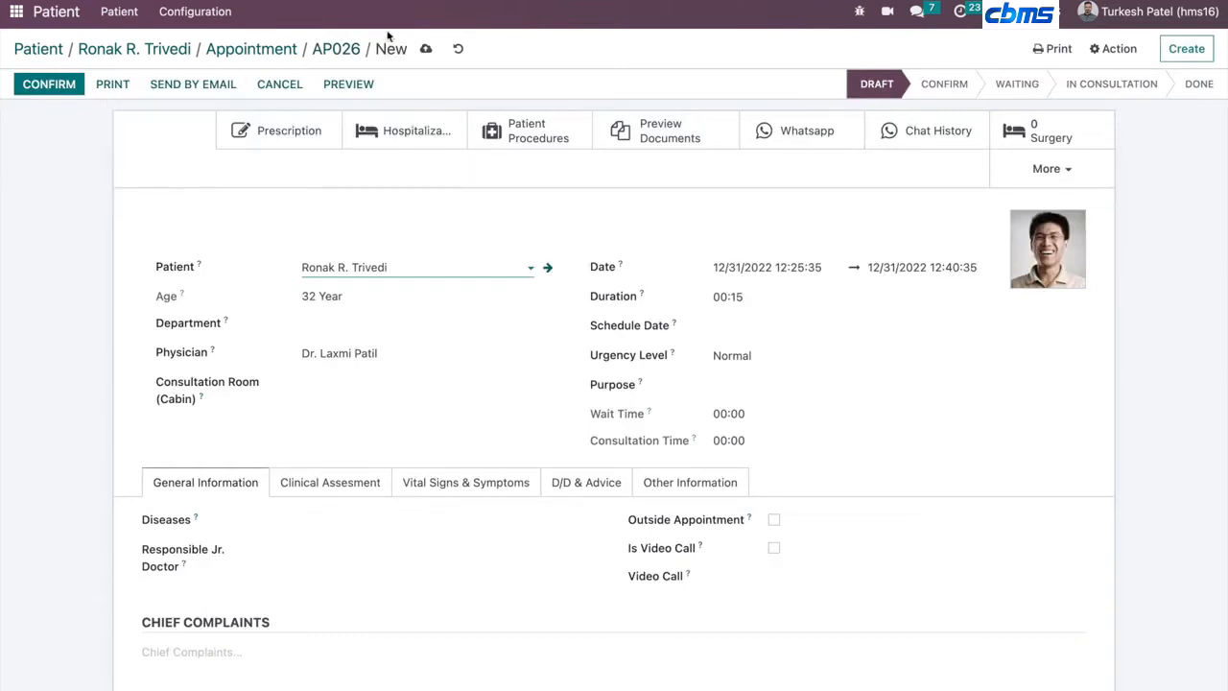
pyautogui.click(348, 46)
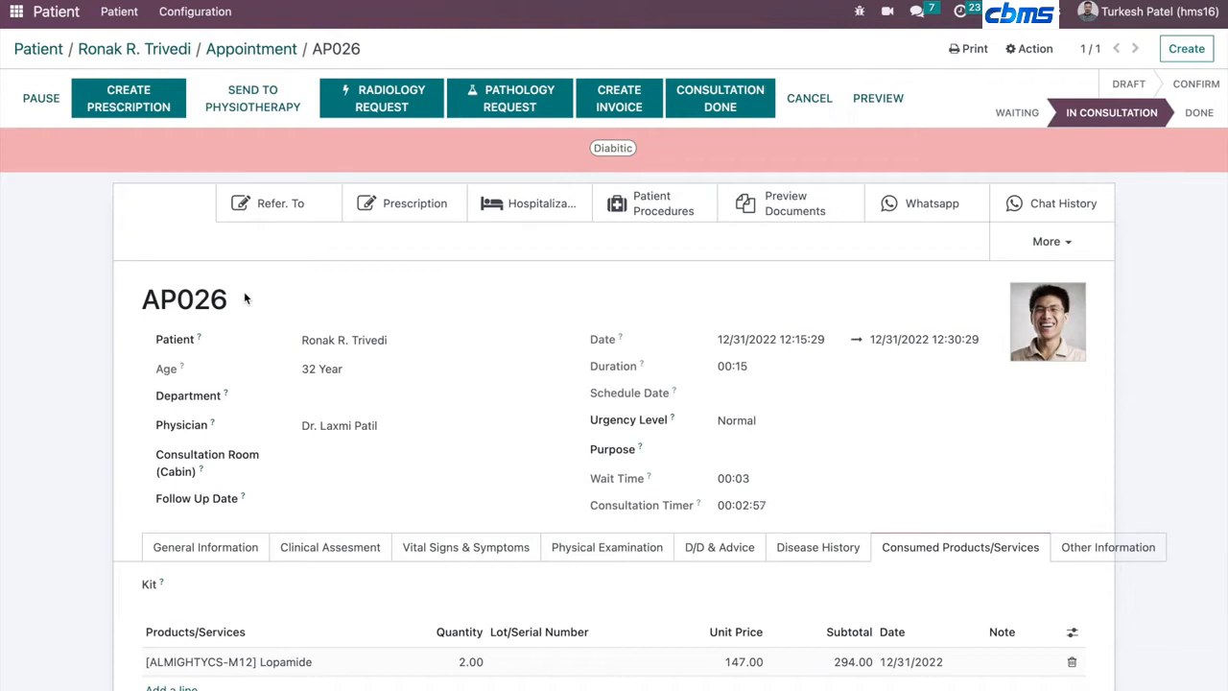
pyautogui.click(519, 197)
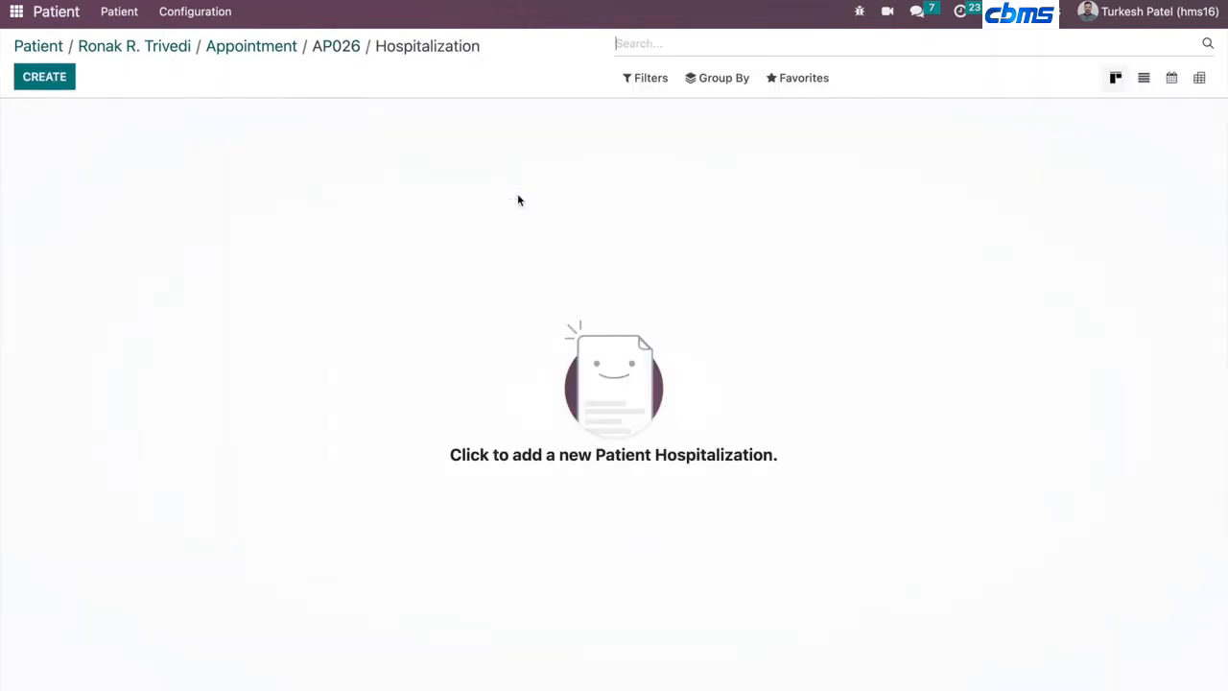
pyautogui.click(336, 48)
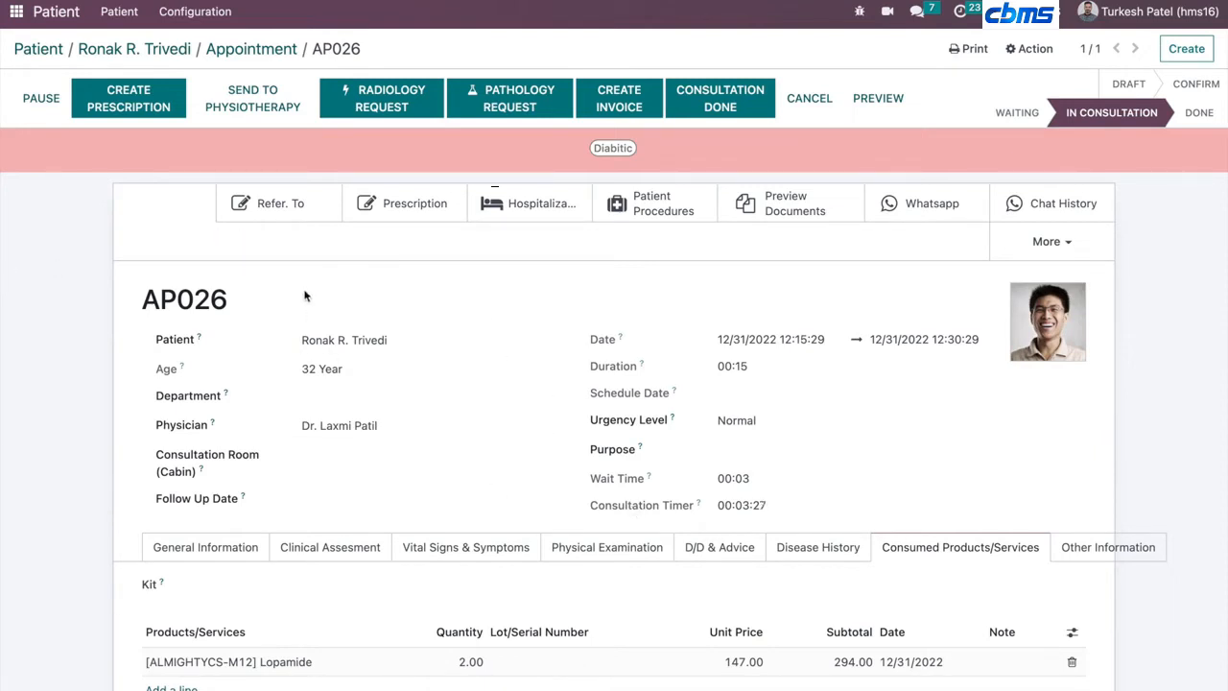
# - Create a new prescription and start creating a medicaments group named Cholera Medication
pyautogui.click(129, 105)
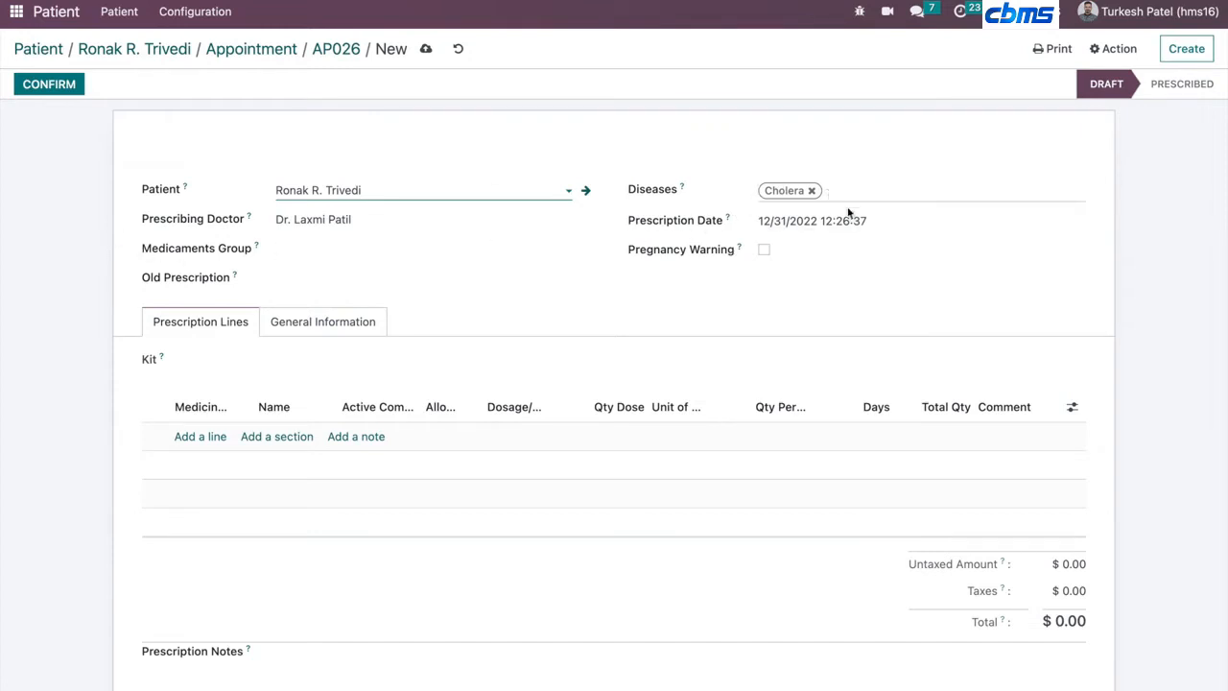
pyautogui.click(356, 248)
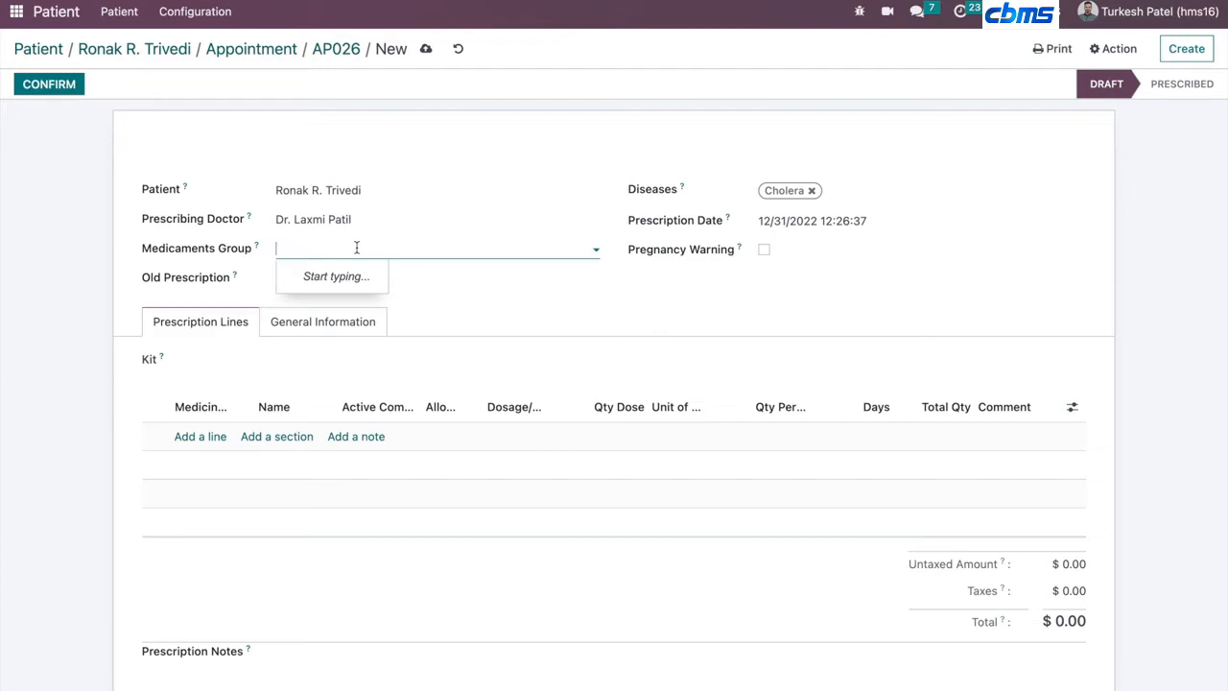
pyautogui.write('Cholera')
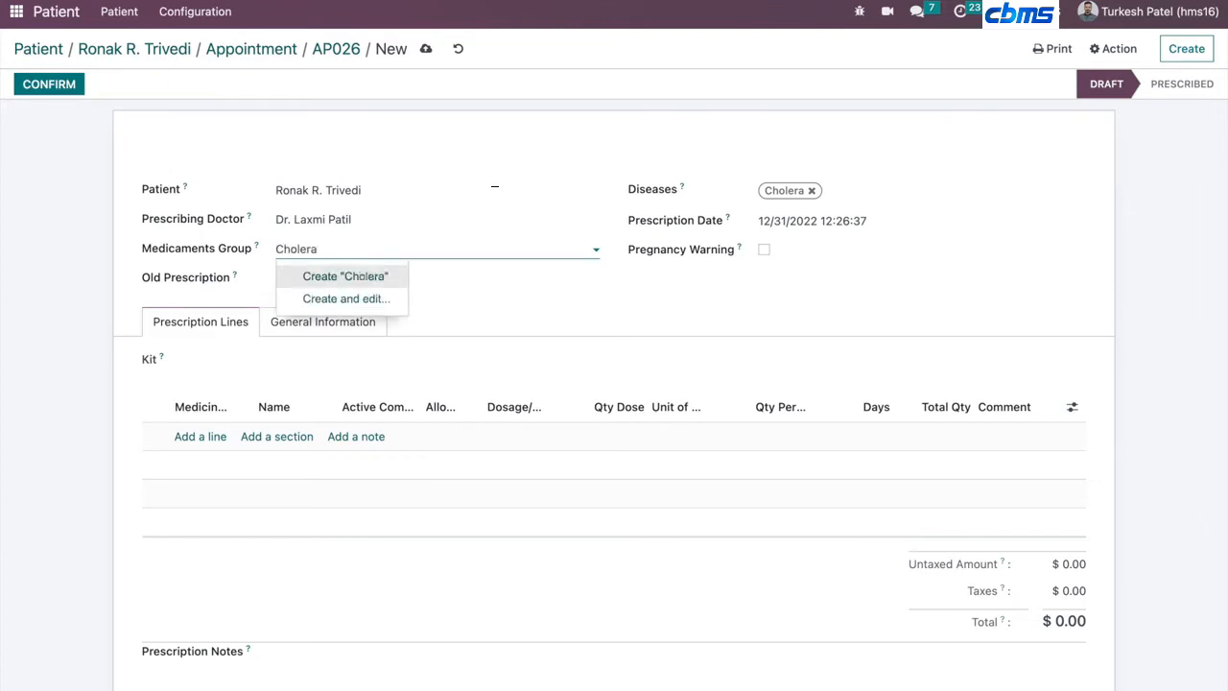
pyautogui.write(' Medication')
pyautogui.click(376, 299)
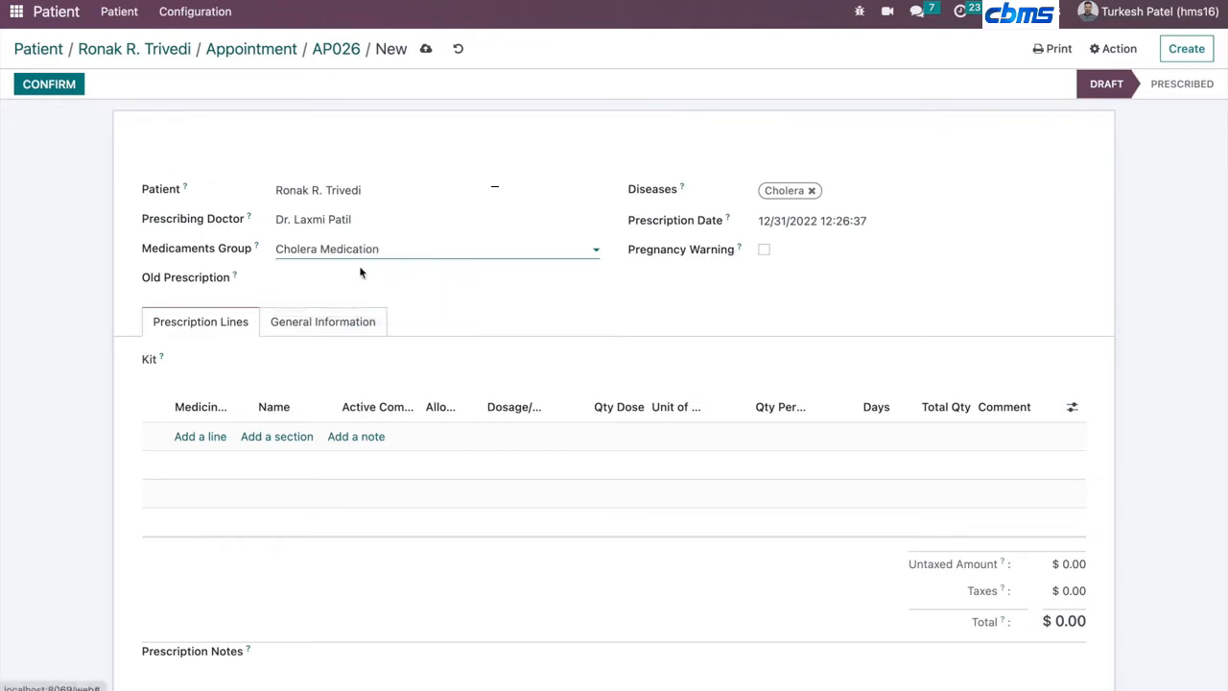
# - Set the new medicaments group's disease to Cholera
pyautogui.click(389, 160)
pyautogui.click(365, 188)
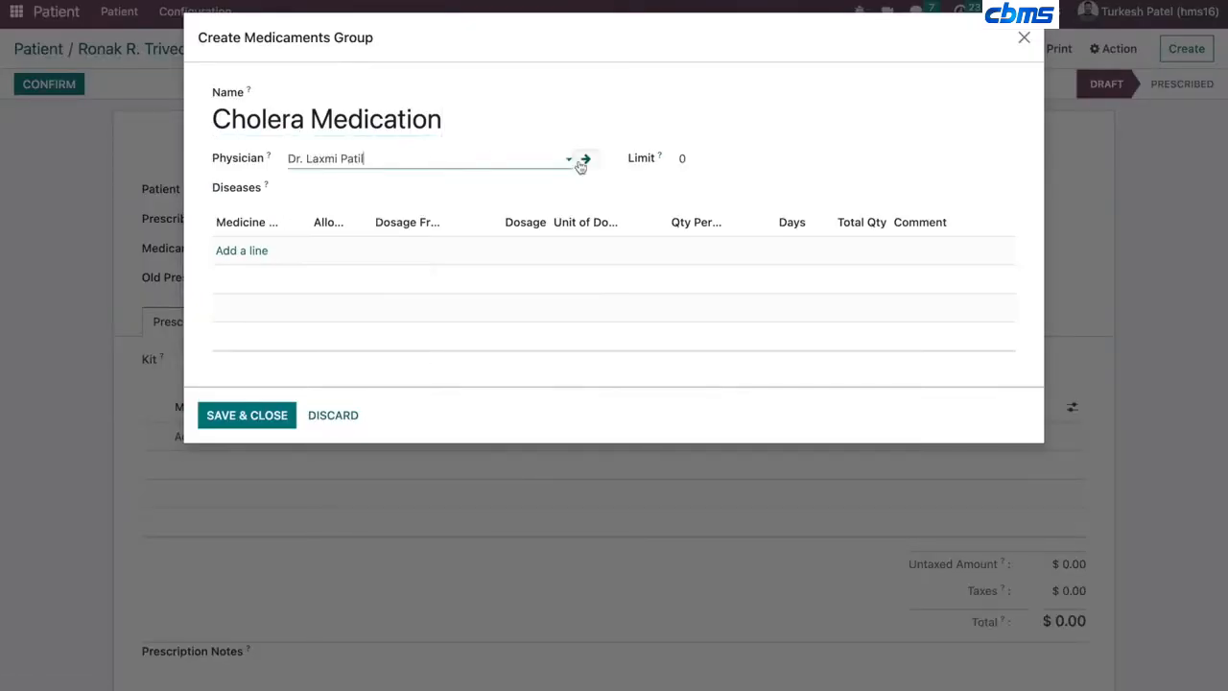
pyautogui.click(373, 188)
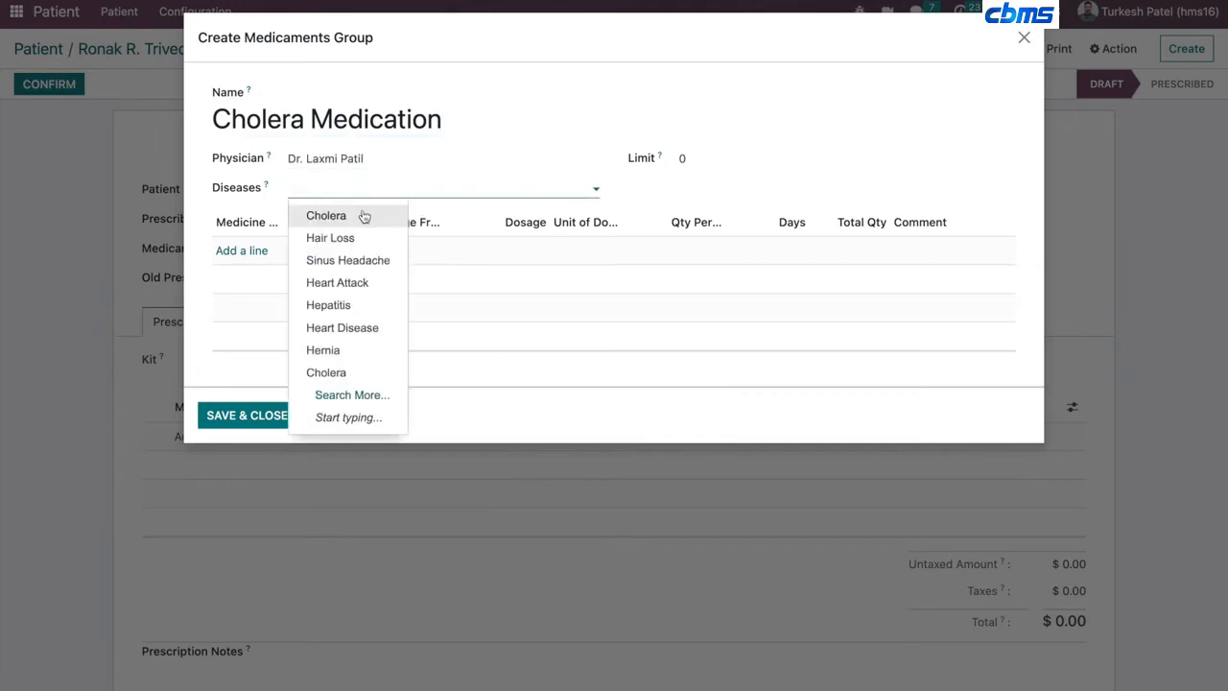
pyautogui.click(362, 214)
# - Add a Lopamide medicine line for 4 days to the group and save the group
pyautogui.click(252, 250)
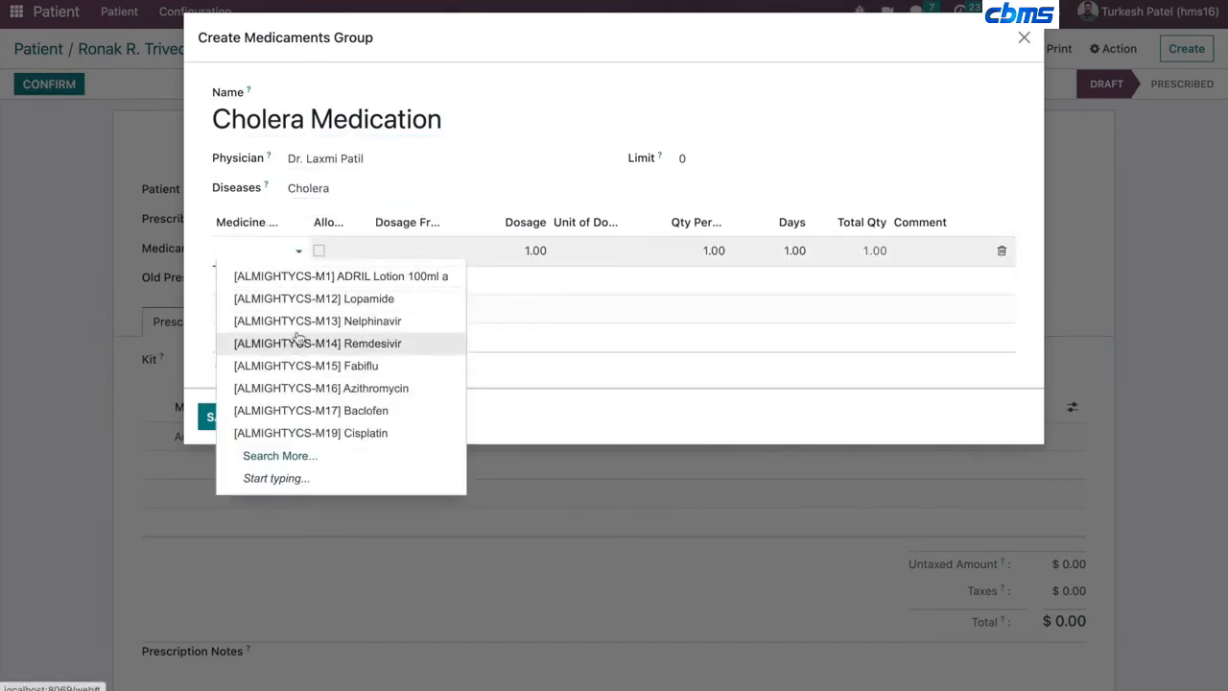
pyautogui.click(325, 303)
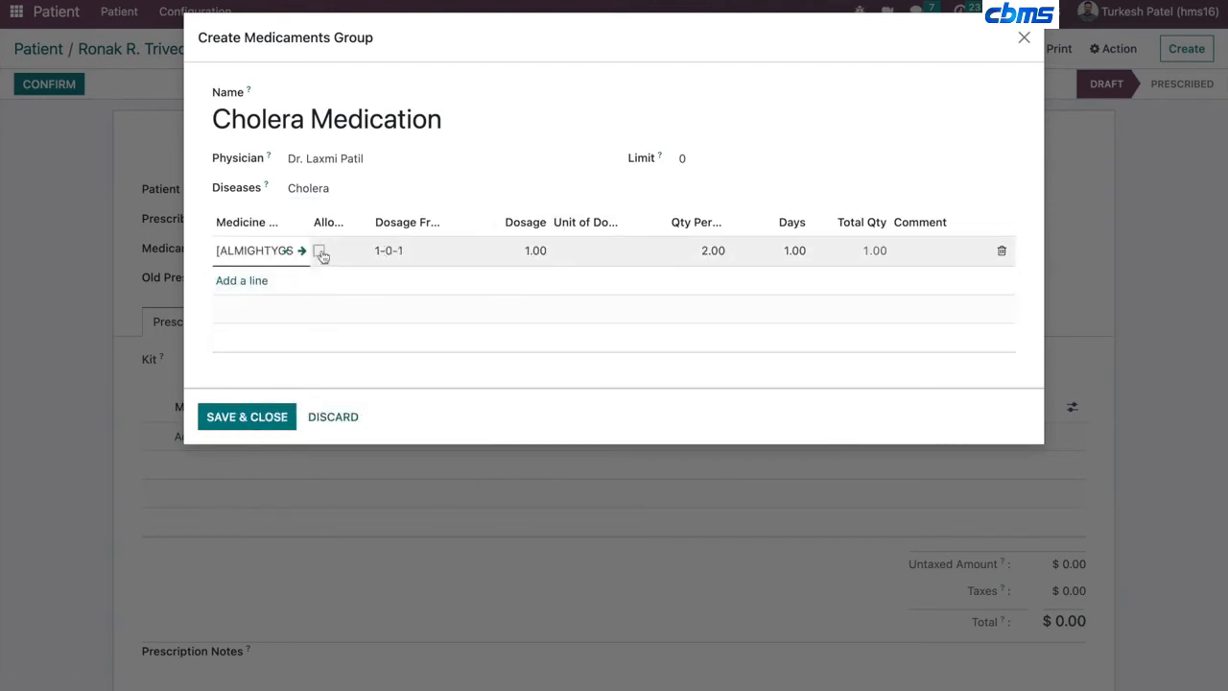
pyautogui.click(692, 257)
pyautogui.click(795, 265)
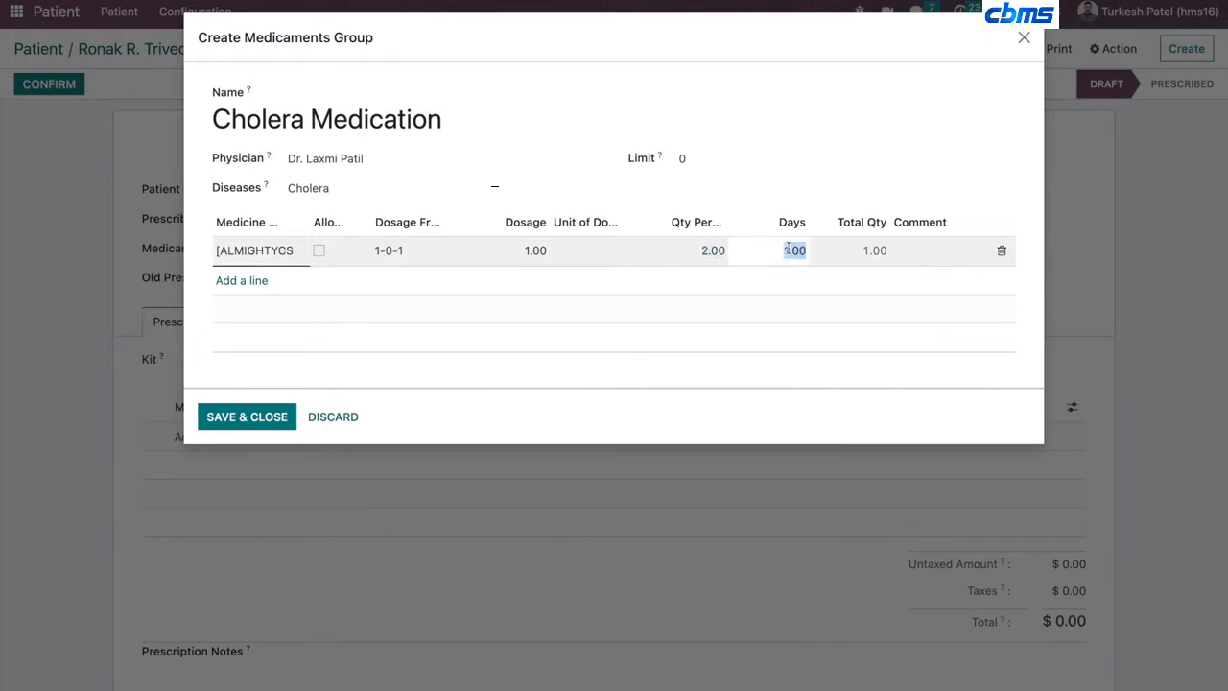
pyautogui.write('4')
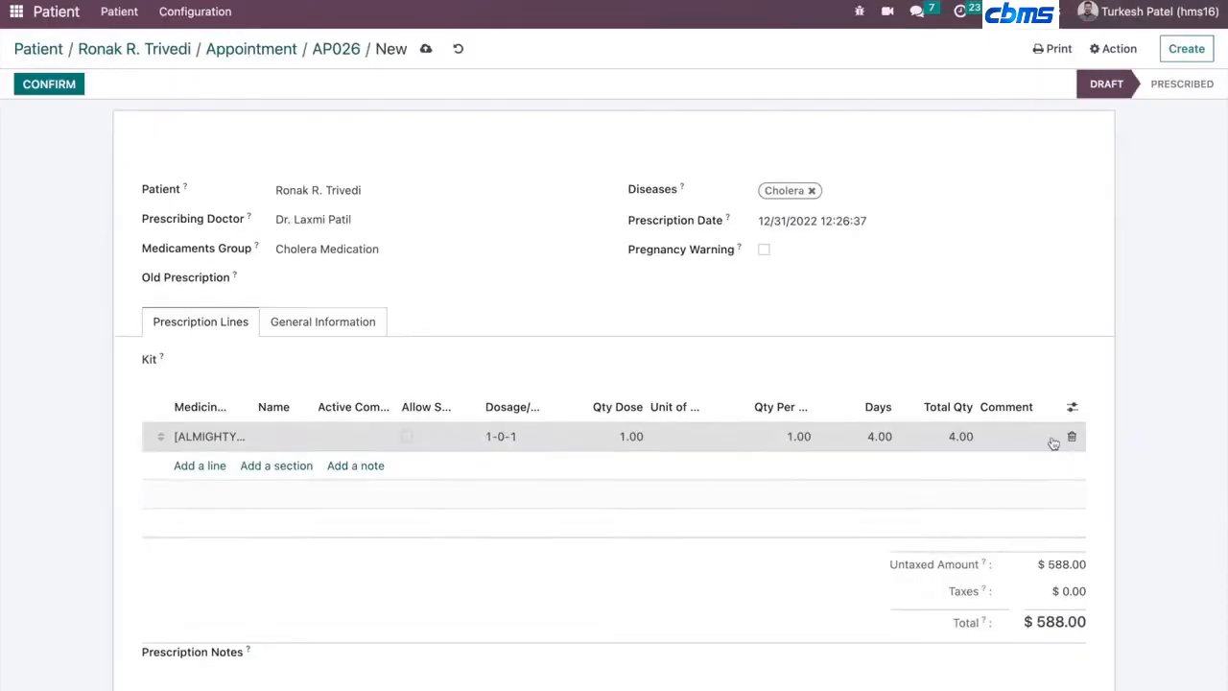
pyautogui.click(1071, 437)
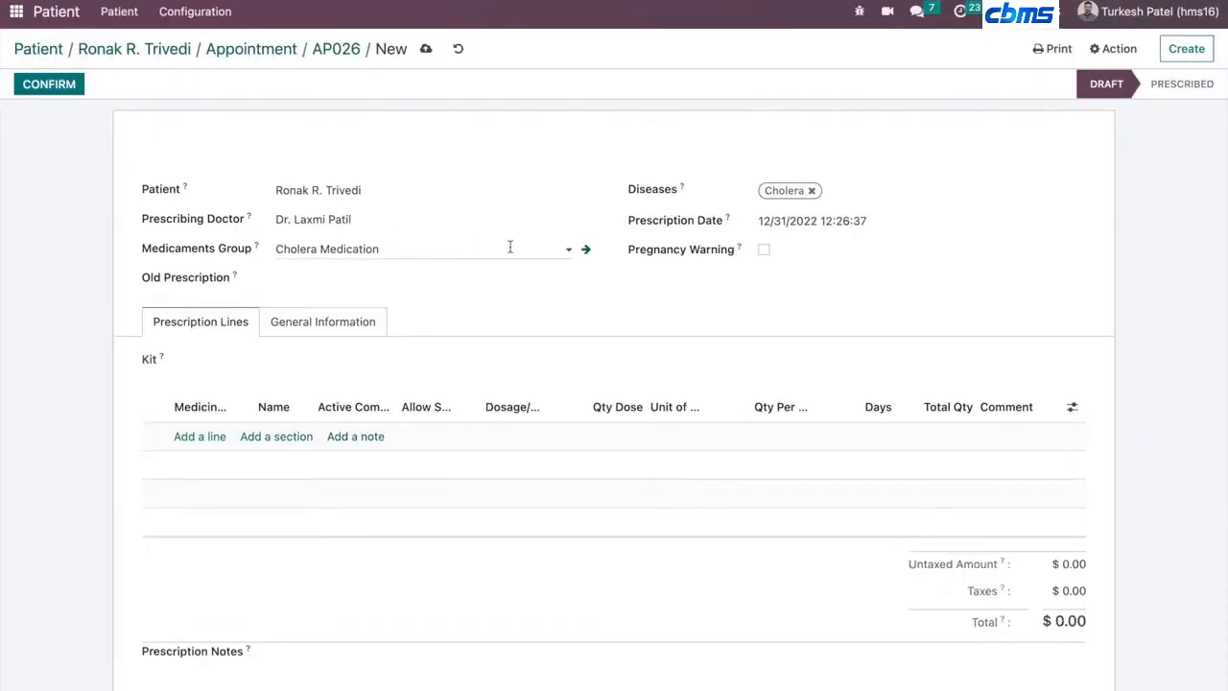
# - Reselect the Cholera Medication group so its medicine line loads into the prescription
pyautogui.click(432, 252)
pyautogui.press('BackSpace')
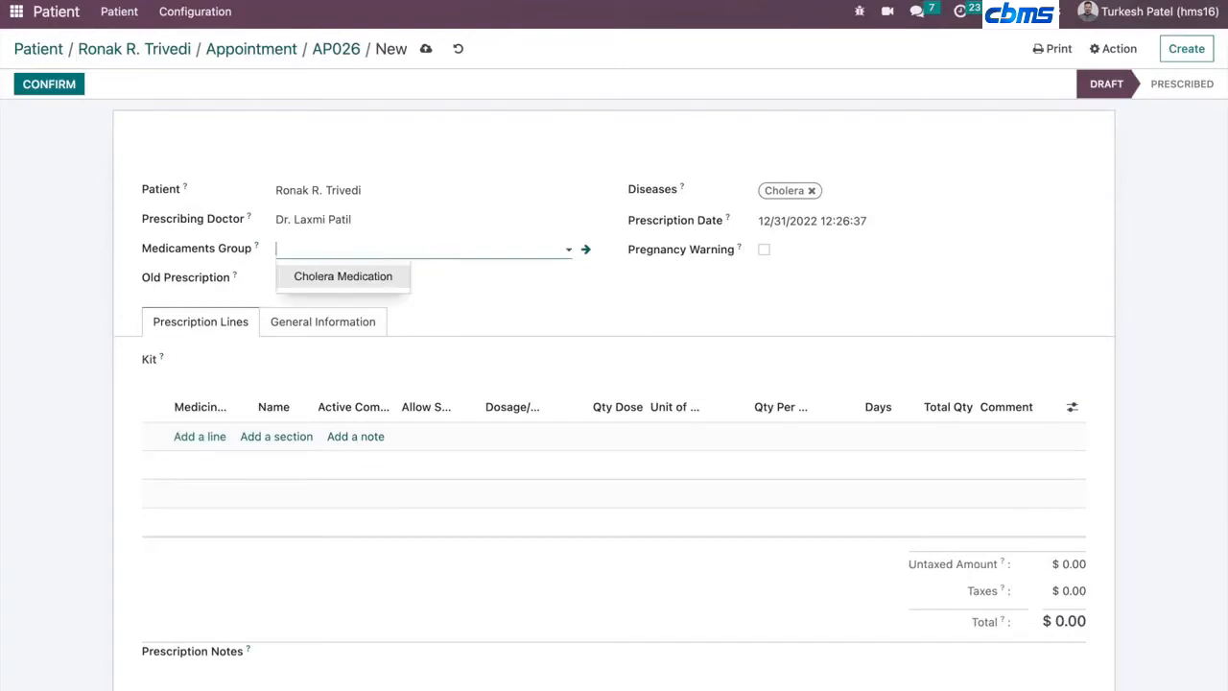
pyautogui.click(58, 191)
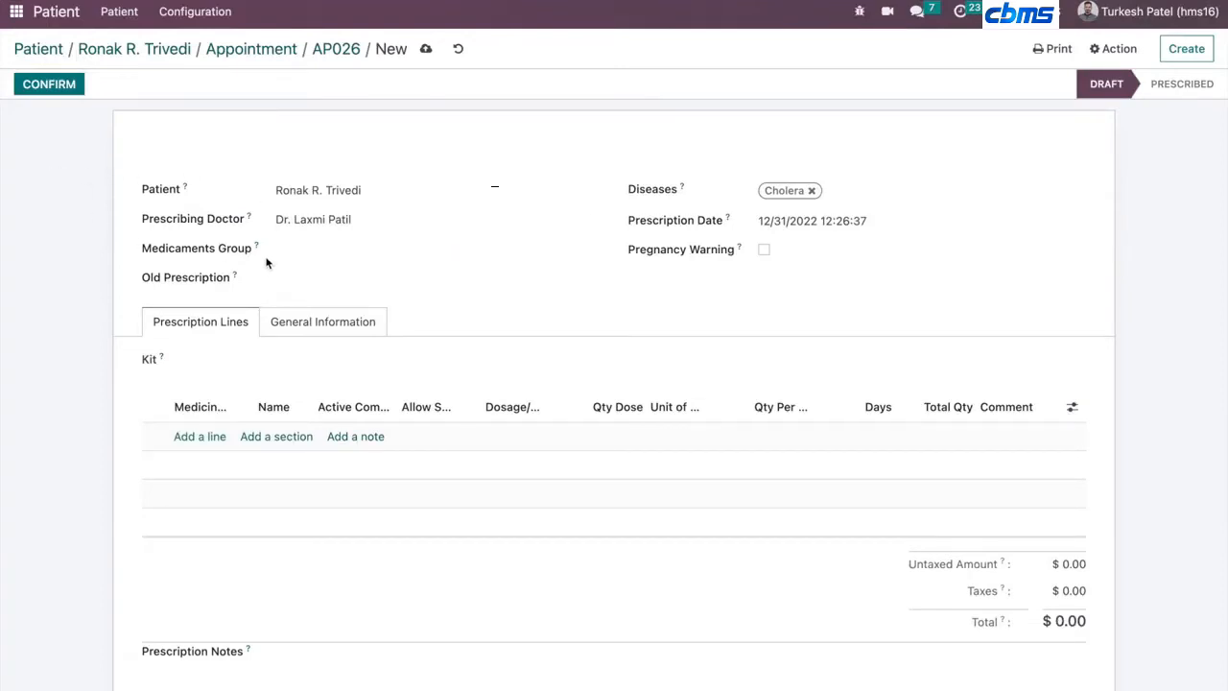
pyautogui.click(335, 250)
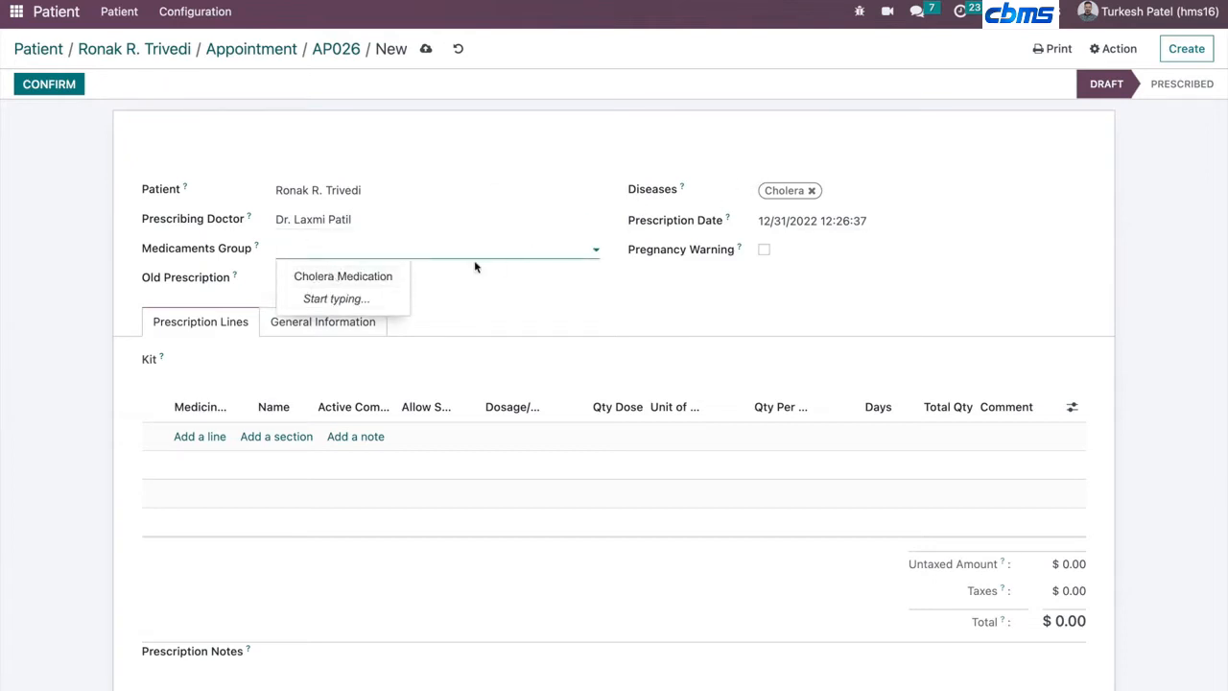
pyautogui.click(297, 276)
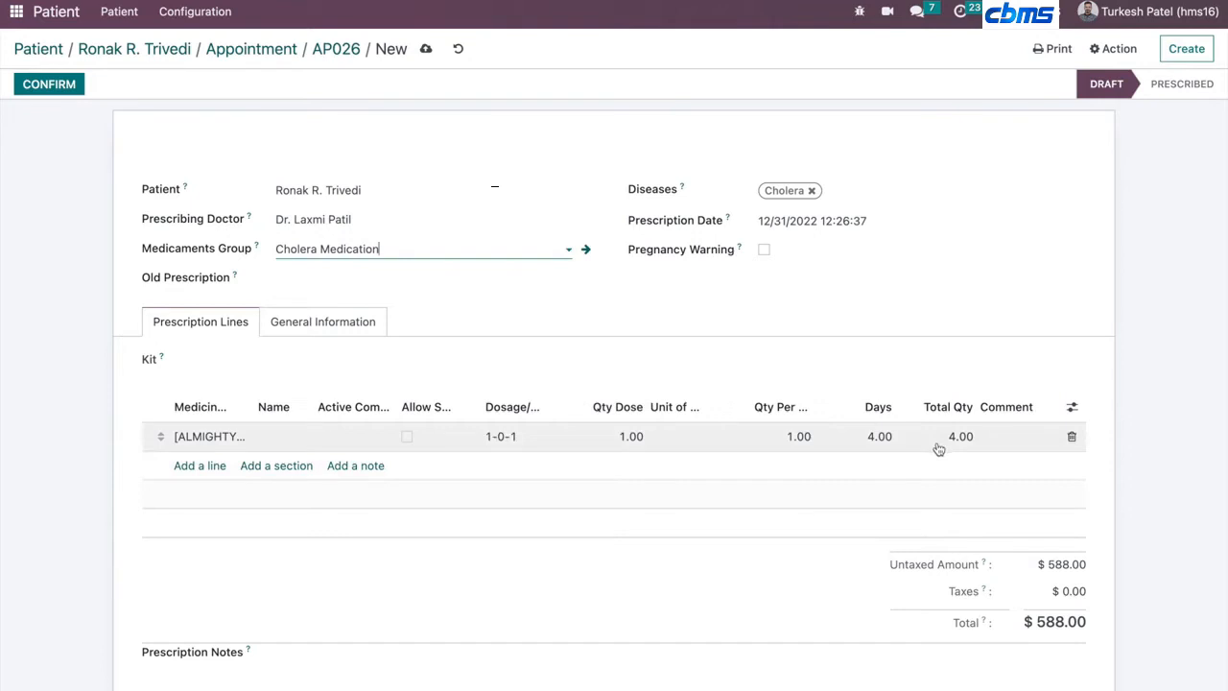
# - Confirm the prescription
pyautogui.click(906, 443)
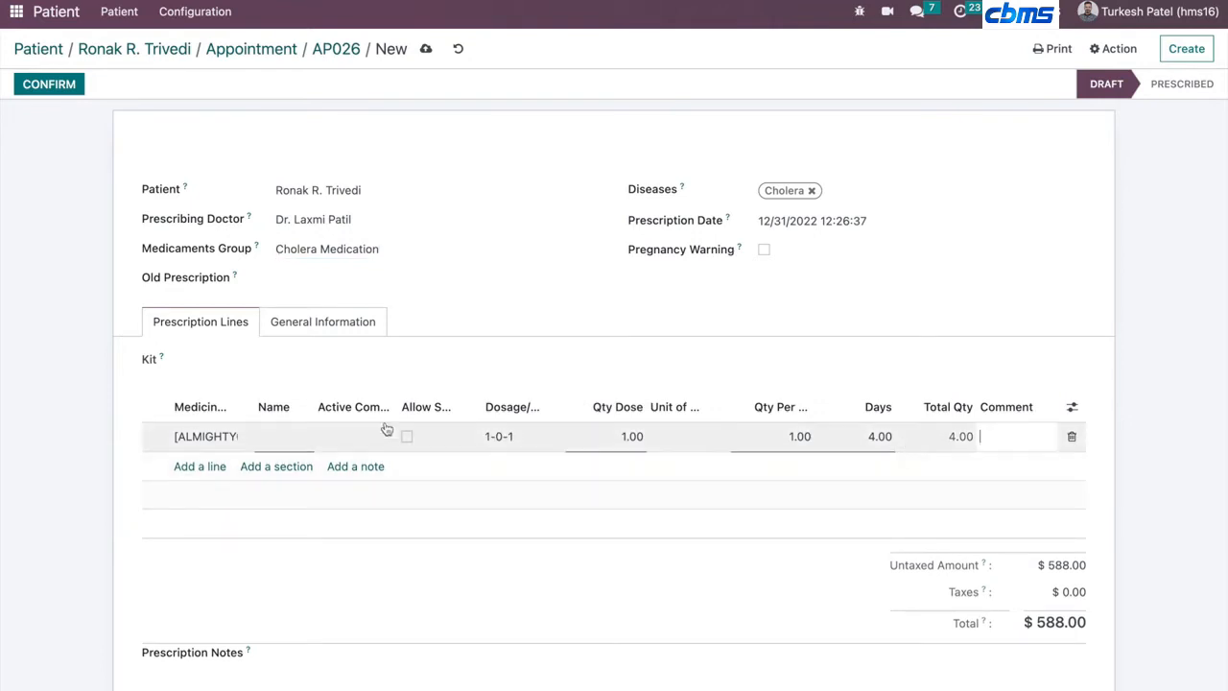
pyautogui.click(292, 437)
pyautogui.click(432, 373)
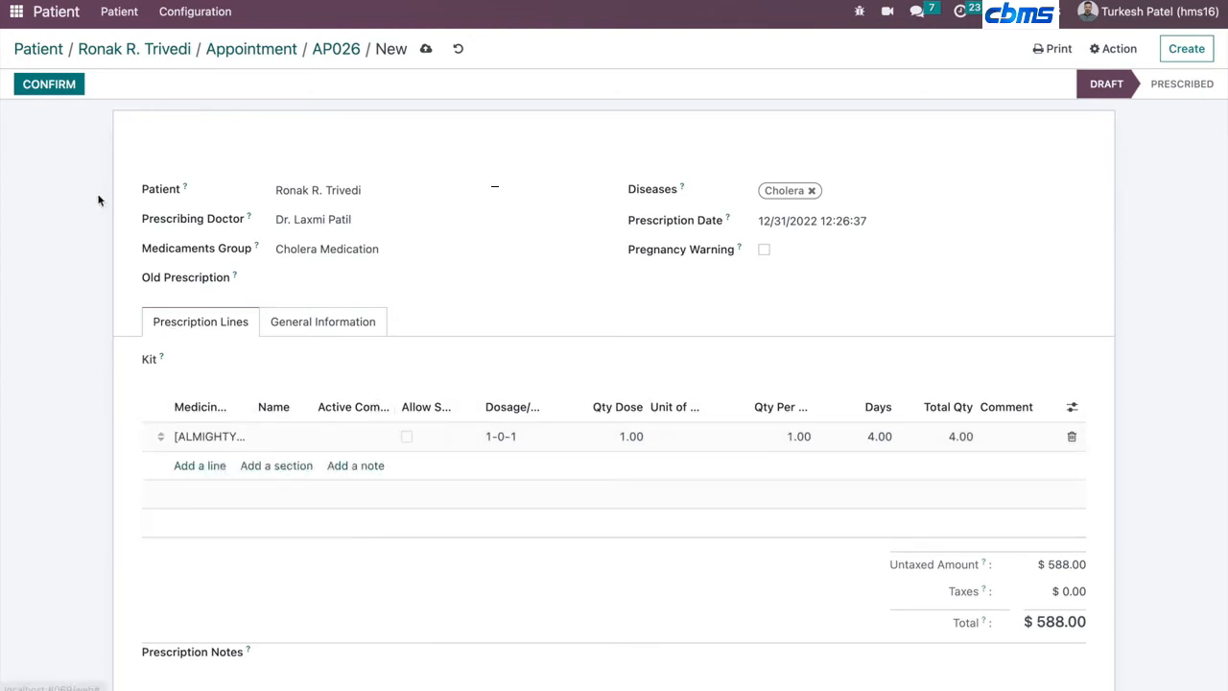
pyautogui.click(50, 85)
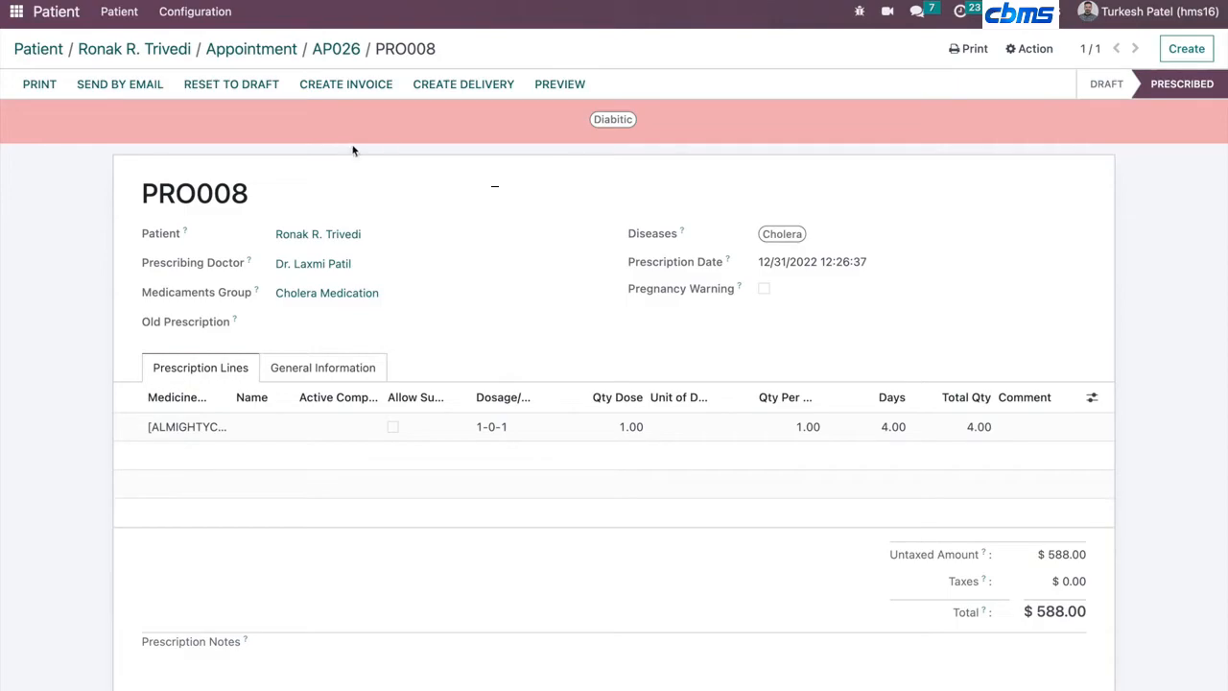
# - Print prescription PRO008 and open the downloaded PDF to review it
pyautogui.click(21, 86)
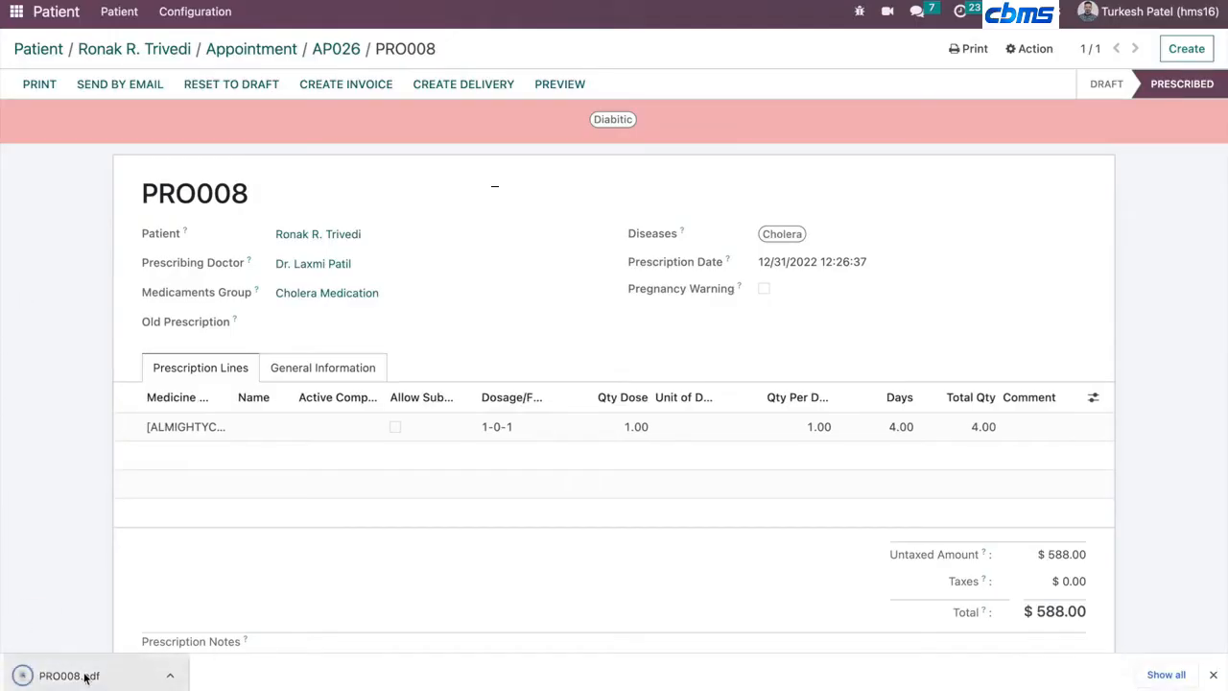
pyautogui.click(85, 678)
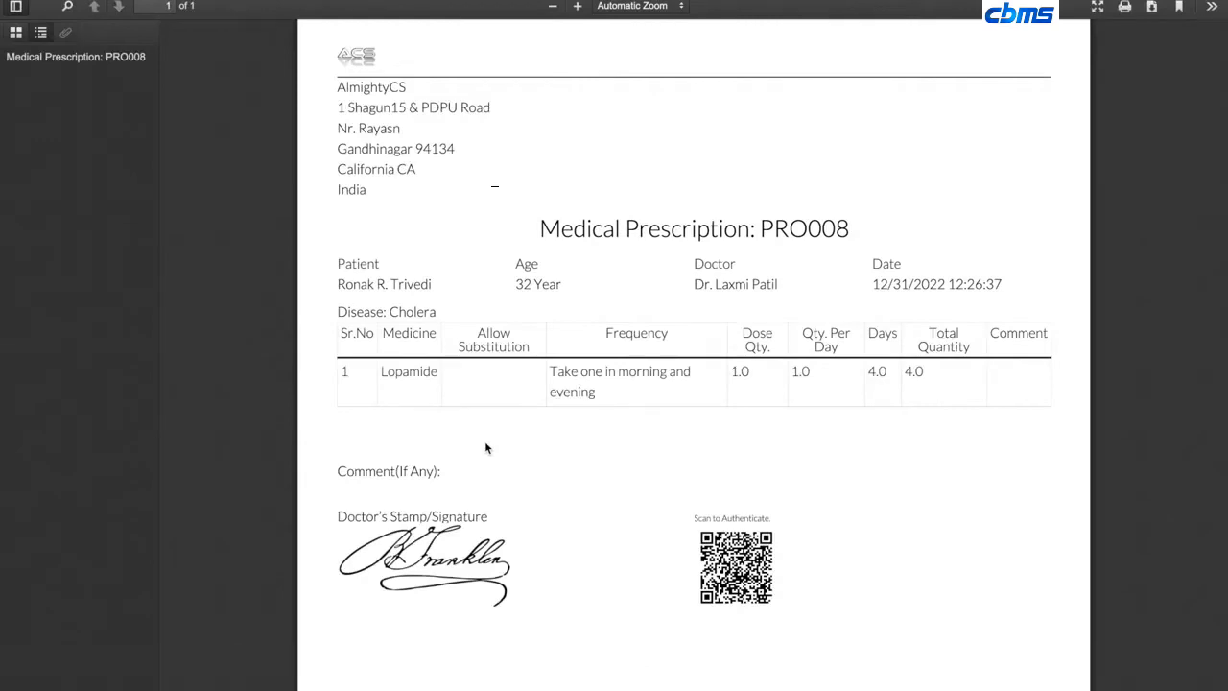
pyautogui.scroll(-3, 732, 554)
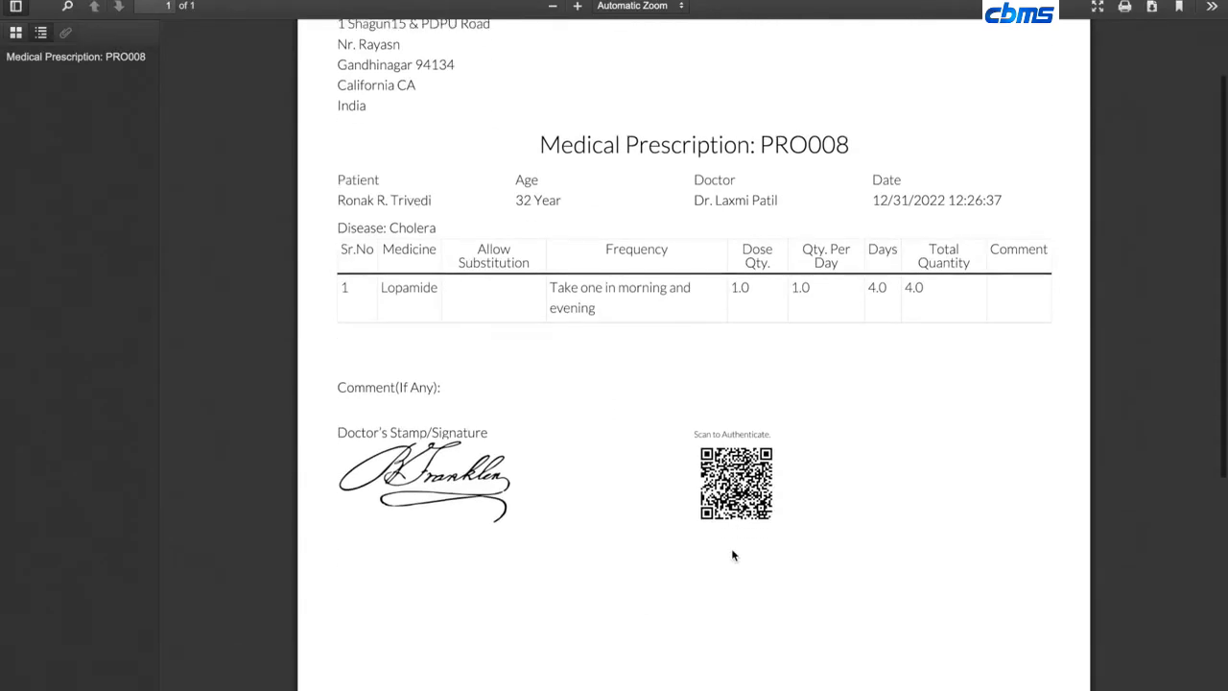
pyautogui.scroll(-5, 732, 554)
pyautogui.scroll(7, 758, 471)
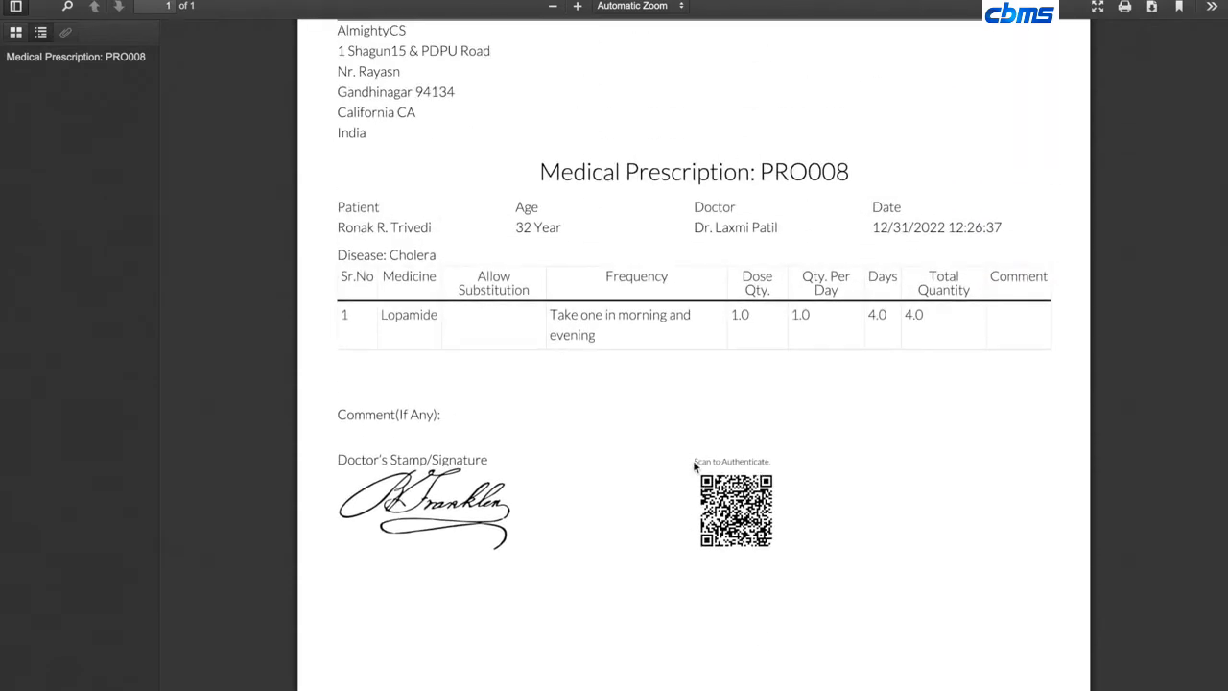
pyautogui.scroll(1, 449, 460)
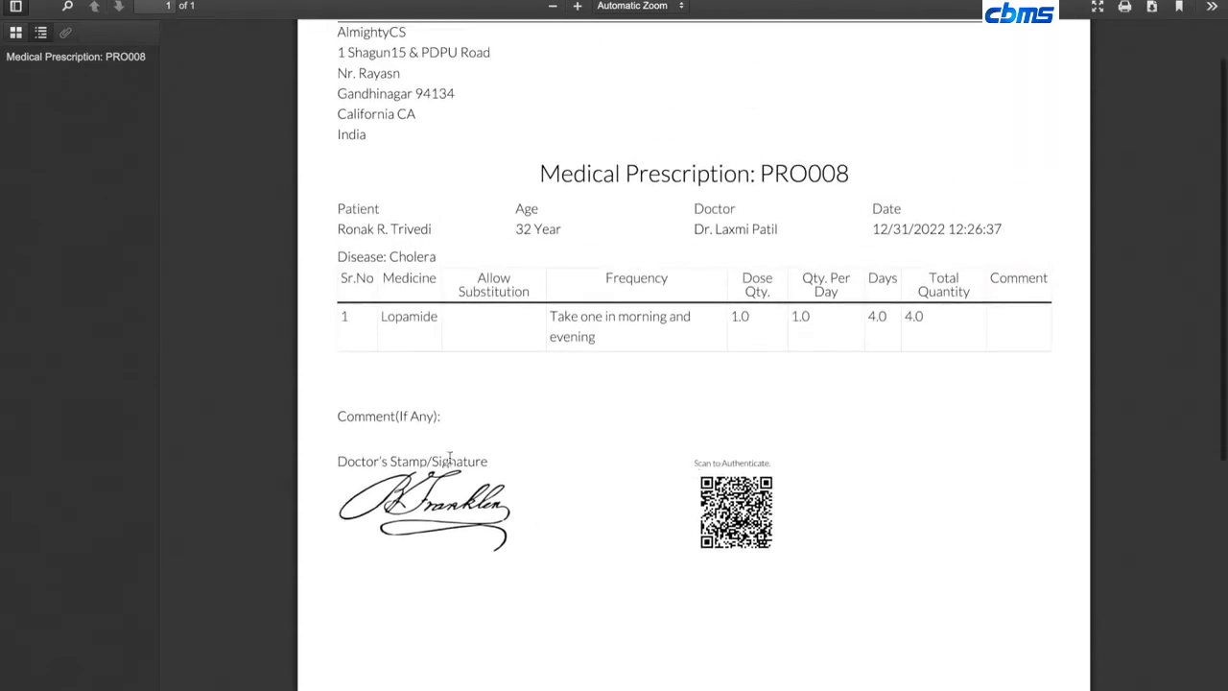
pyautogui.scroll(1, 449, 458)
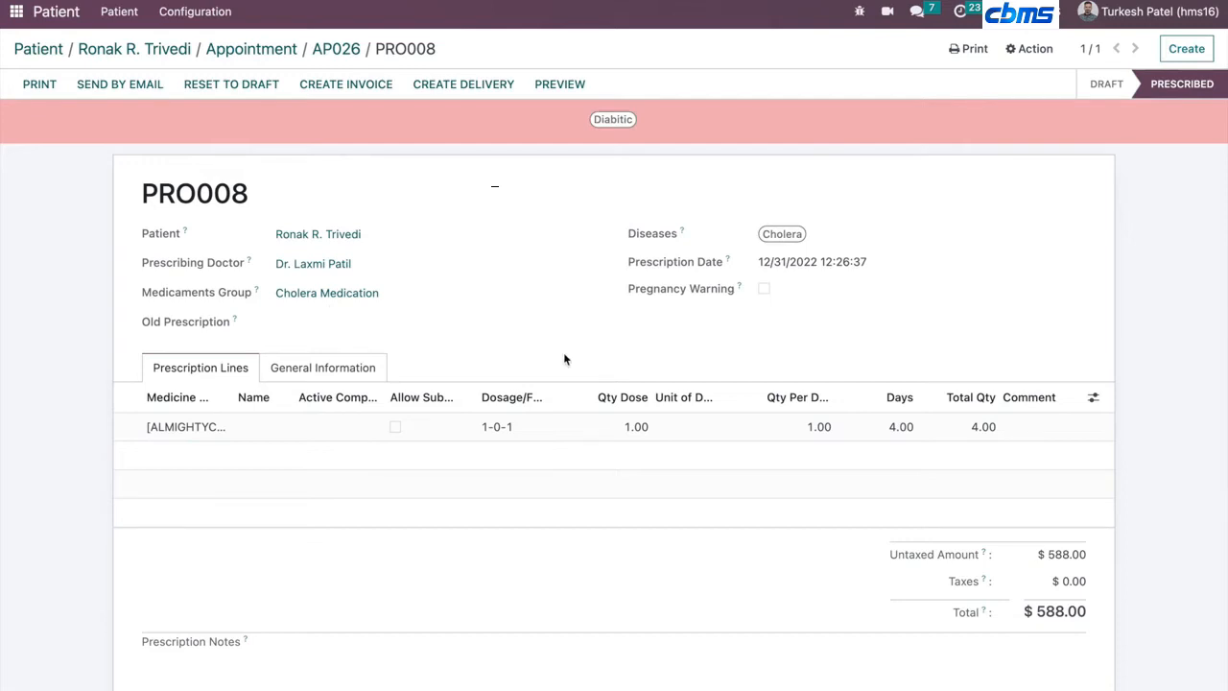
# - Return to appointment AP026, mark the consultation done and create its invoice
pyautogui.click(319, 48)
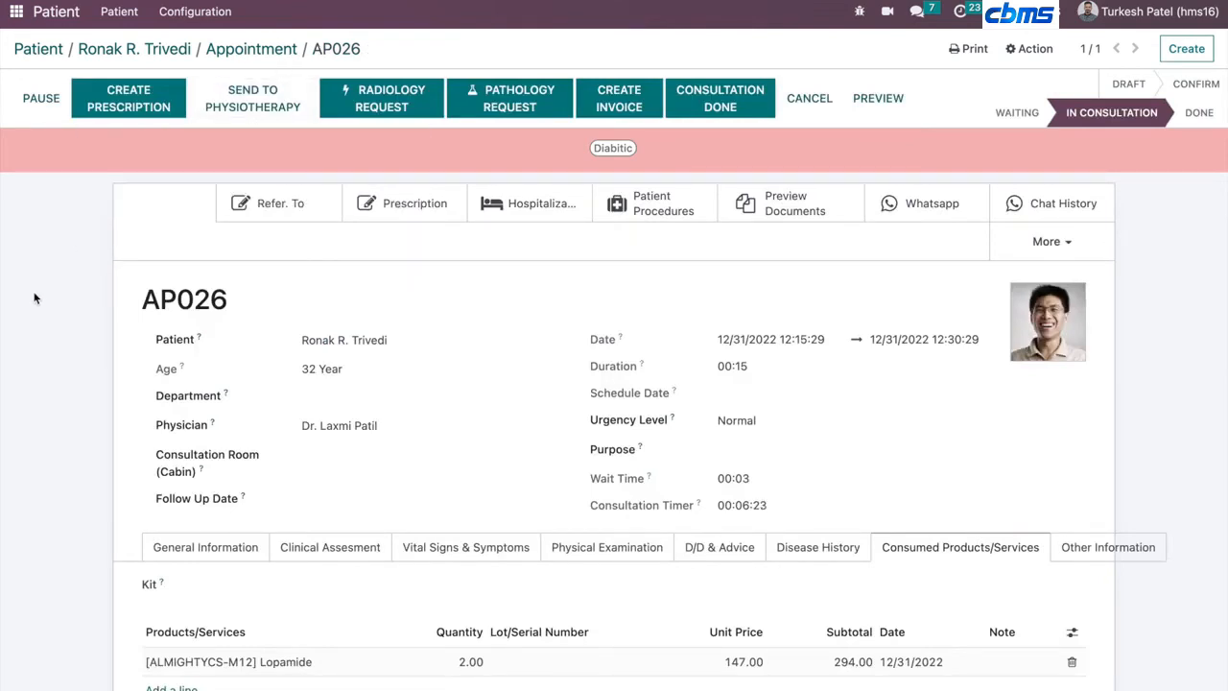
pyautogui.click(701, 96)
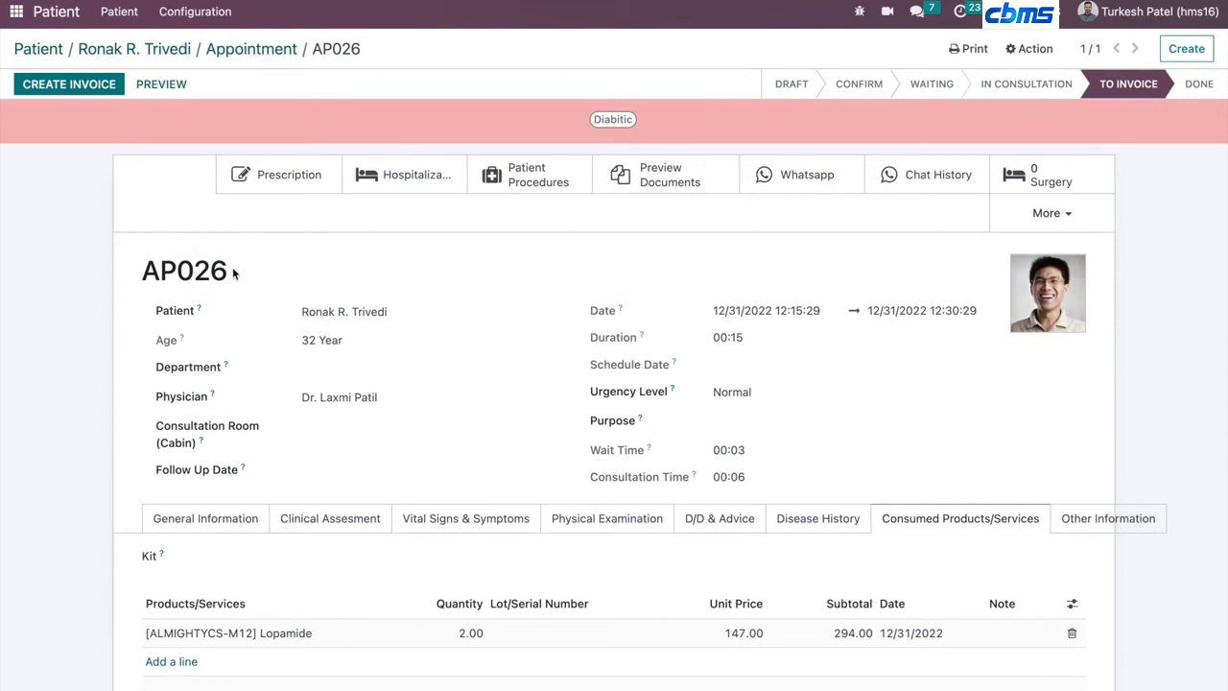
pyautogui.moveTo(1130, 101)
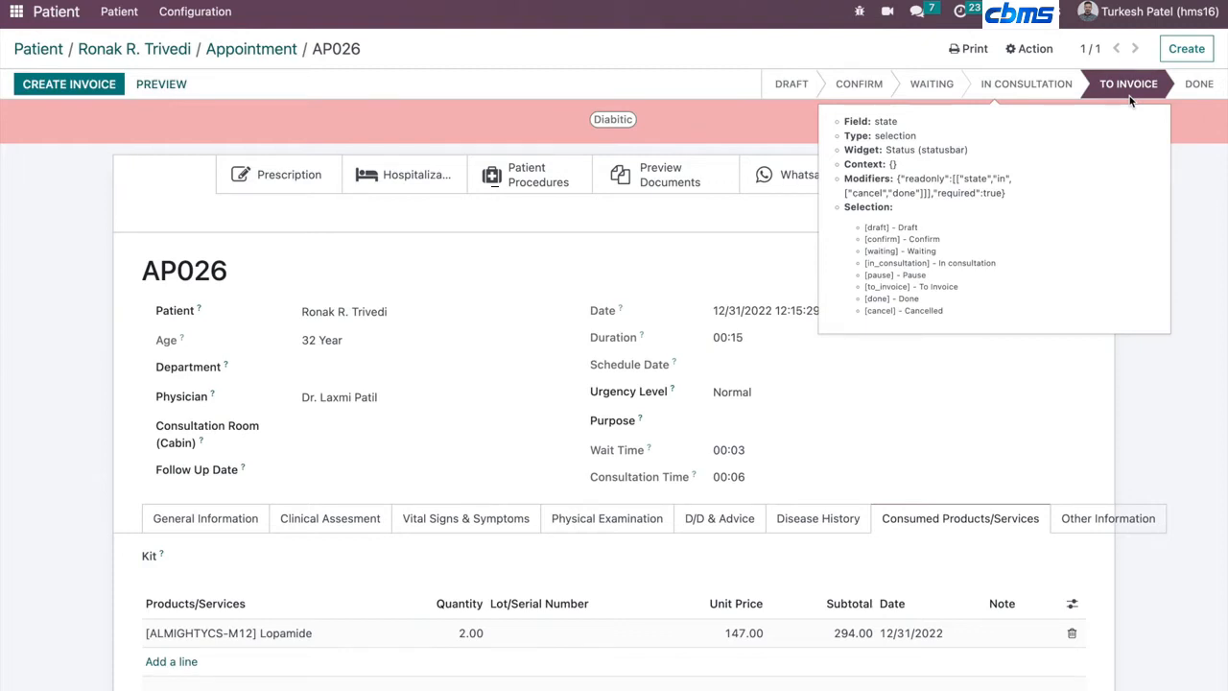
pyautogui.click(74, 86)
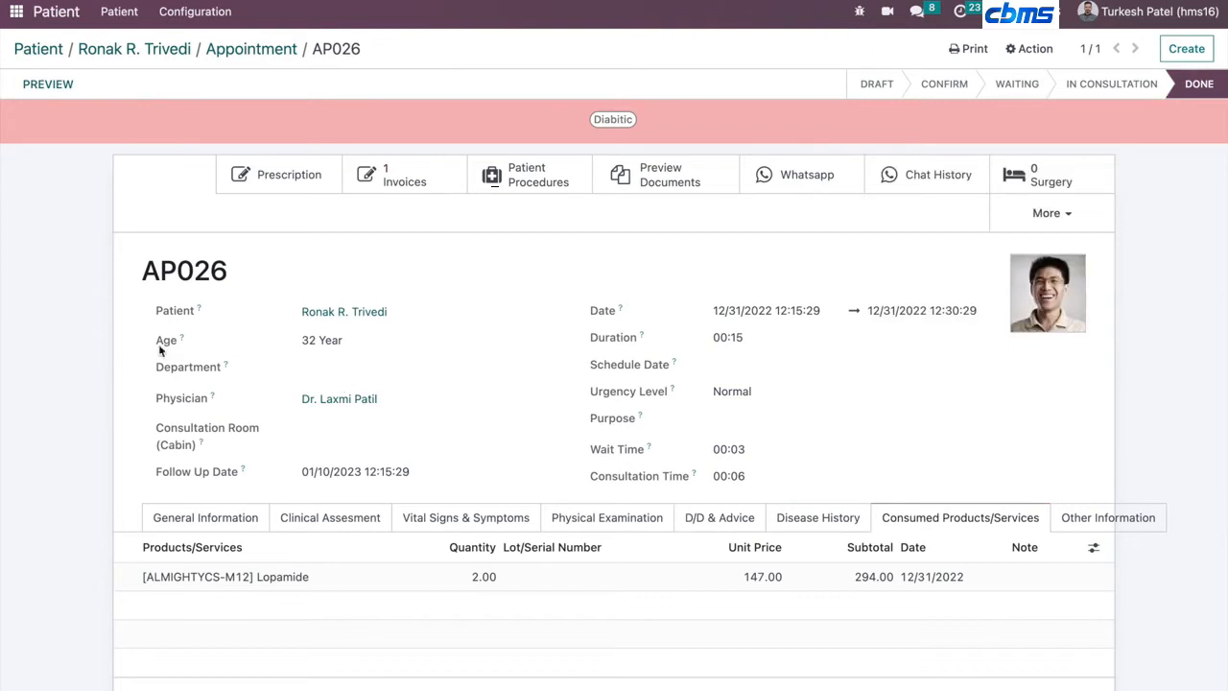
# - Review the appointment's general information and its message history
pyautogui.scroll(-1, 135, 384)
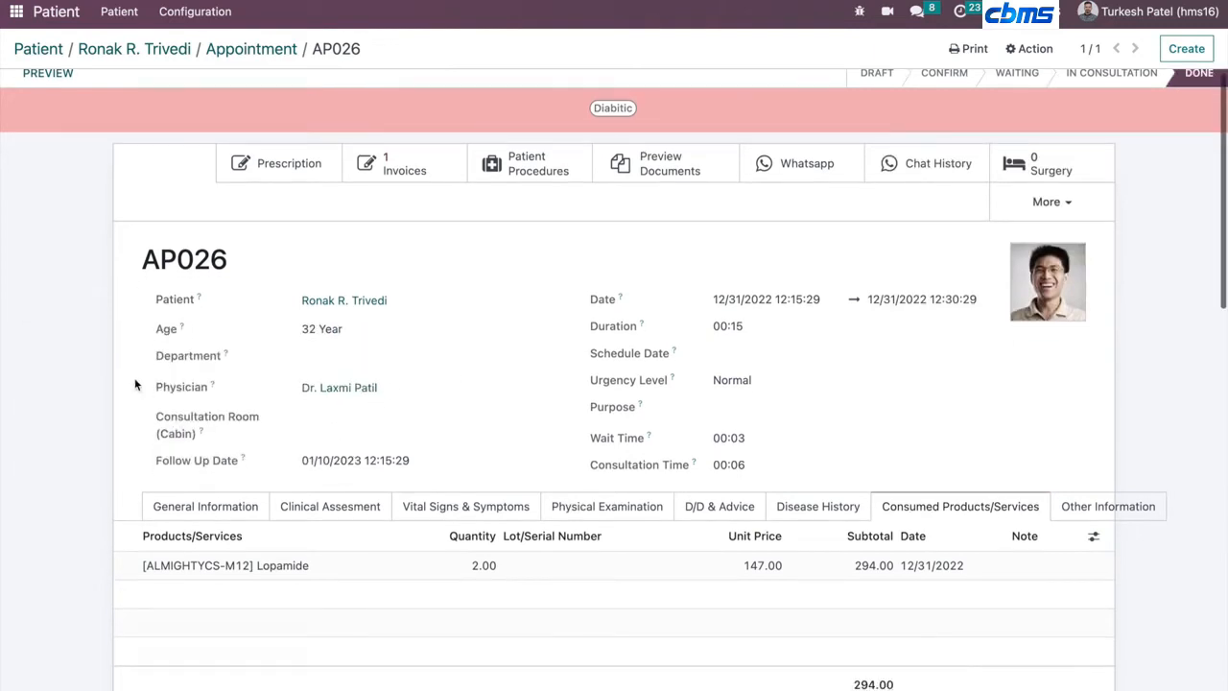
pyautogui.click(208, 515)
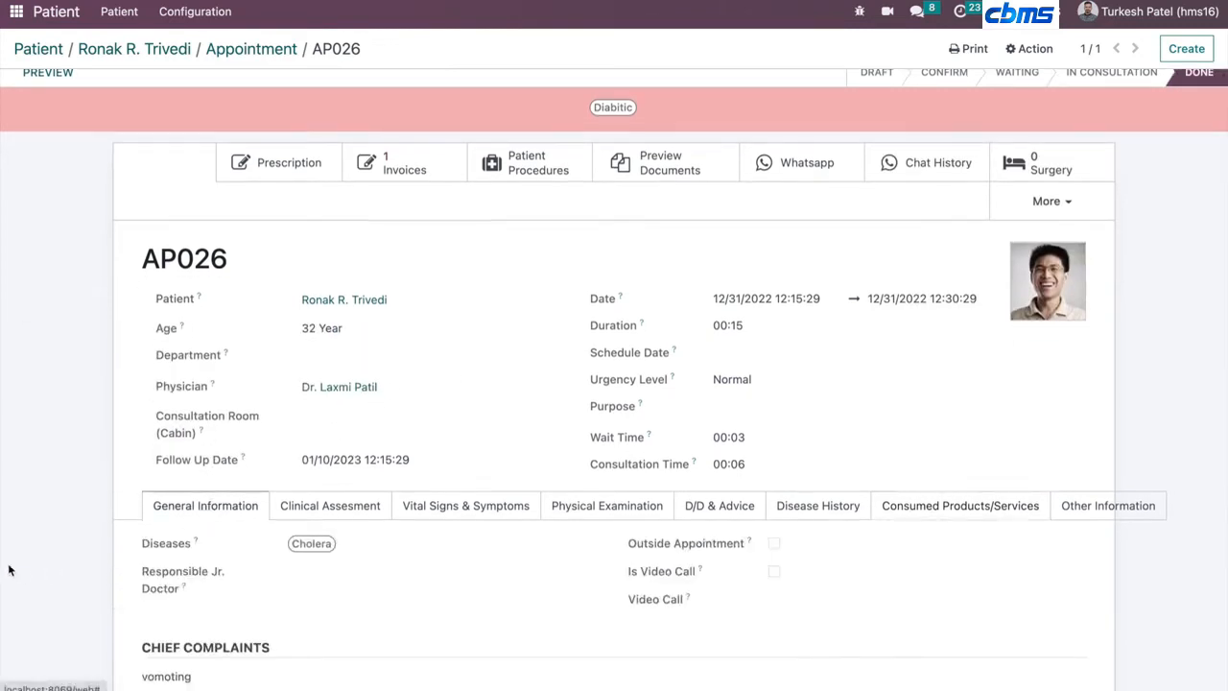
pyautogui.scroll(-3, 9, 570)
pyautogui.scroll(-5, 9, 570)
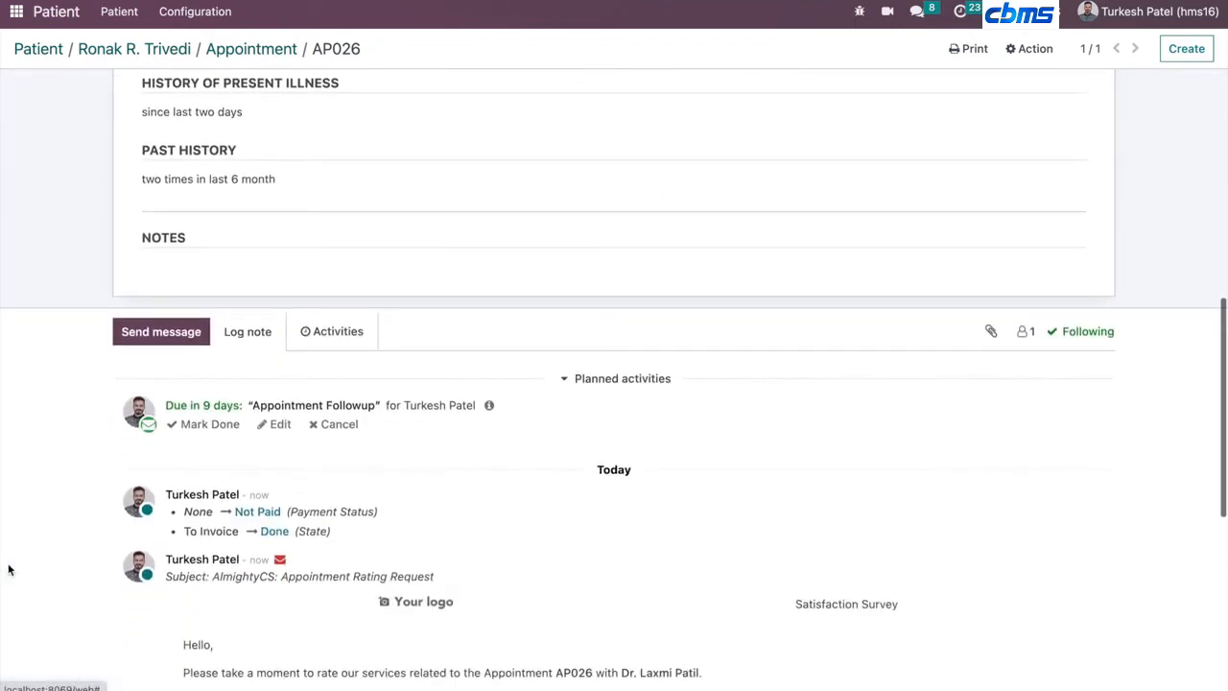
pyautogui.scroll(-3, 8, 570)
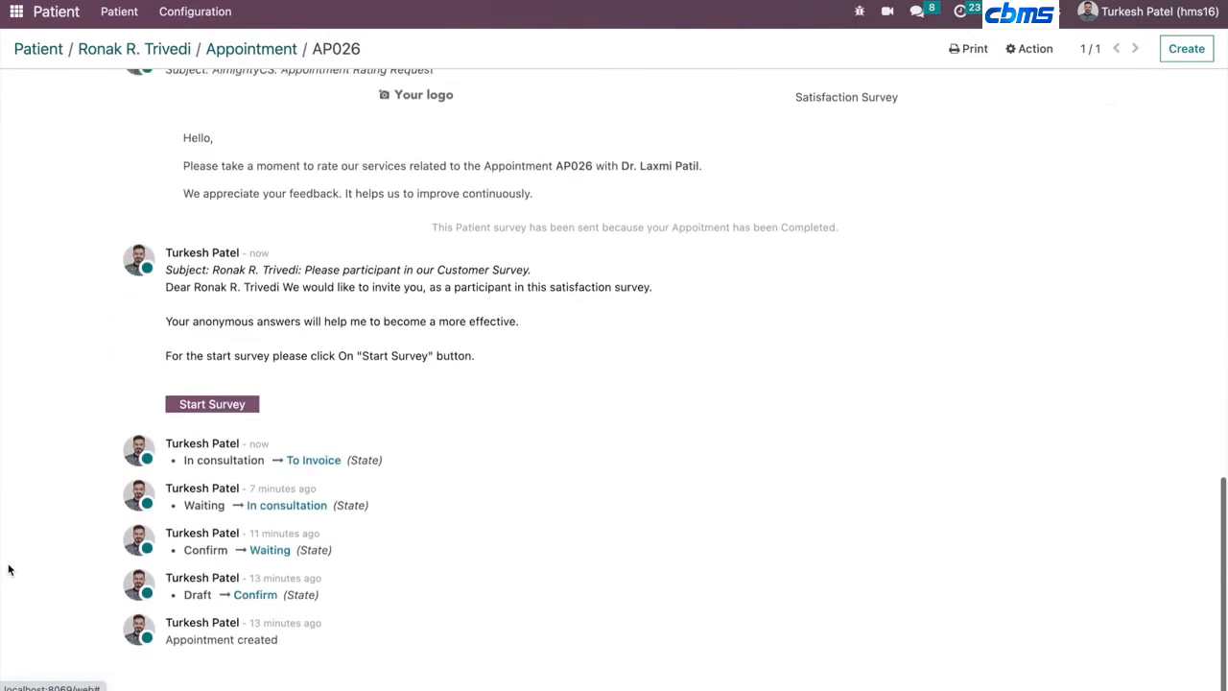
pyautogui.scroll(3, 365, 372)
pyautogui.scroll(1, 364, 369)
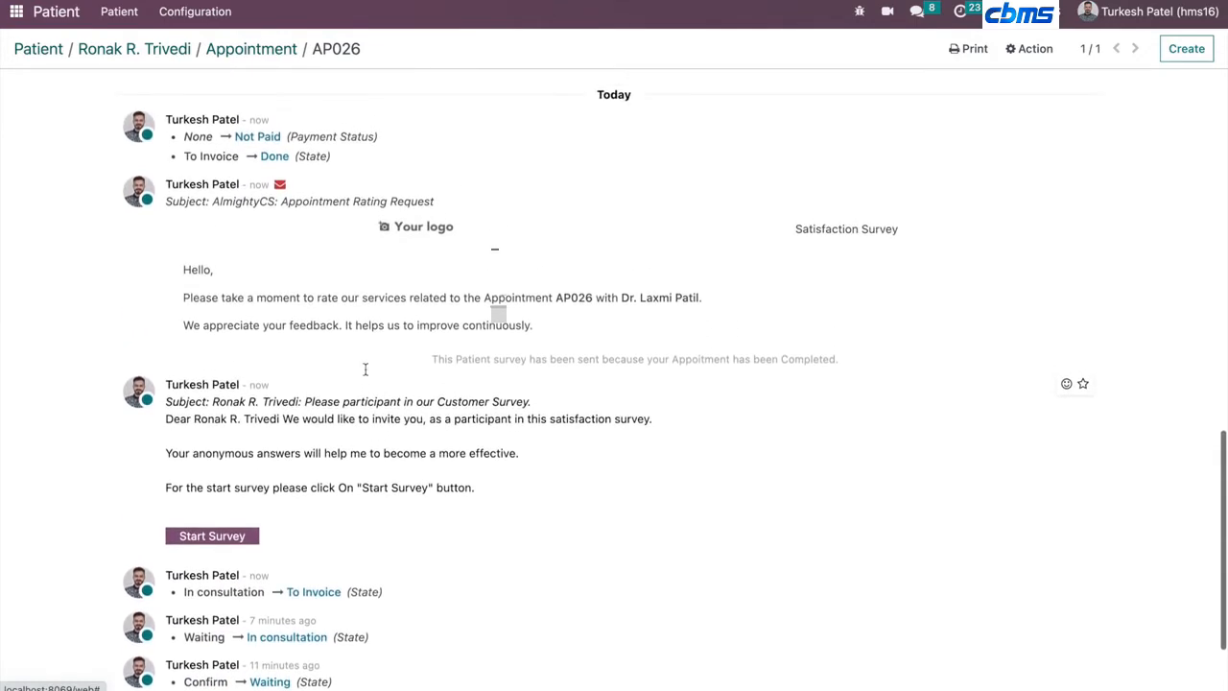
pyautogui.scroll(-4, 365, 372)
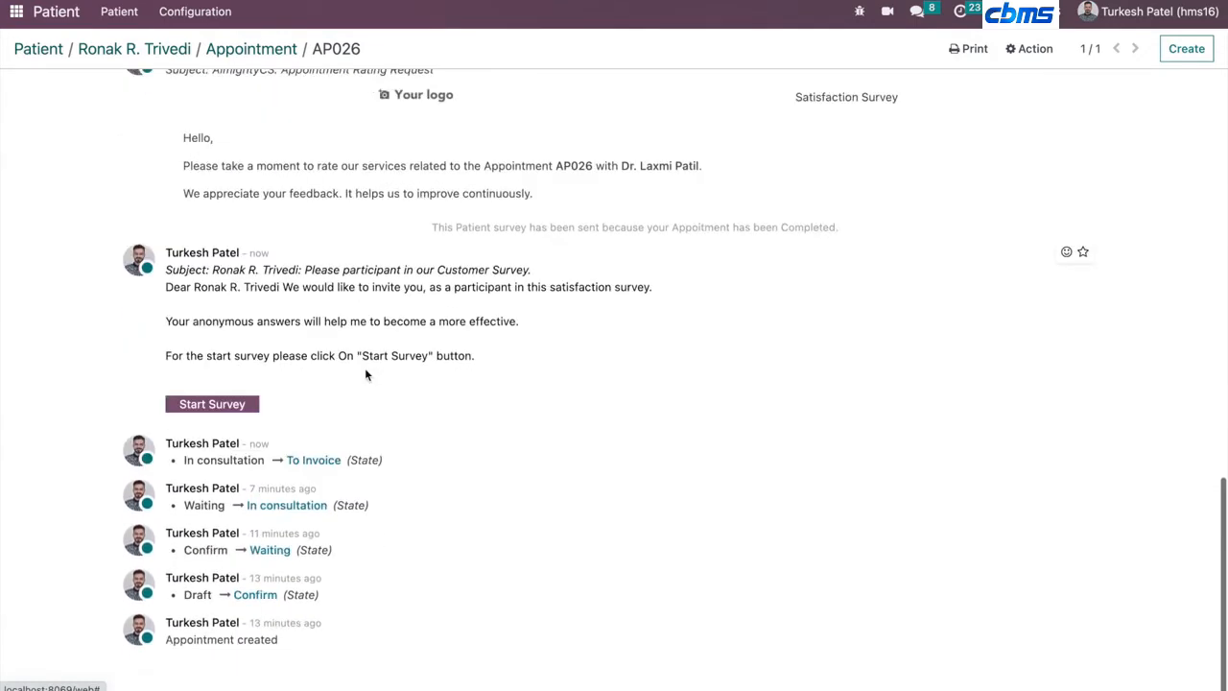
pyautogui.scroll(6, 322, 375)
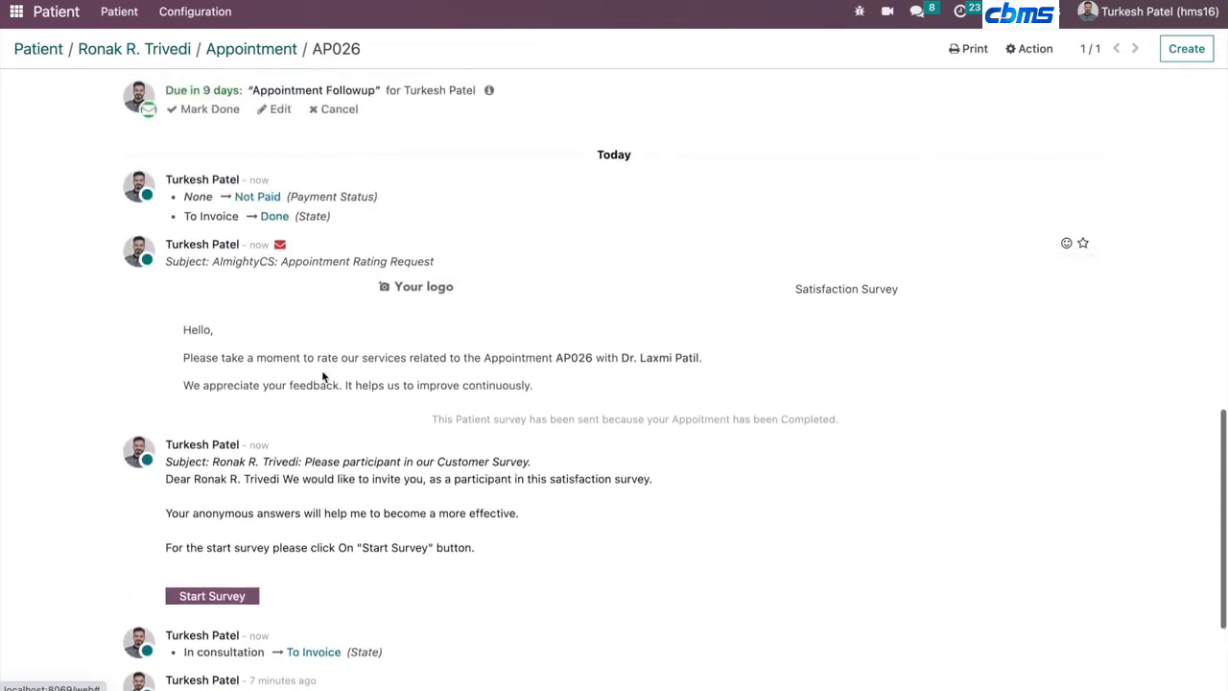
pyautogui.scroll(16, 352, 236)
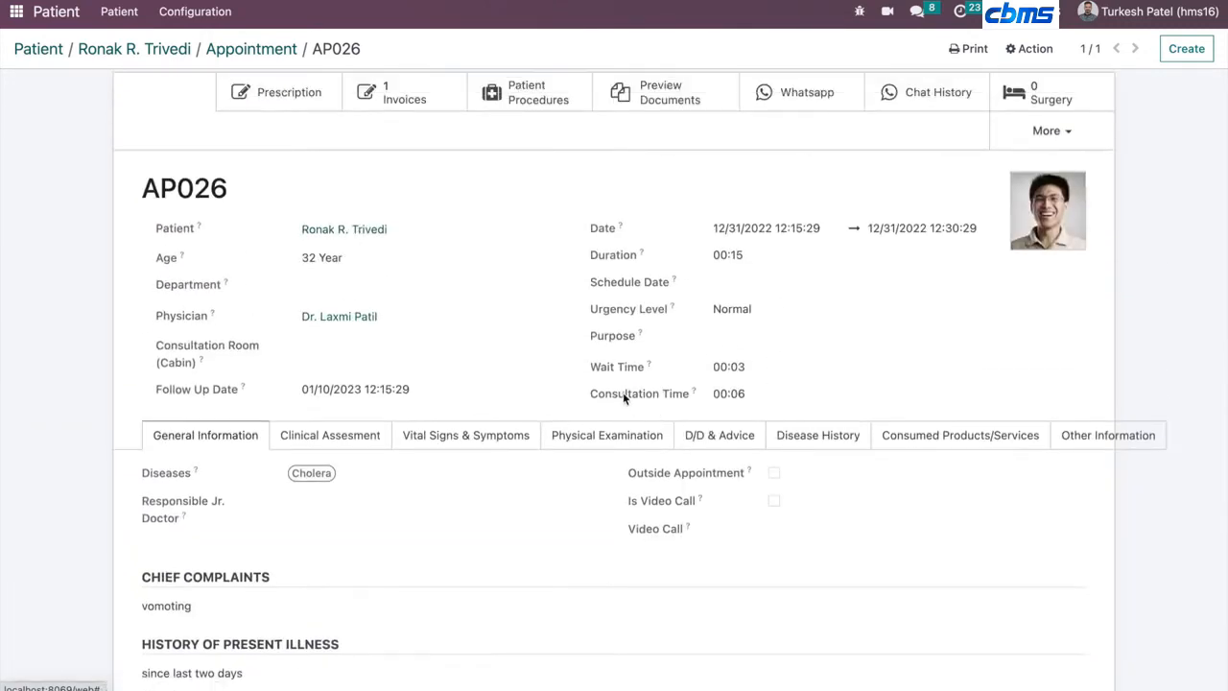
pyautogui.tripleClick(624, 396)
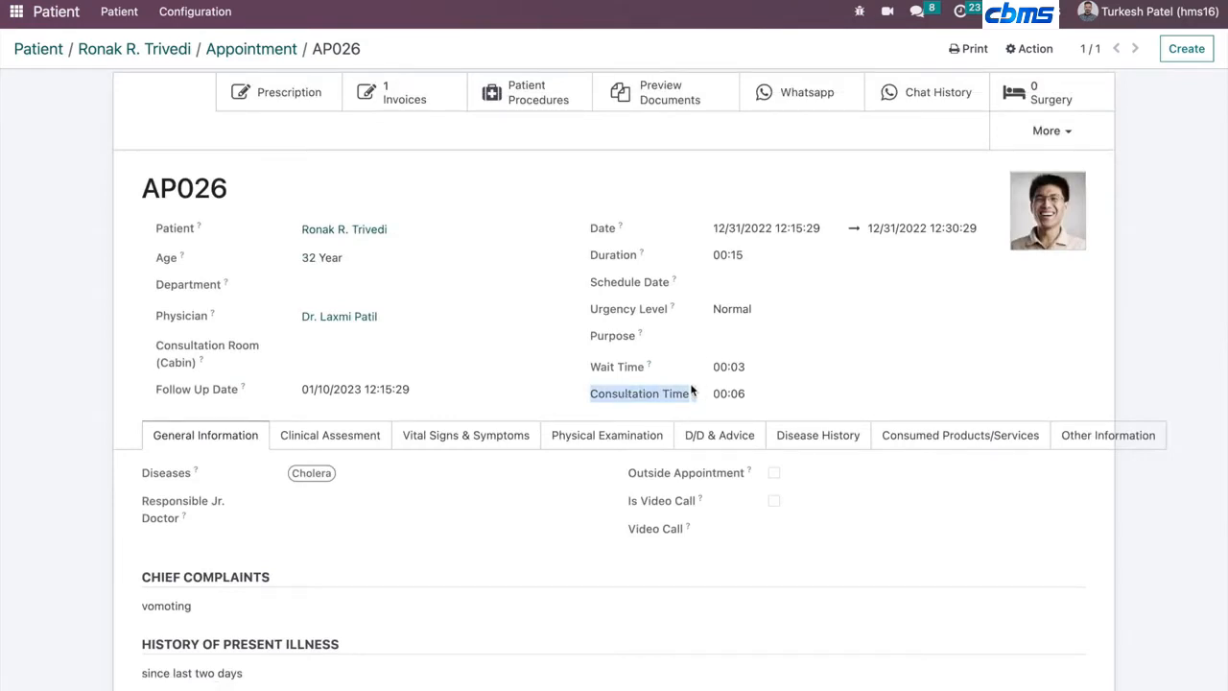
pyautogui.scroll(2, 690, 383)
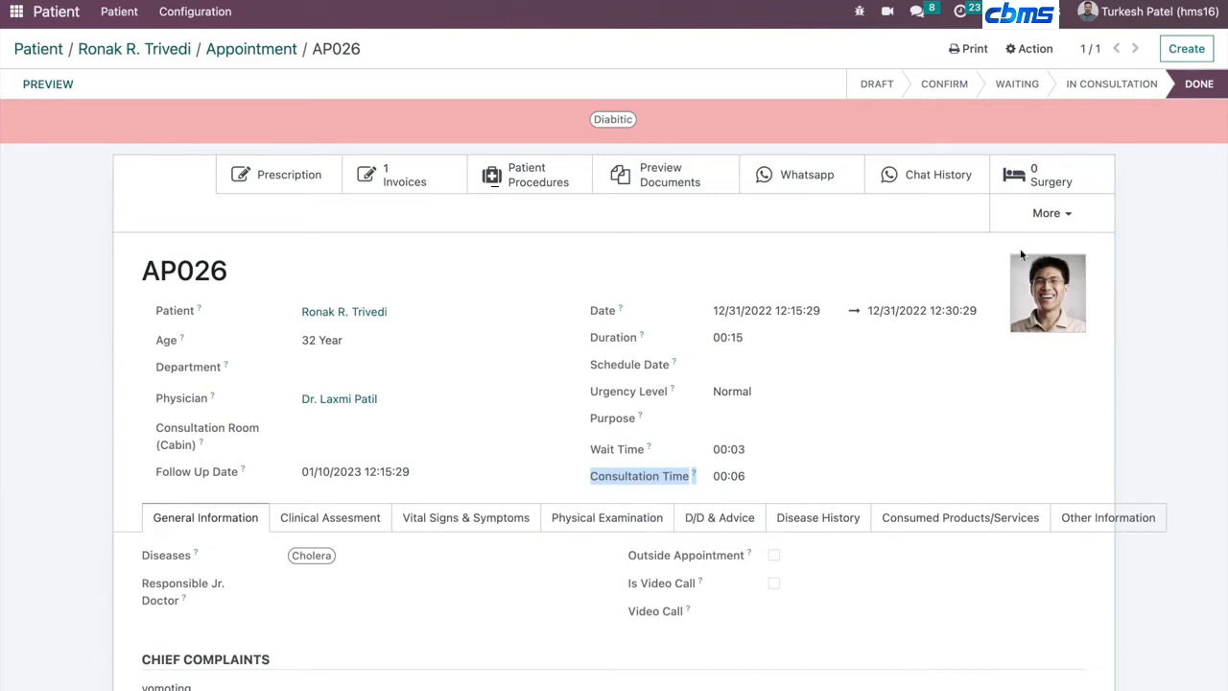
# - Open the appointment's draft invoice, confirm it, and go back to the appointment
pyautogui.click(432, 181)
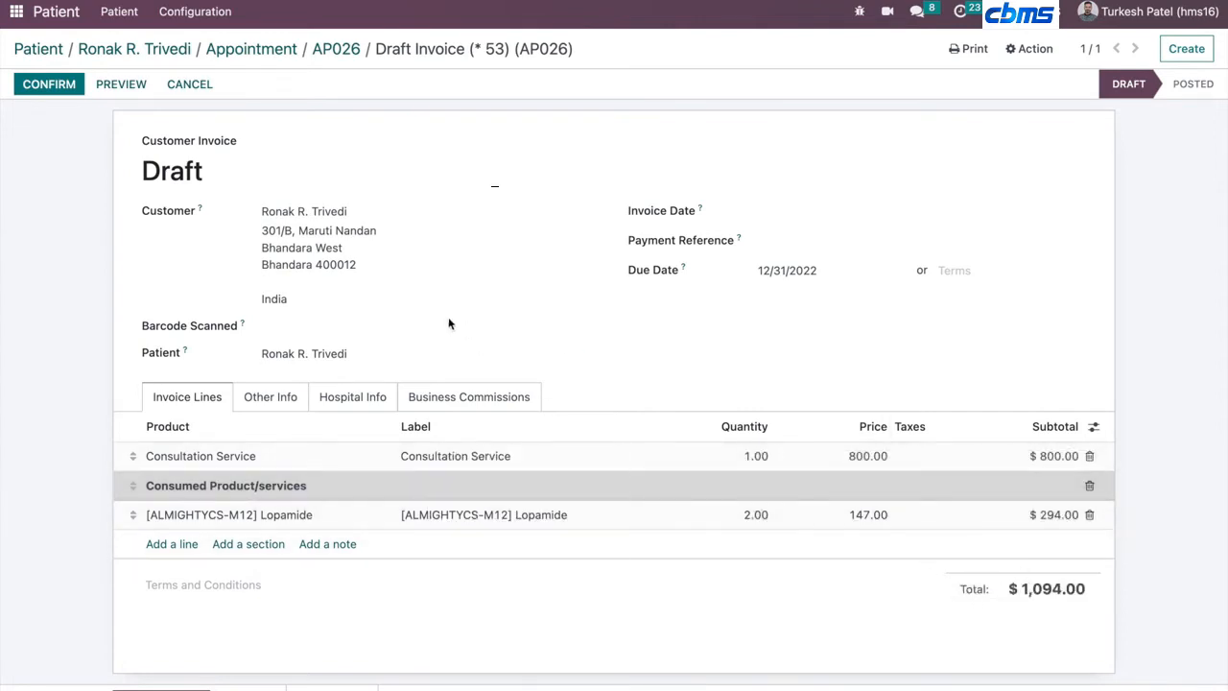
pyautogui.click(34, 87)
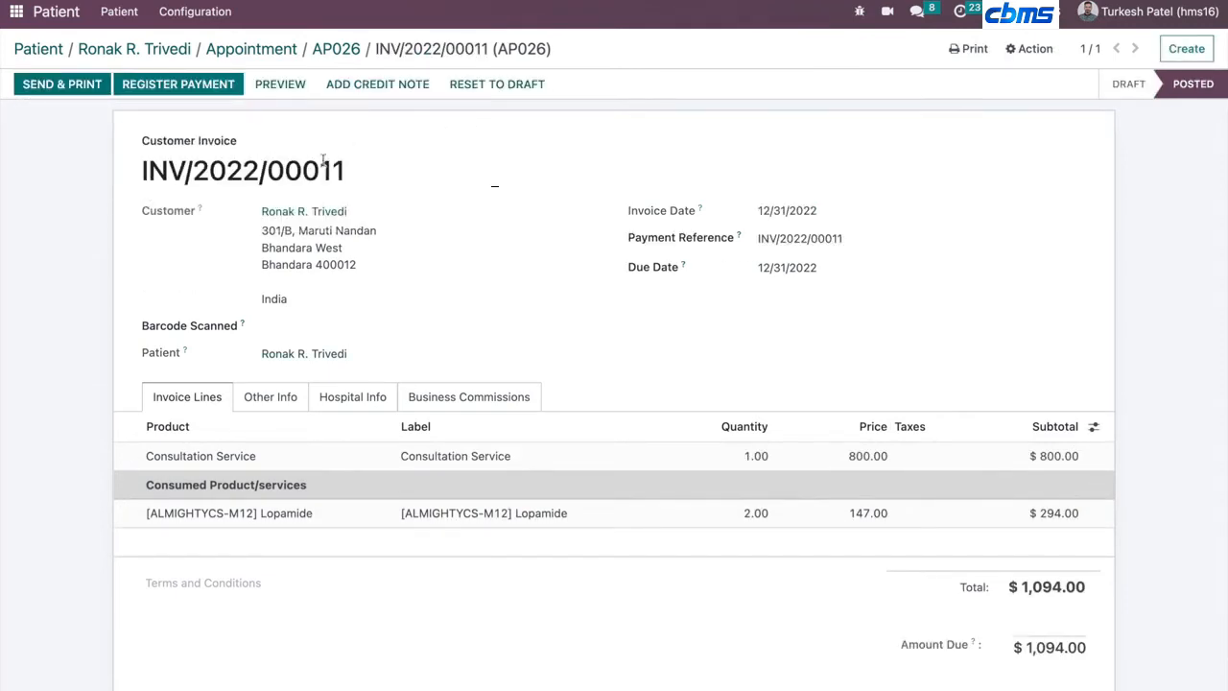
pyautogui.click(347, 44)
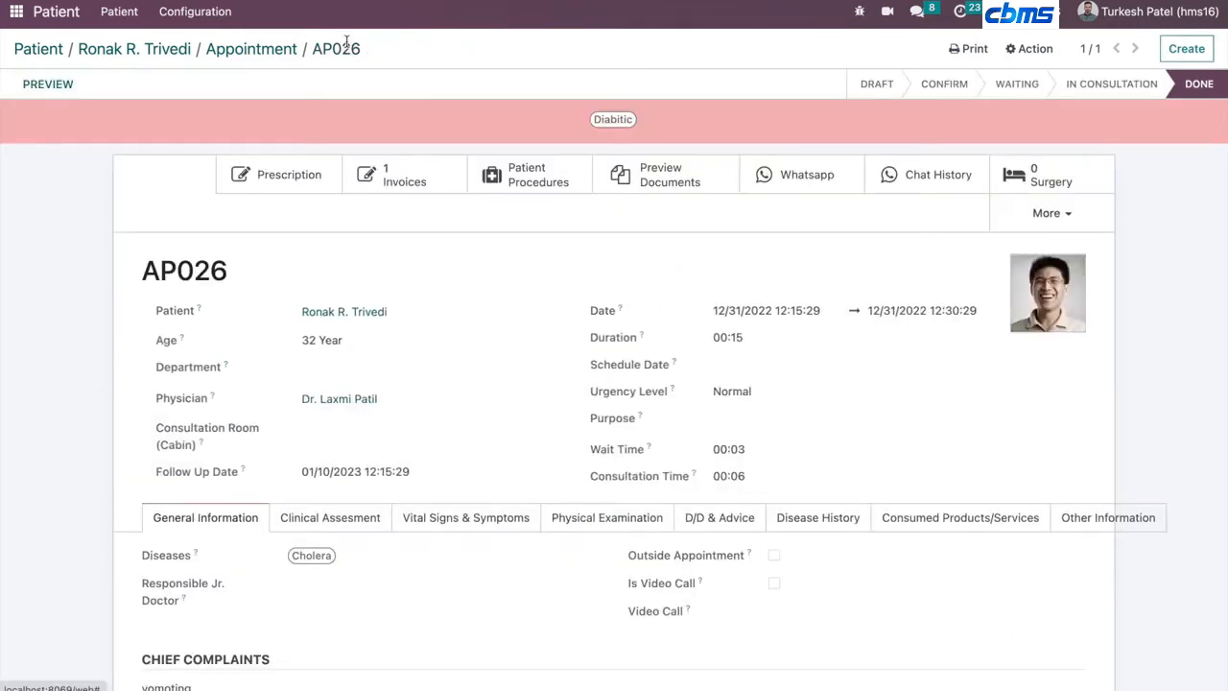
# - Navigate back through the patient record to the full patient list of the Patient app
pyautogui.click(274, 46)
pyautogui.click(171, 47)
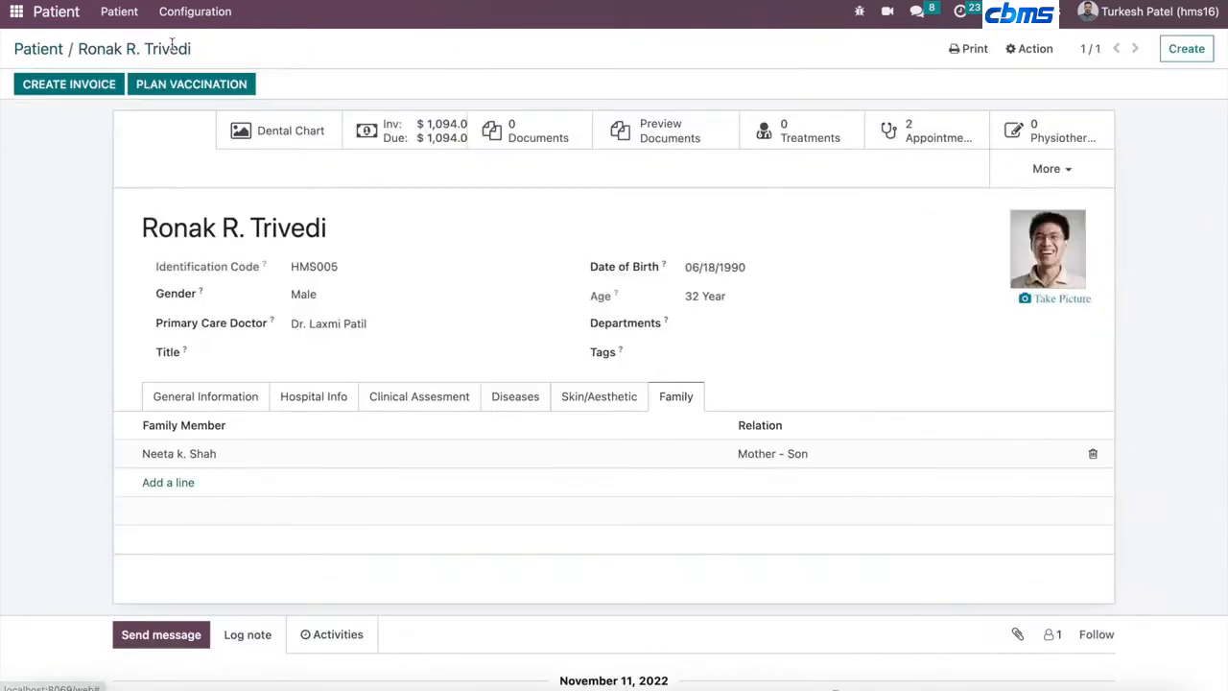
pyautogui.click(49, 51)
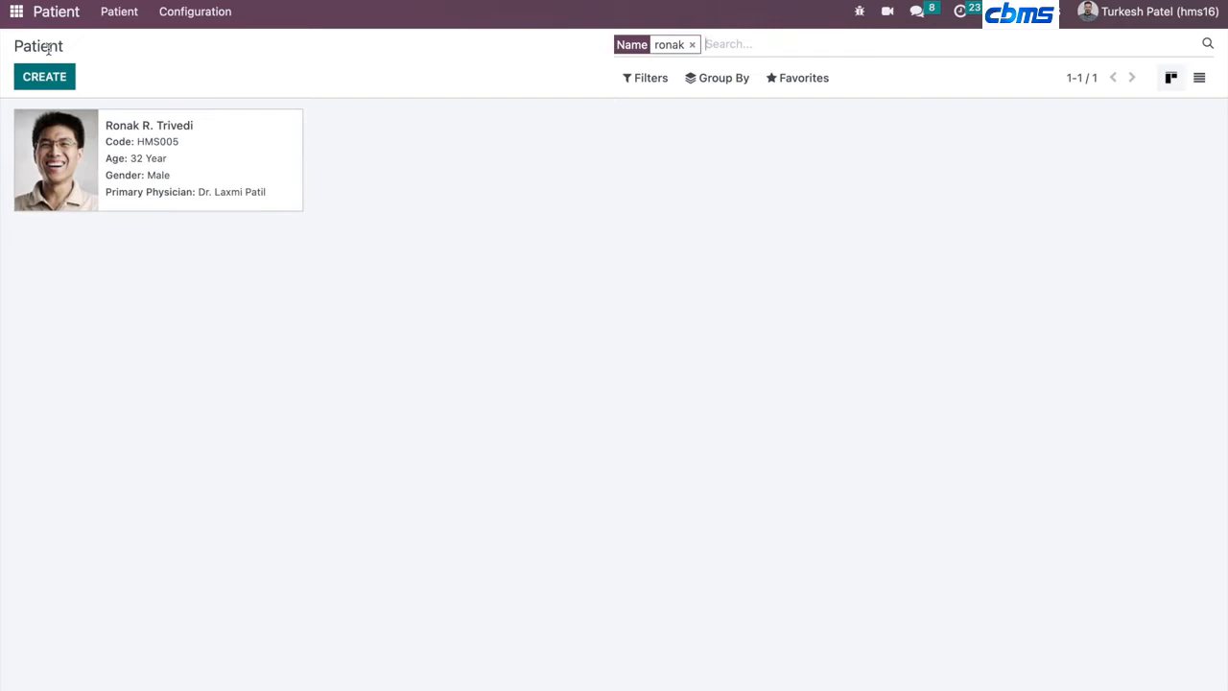
pyautogui.click(16, 13)
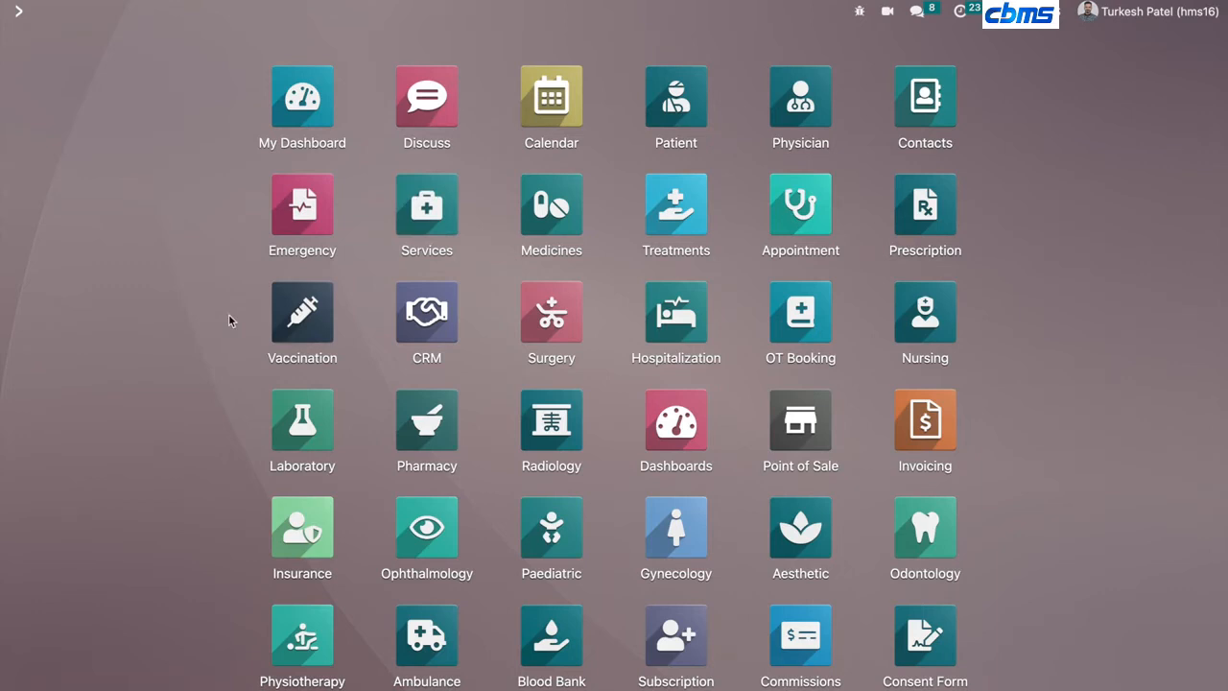
pyautogui.click(707, 122)
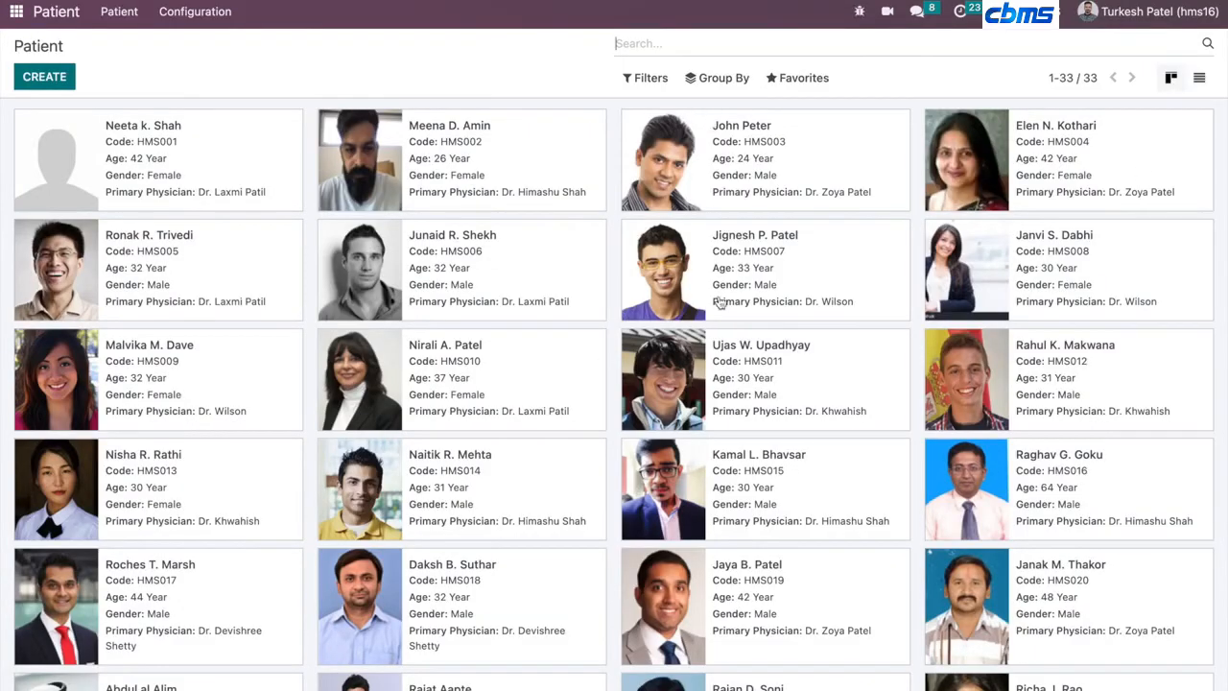
pyautogui.click(1200, 78)
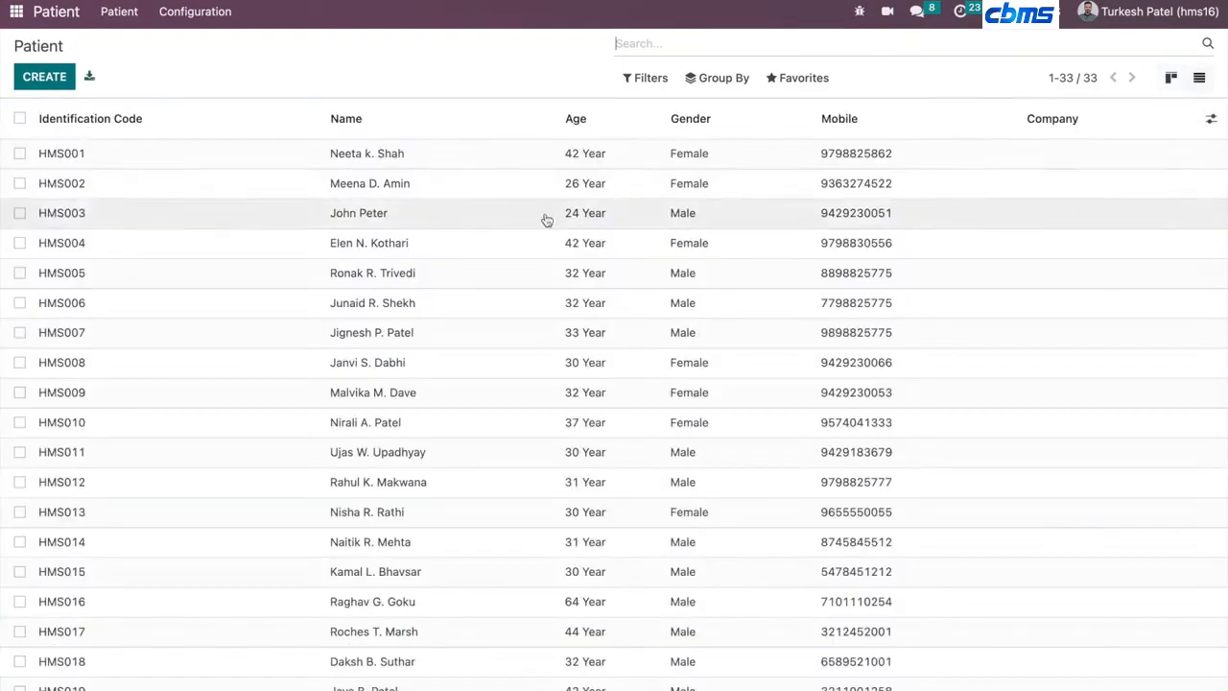
pyautogui.click(1171, 78)
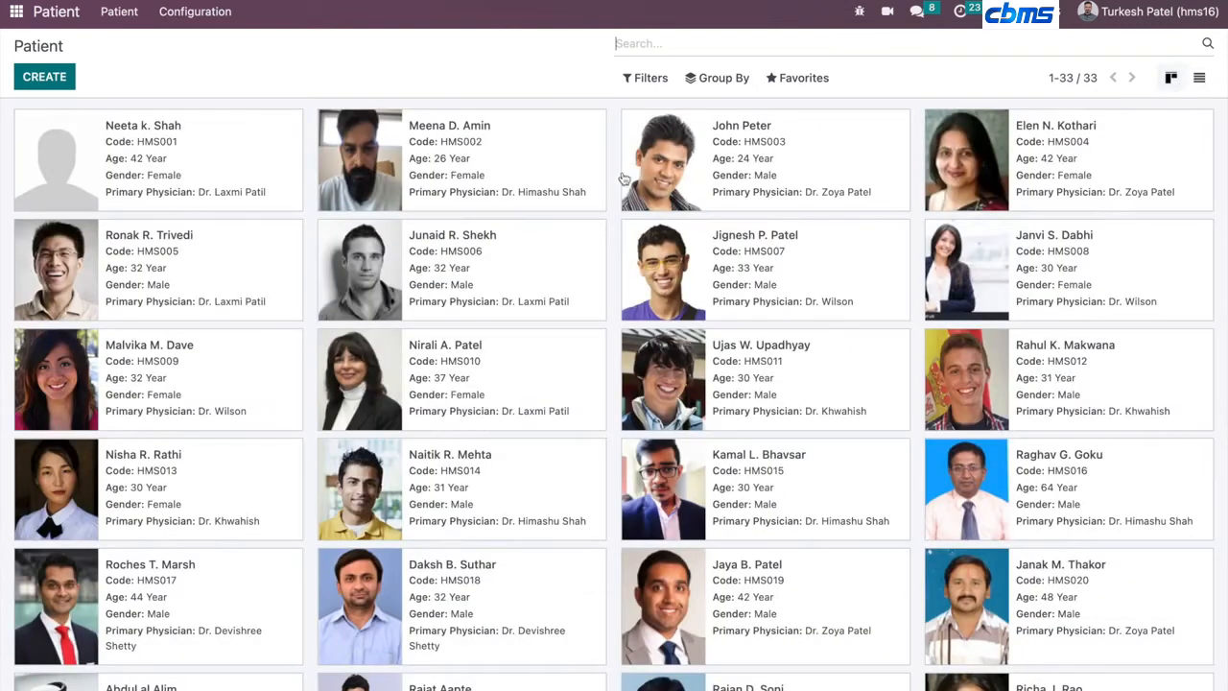
pyautogui.click(205, 158)
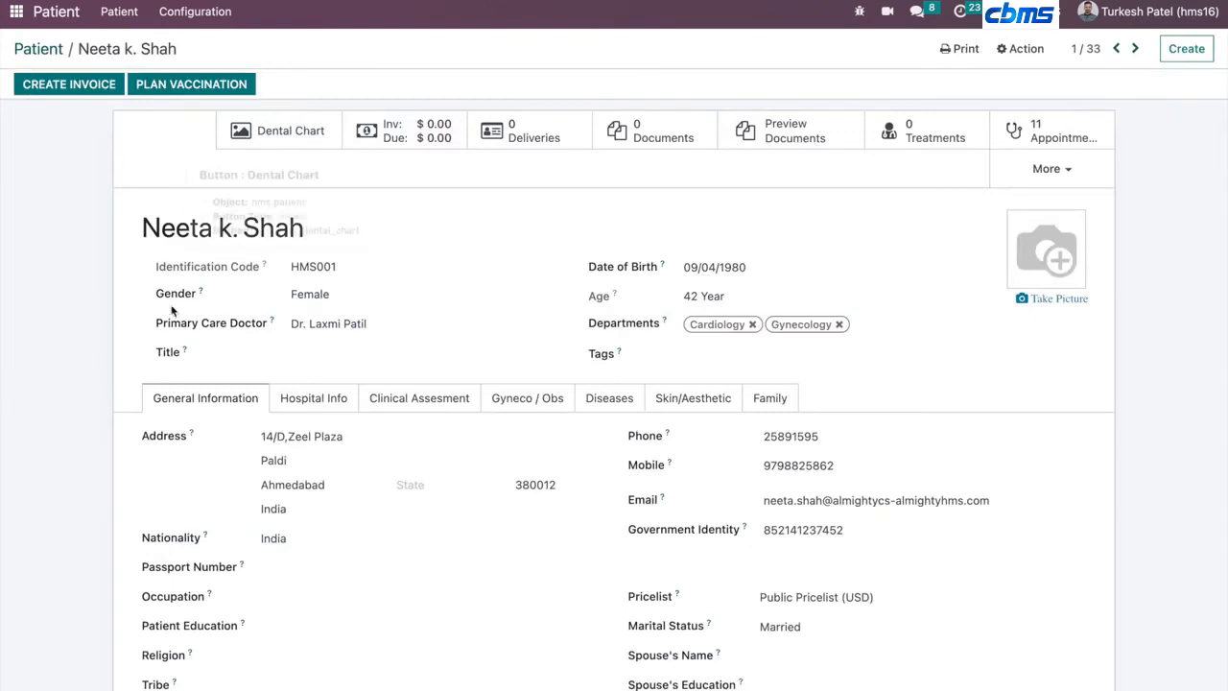
# - Open the Diseases configuration list, browse the ICD-10 diseases, and return to the app menu
pyautogui.click(213, 13)
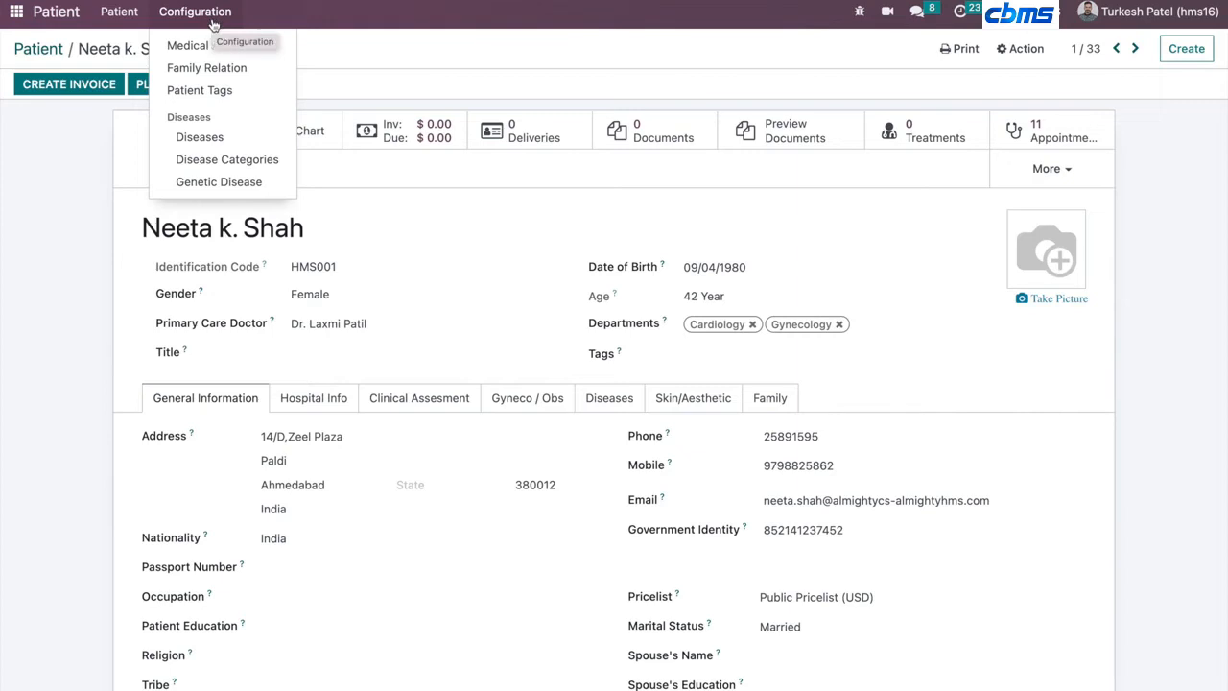
pyautogui.click(182, 140)
pyautogui.scroll(-1, 240, 364)
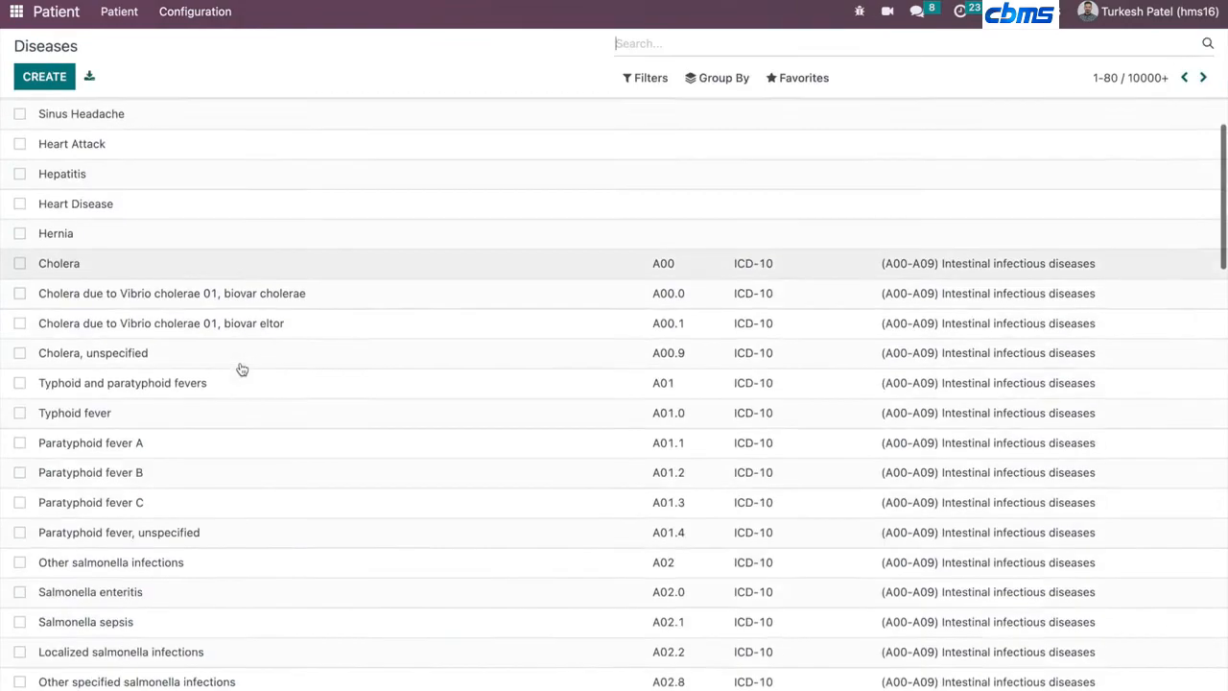
pyautogui.scroll(-15, 241, 369)
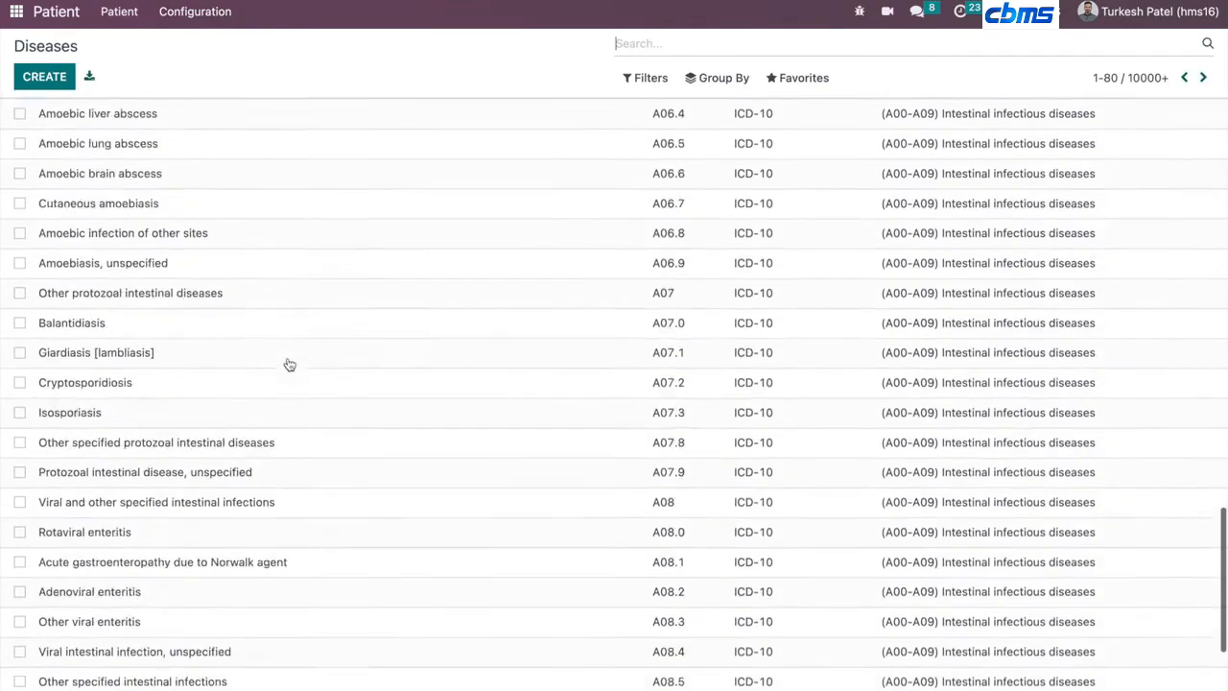
pyautogui.scroll(-2, 290, 364)
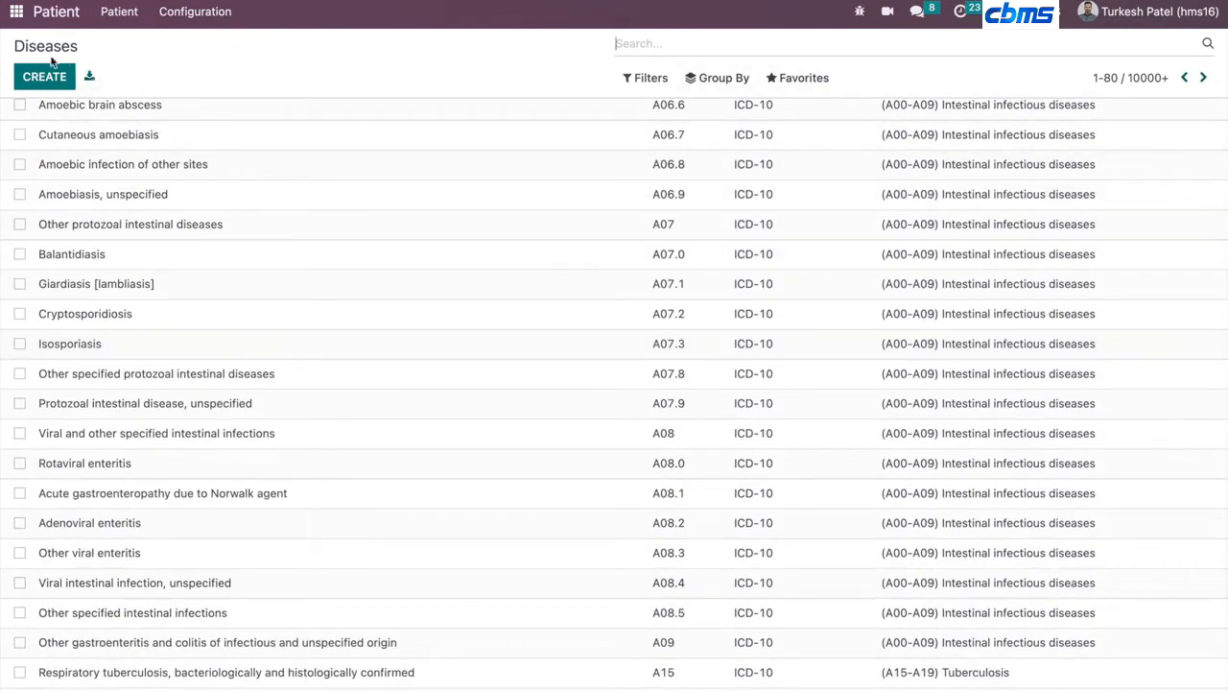
pyautogui.click(16, 13)
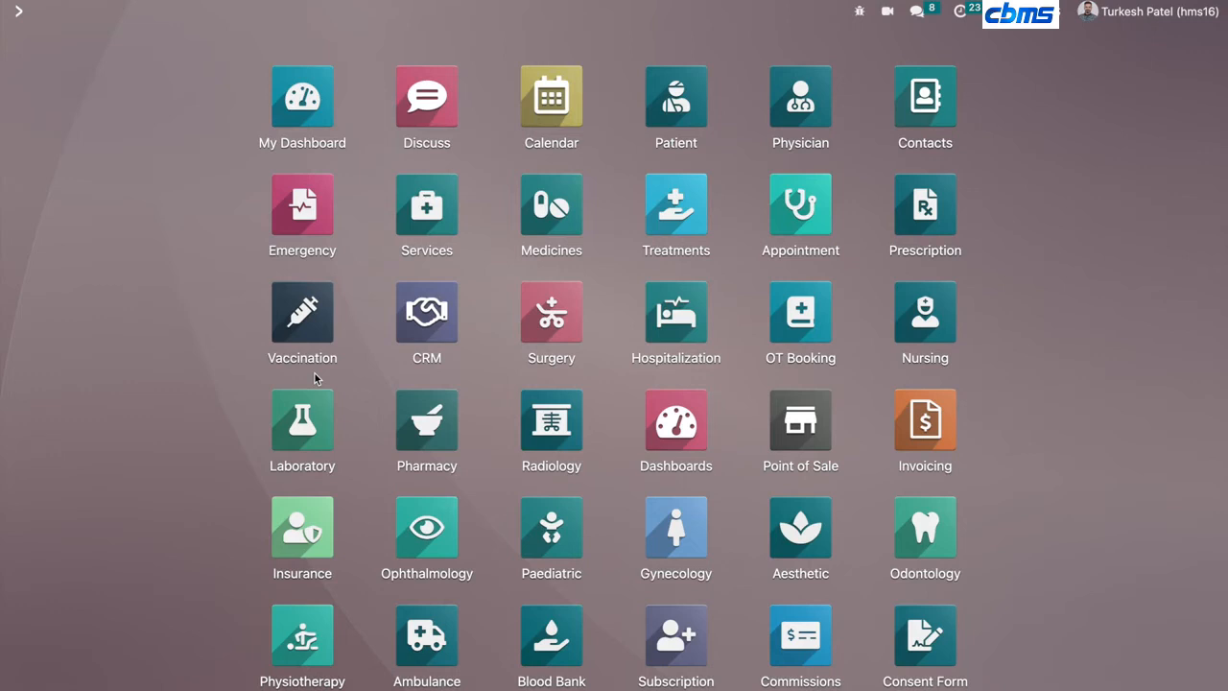
# - Open the Physician app and open the cardiologist physician's record from the kanban
pyautogui.click(804, 102)
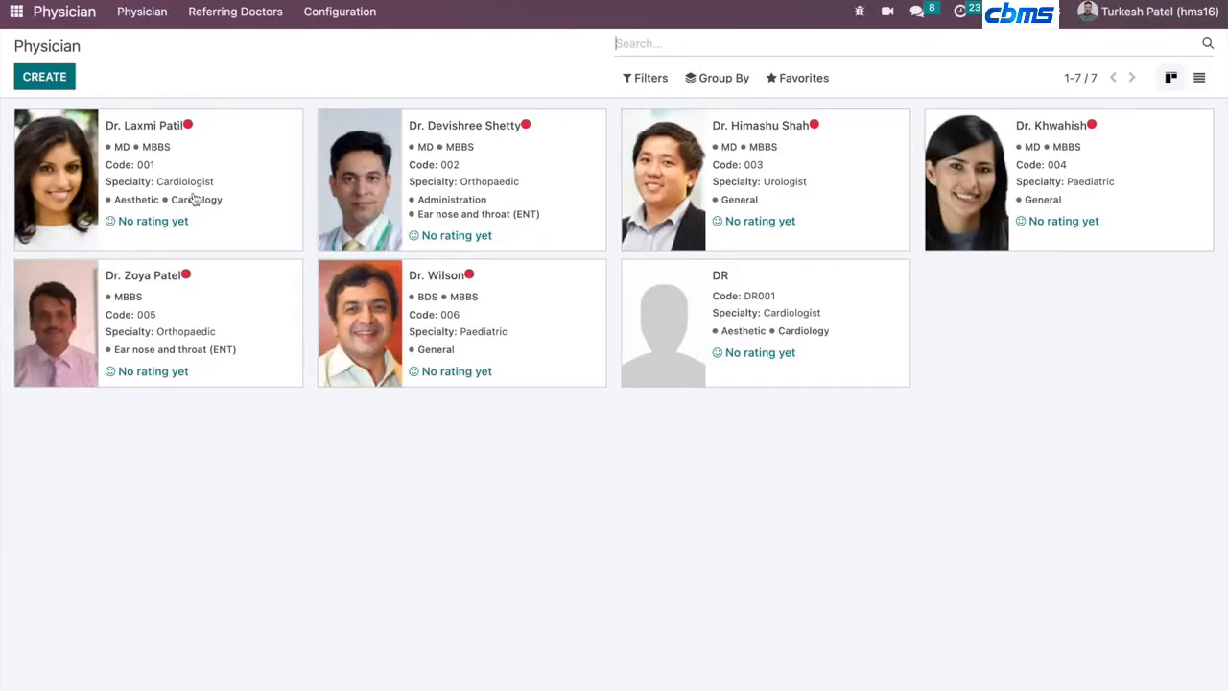
pyautogui.click(260, 154)
pyautogui.click(252, 146)
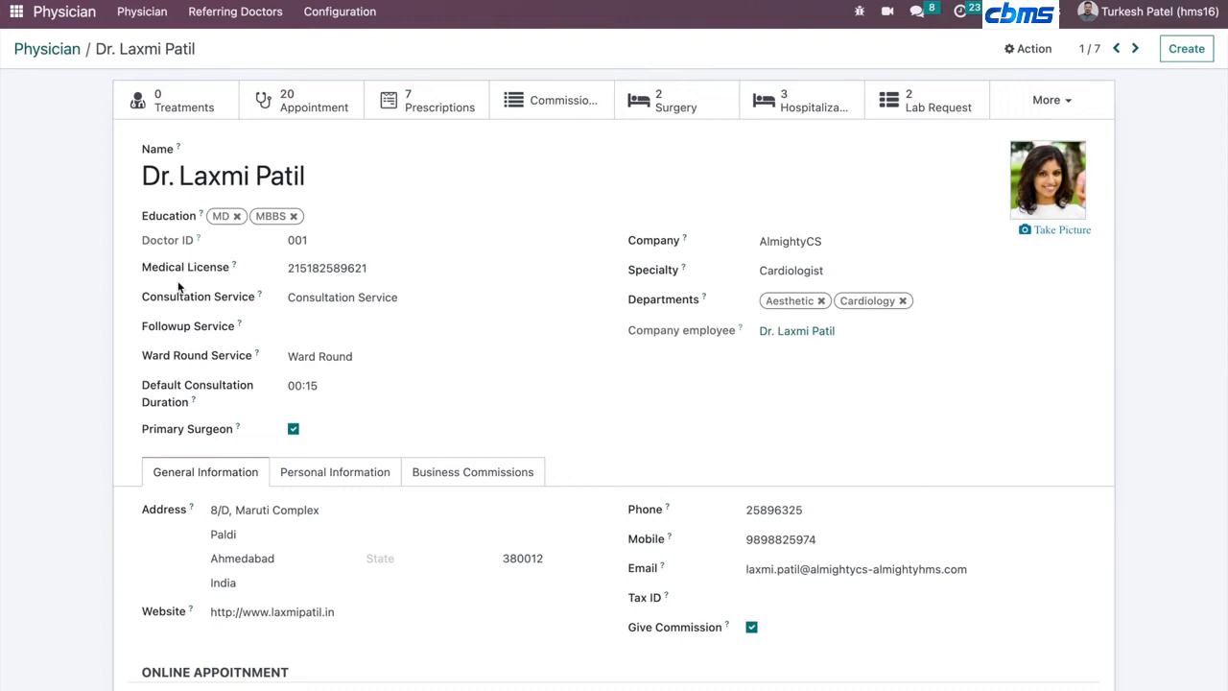
# - Scroll through the physician form and review the Business Commissions tab's commission rules
pyautogui.click(398, 275)
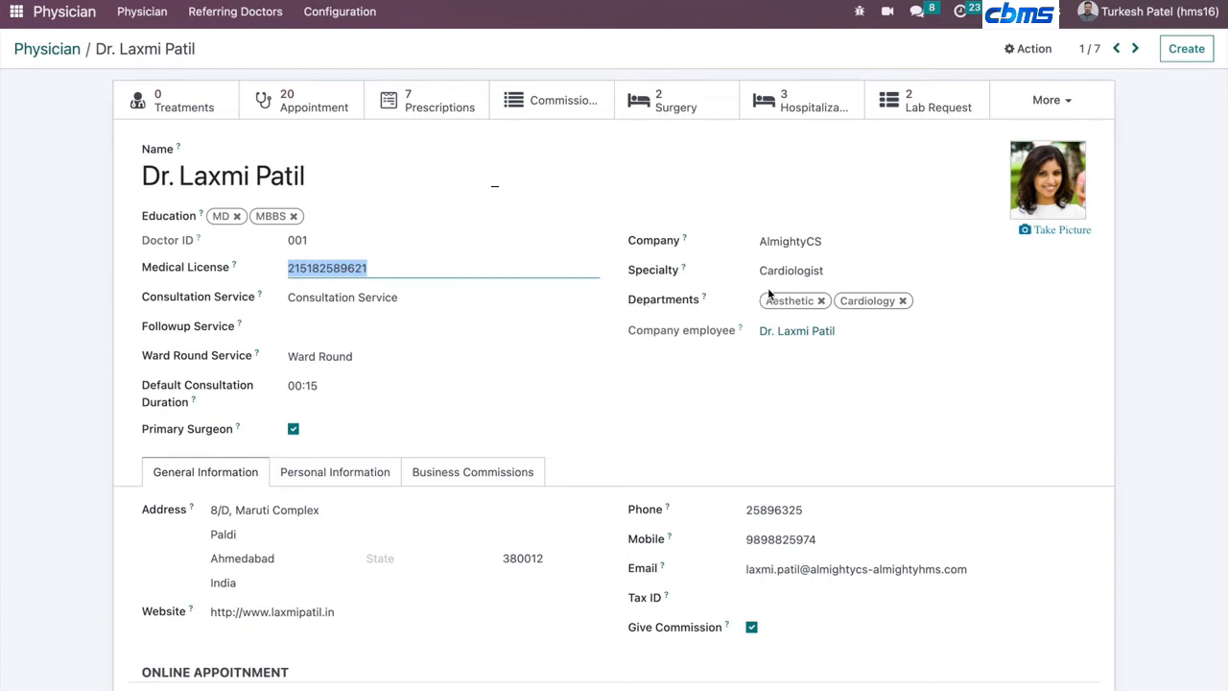
pyautogui.scroll(-4, 496, 455)
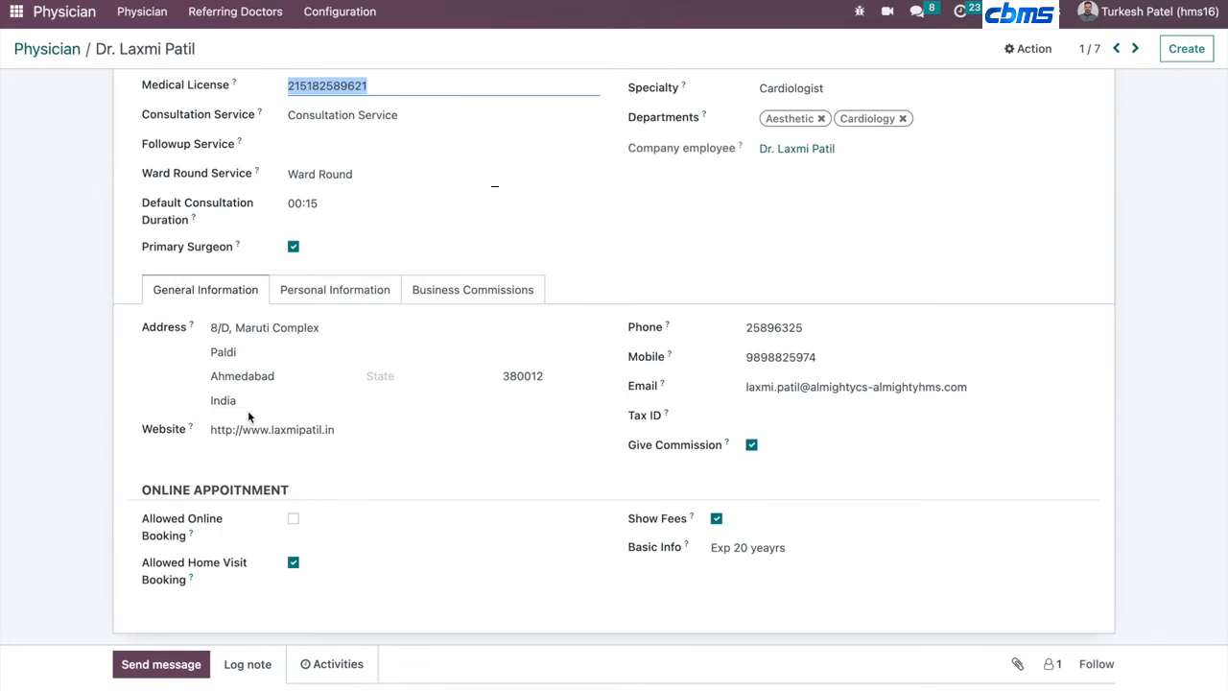
pyautogui.scroll(-1, 58, 518)
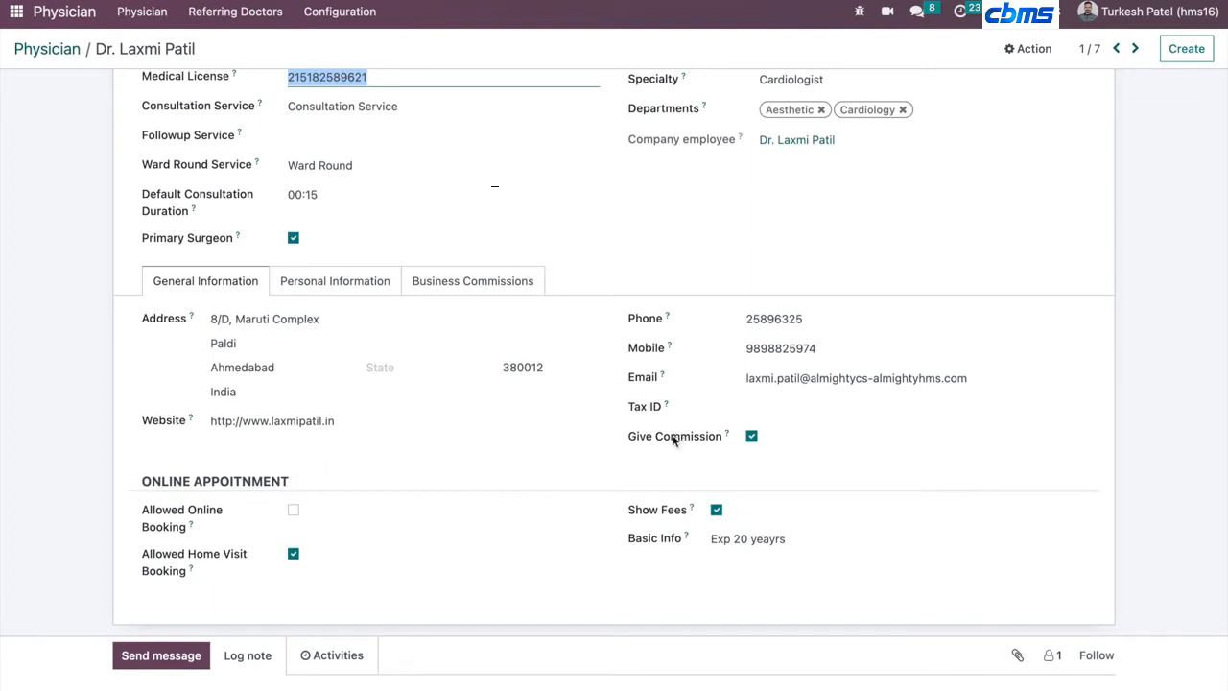
pyautogui.click(489, 283)
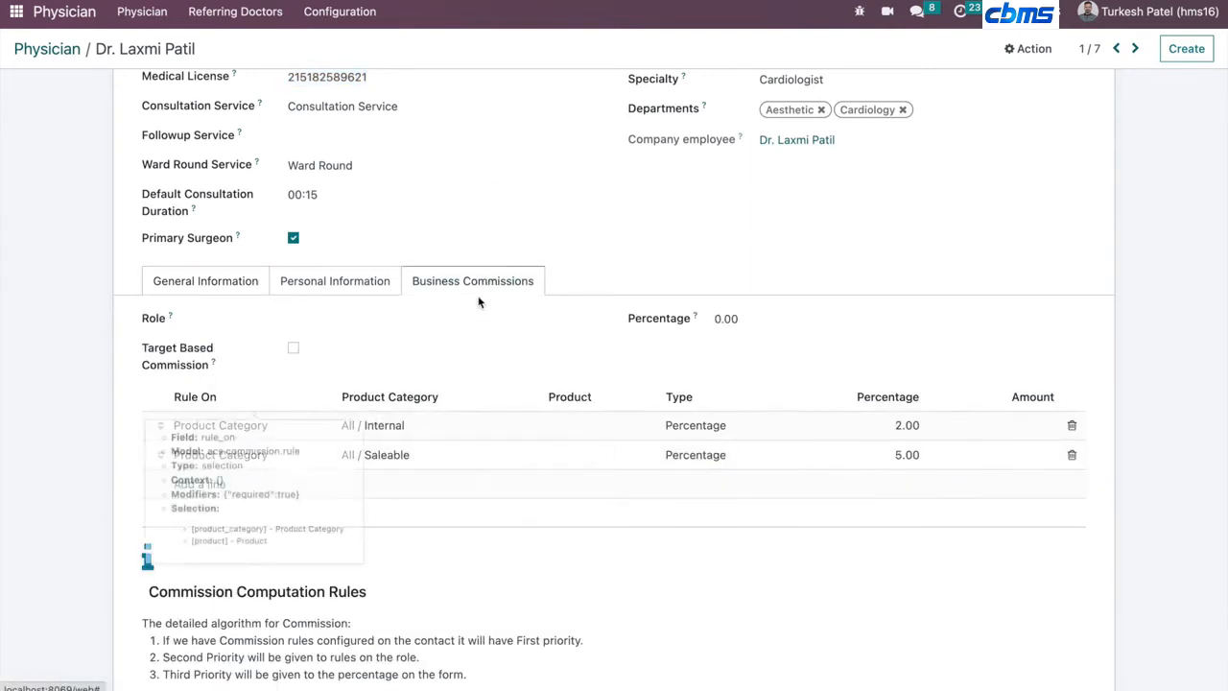
pyautogui.scroll(-3, 329, 384)
pyautogui.scroll(2, 330, 453)
pyautogui.scroll(1, 329, 453)
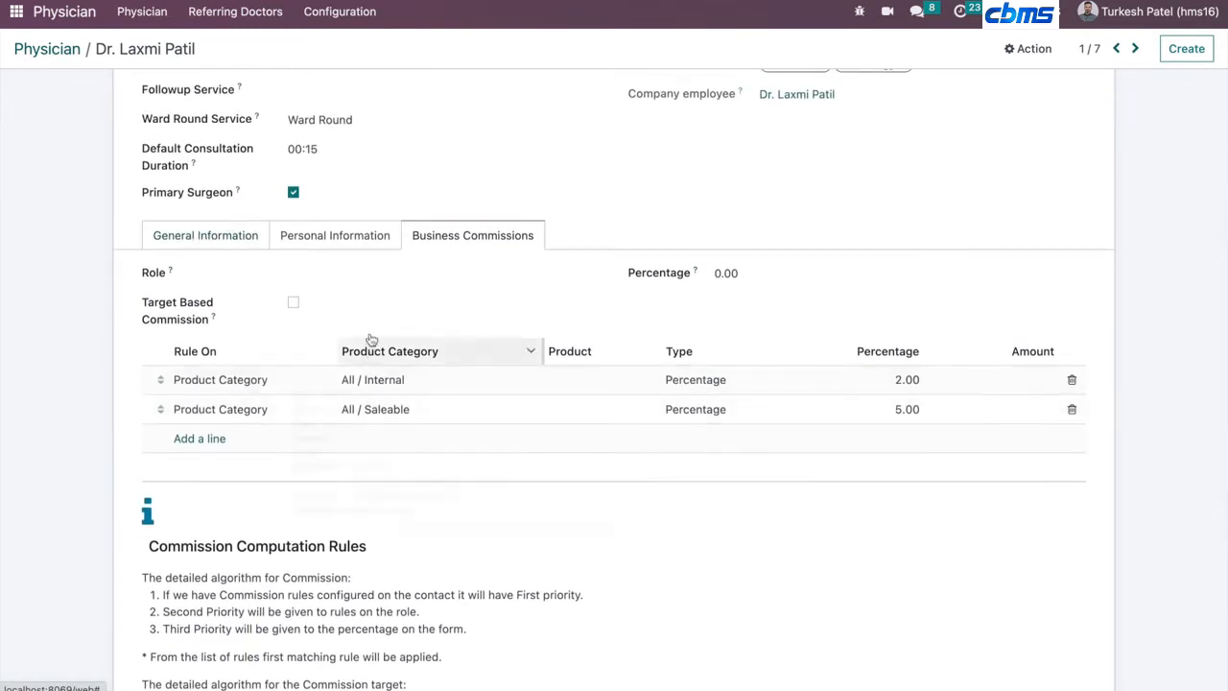
# - Review the physician's General Information and Personal Information tabs, including the signature
pyautogui.click(204, 236)
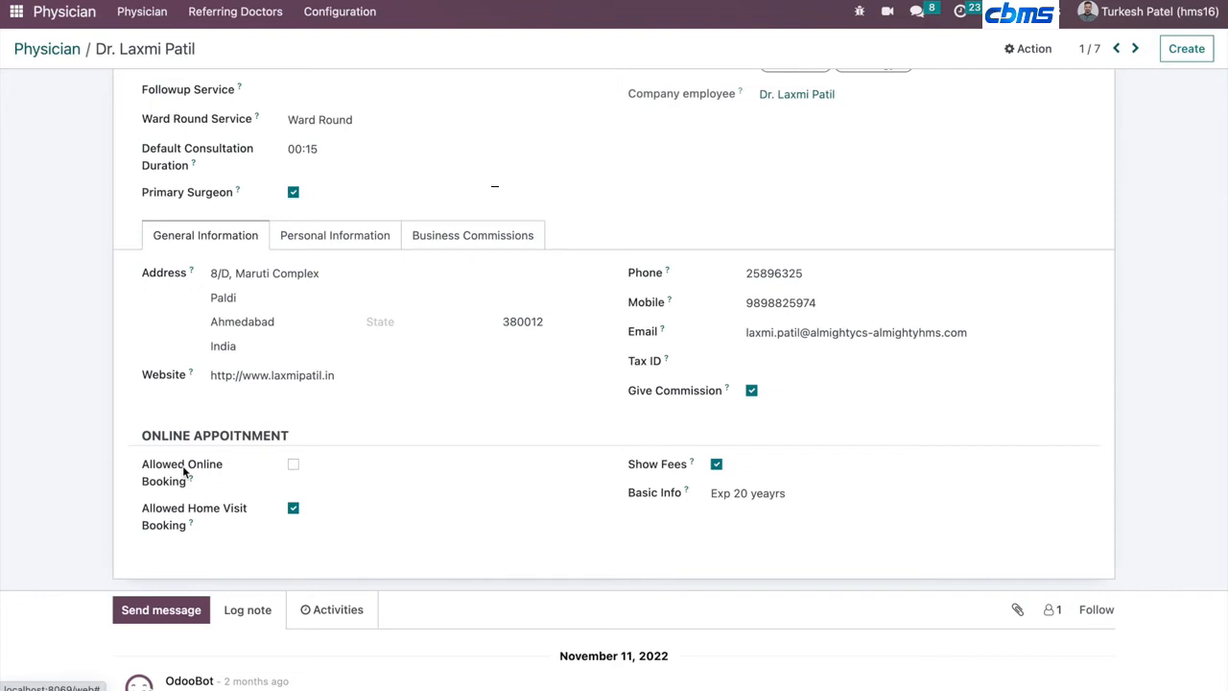
pyautogui.click(343, 236)
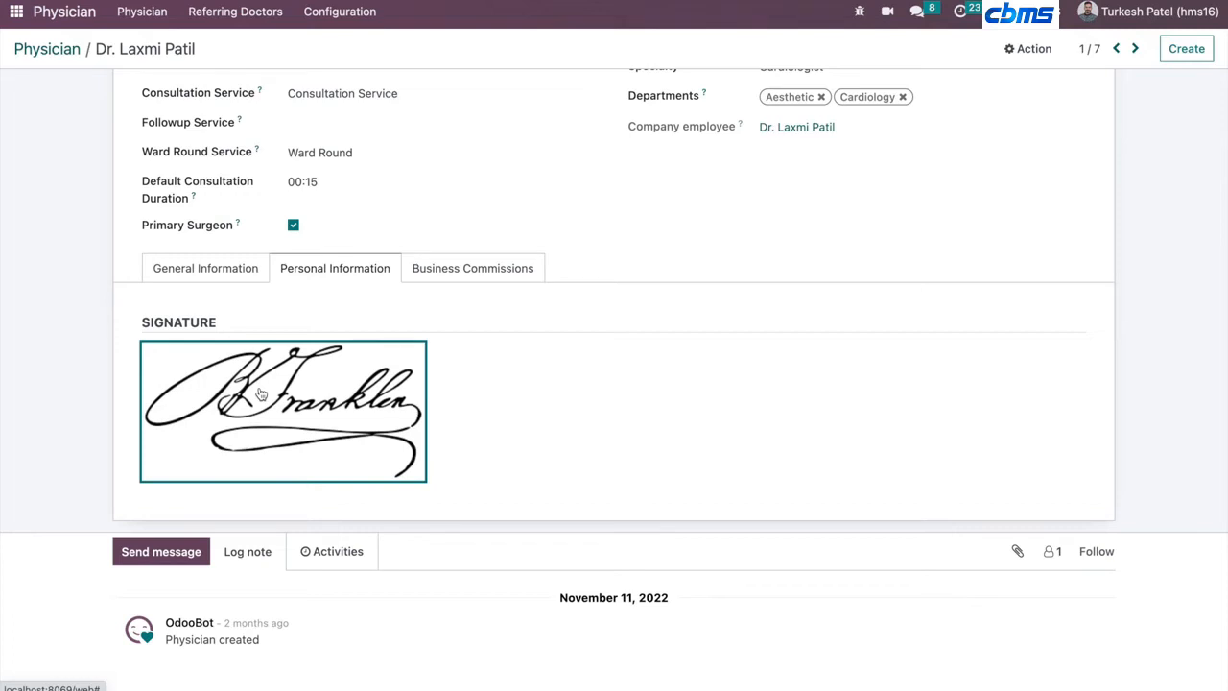
pyautogui.scroll(3, 192, 320)
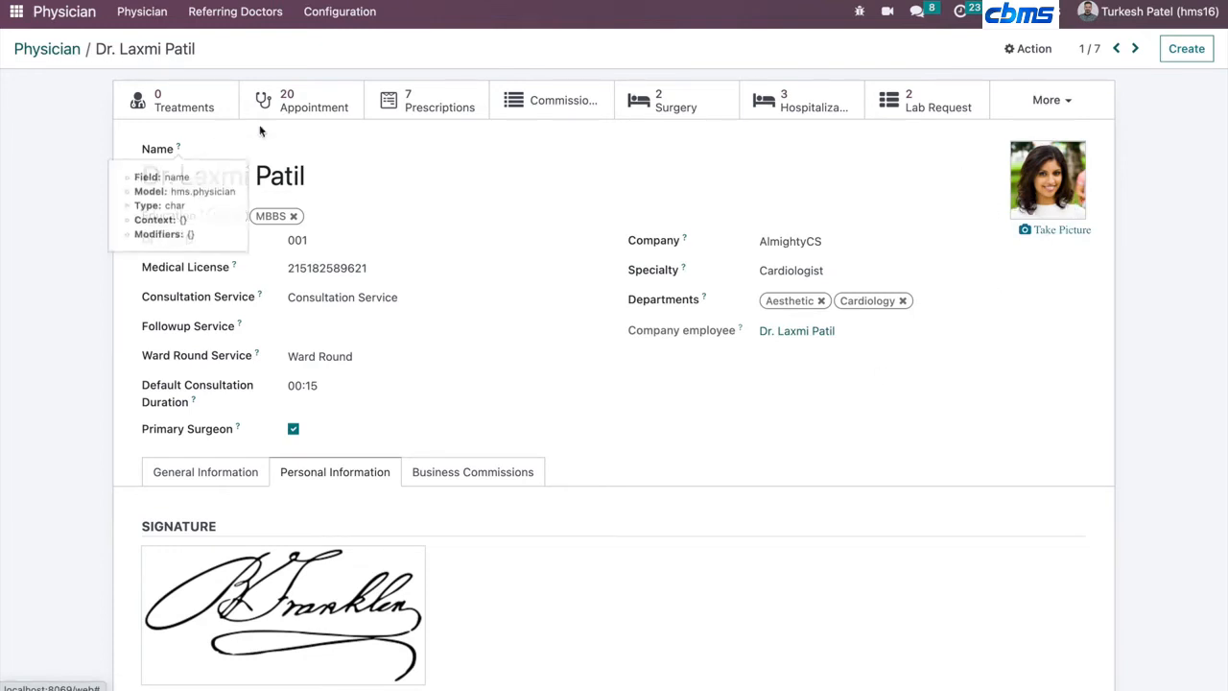
# - Open the More list, view the physician's appointments list, and return to the physician record
pyautogui.click(1027, 104)
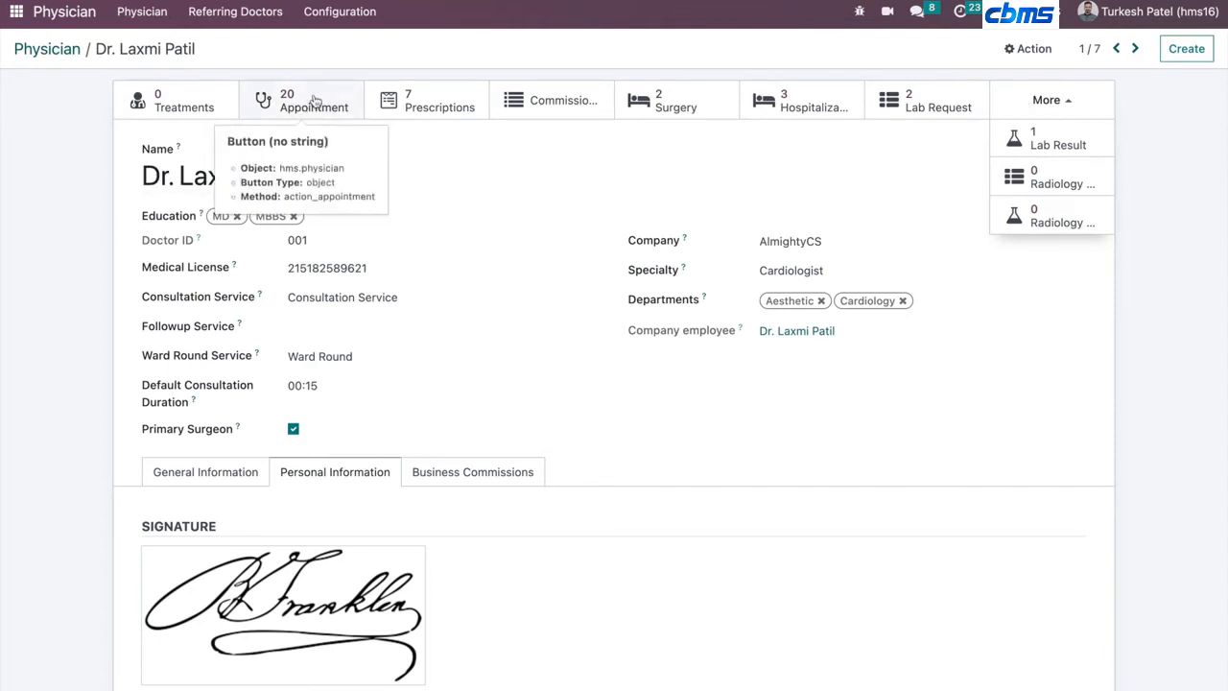
pyautogui.click(315, 101)
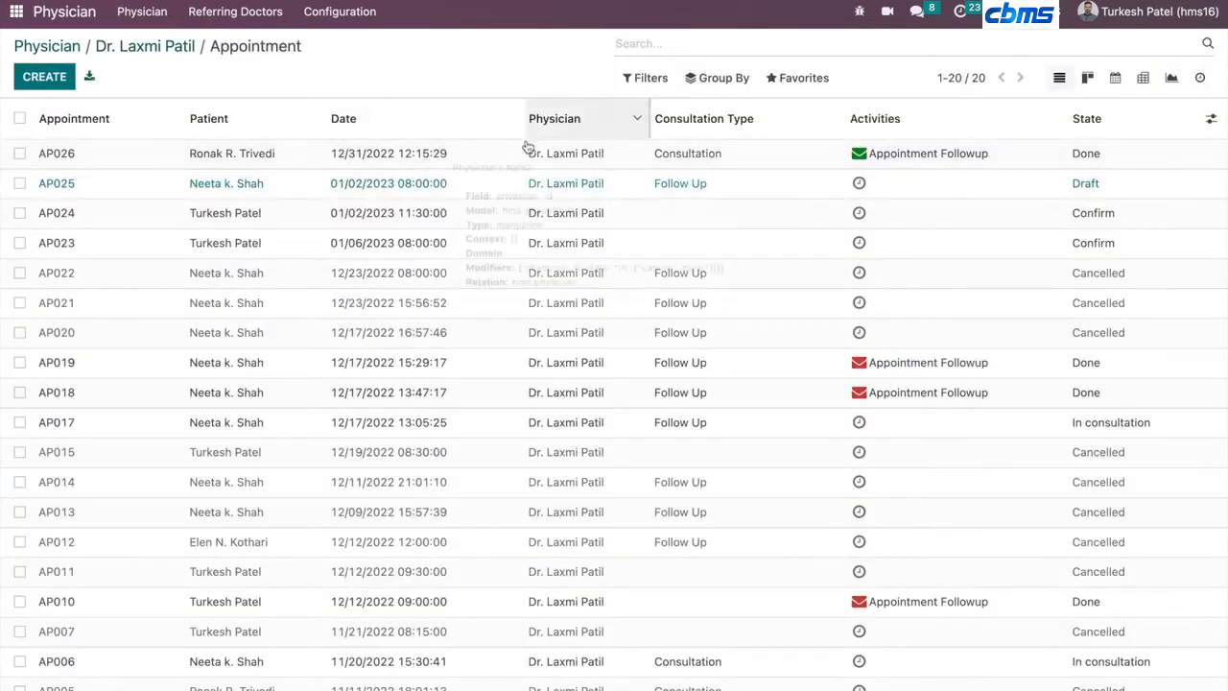
pyautogui.click(173, 48)
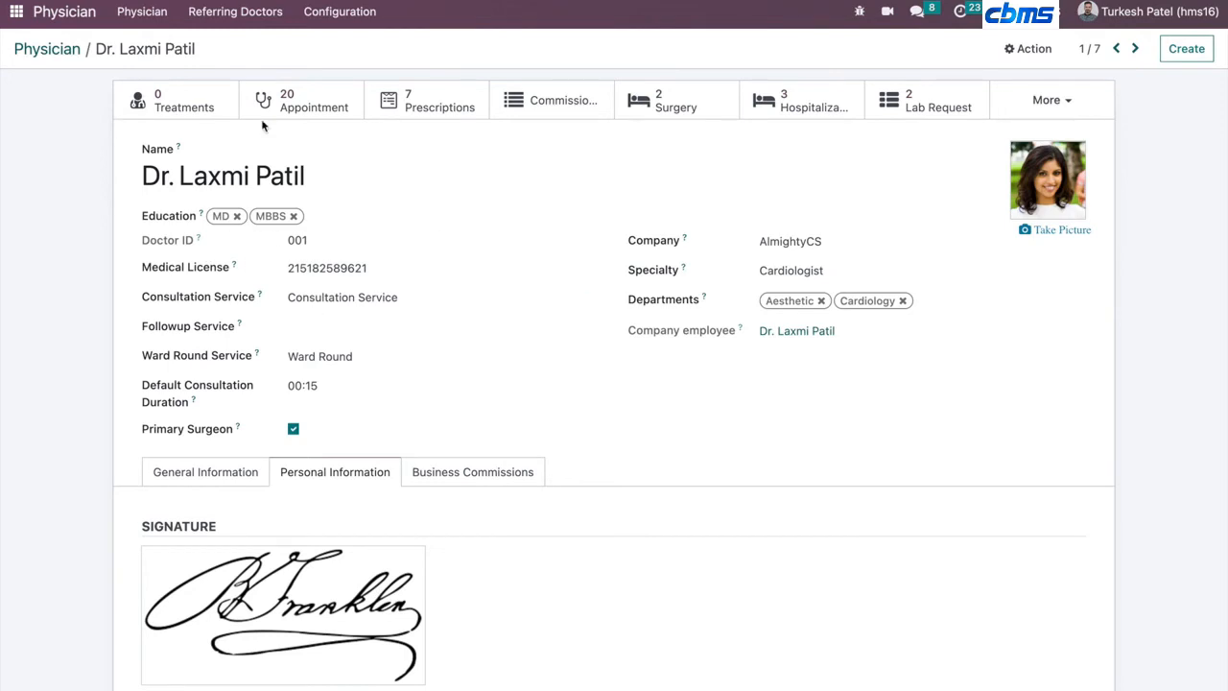
# - Return to the app menu and open the Services app by searching for ser
pyautogui.click(15, 17)
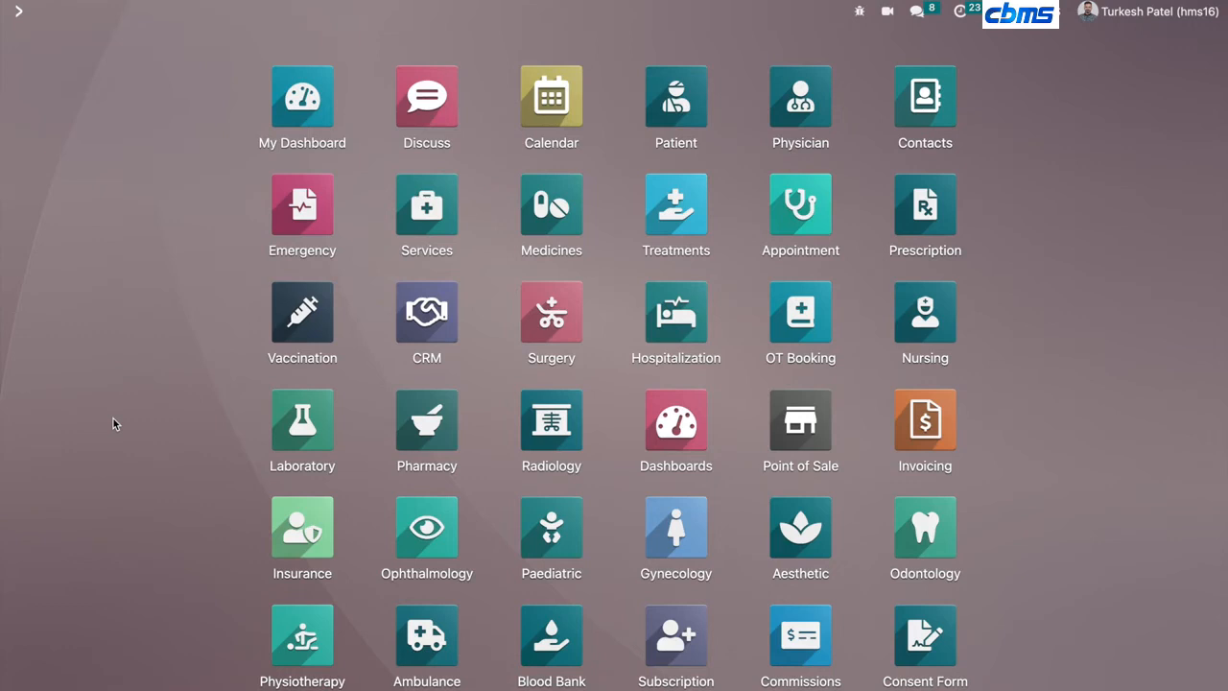
pyautogui.write('ser')
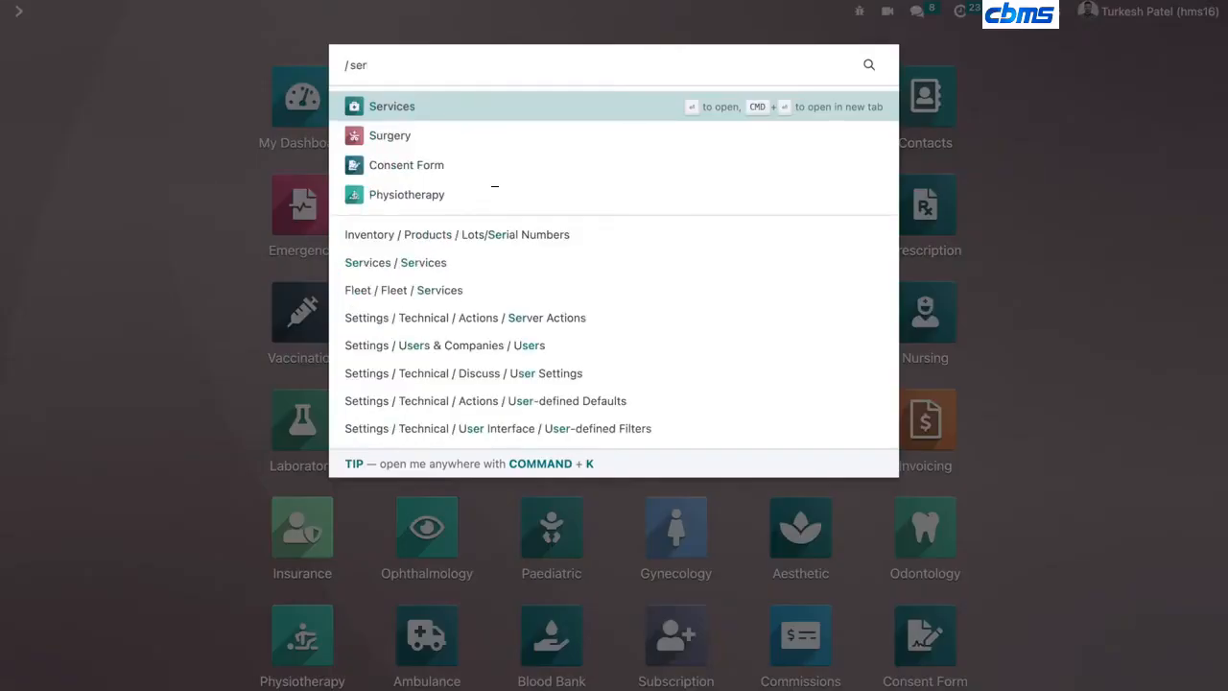
pyautogui.press('Return')
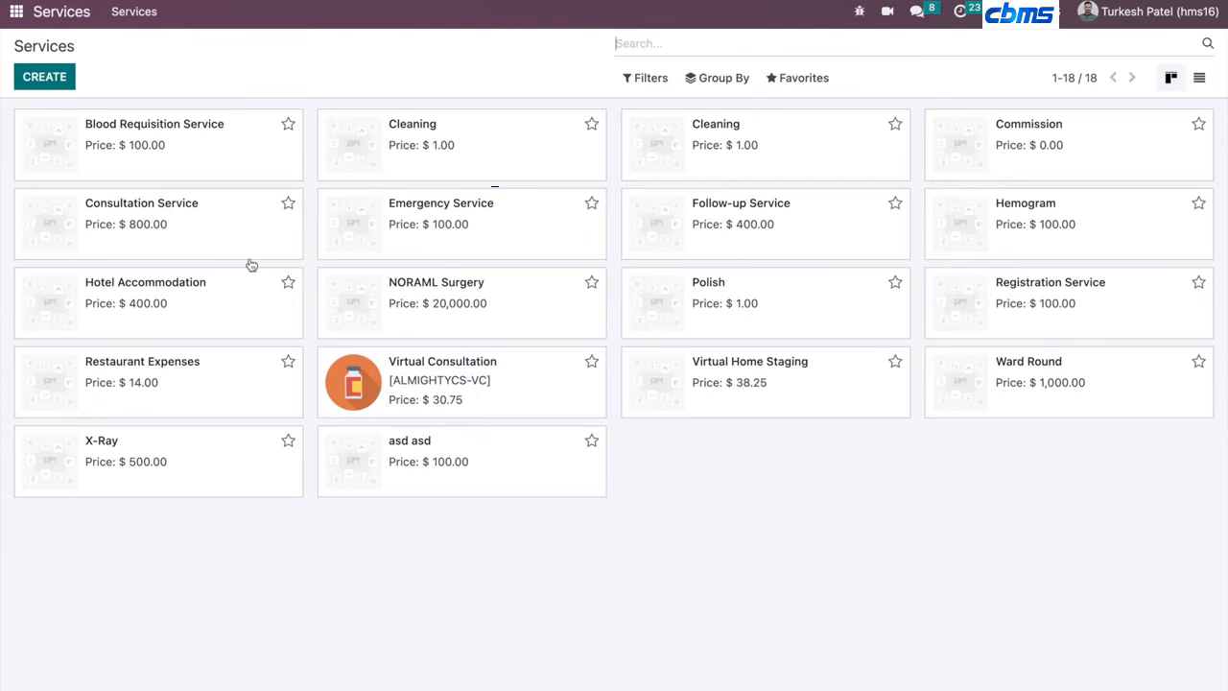
# - Open the Blood Requisition Service record, then go back to Services and the app menu
pyautogui.click(208, 129)
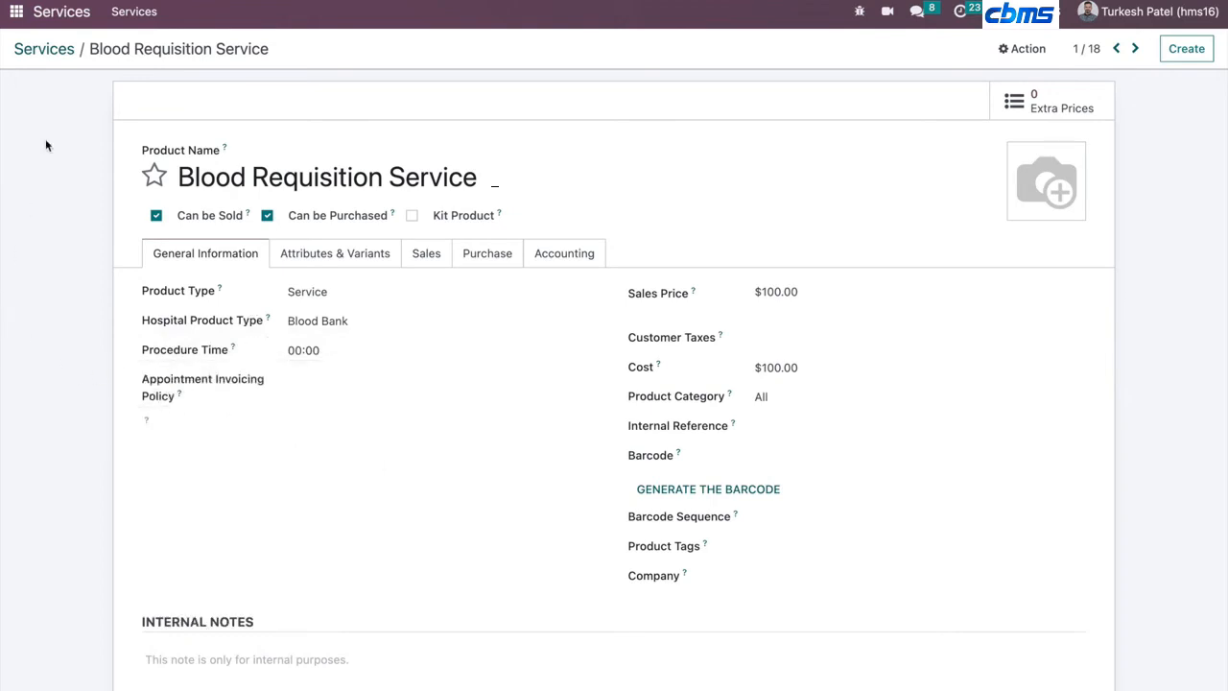
pyautogui.click(43, 49)
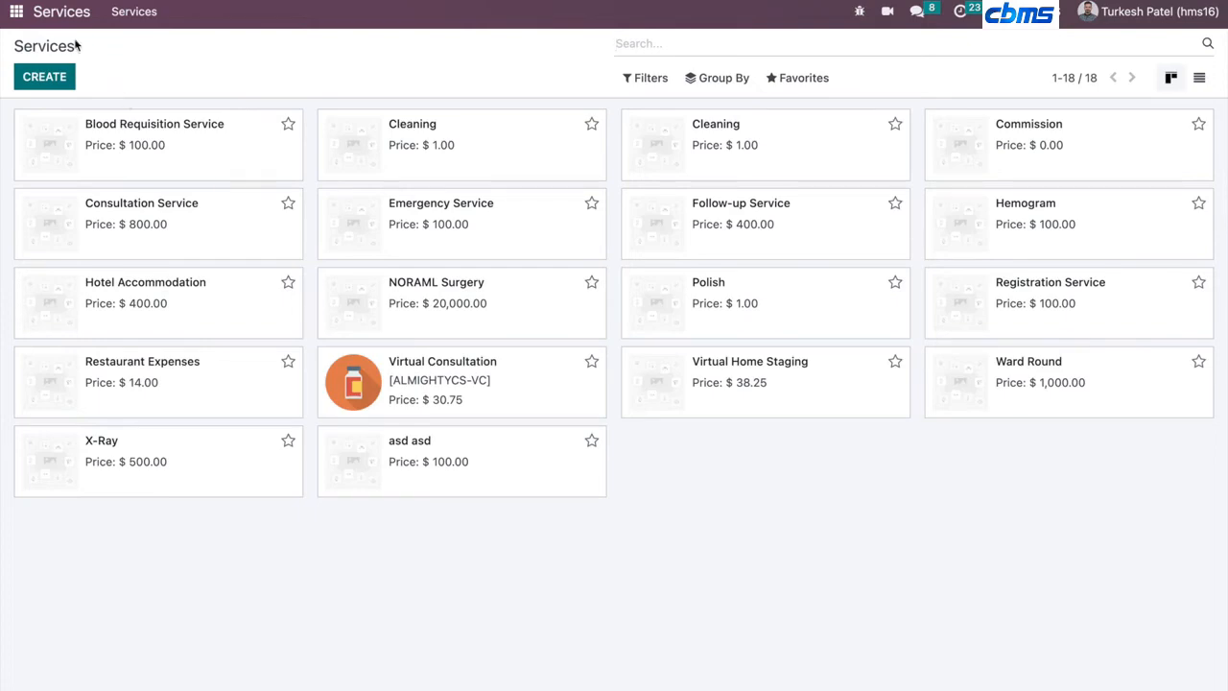
pyautogui.click(16, 15)
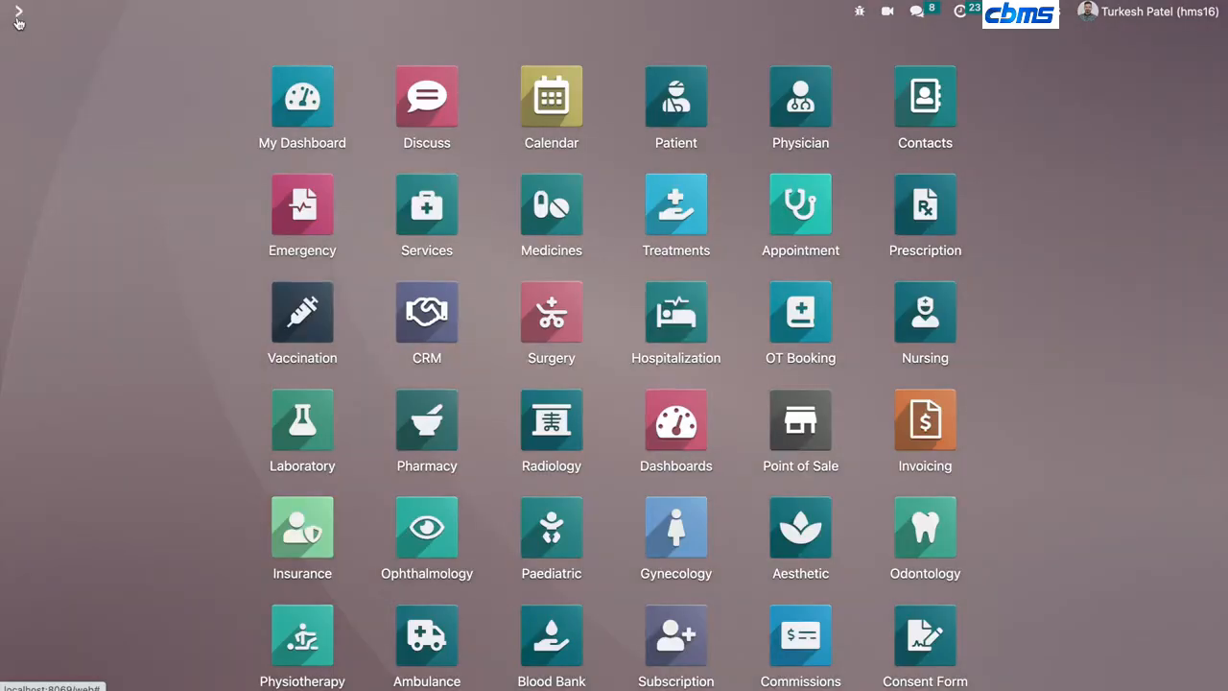
# - Open the Medicines app by searching for medic and open the ADCOB TABLET 20'S record
pyautogui.write('medic')
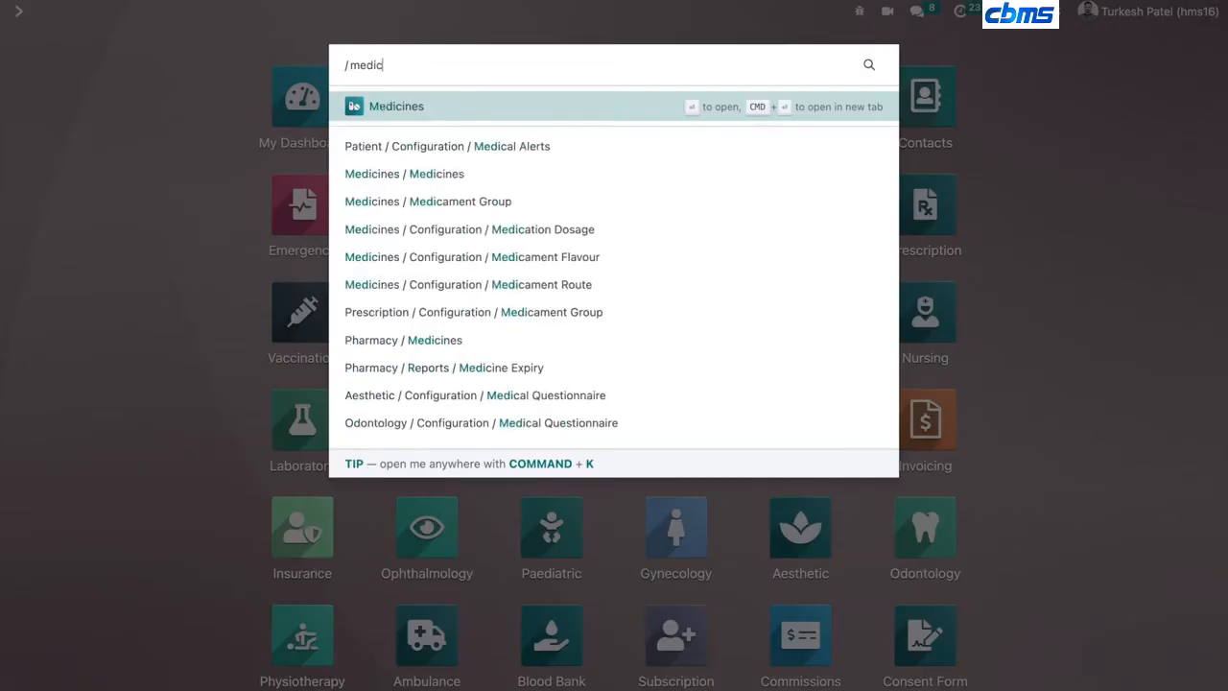
pyautogui.press('Escape')
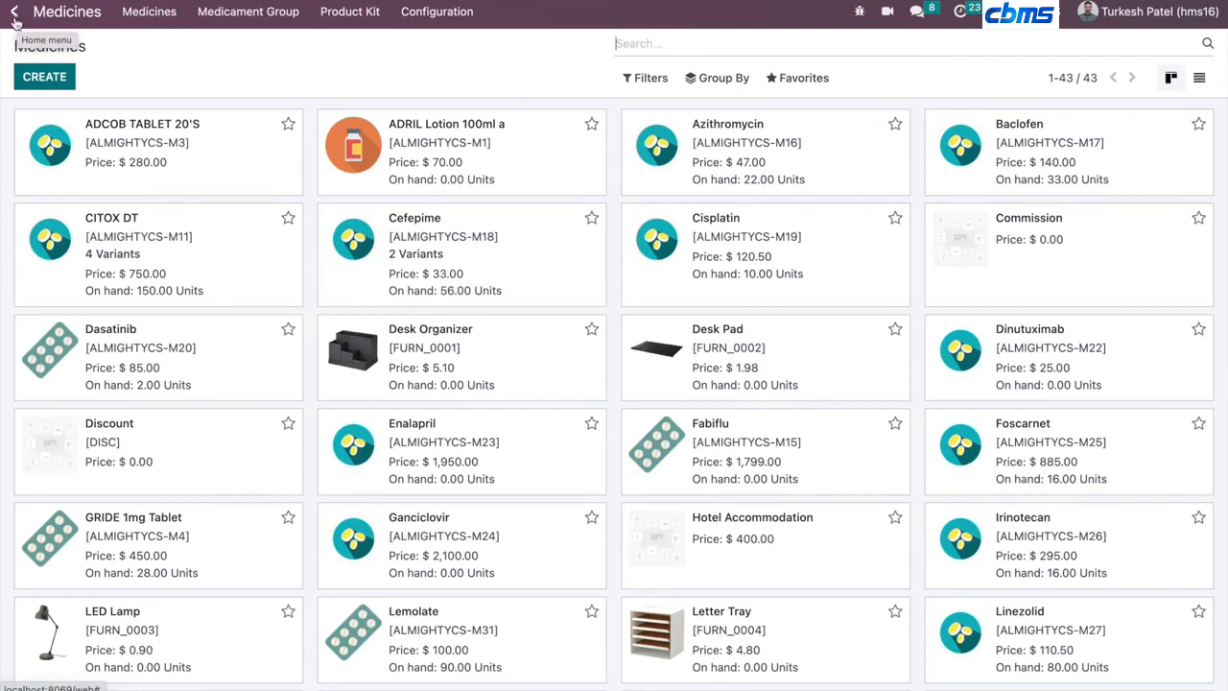
pyautogui.click(129, 175)
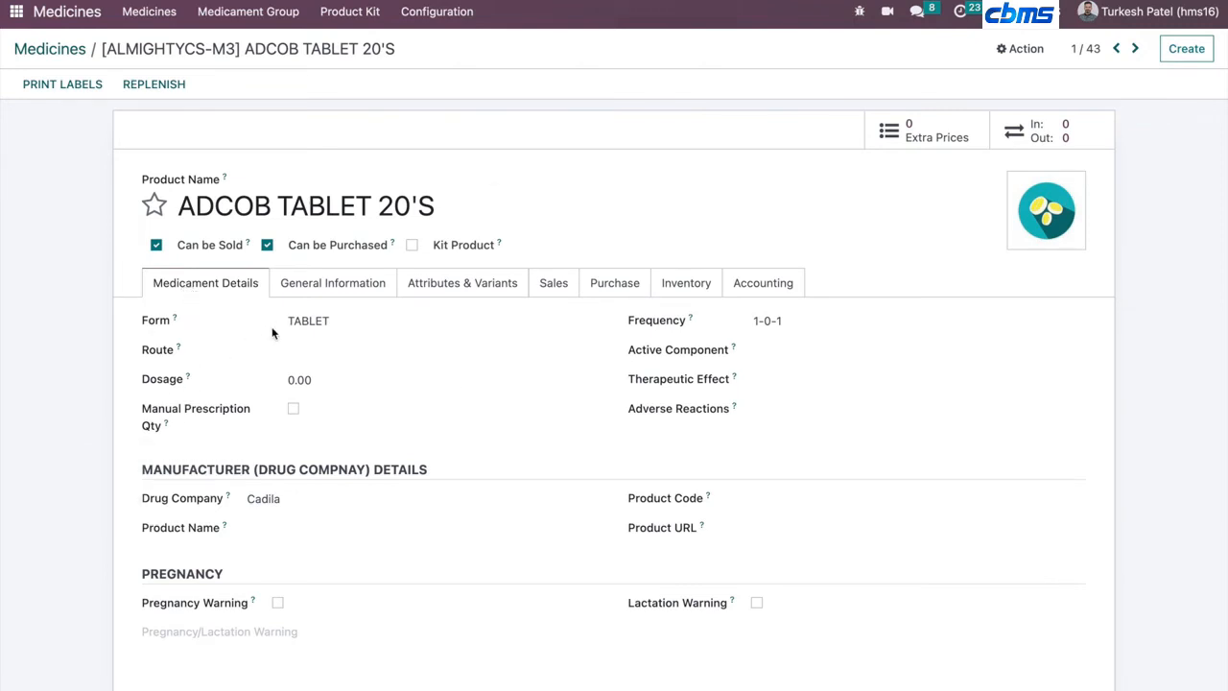
# - Look through the medicine's Medicament Details and Configuration menu, then open General Information
pyautogui.scroll(-1, 190, 604)
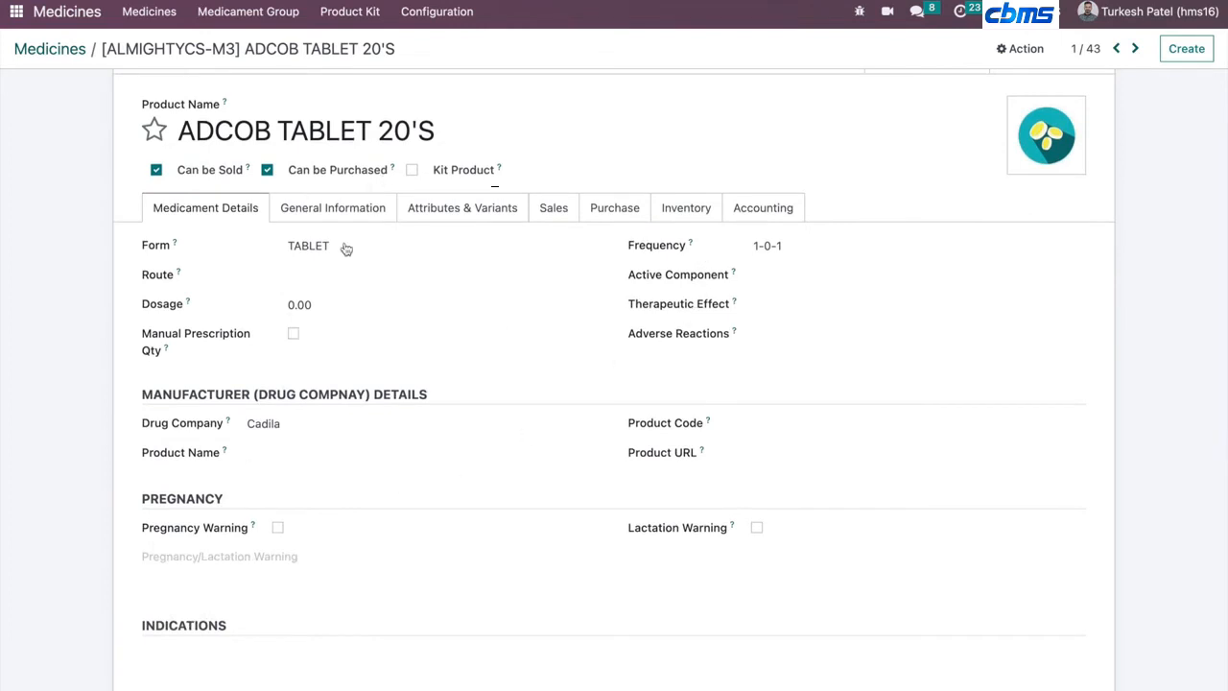
pyautogui.click(439, 13)
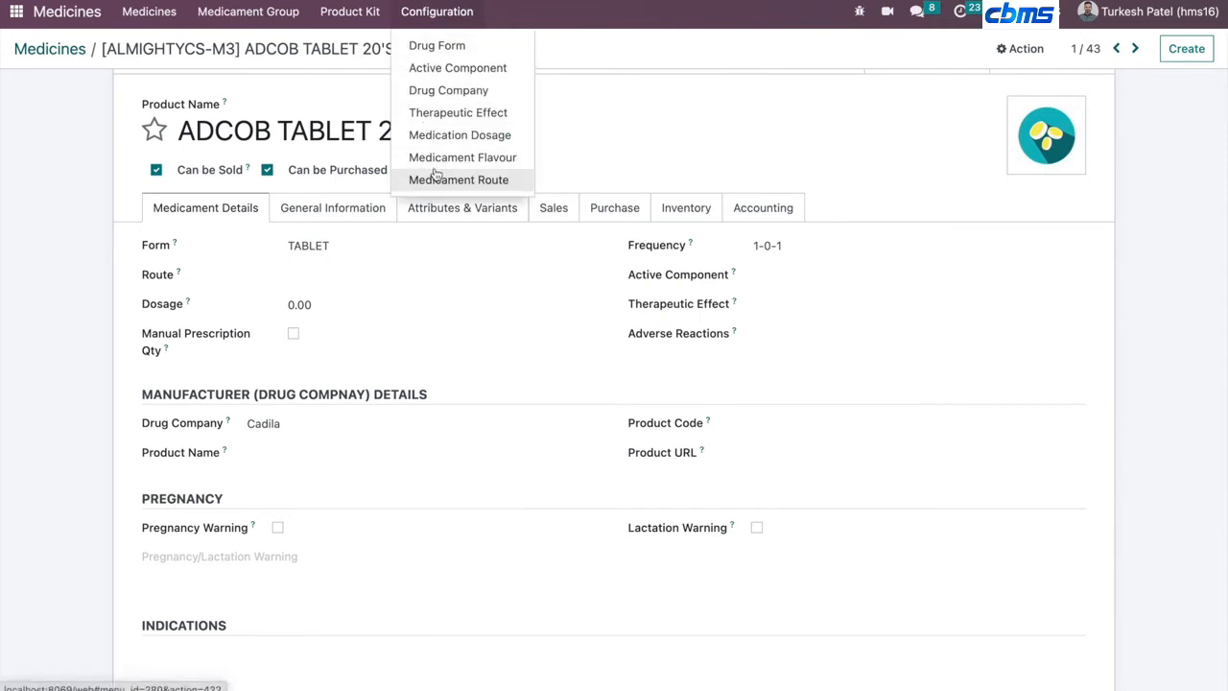
pyautogui.click(343, 220)
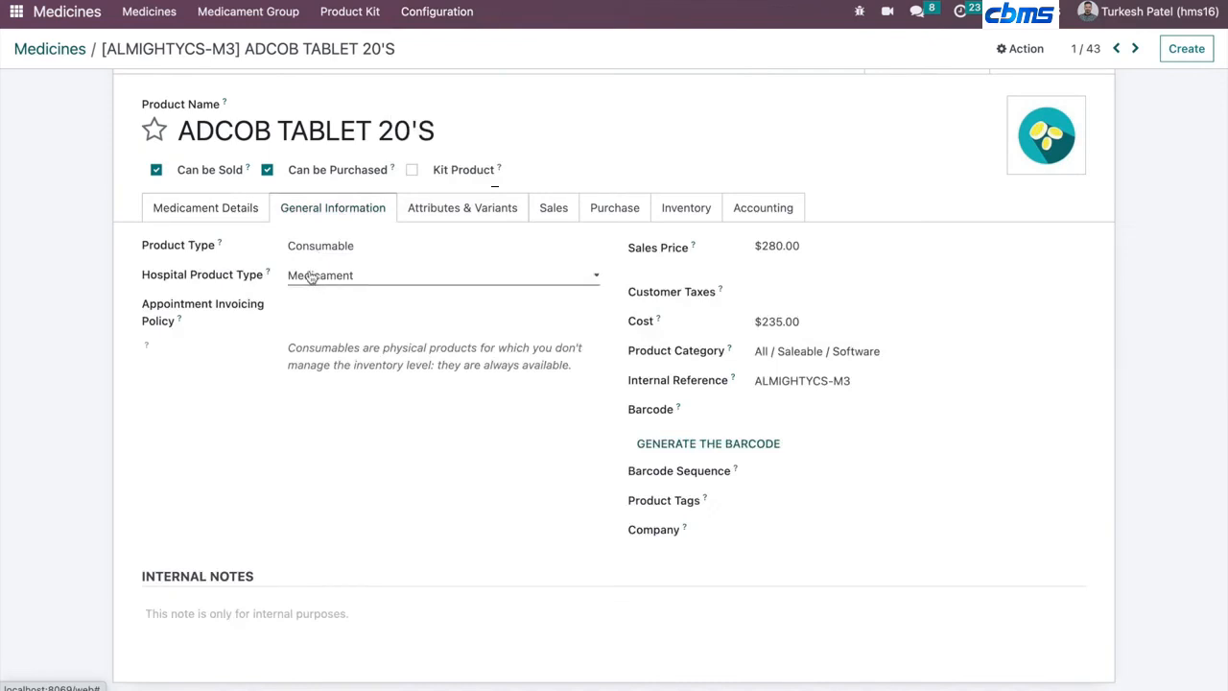
# - Set the medicine's Product Type to Storable Product
pyautogui.click(310, 252)
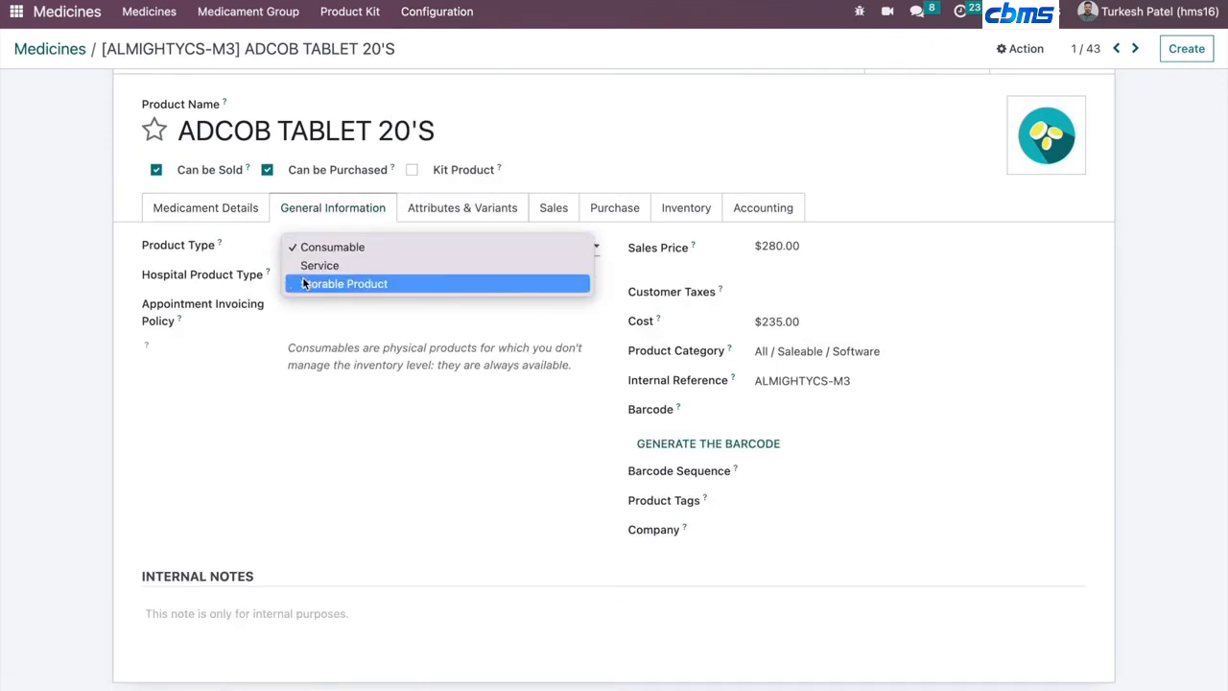
pyautogui.click(305, 284)
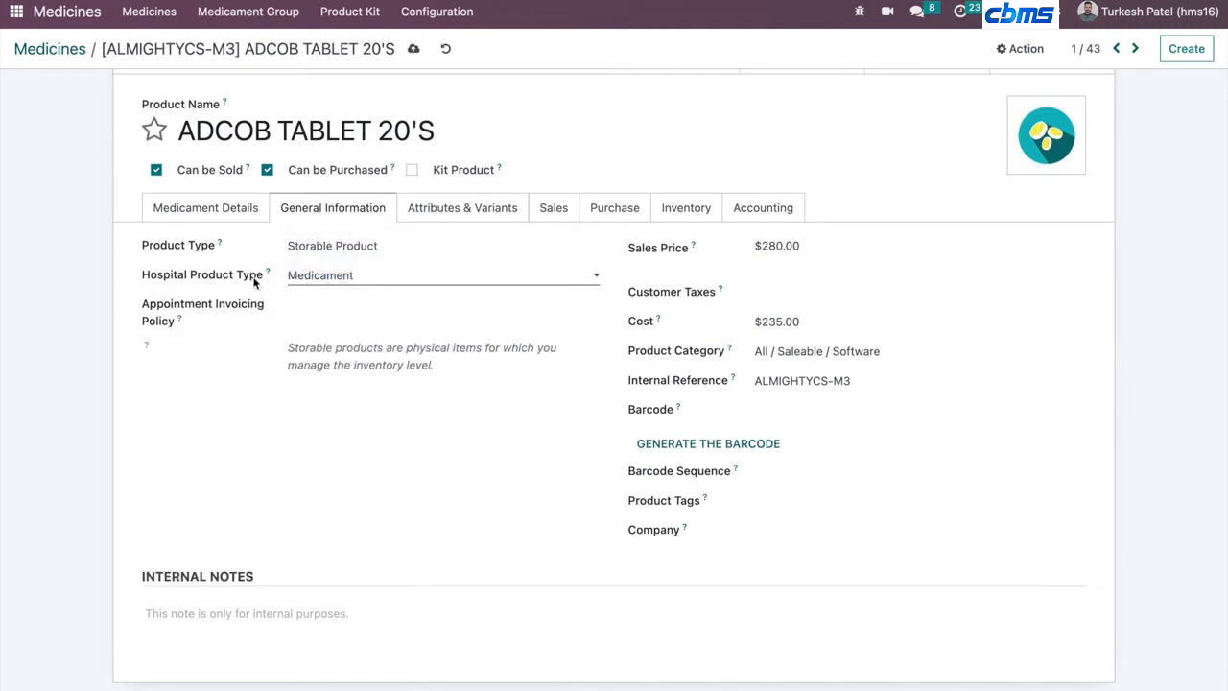
pyautogui.tripleClick(254, 281)
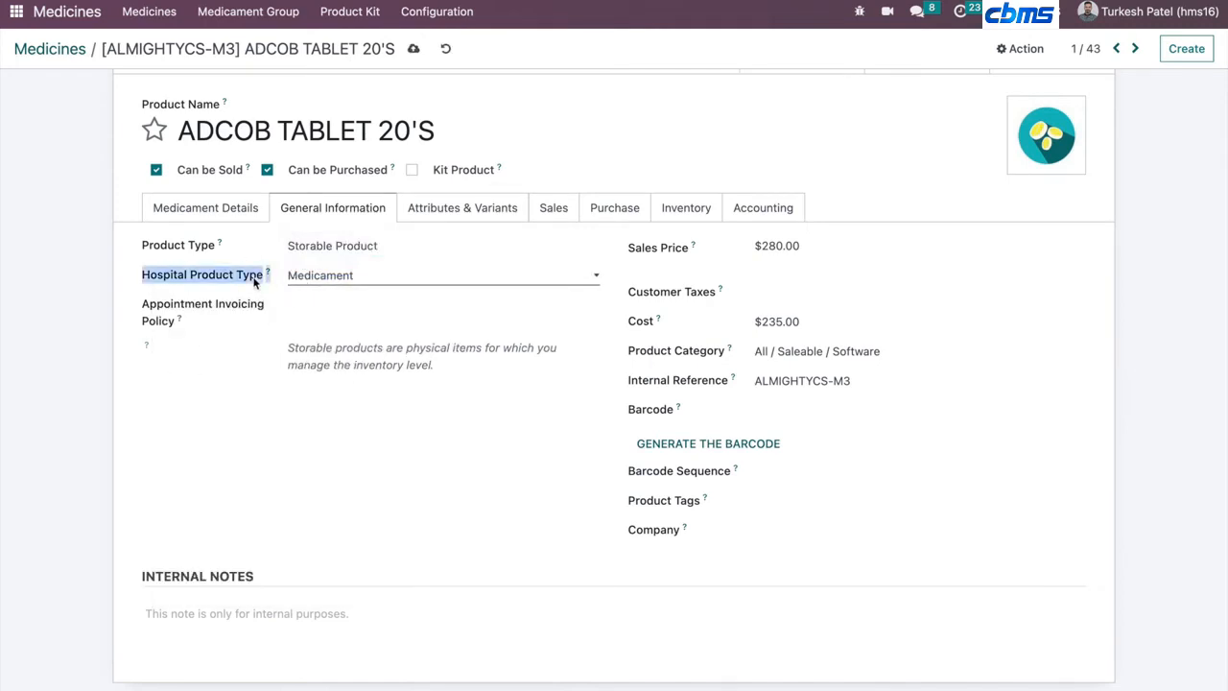
# - Switch the Hospital Product Type to Not Medical and back to Medicament
pyautogui.click(319, 288)
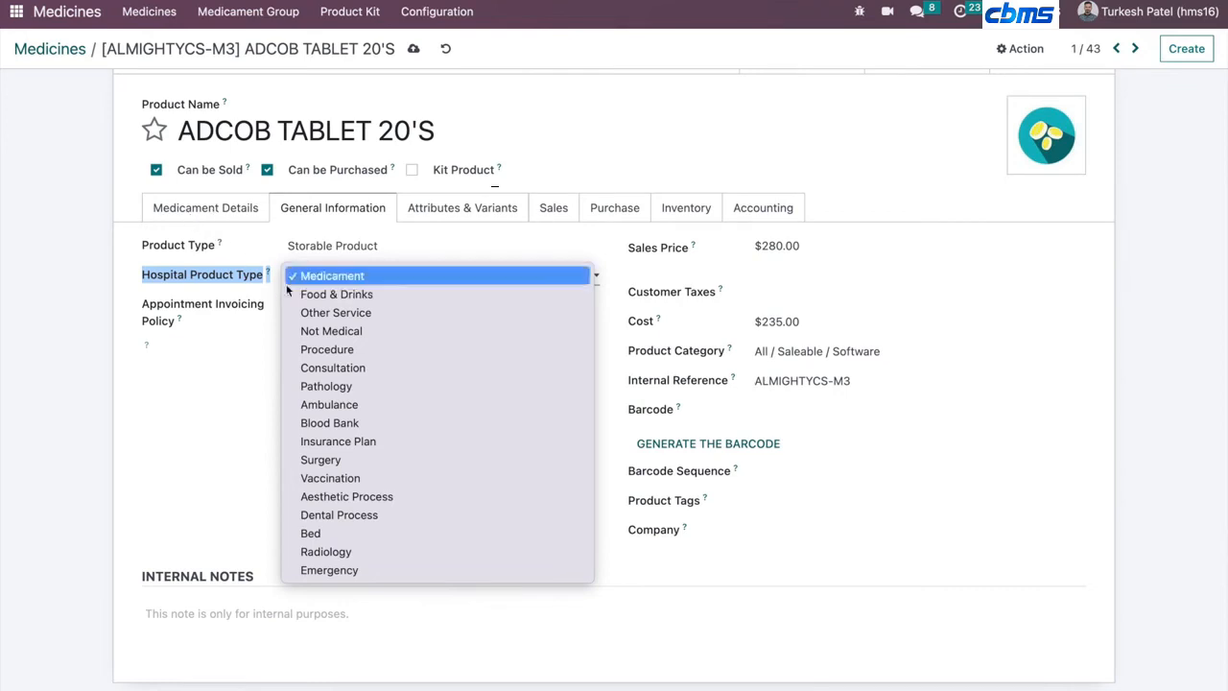
pyautogui.click(308, 332)
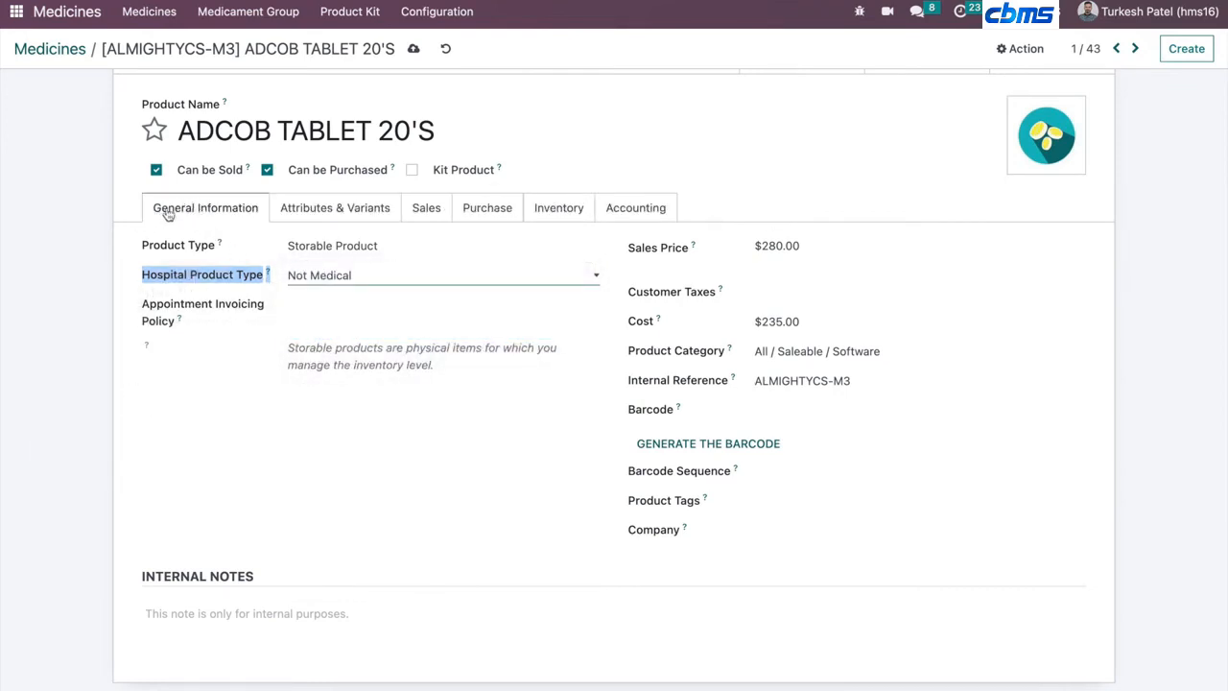
pyautogui.click(300, 276)
pyautogui.click(317, 224)
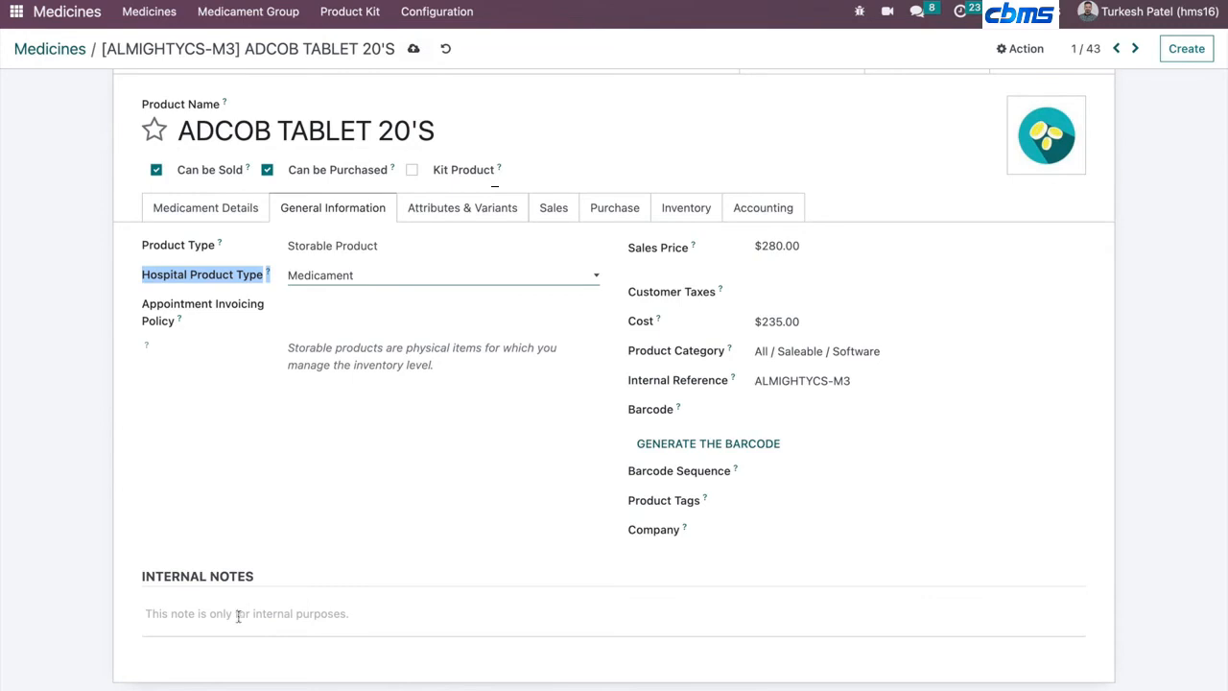
# - Browse the medicine's Attributes & Variants, Sales, Purchase, Inventory and Accounting tabs
pyautogui.click(147, 448)
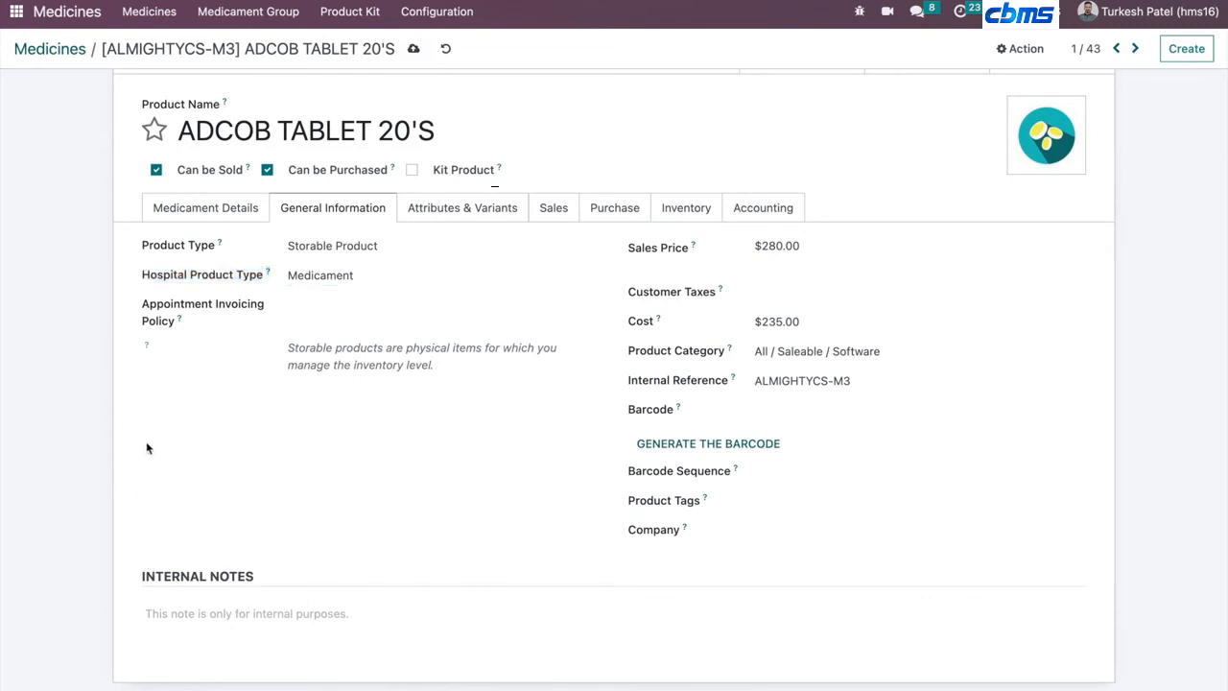
pyautogui.click(449, 213)
pyautogui.click(553, 207)
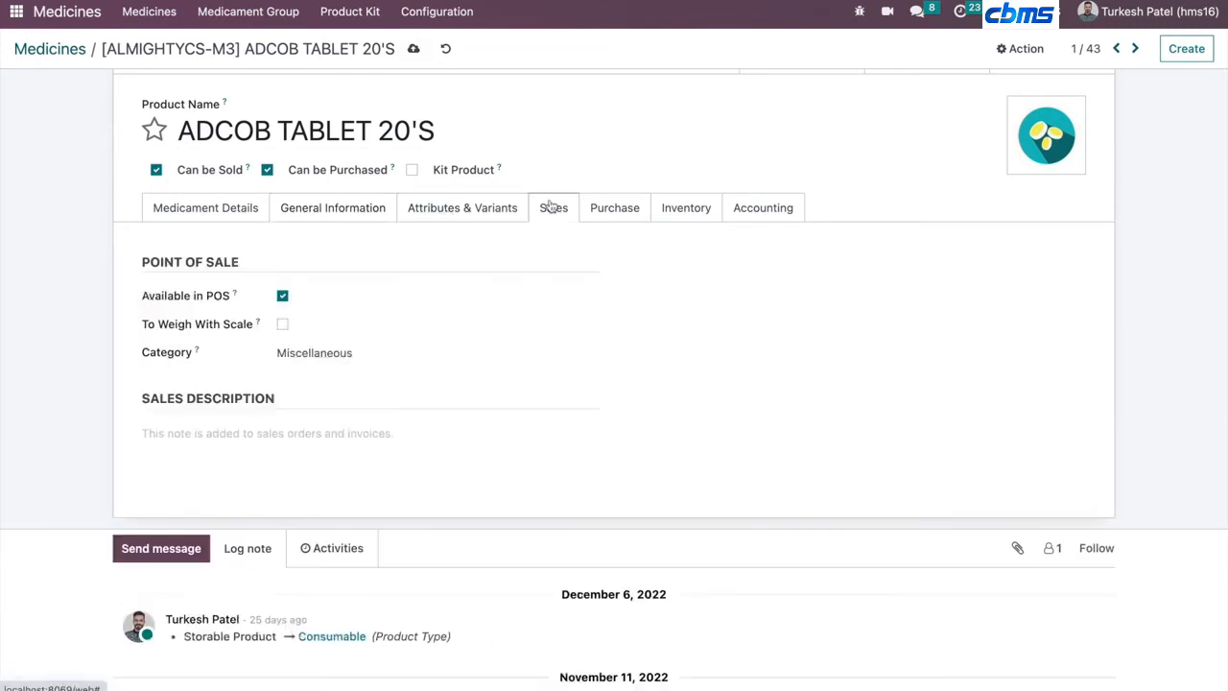
pyautogui.click(466, 224)
pyautogui.click(603, 208)
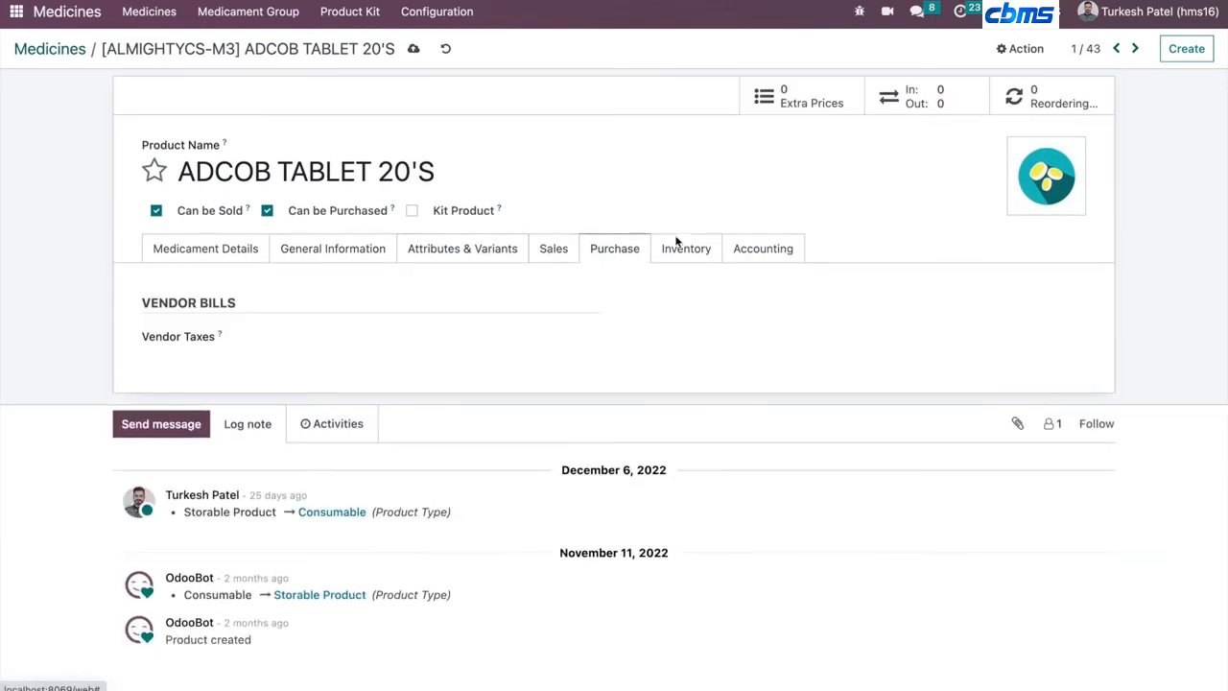
pyautogui.click(685, 249)
pyautogui.click(779, 253)
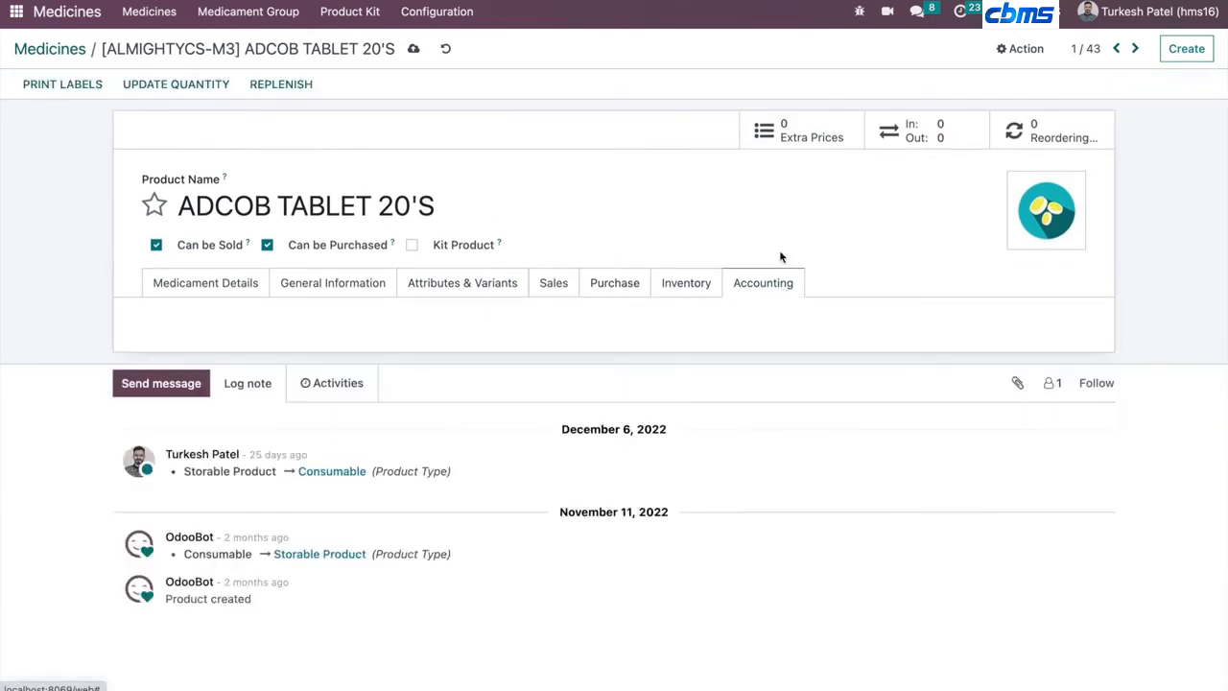
# - Set the medicine's Inventory tracking to By Lots and save the record
pyautogui.click(681, 283)
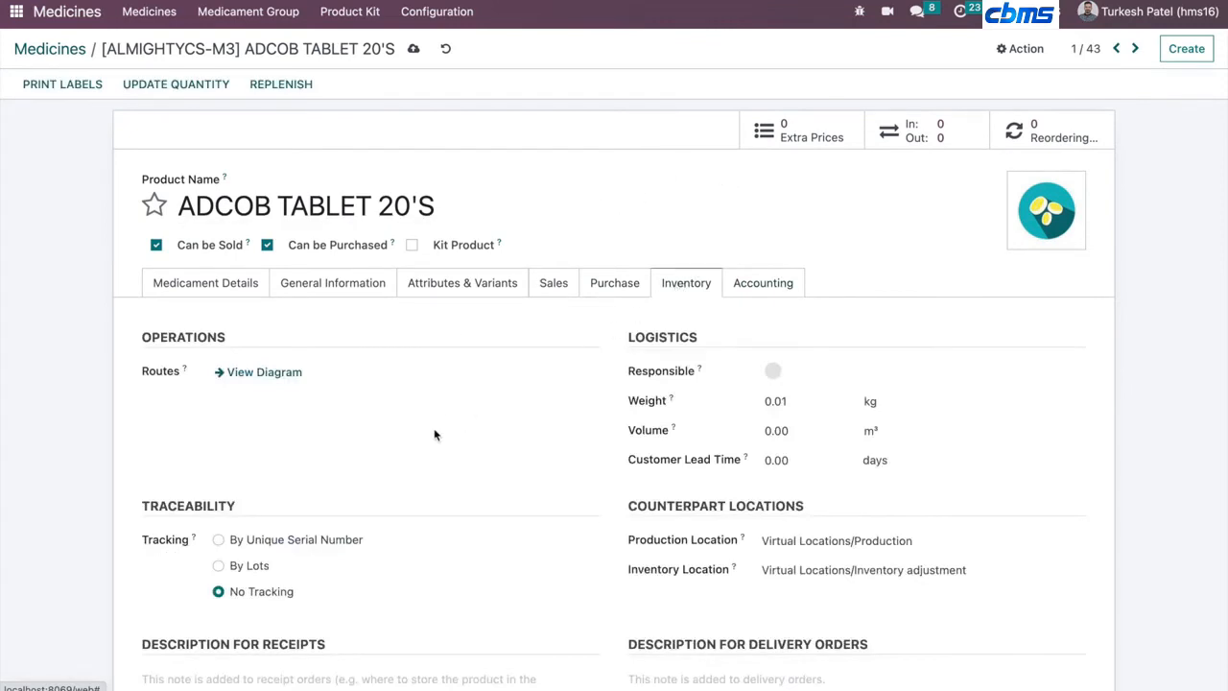
pyautogui.scroll(-1, 432, 439)
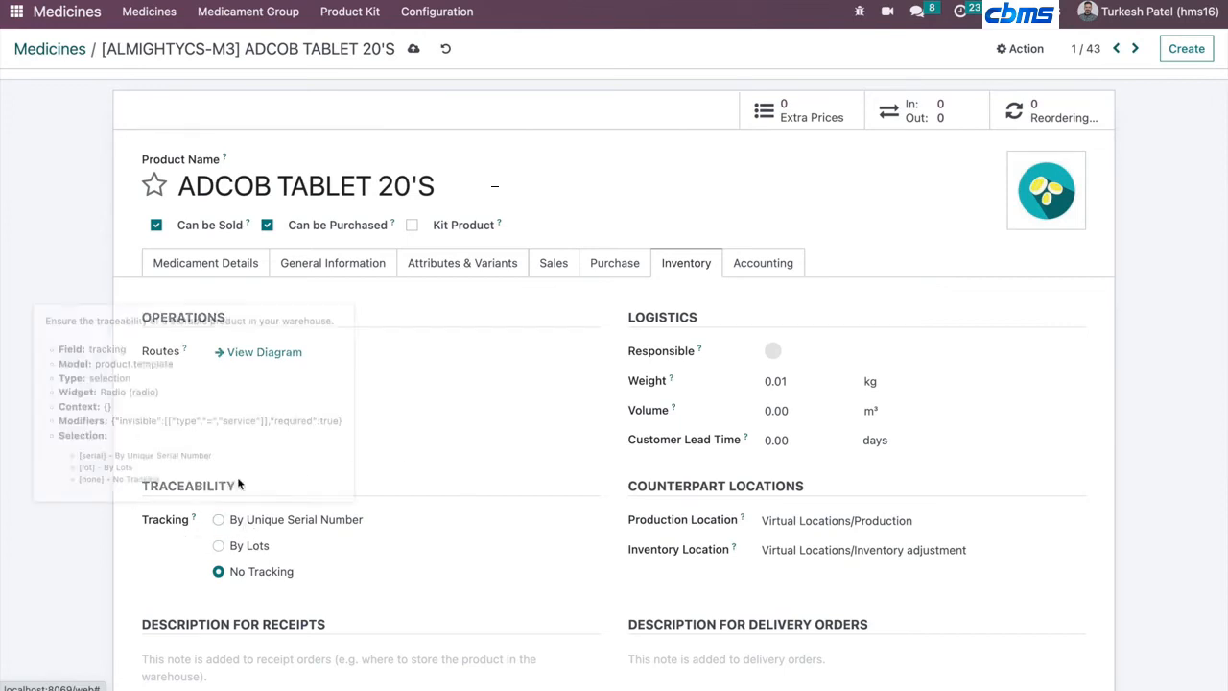
pyautogui.click(247, 547)
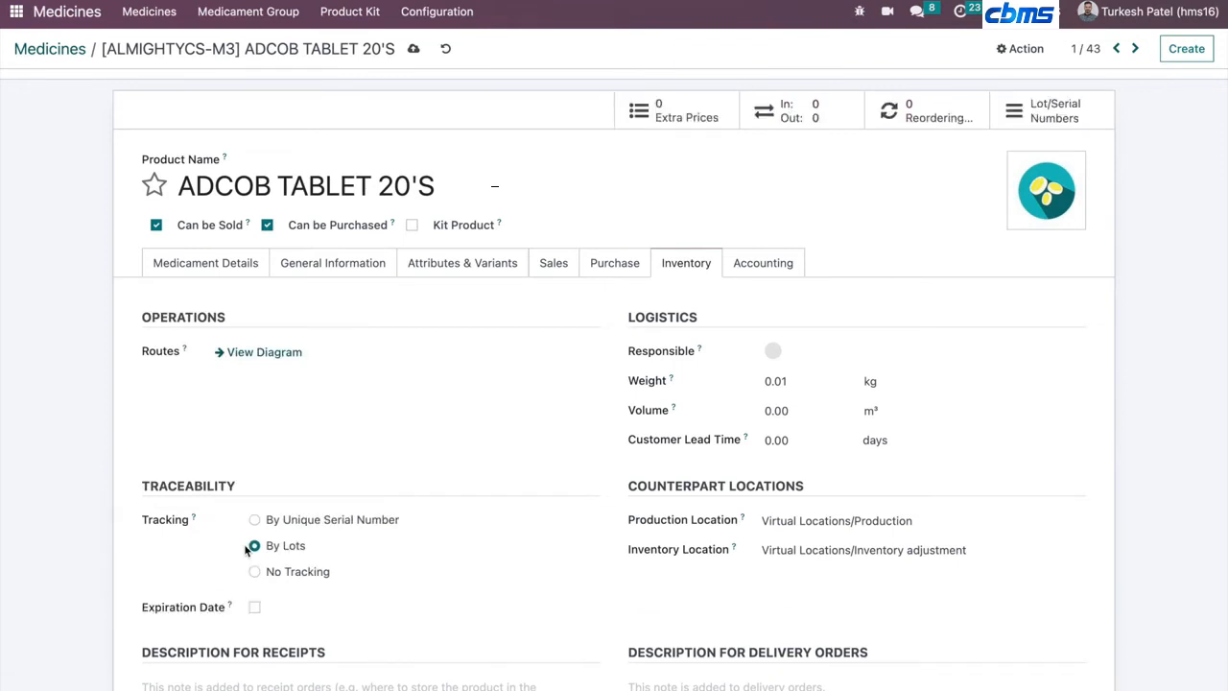
pyautogui.click(326, 526)
pyautogui.click(287, 547)
pyautogui.click(414, 48)
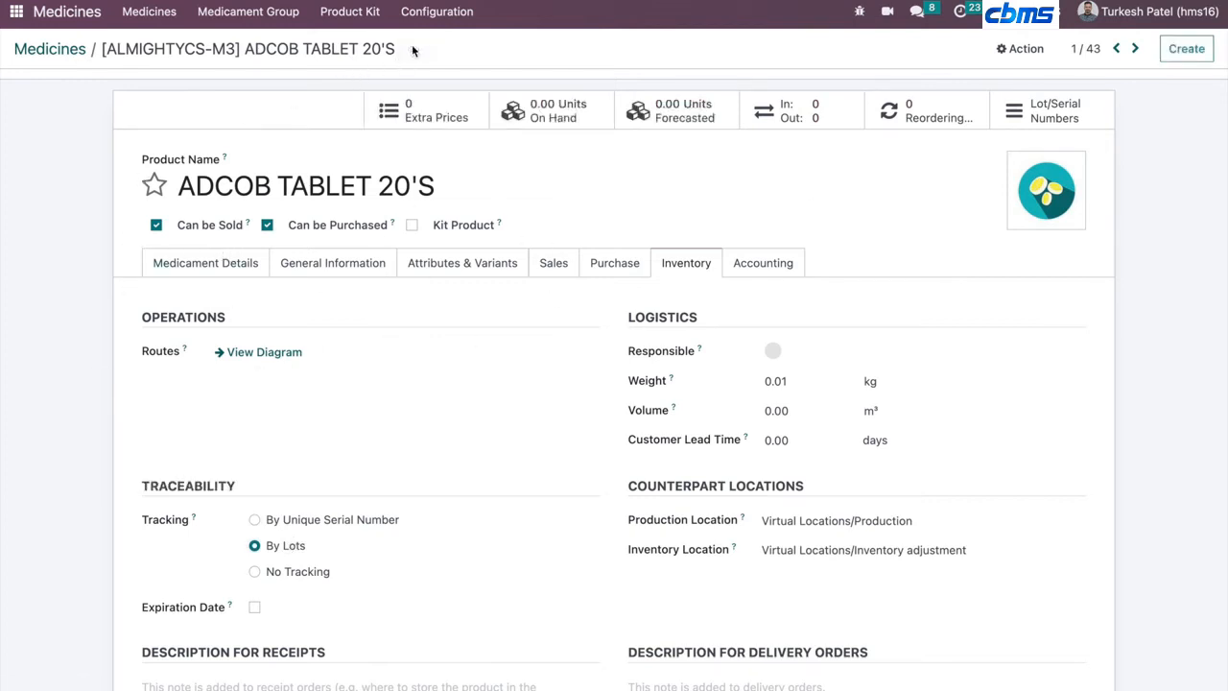
# - Return to the medicines list and open the hospital Departments list, scrolling through the departments
pyautogui.click(43, 49)
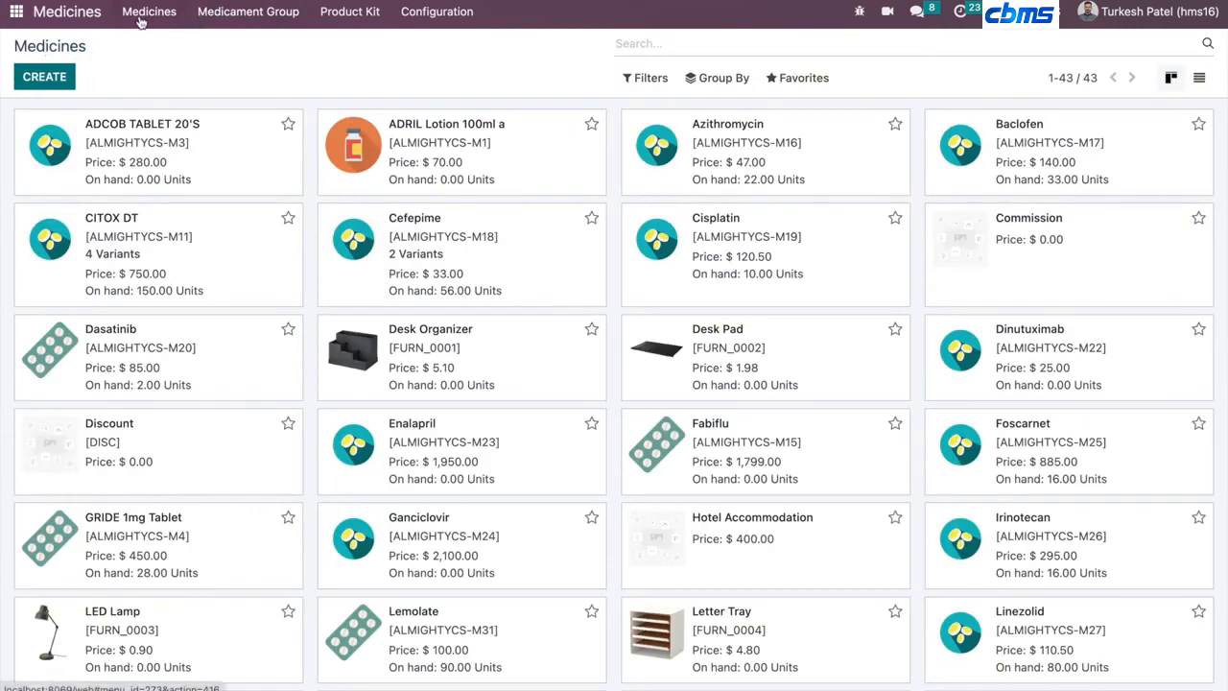
pyautogui.click(9, 11)
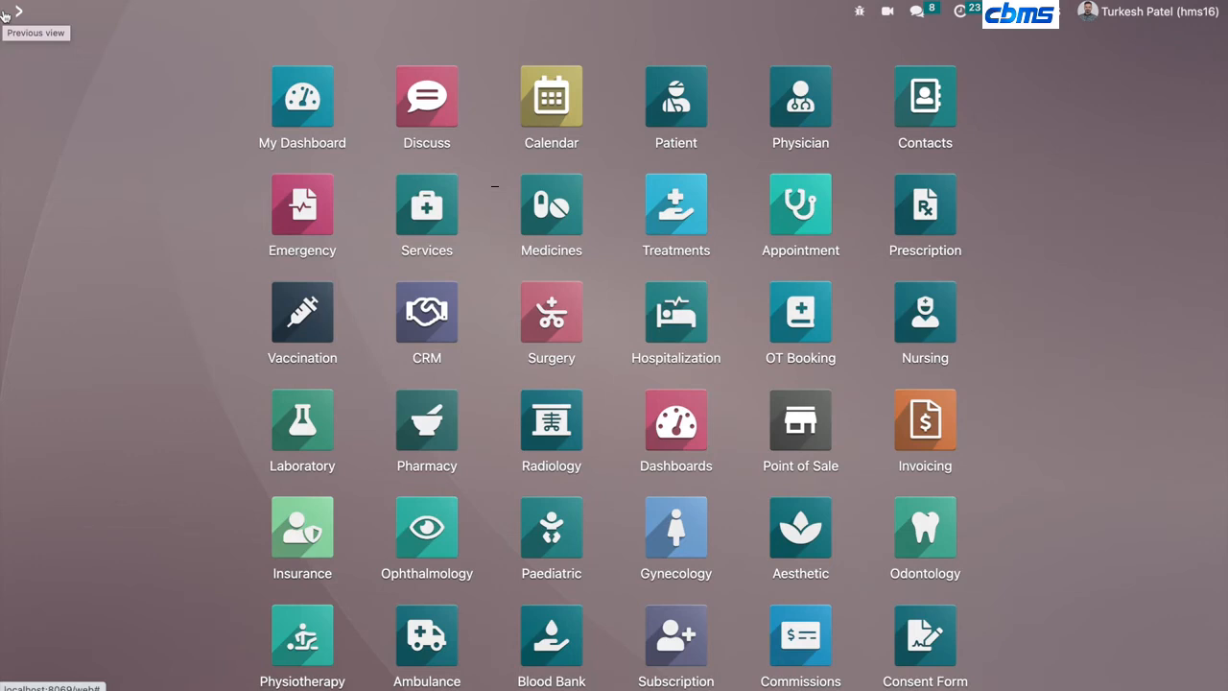
pyautogui.write('depar')
pyautogui.press('Return')
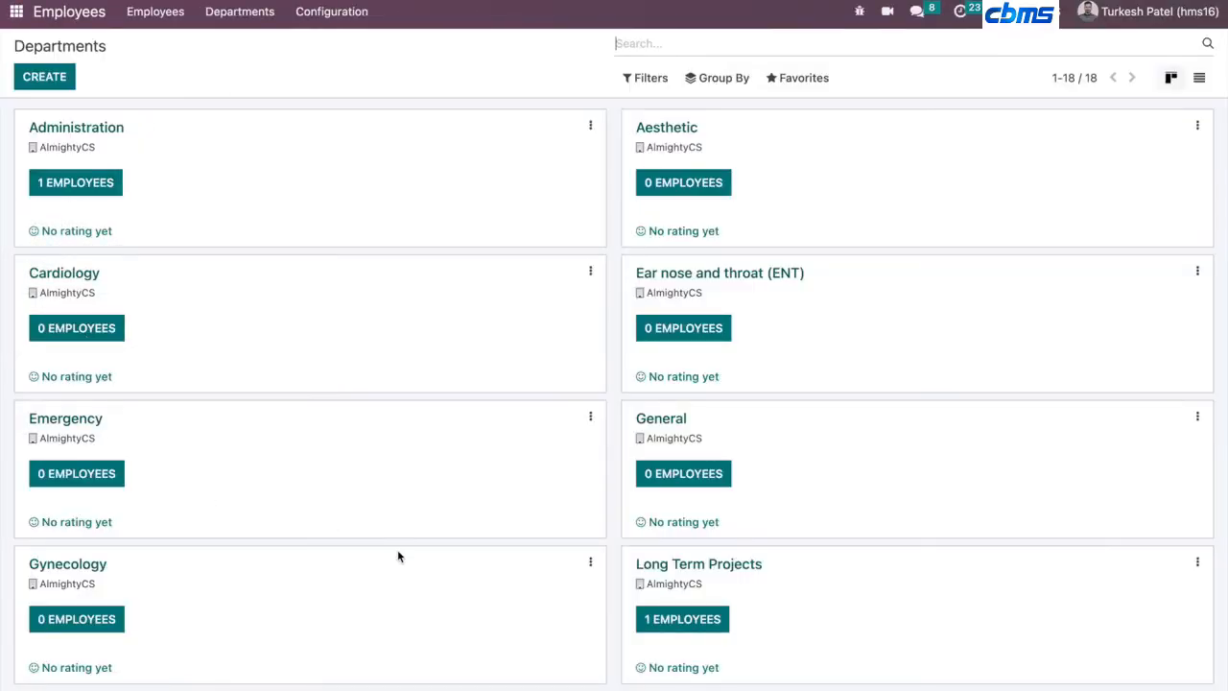
pyautogui.scroll(-6, 266, 458)
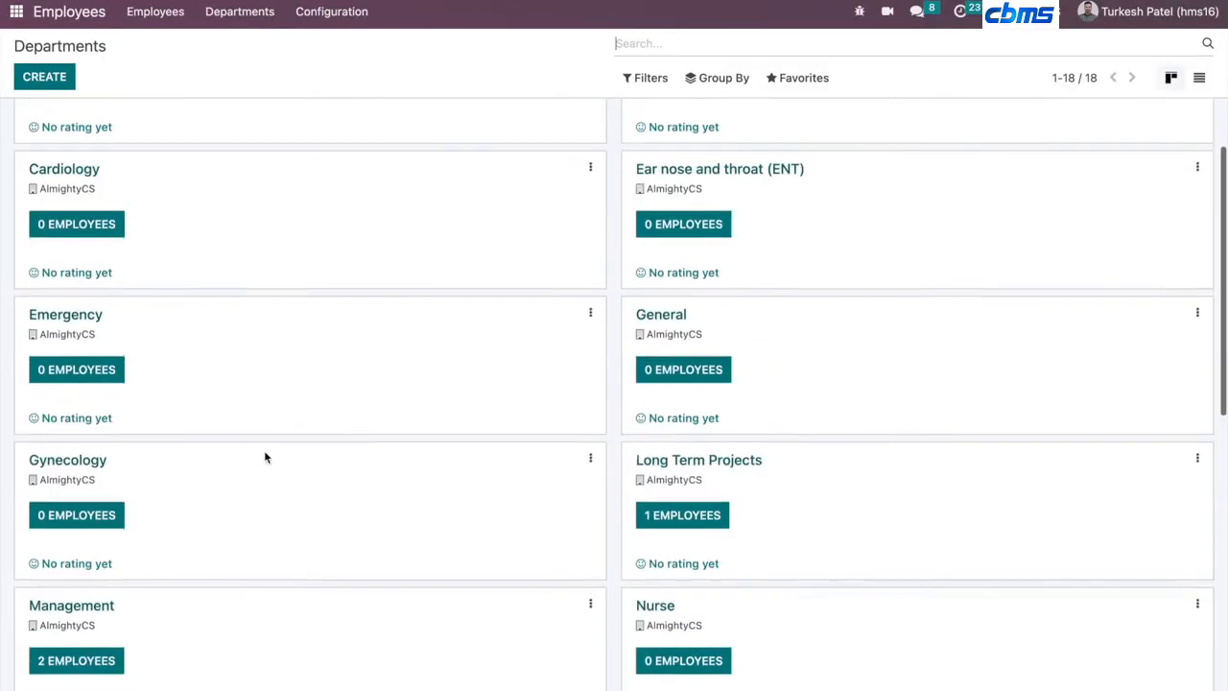
pyautogui.scroll(4, 266, 457)
pyautogui.scroll(3, 266, 458)
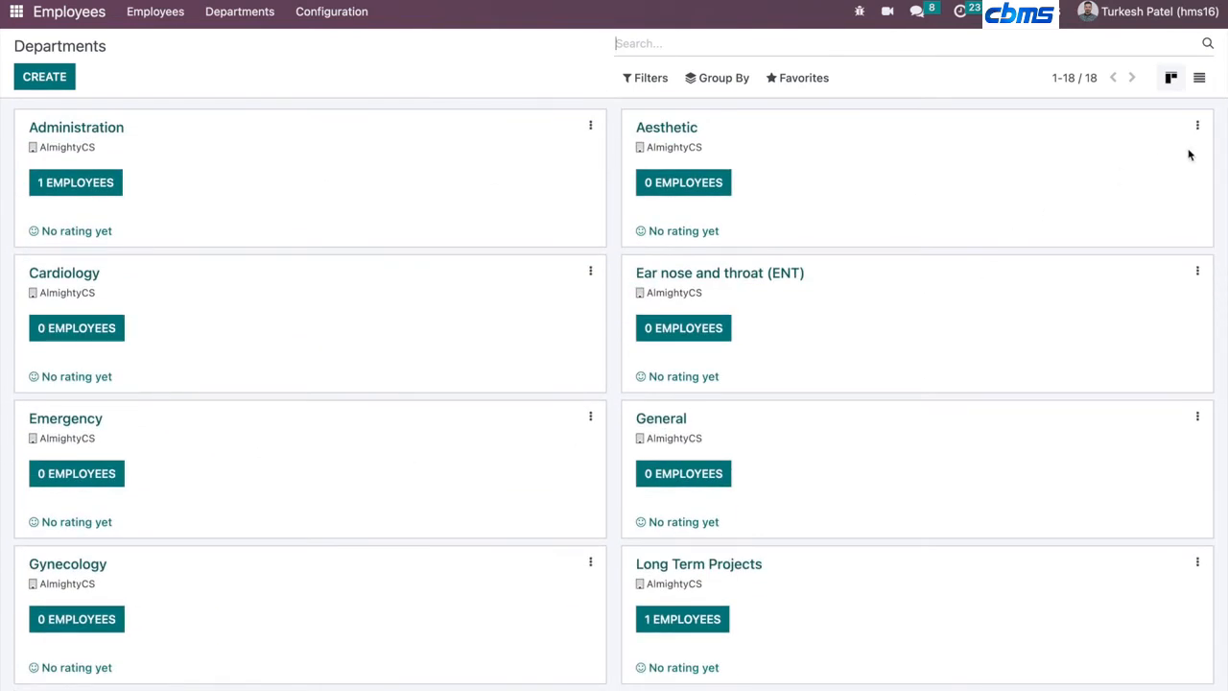
# - Open the Aesthetic department's configuration and review its patient department and online appointment options
pyautogui.click(1193, 126)
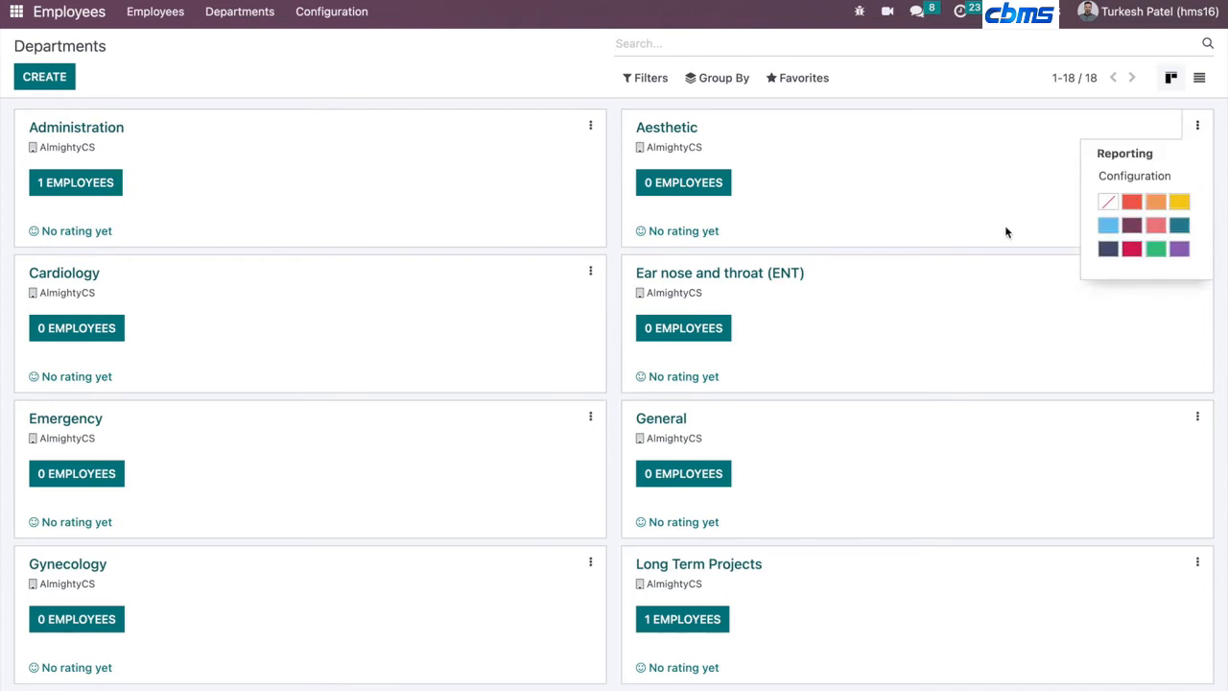
pyautogui.click(1127, 176)
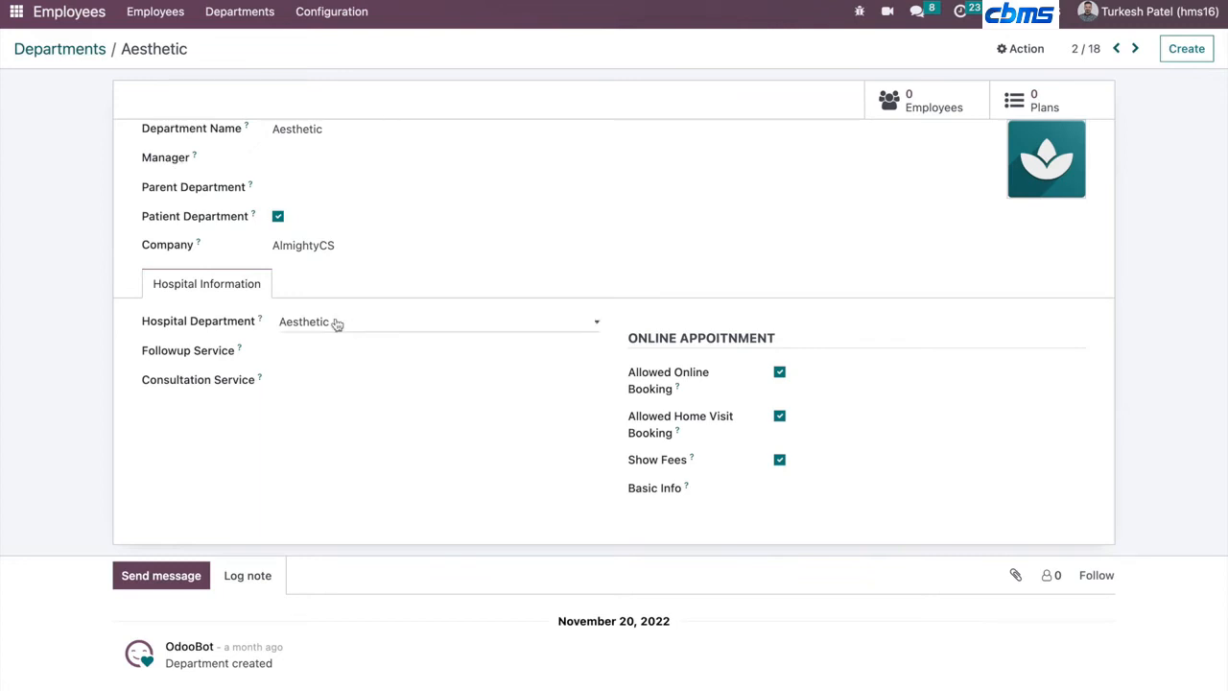
pyautogui.click(181, 218)
pyautogui.click(178, 220)
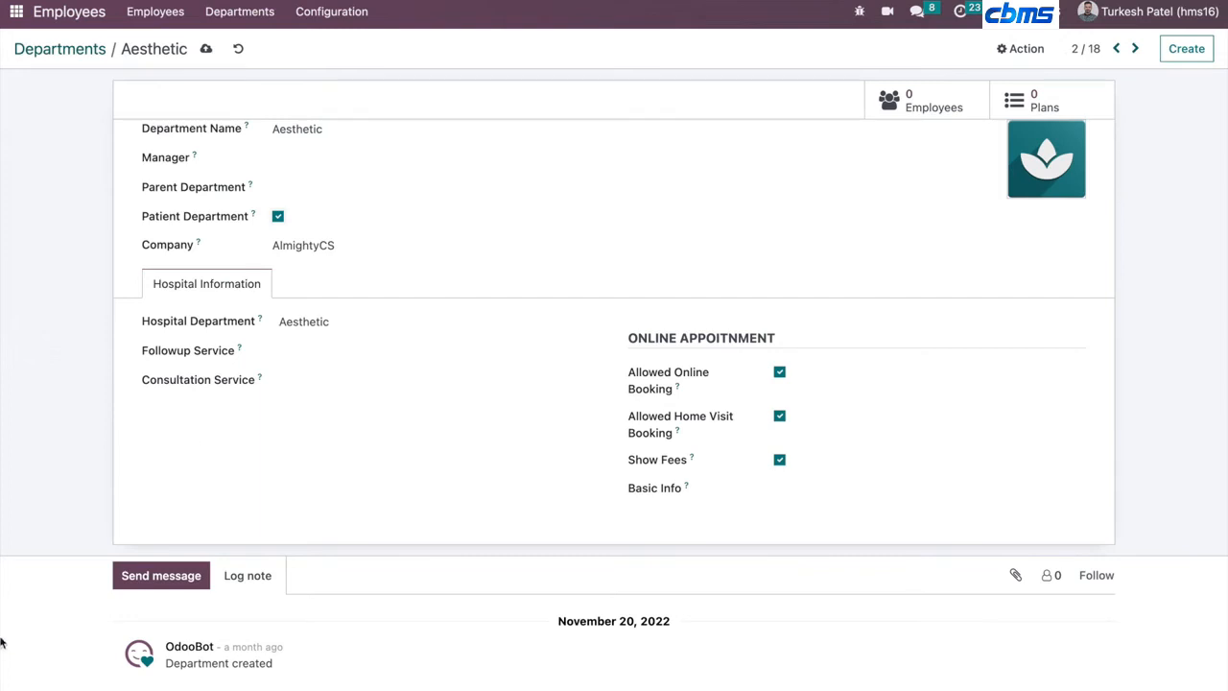
pyautogui.tripleClick(664, 336)
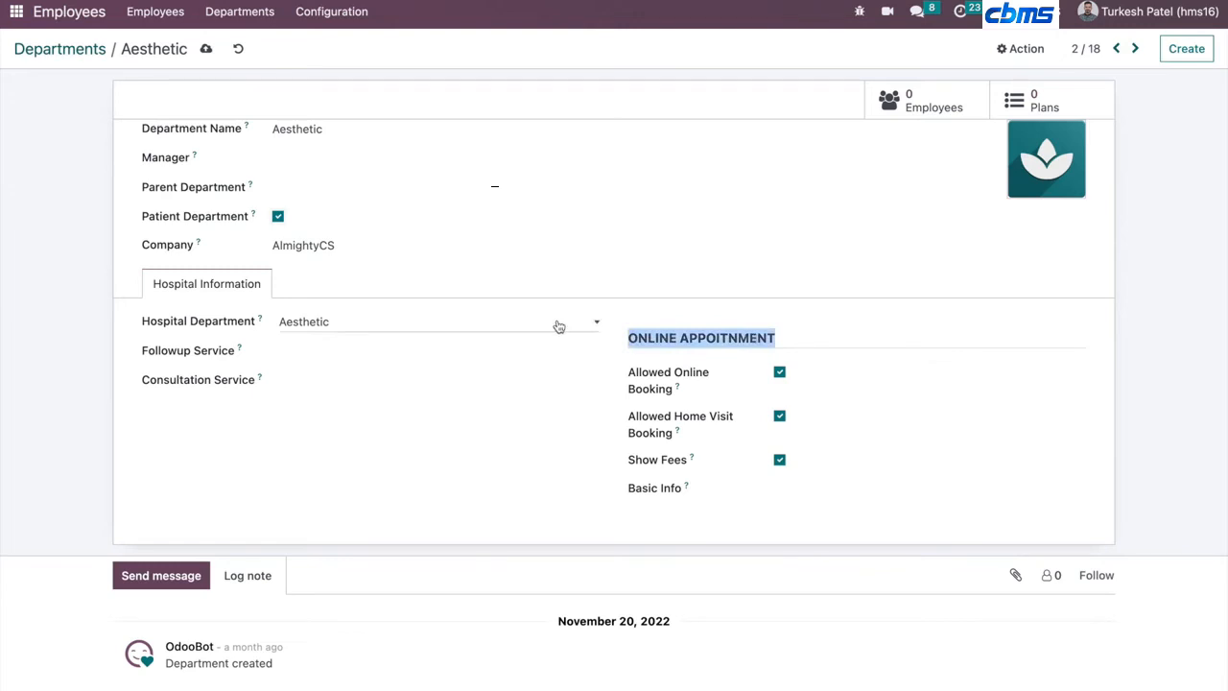
pyautogui.click(15, 16)
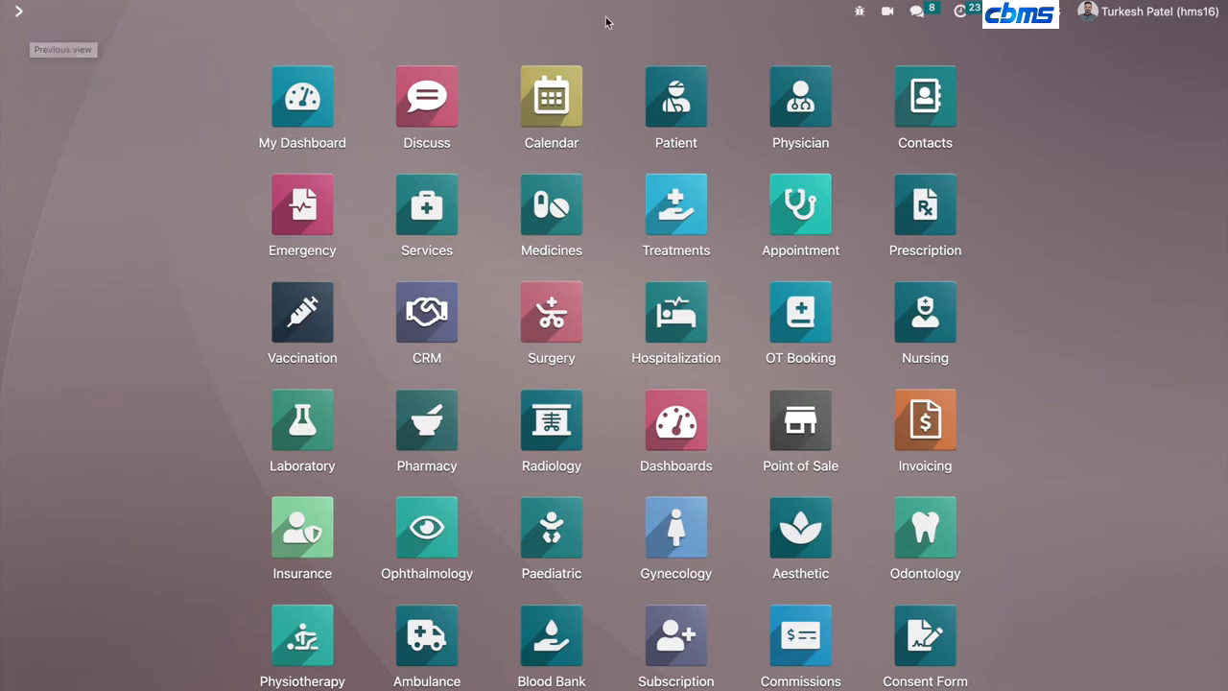
pyautogui.click(650, 71)
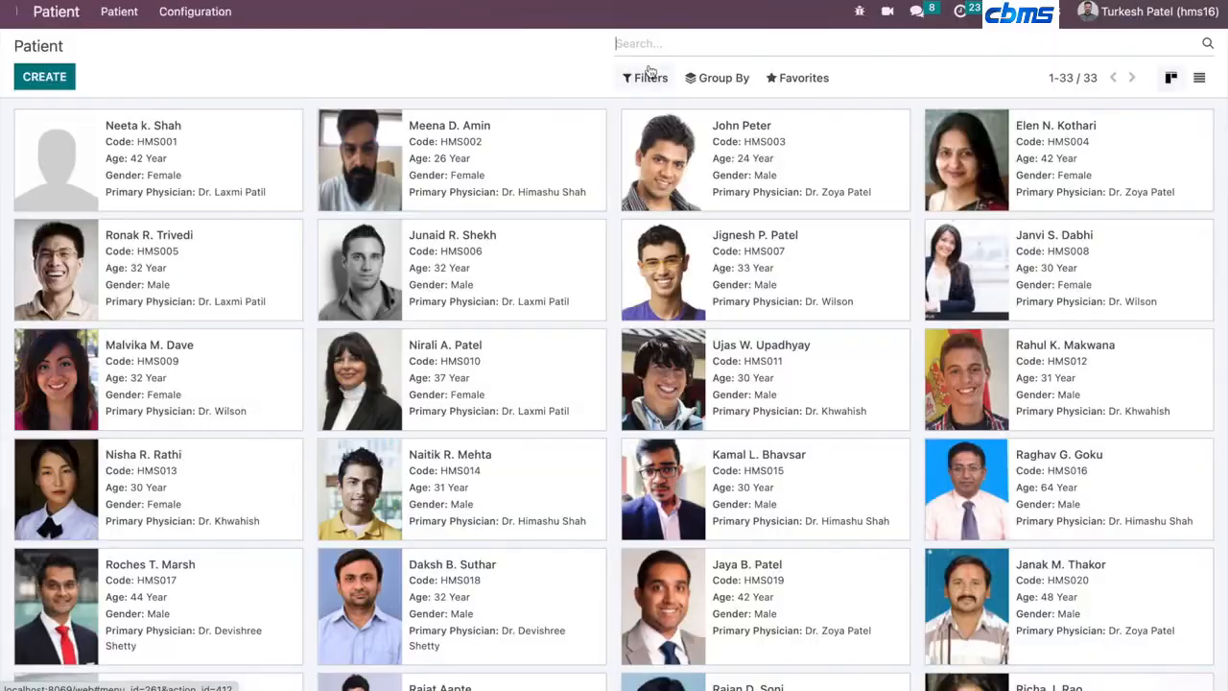
pyautogui.click(784, 82)
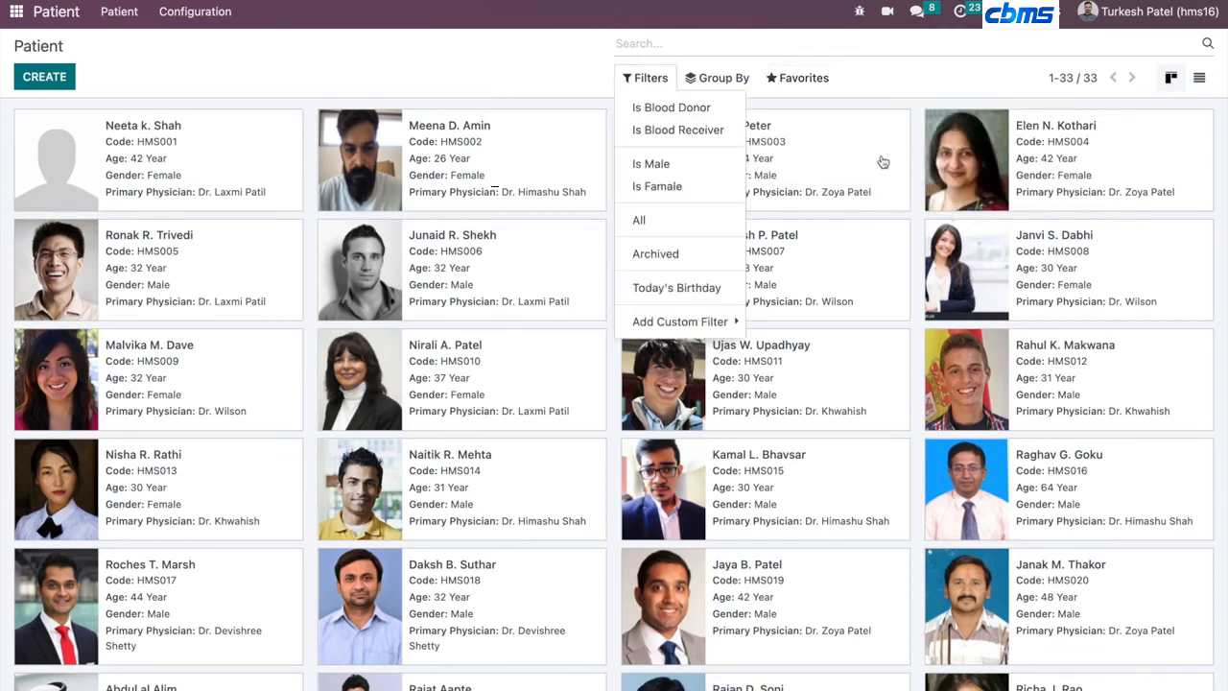
pyautogui.click(4, 20)
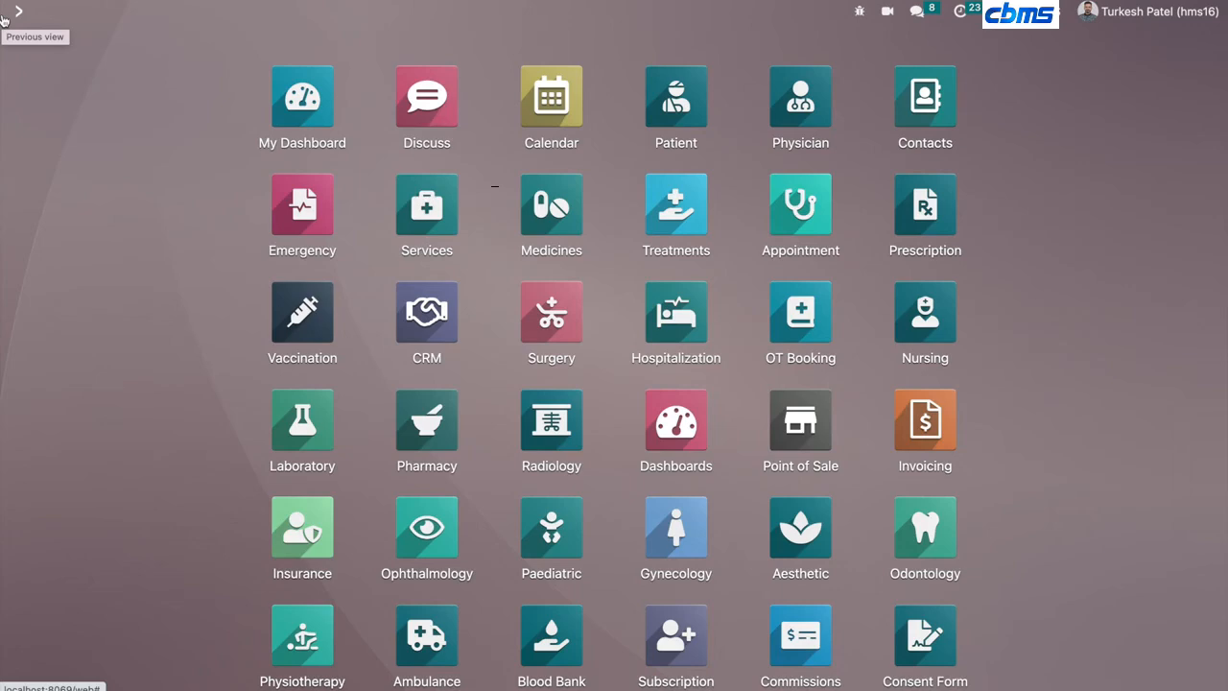
# - Open the HMS settings and review the Appointment options, including the Invoice Policy choices
pyautogui.scroll(-3, 165, 322)
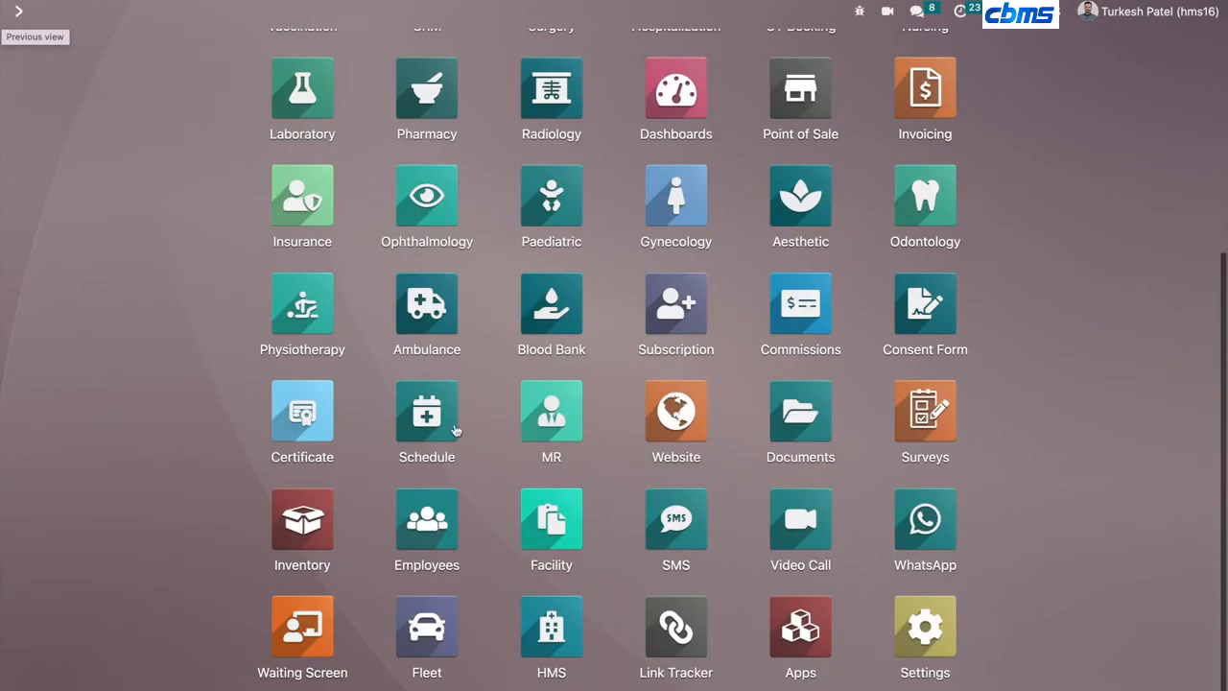
pyautogui.click(925, 619)
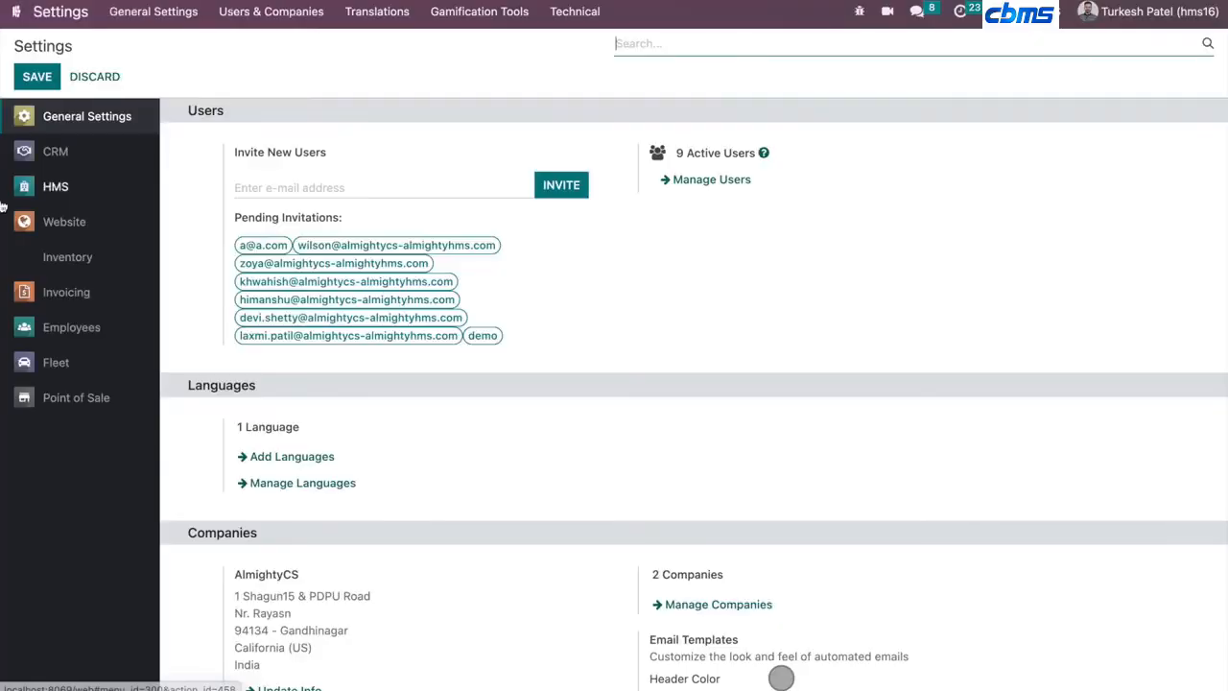
pyautogui.click(53, 186)
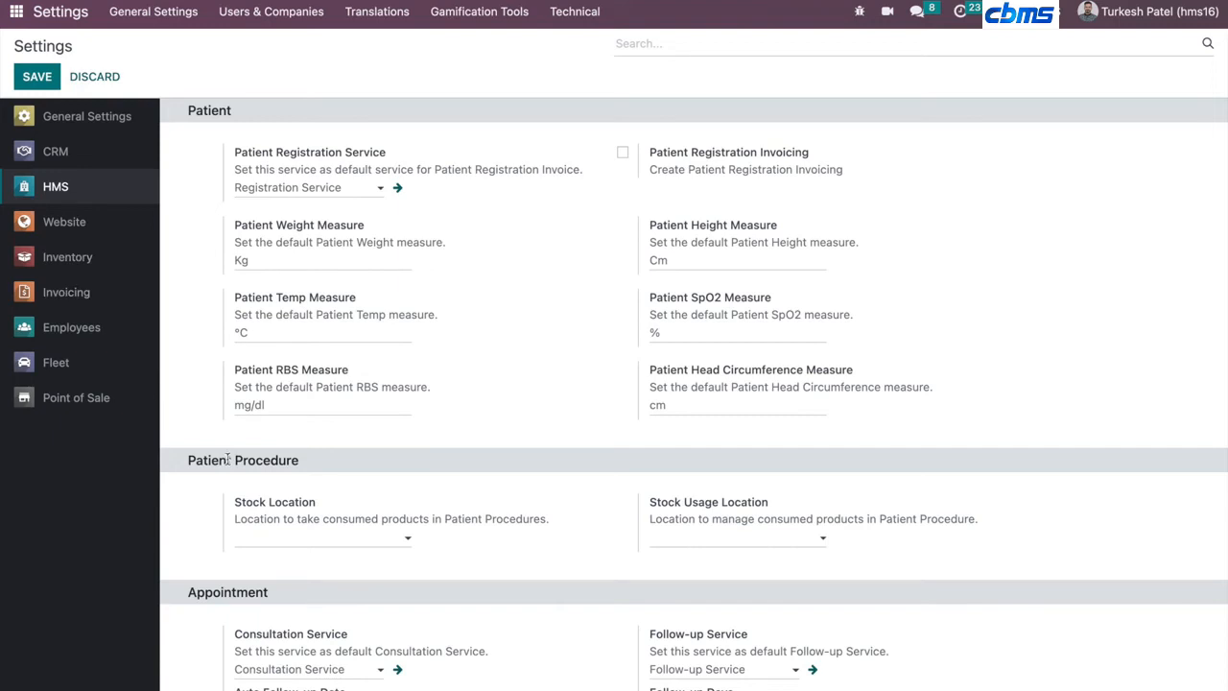
pyautogui.scroll(-3, 227, 459)
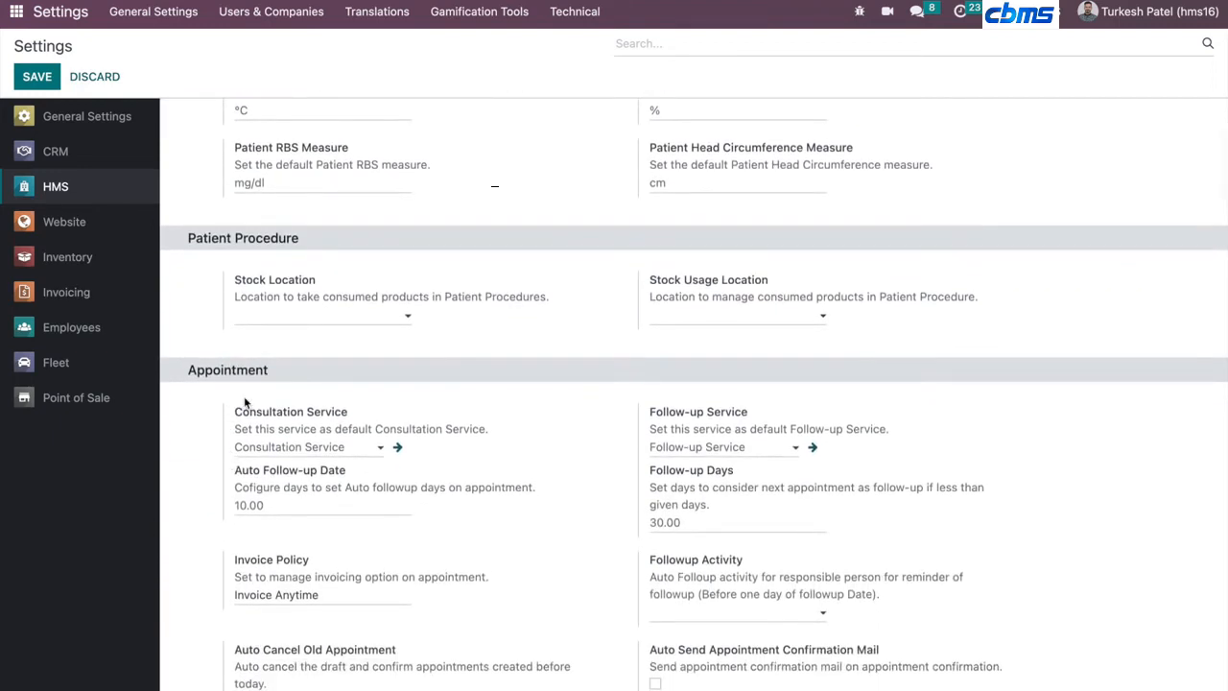
pyautogui.scroll(-3, 245, 400)
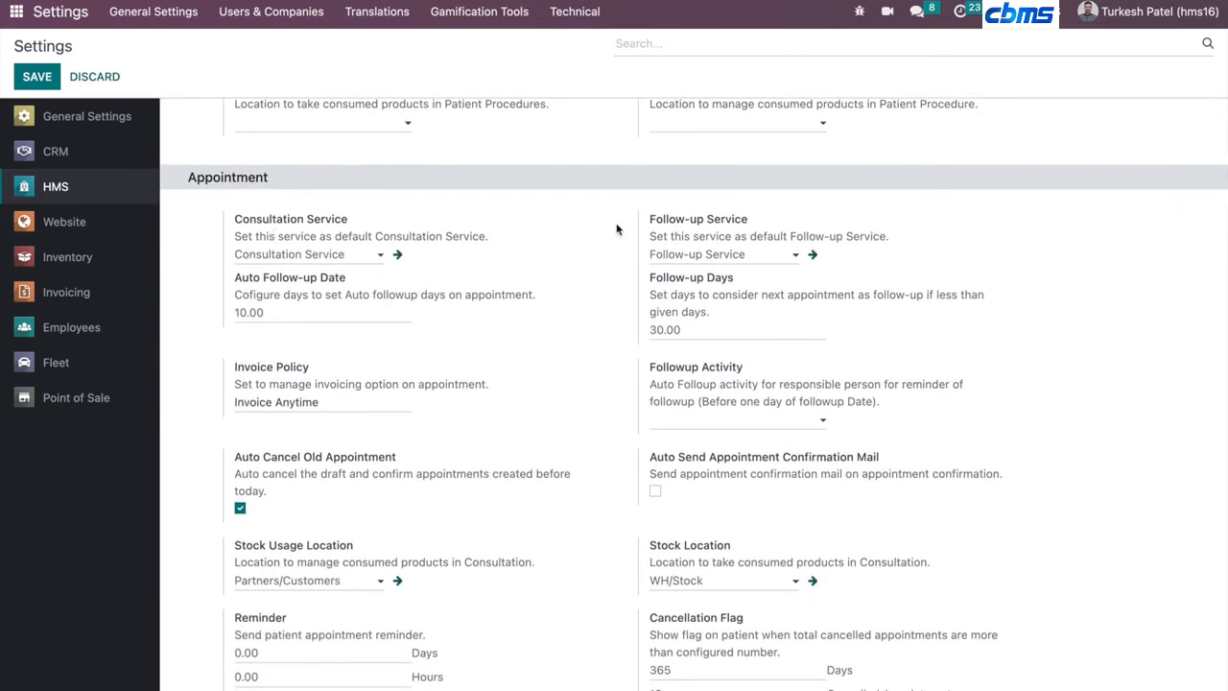
pyautogui.tripleClick(682, 284)
pyautogui.doubleClick(669, 328)
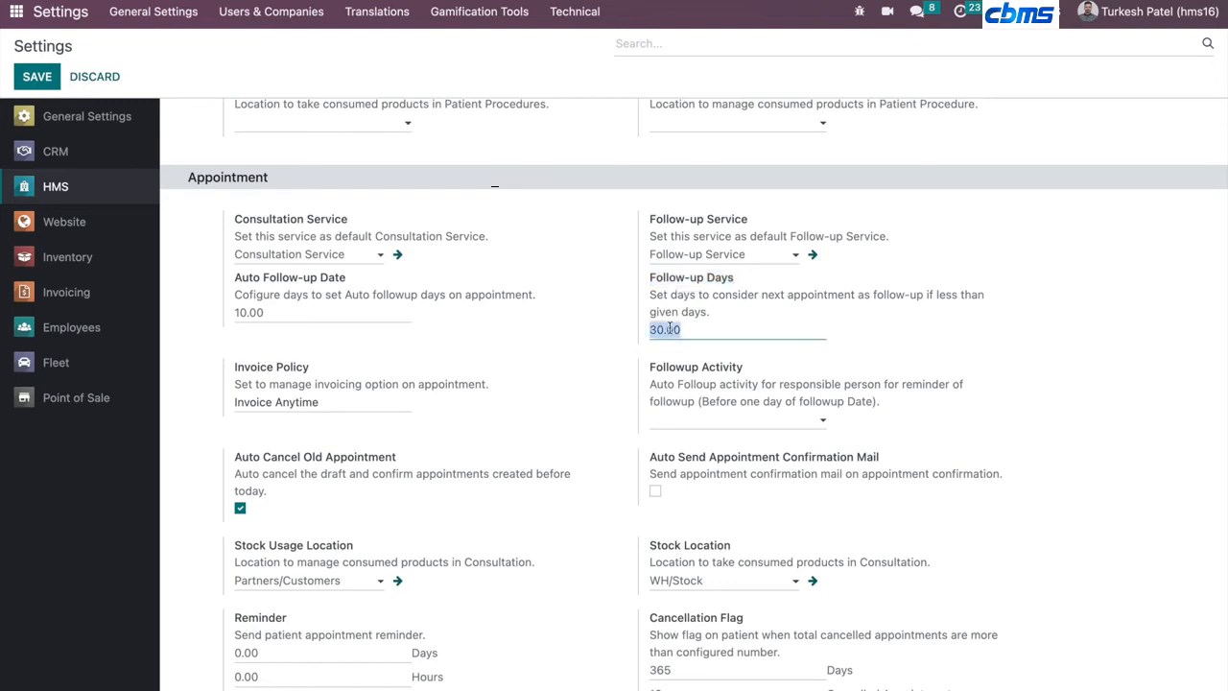
pyautogui.scroll(-2, 669, 328)
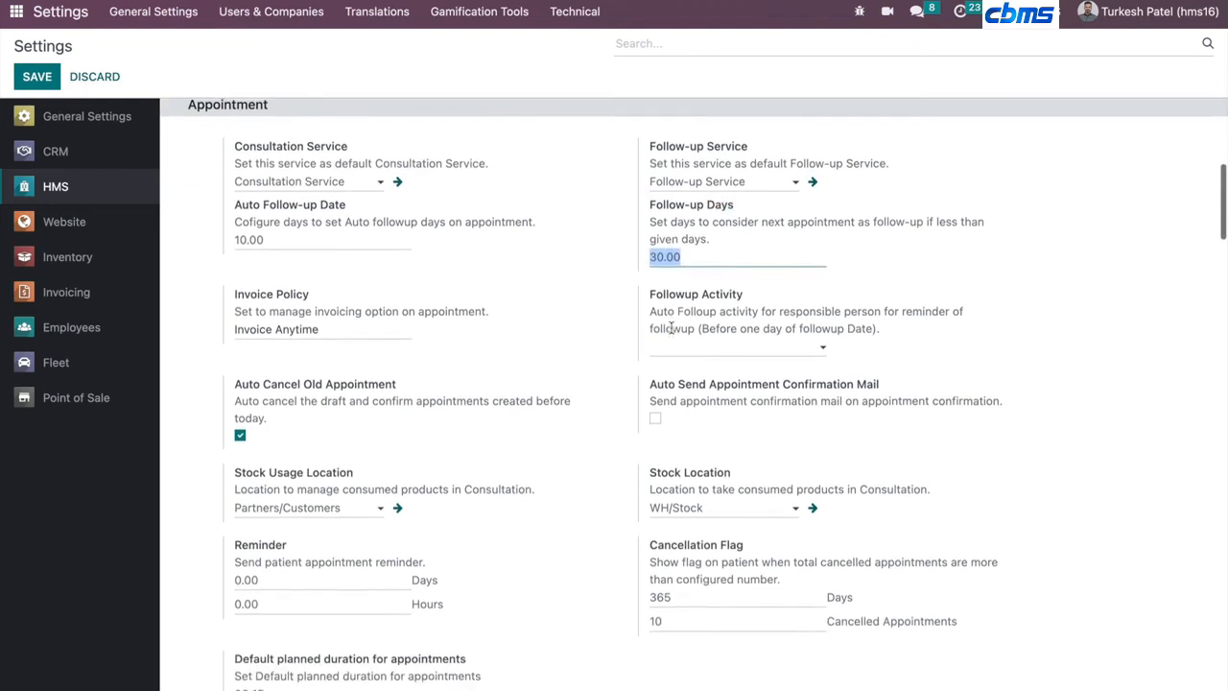
pyautogui.click(365, 320)
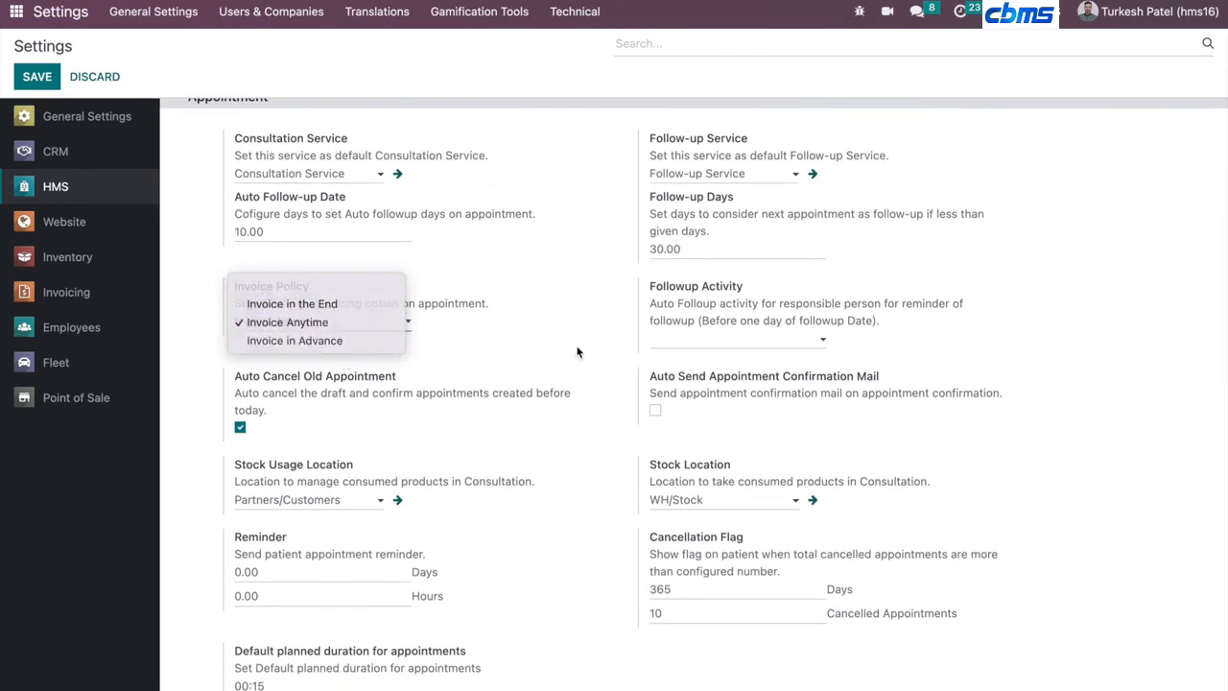
pyautogui.click(603, 336)
# - Set the patient appointment Reminder to 1 hour
pyautogui.scroll(-3, 652, 378)
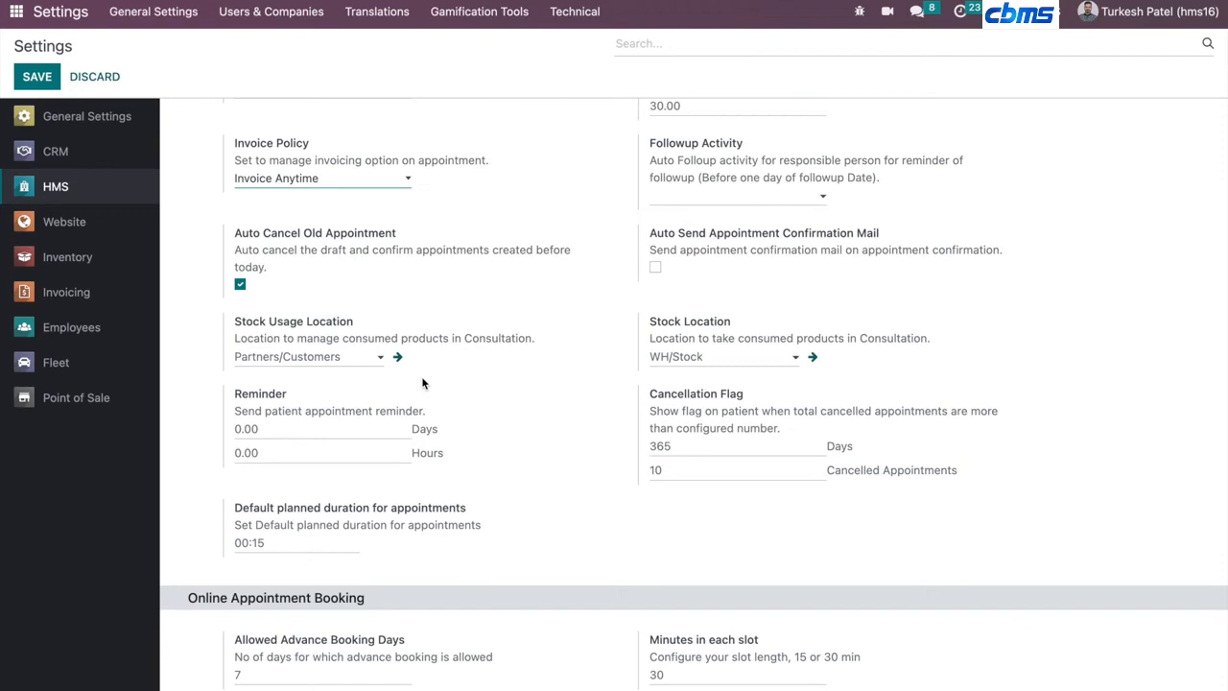
pyautogui.doubleClick(272, 394)
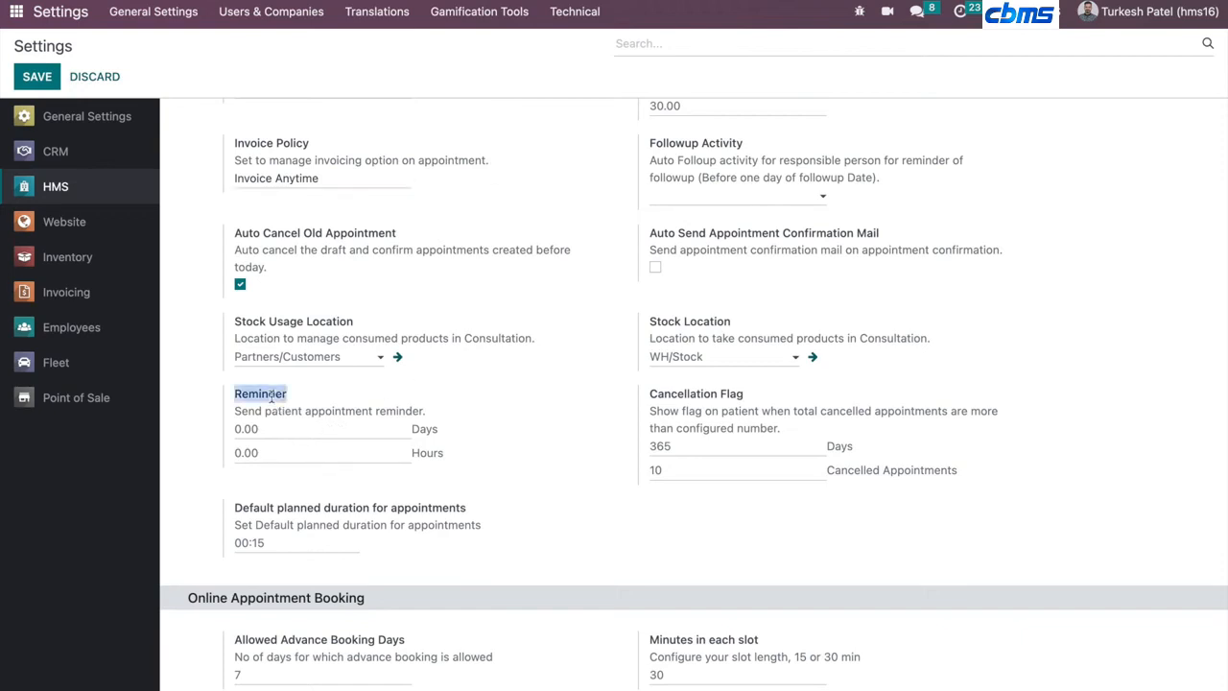
pyautogui.click(278, 429)
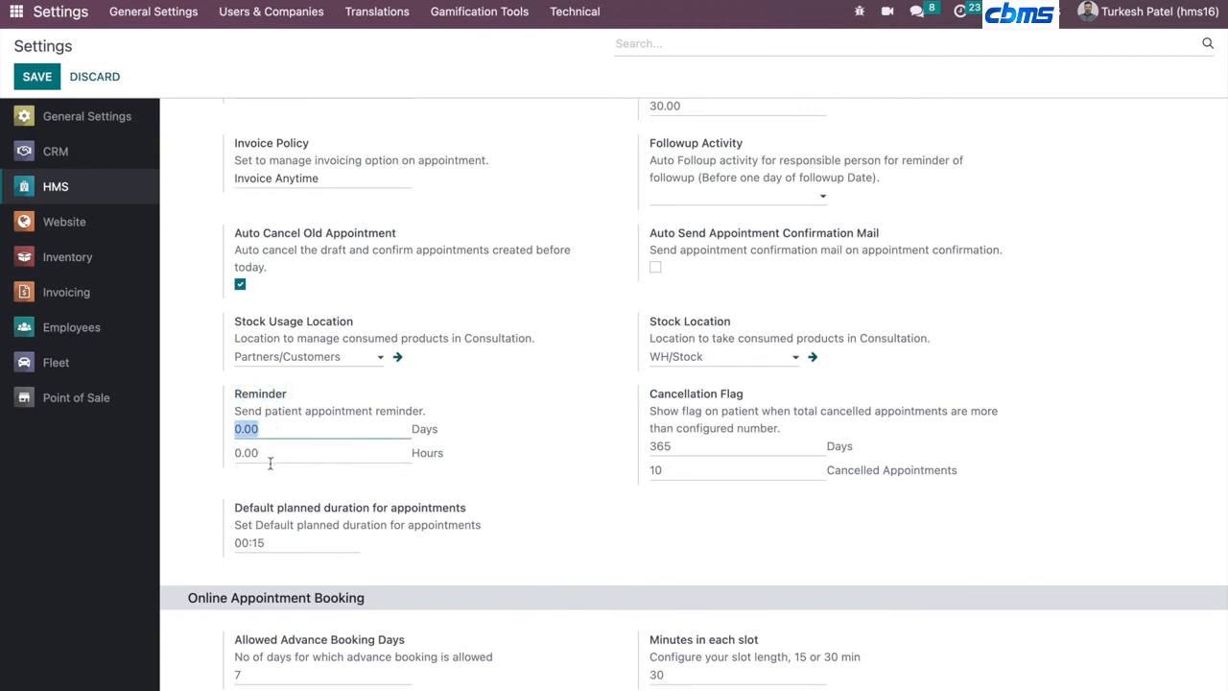
pyautogui.click(271, 453)
pyautogui.write('1')
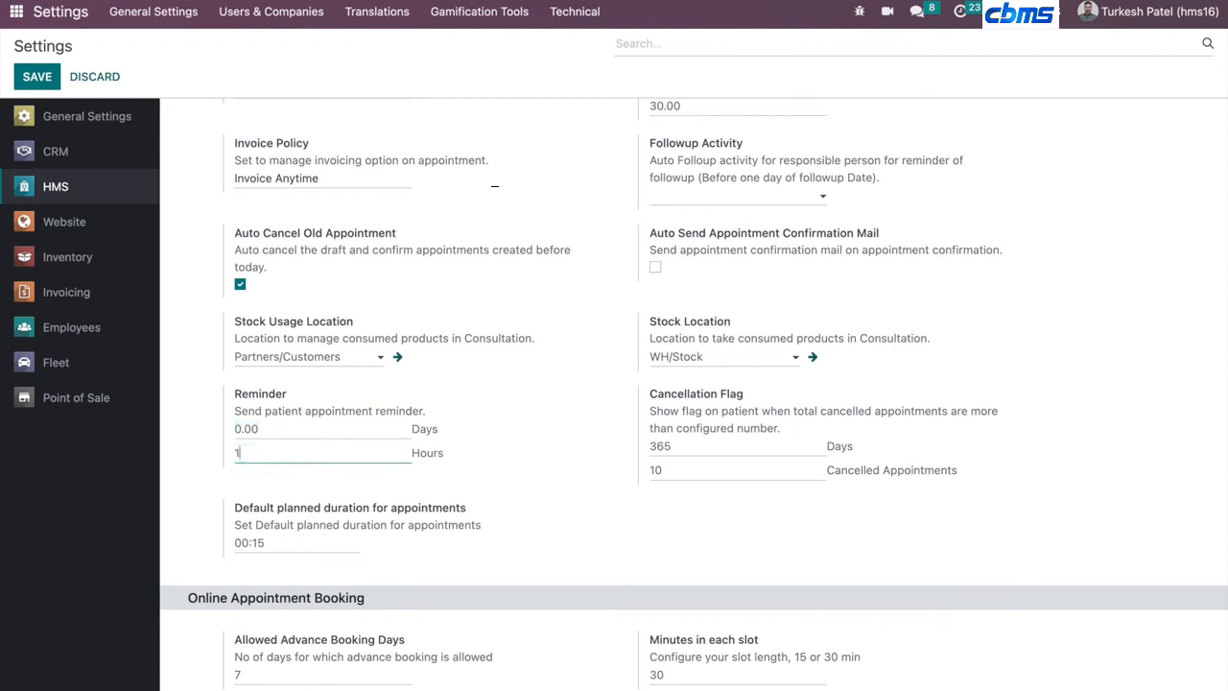
pyautogui.click(195, 494)
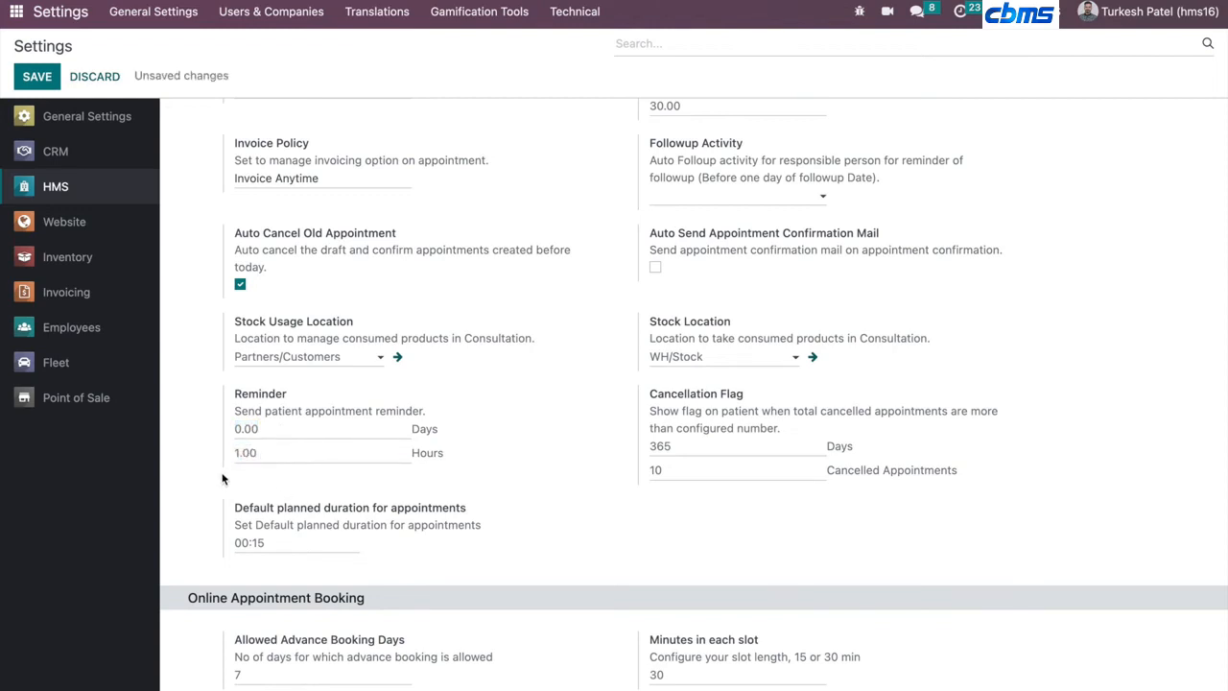
# - Scroll through the remaining HMS settings sections for online booking, prescription, radiology and other configurations
pyautogui.scroll(-5, 222, 479)
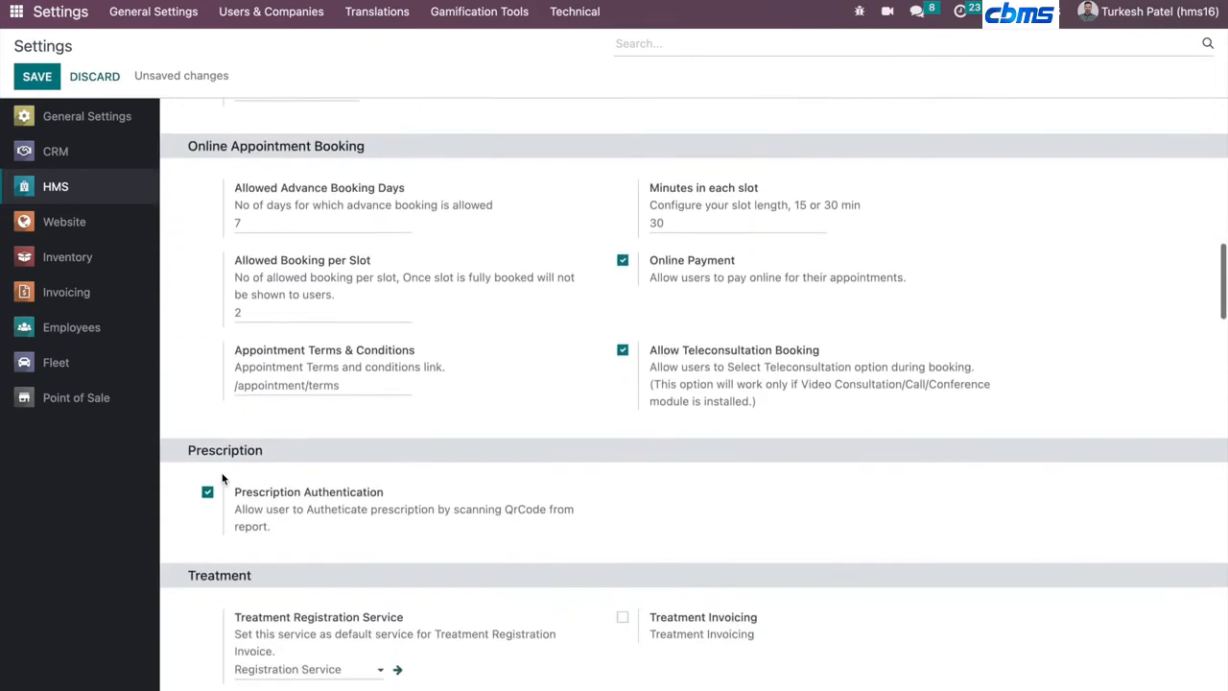
pyautogui.scroll(-15, 222, 479)
pyautogui.scroll(-7, 222, 479)
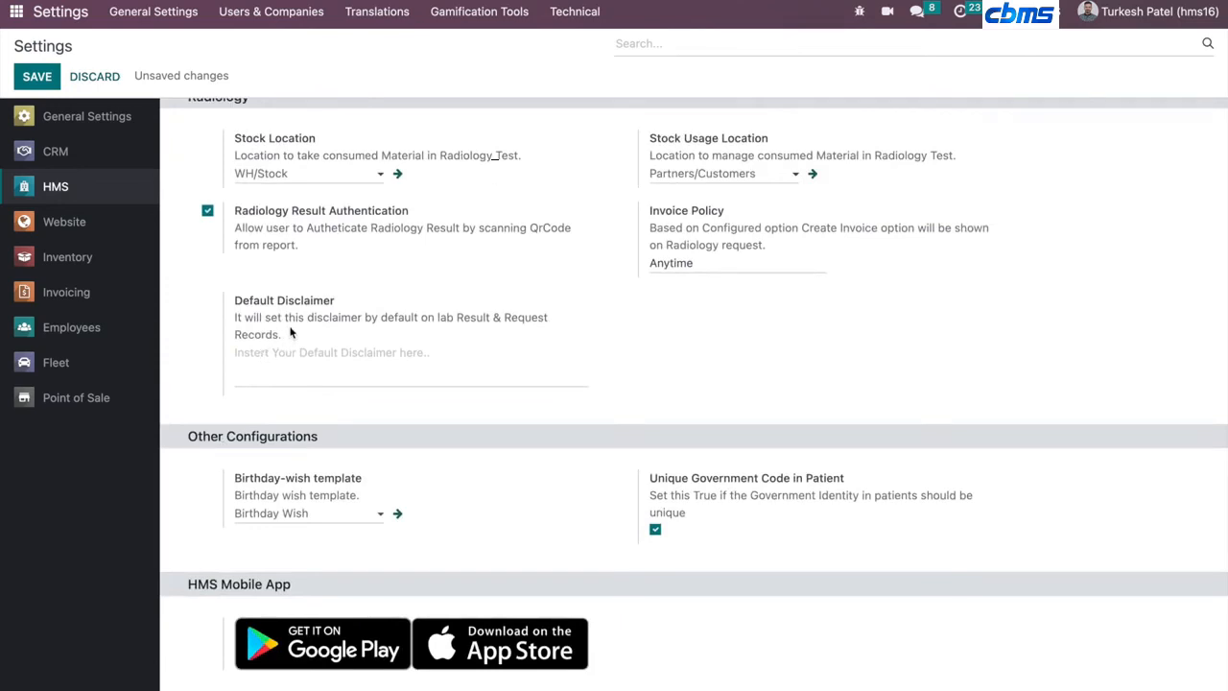
# - Open the admin user's record from the Users list and review its access rights
pyautogui.click(259, 13)
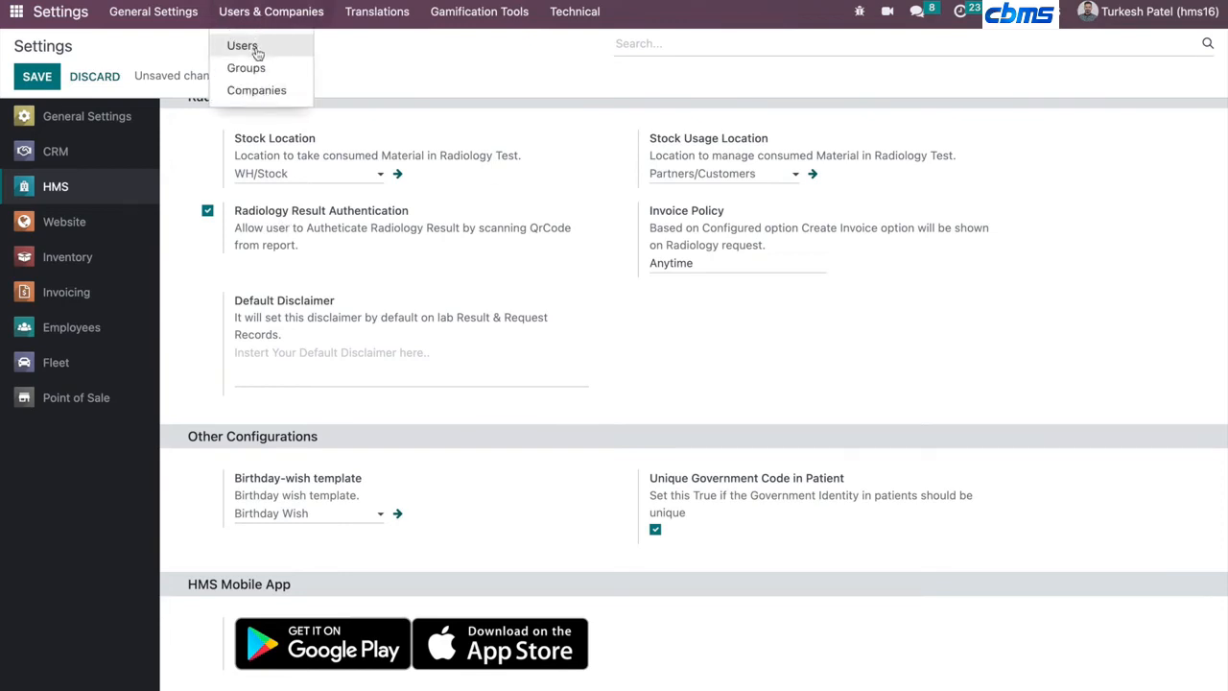
pyautogui.click(244, 46)
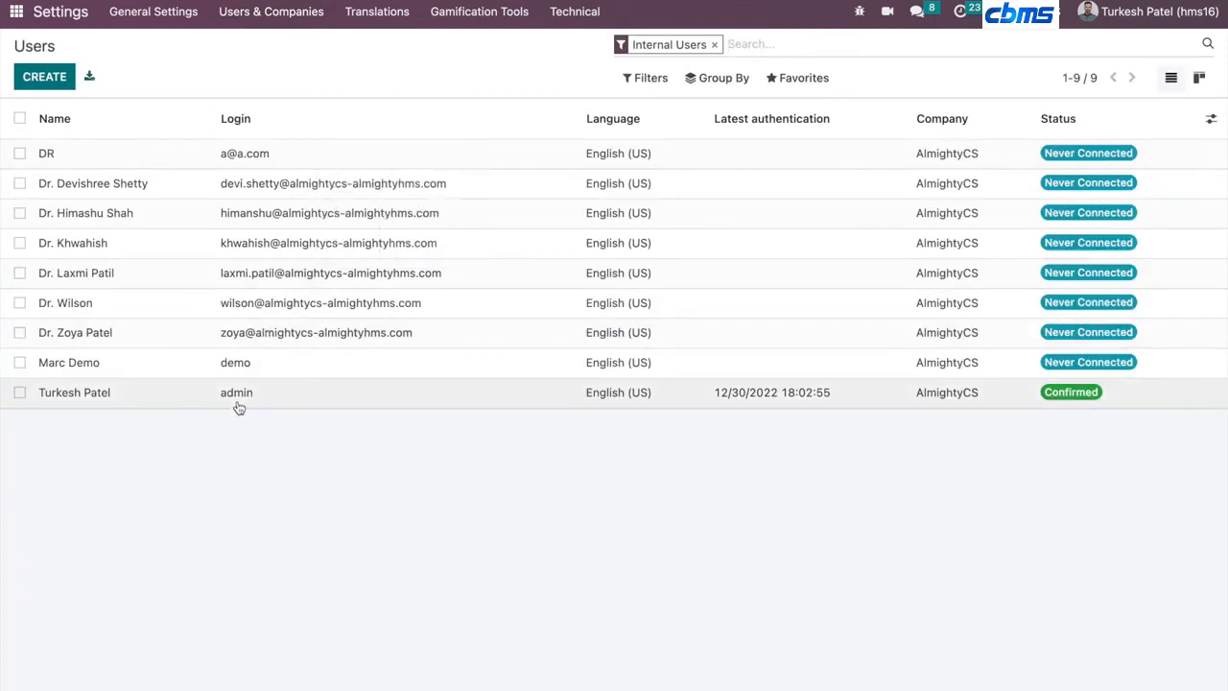
pyautogui.click(173, 399)
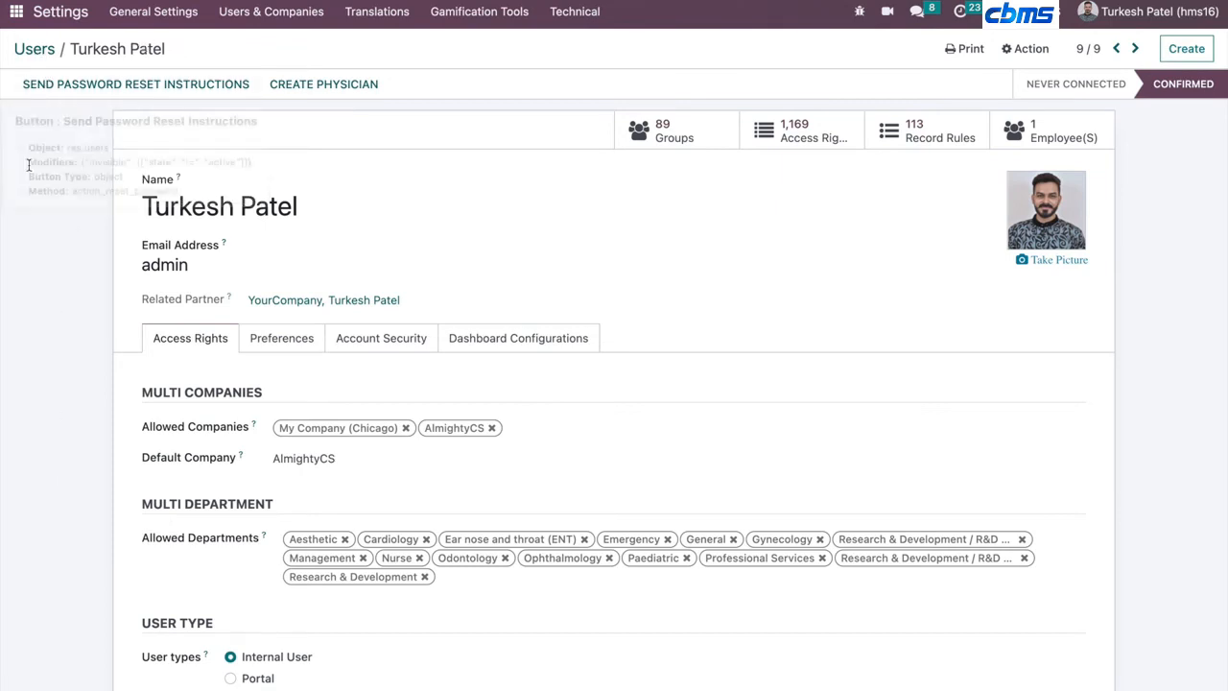
pyautogui.scroll(-3, 59, 400)
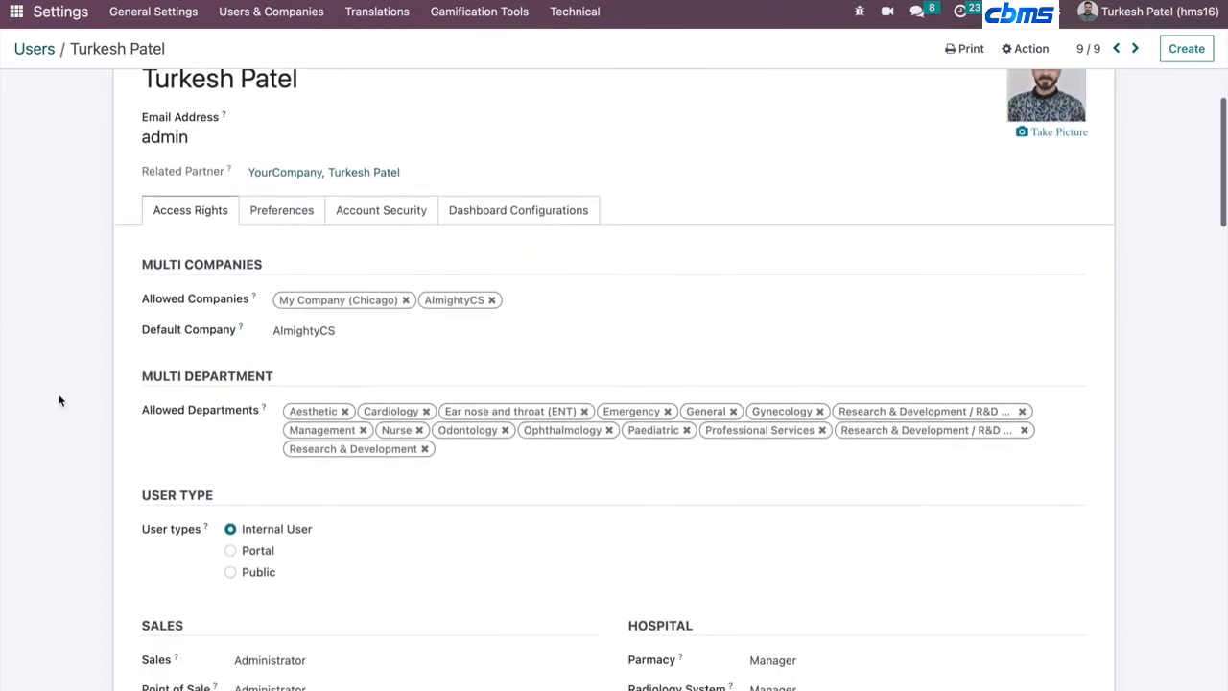
# - Review the admin user's Multi Department, User Type and application role settings on the access rights tab
pyautogui.moveTo(144, 302); pyautogui.dragTo(250, 302)
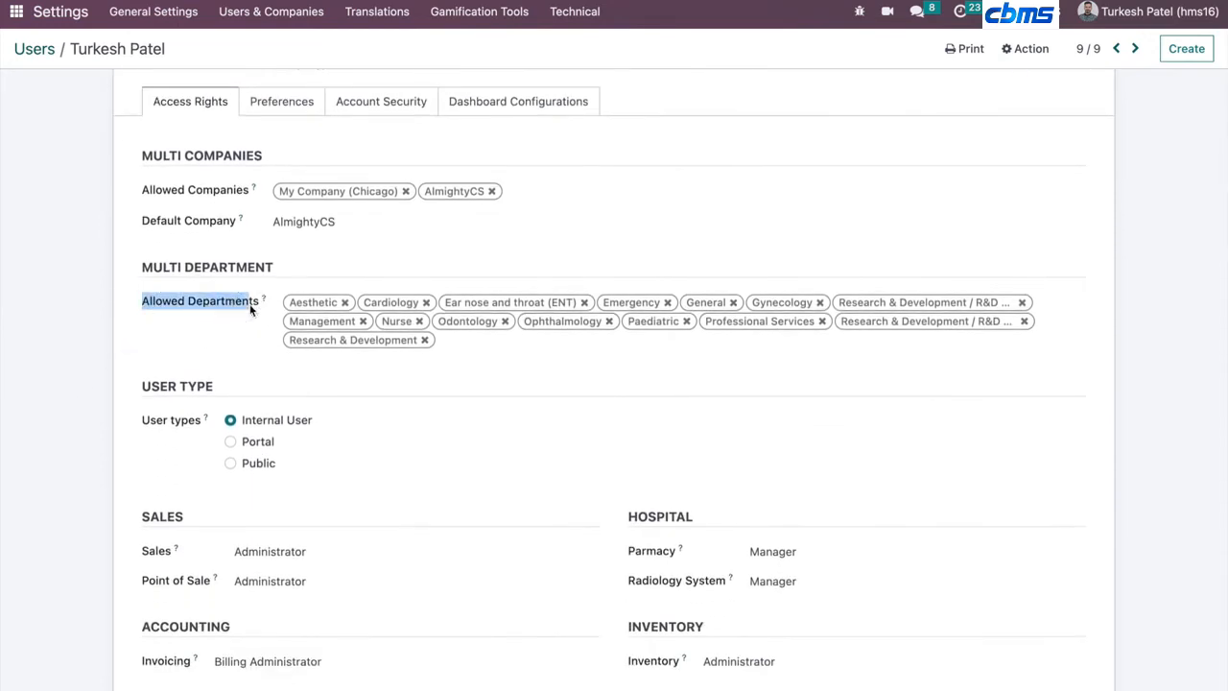
pyautogui.click(89, 351)
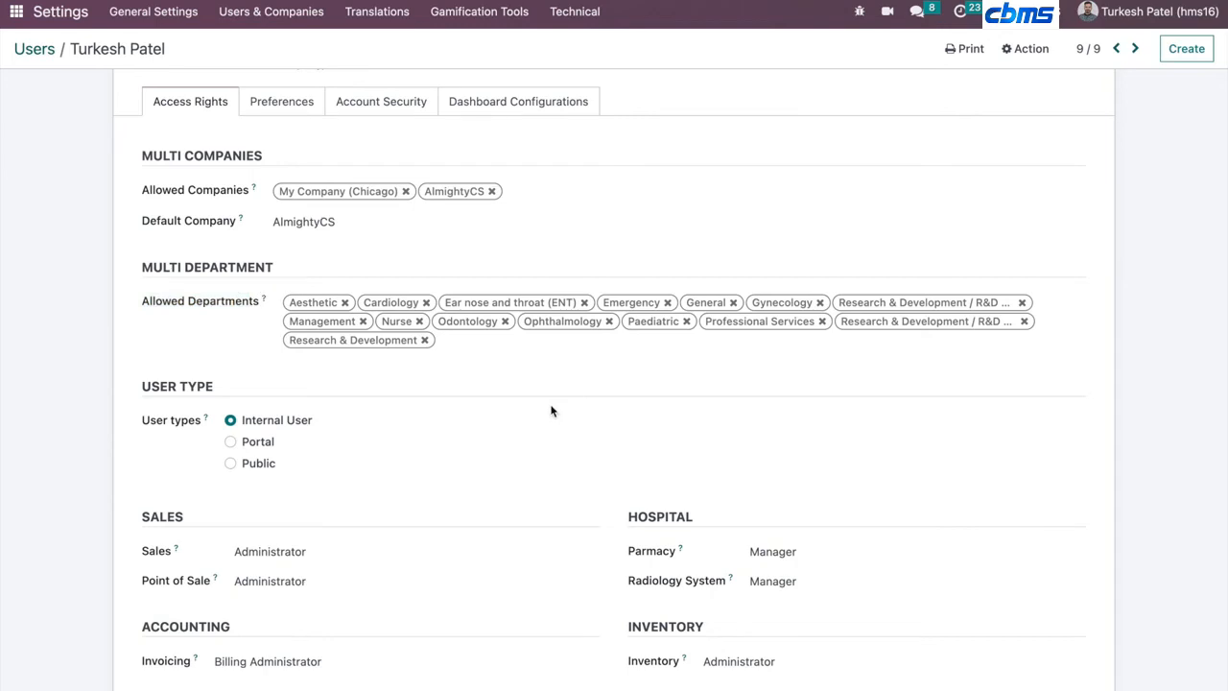
pyautogui.scroll(-3, 552, 411)
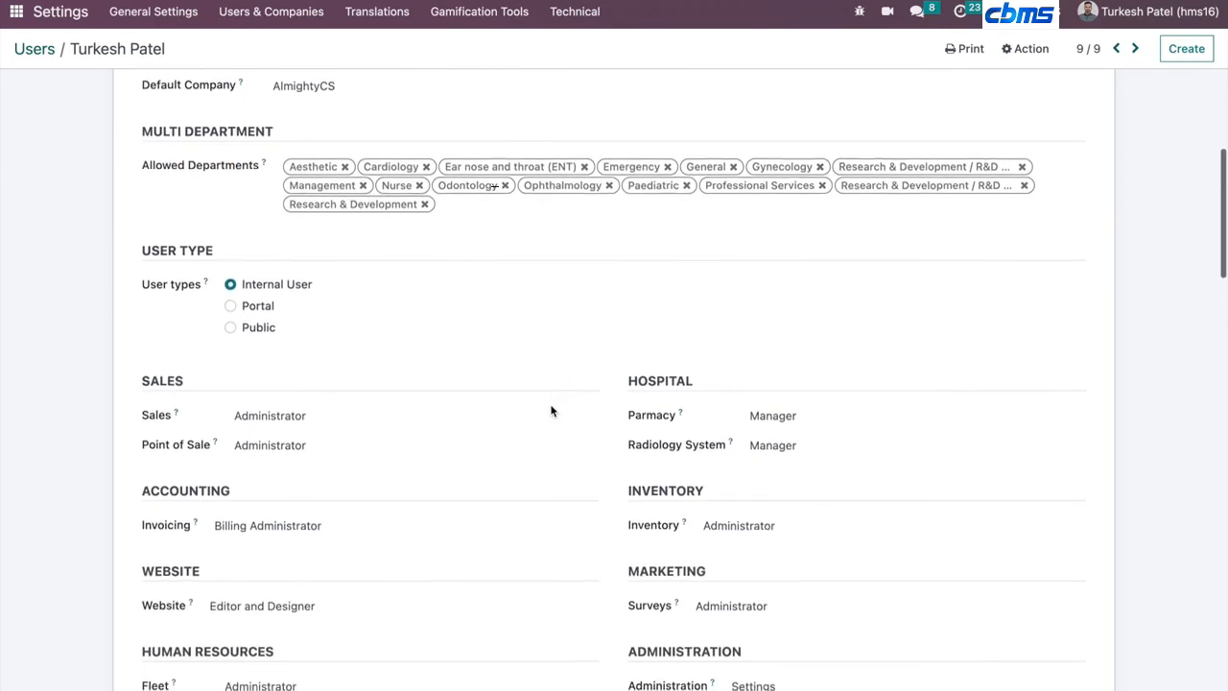
pyautogui.scroll(-2, 552, 411)
pyautogui.scroll(-2, 552, 410)
pyautogui.moveTo(631, 234); pyautogui.dragTo(633, 278)
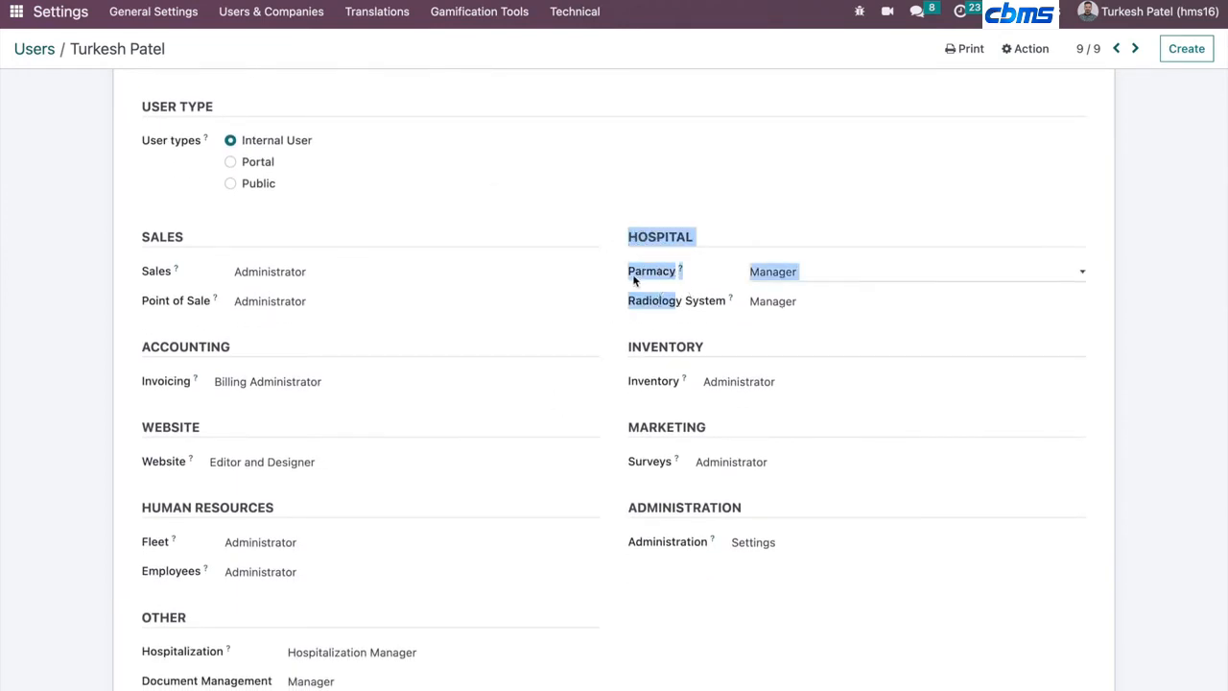
pyautogui.scroll(-1, 215, 480)
pyautogui.scroll(-2, 214, 478)
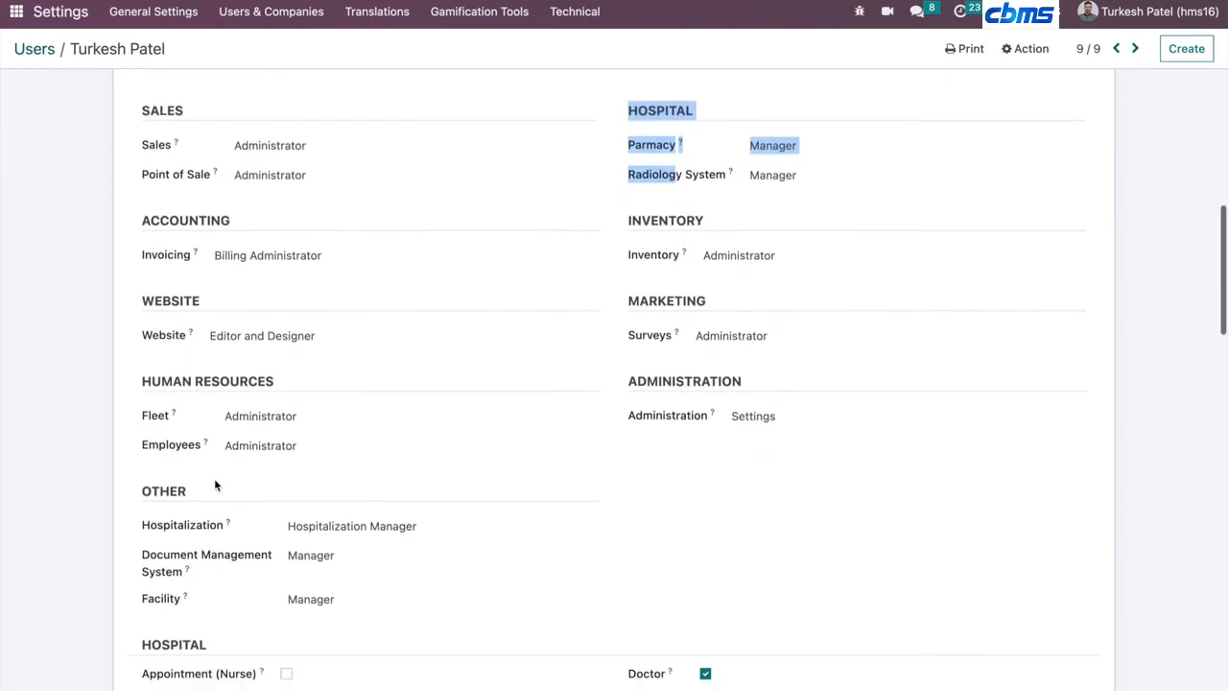
pyautogui.moveTo(141, 438); pyautogui.dragTo(255, 555)
pyautogui.click(332, 470)
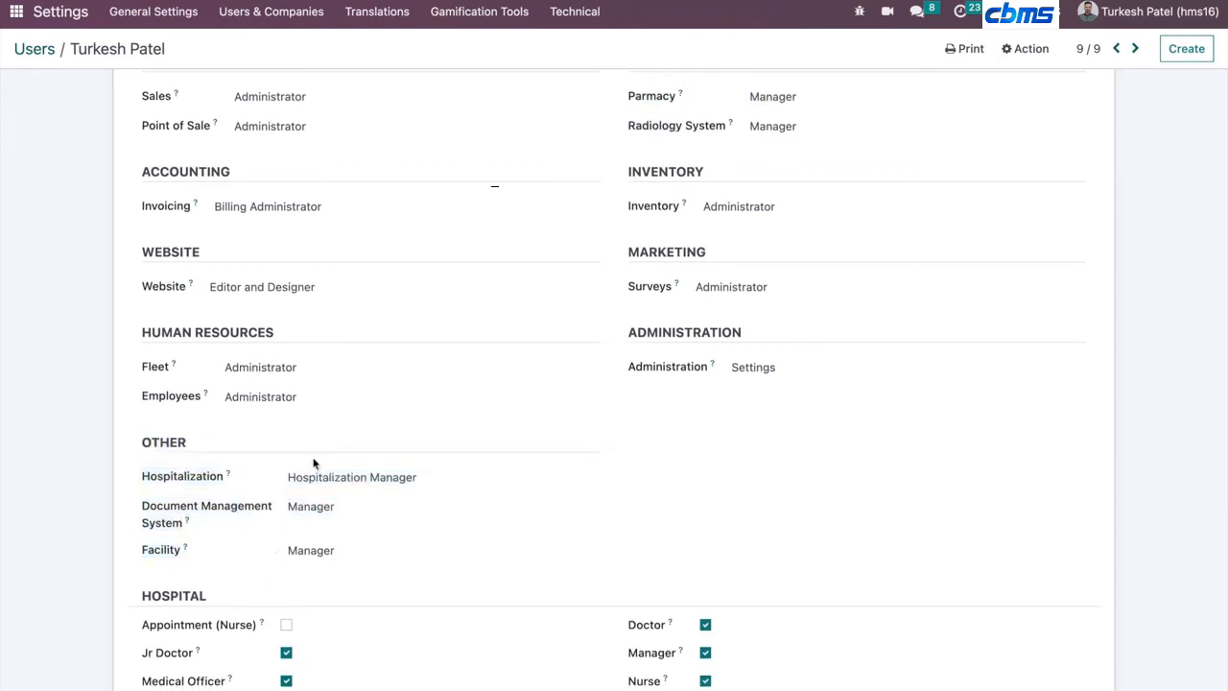
pyautogui.scroll(-1, 45, 510)
pyautogui.scroll(-3, 44, 510)
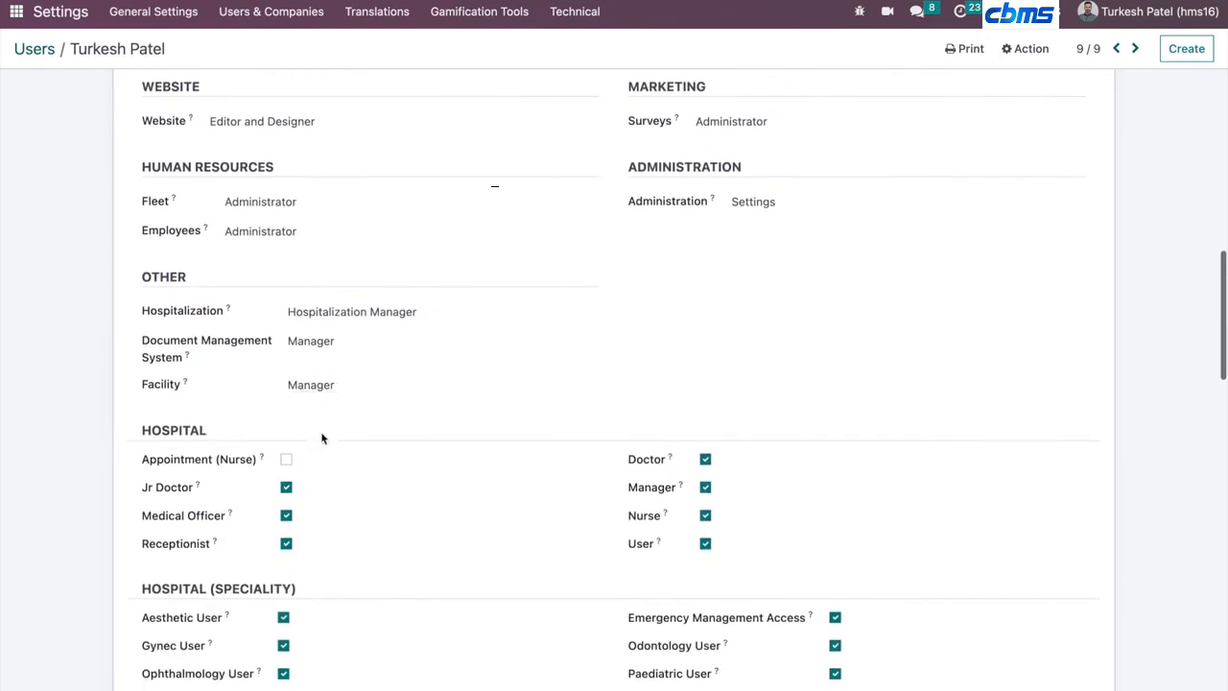
# - Review the Hospital, Hospital (Speciality) and Hospital (Department) group checkboxes of the admin user
pyautogui.scroll(-1, 508, 442)
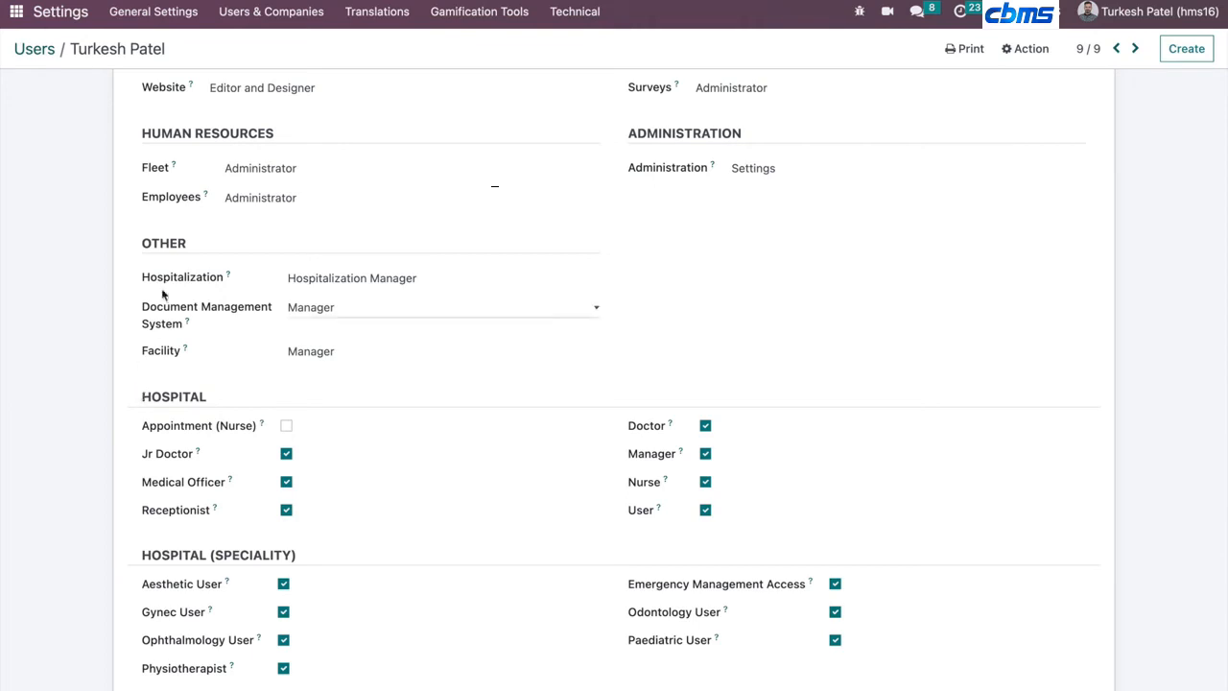
pyautogui.moveTo(142, 249); pyautogui.dragTo(428, 519)
pyautogui.scroll(-1, 427, 519)
pyautogui.scroll(-2, 428, 519)
pyautogui.click(23, 384)
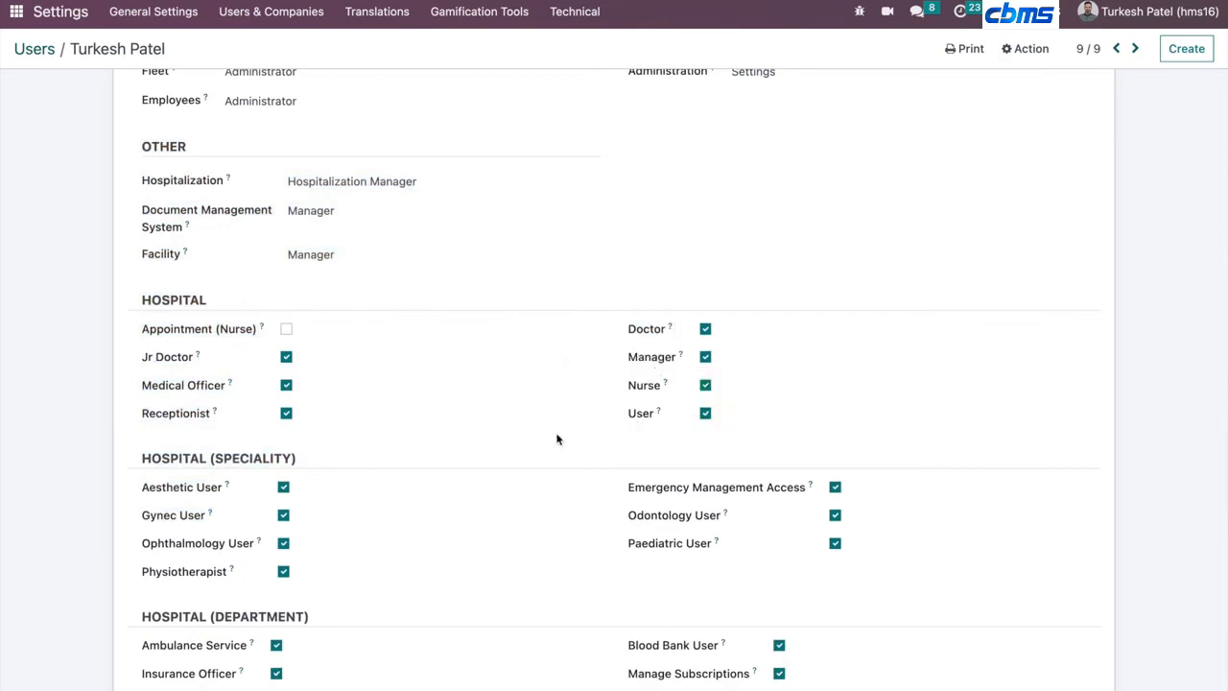
pyautogui.scroll(-1, 255, 469)
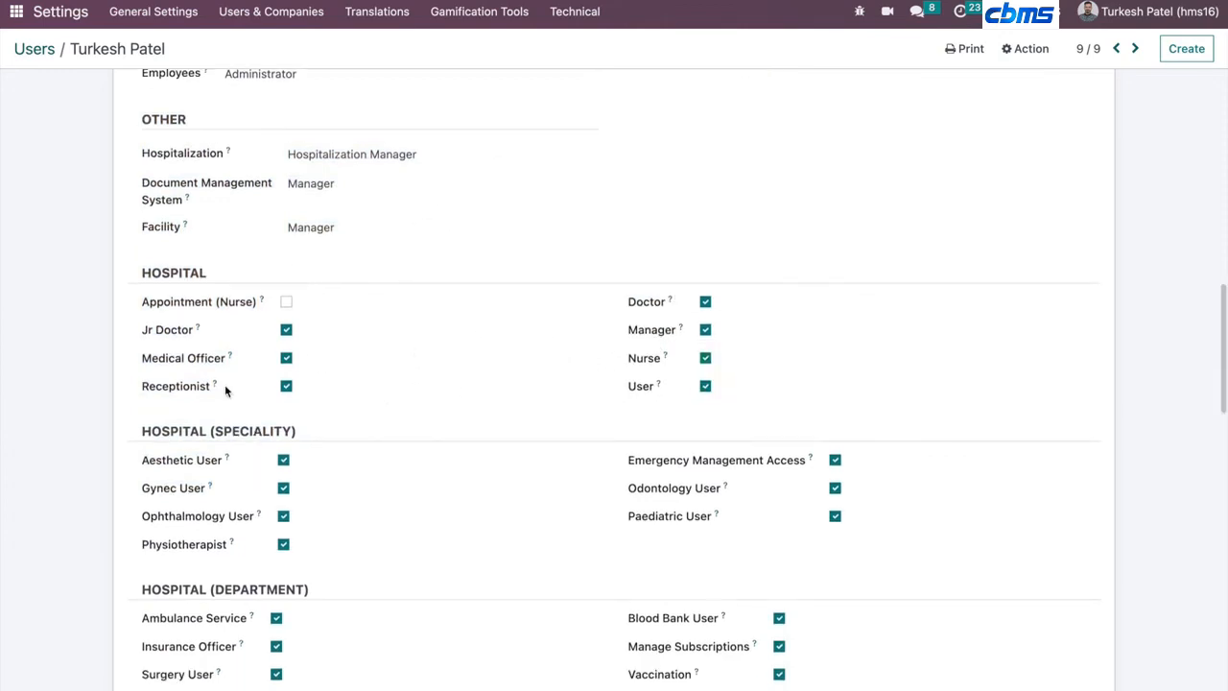
pyautogui.scroll(-2, 225, 384)
pyautogui.scroll(-2, 225, 384)
pyautogui.tripleClick(213, 227)
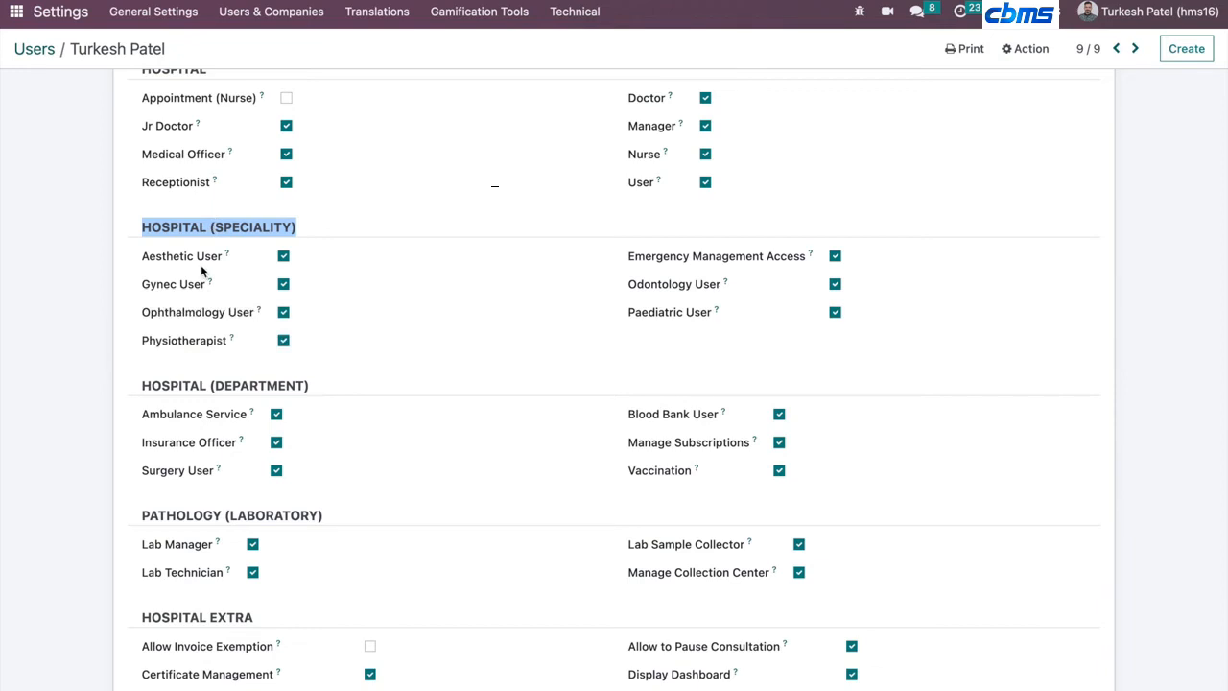
pyautogui.click(16, 21)
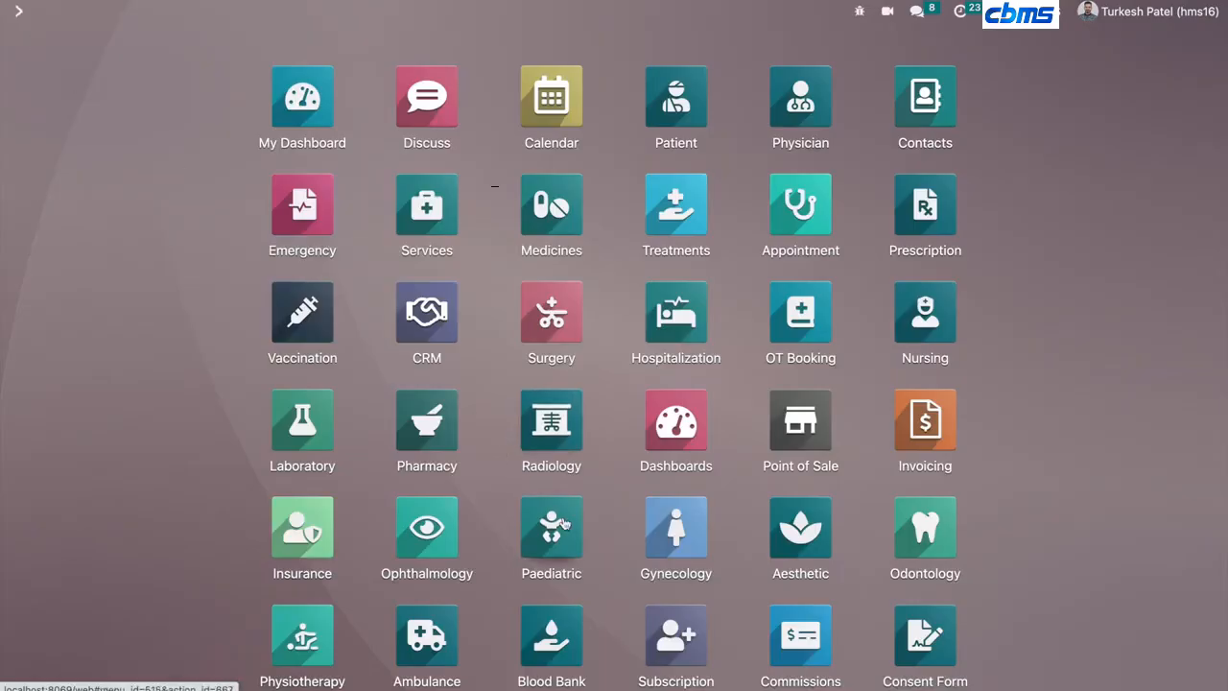
pyautogui.scroll(-2, 564, 523)
pyautogui.scroll(-3, 565, 523)
pyautogui.scroll(5, 564, 523)
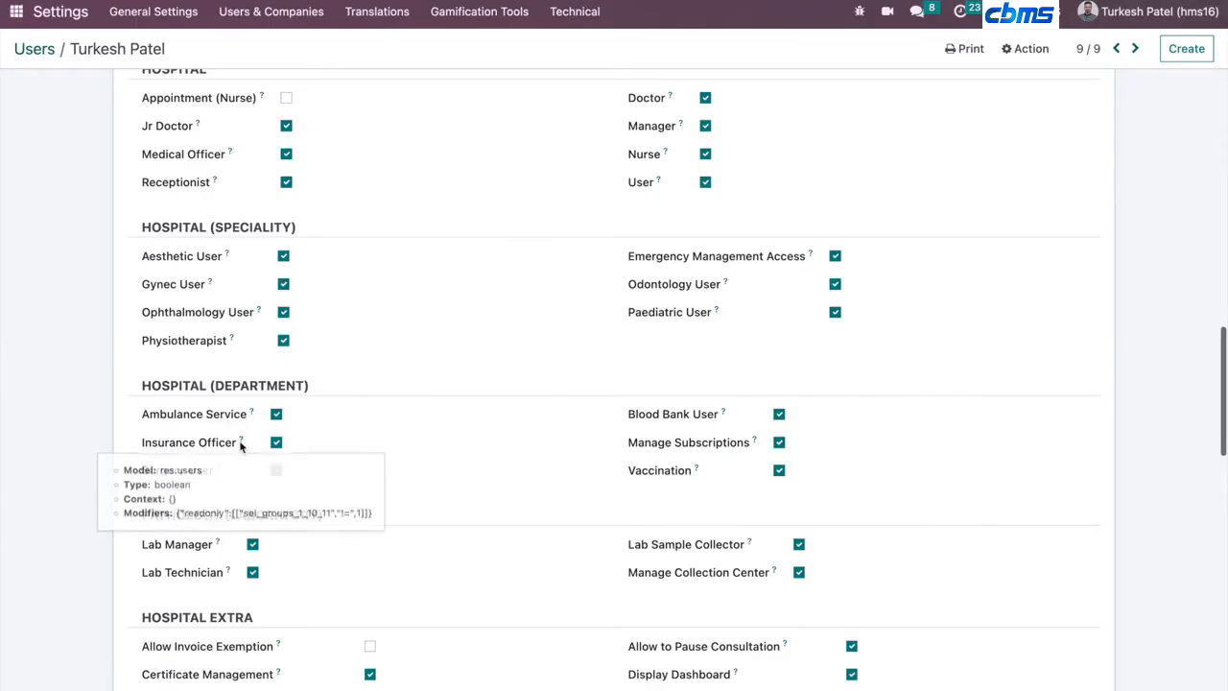
# - Scroll through the Pathology, Hospital Extra, SMS, WhatsApp, Technical, Extra Rights and Other access rights of the admin user
pyautogui.scroll(-3, 240, 446)
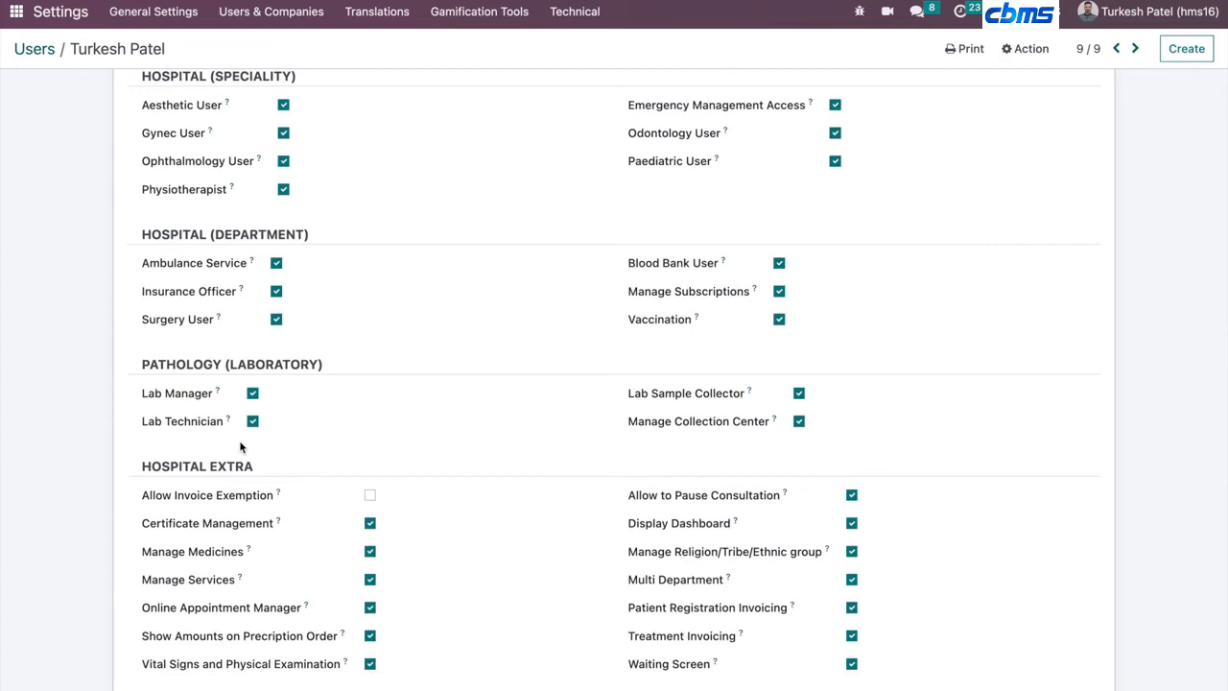
pyautogui.scroll(-2, 240, 446)
pyautogui.scroll(4, 240, 446)
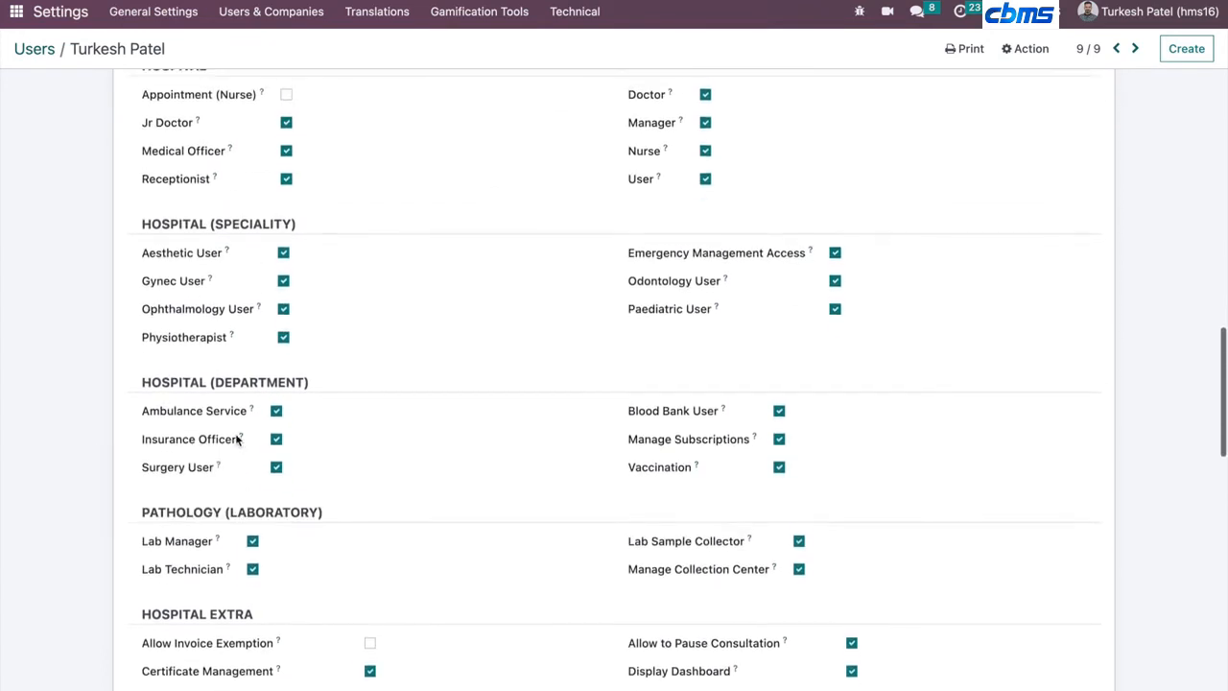
pyautogui.scroll(-9, 235, 437)
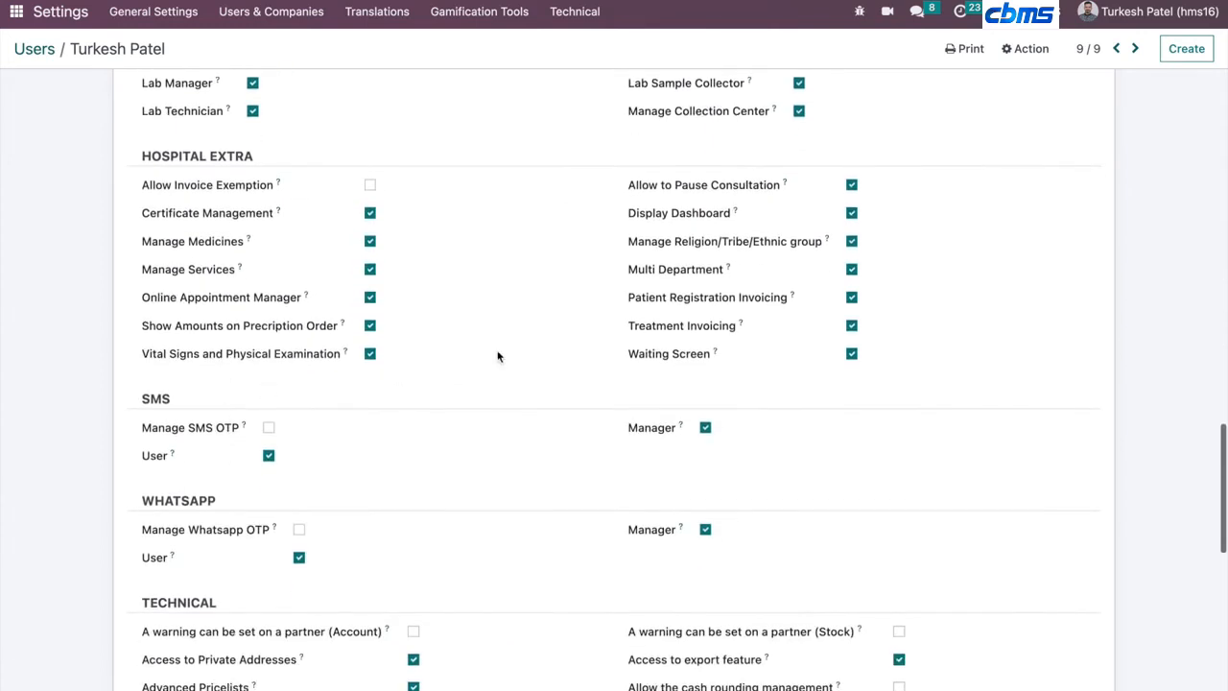
pyautogui.scroll(-2, 689, 478)
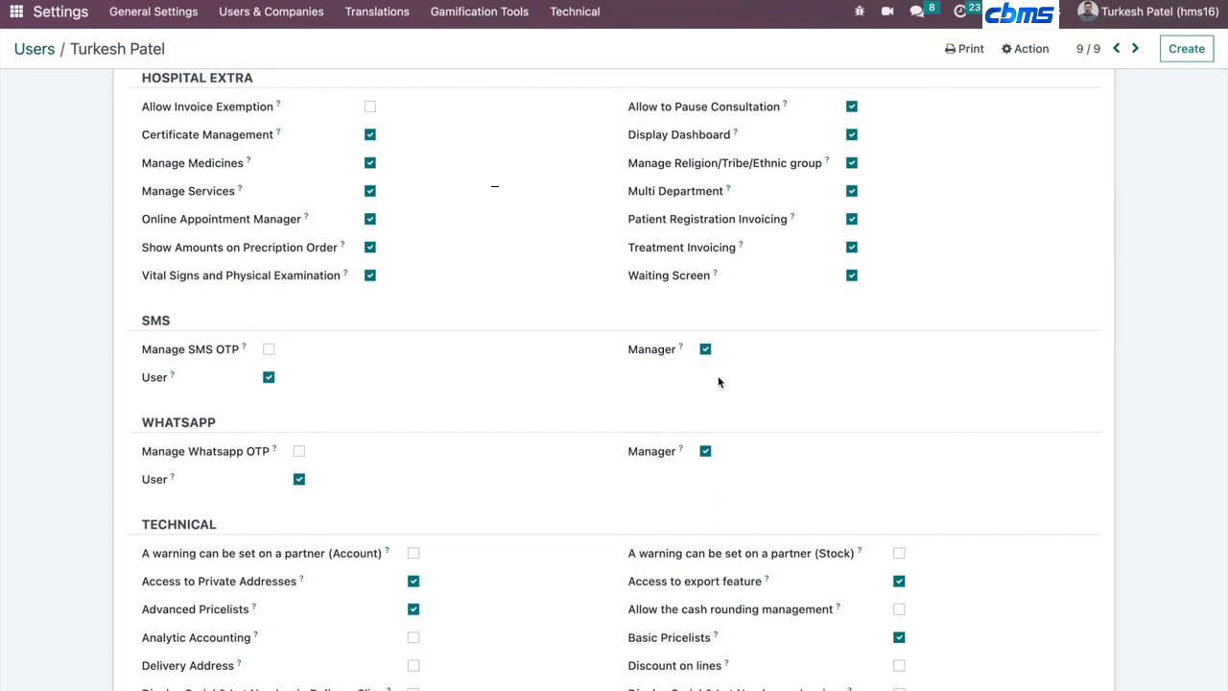
pyautogui.scroll(1, 719, 382)
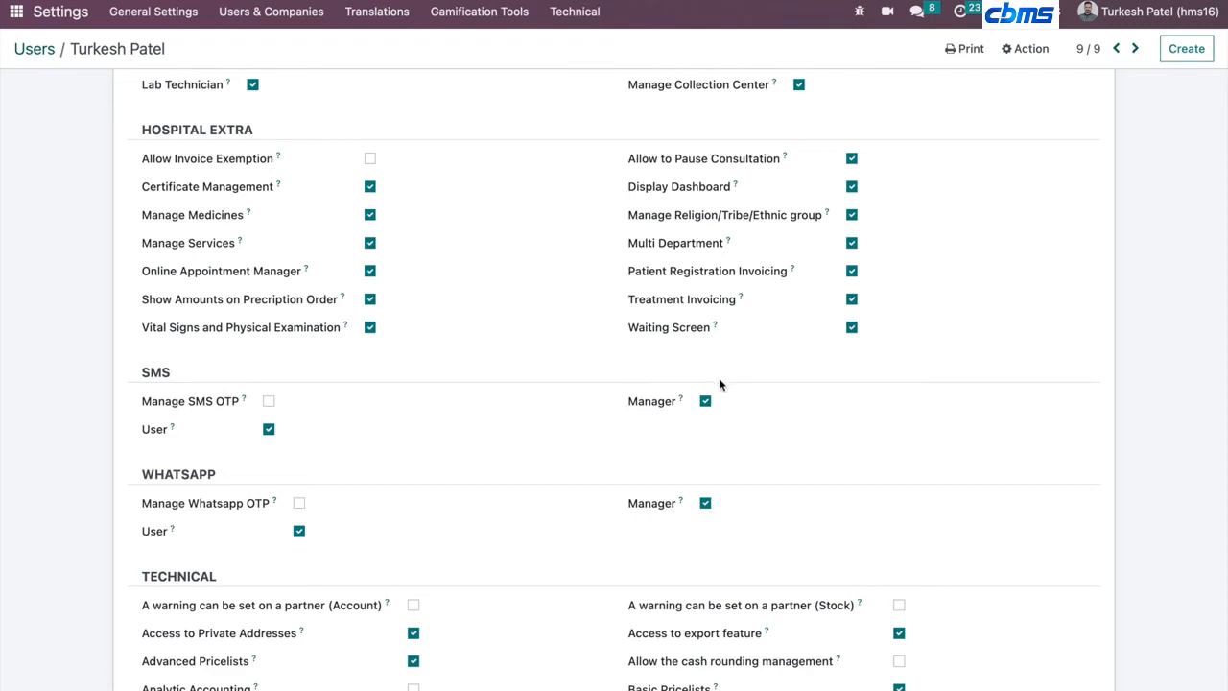
pyautogui.scroll(-7, 720, 385)
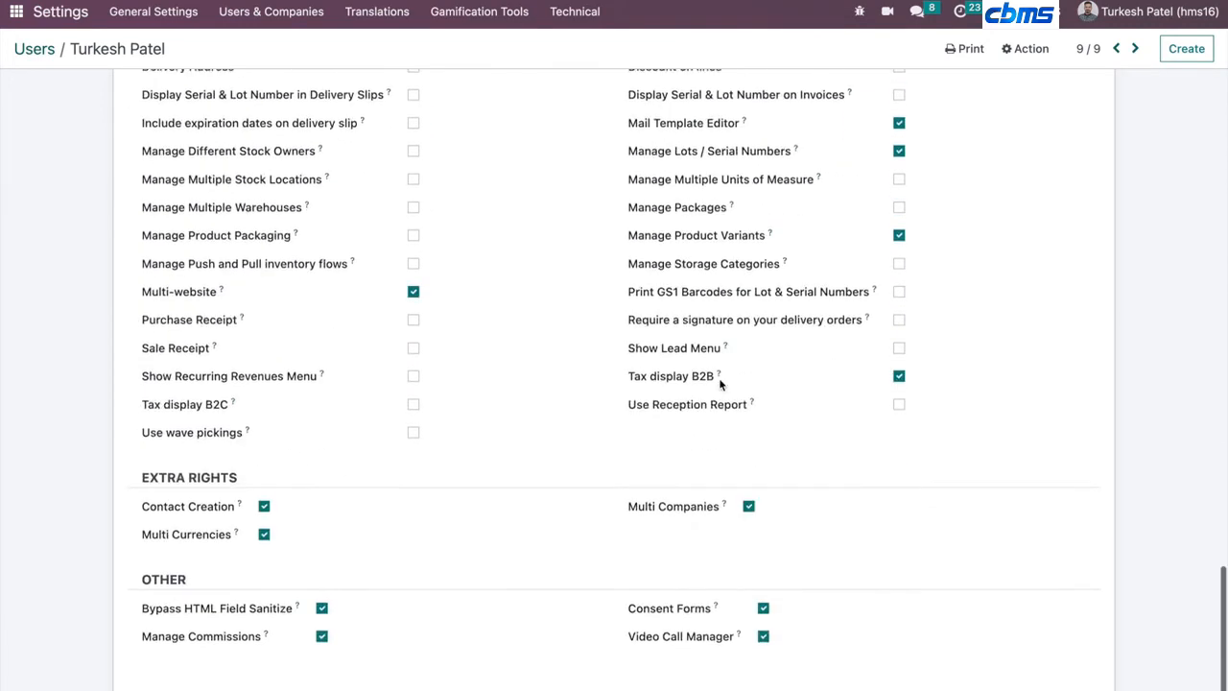
pyautogui.scroll(20, 721, 385)
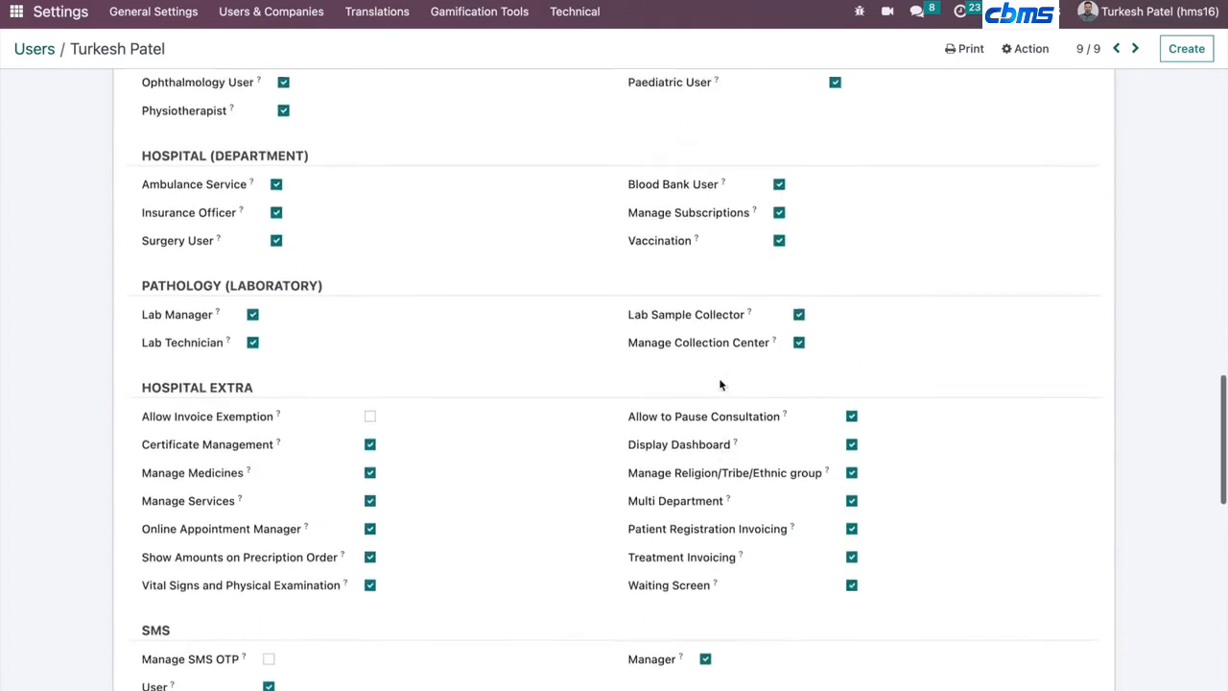
pyautogui.scroll(6, 361, 246)
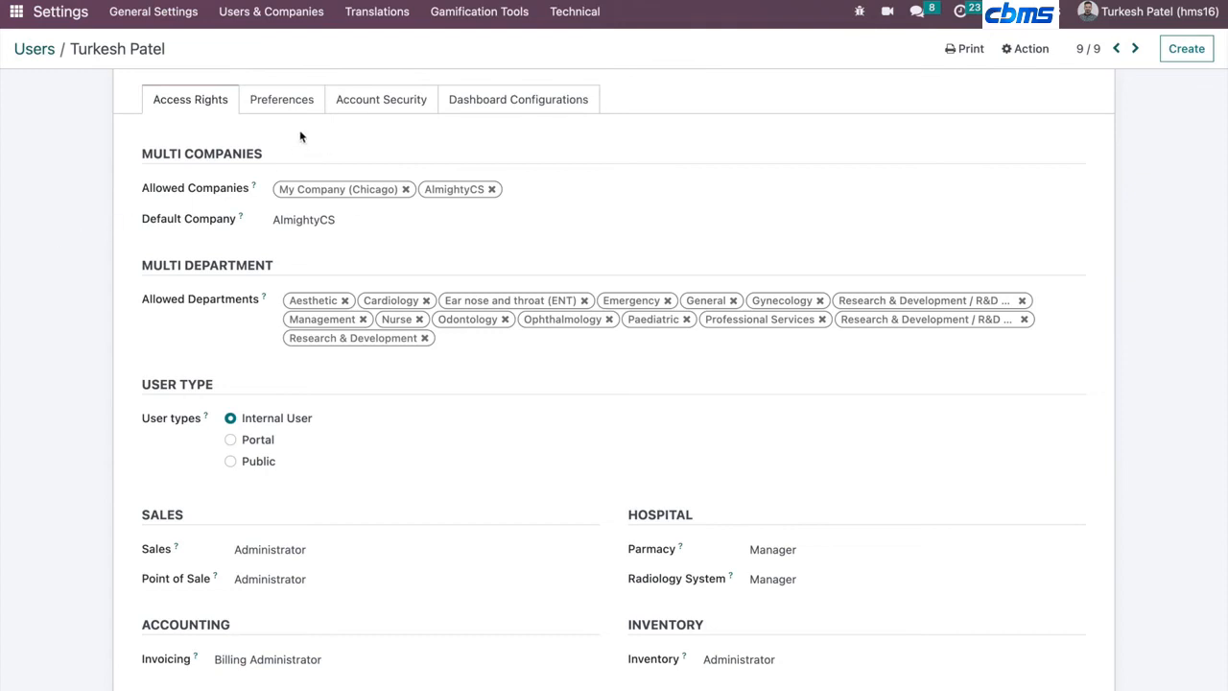
# - View the admin user's Preferences and Dashboard Configurations tabs, returning to Access Rights
pyautogui.click(283, 108)
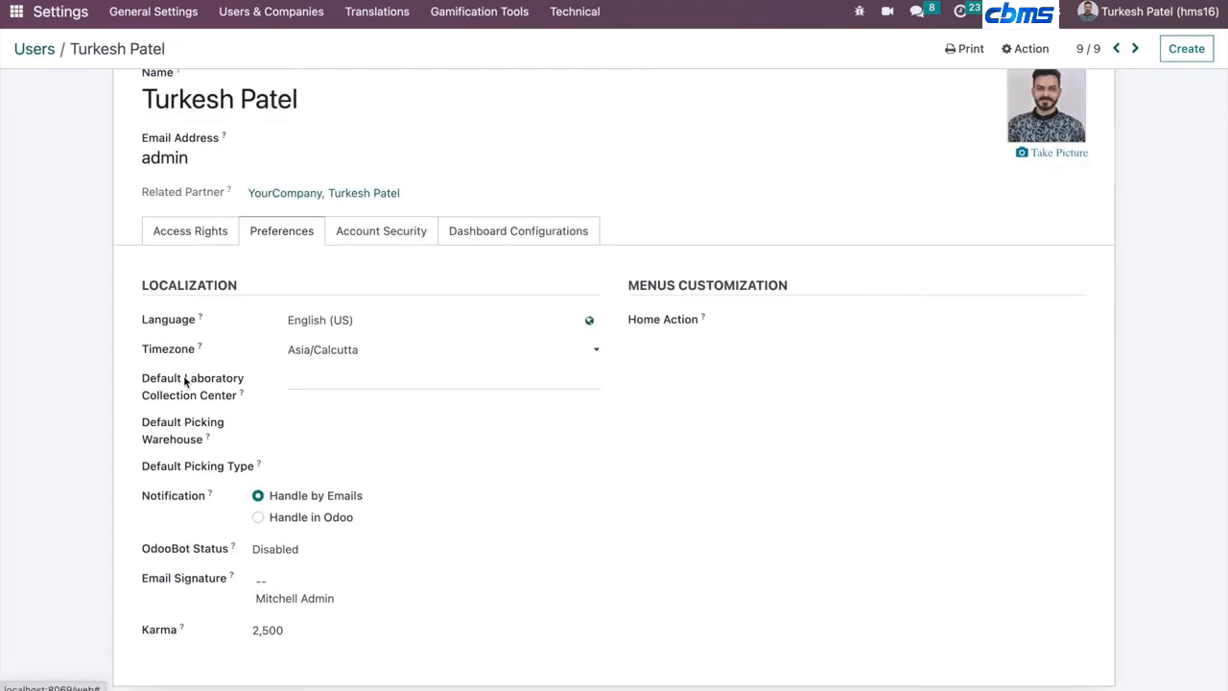
pyautogui.click(501, 240)
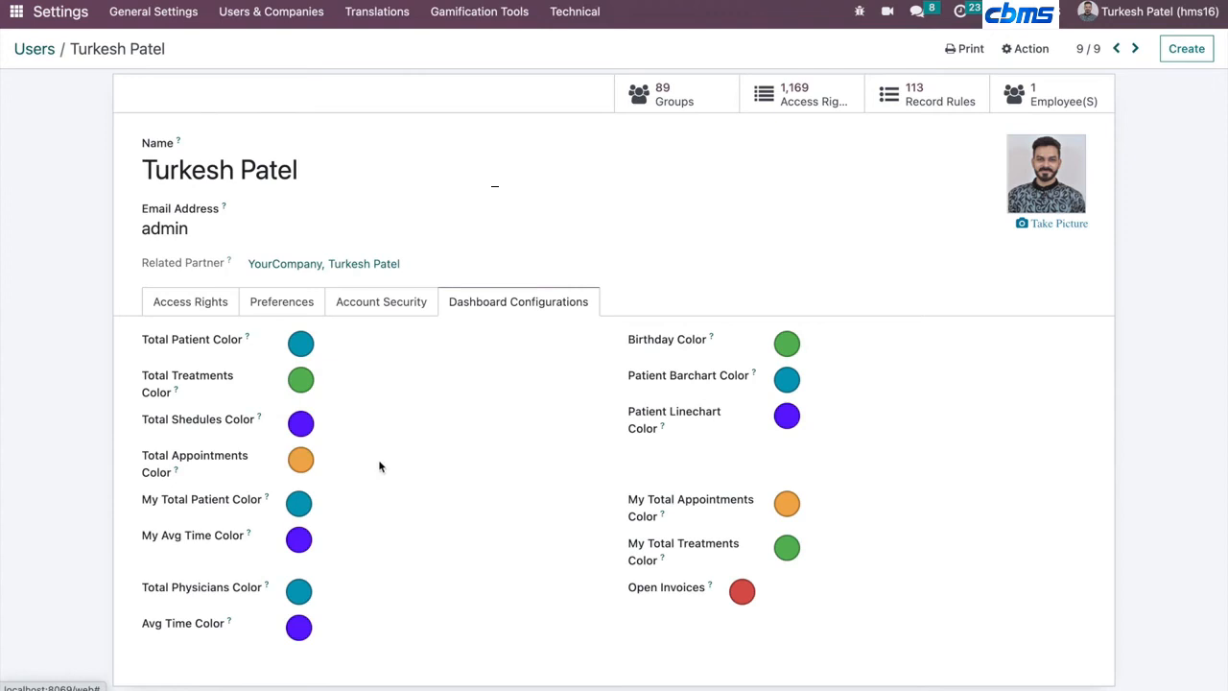
pyautogui.click(177, 303)
# - Go back to the Users list and browse all installed apps on the home menu
pyautogui.click(27, 52)
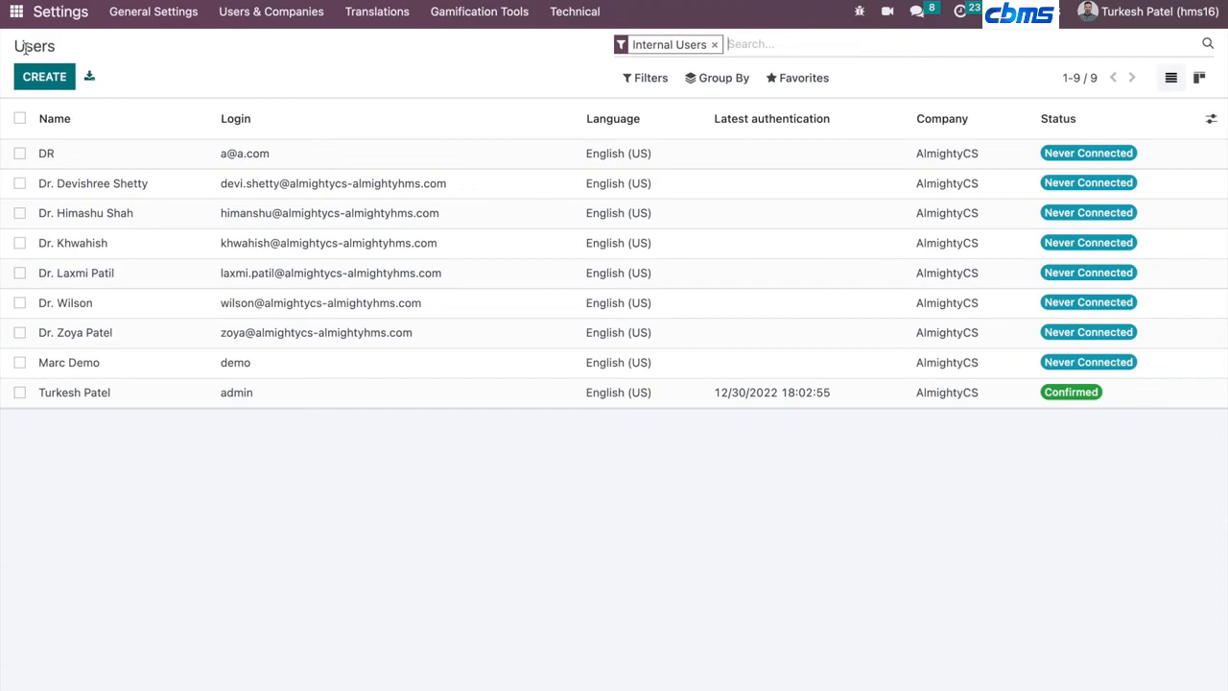
pyautogui.click(12, 11)
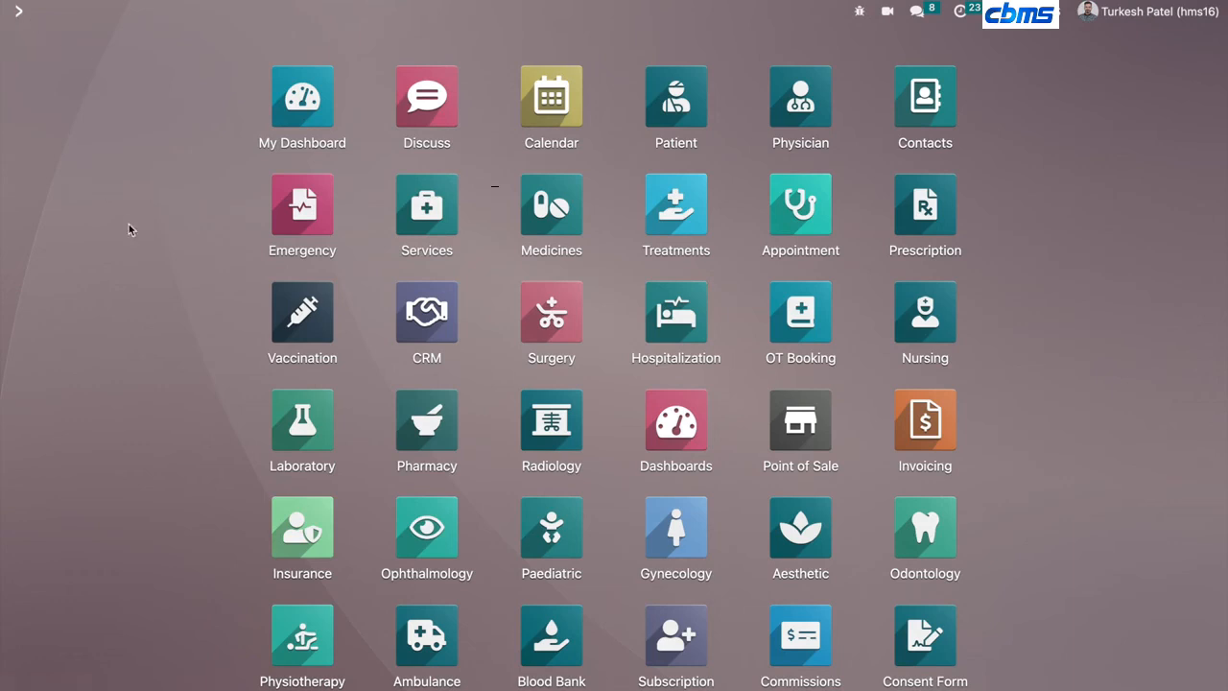
pyautogui.scroll(-3, 113, 308)
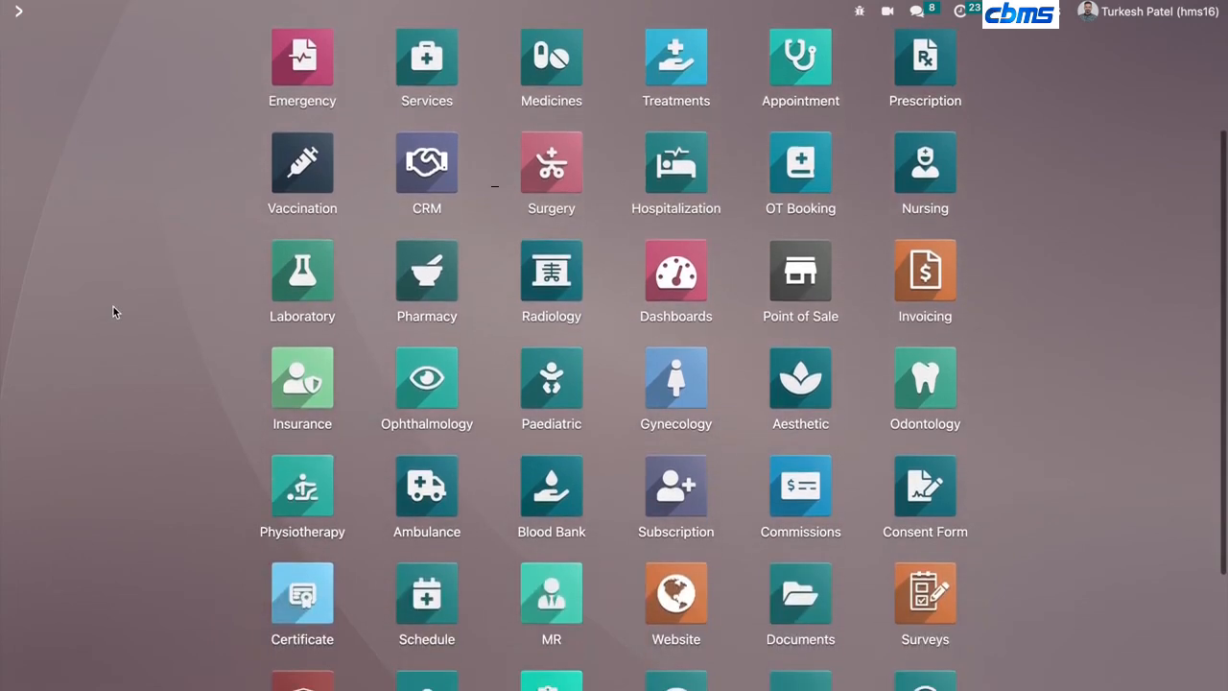
pyautogui.scroll(-3, 113, 310)
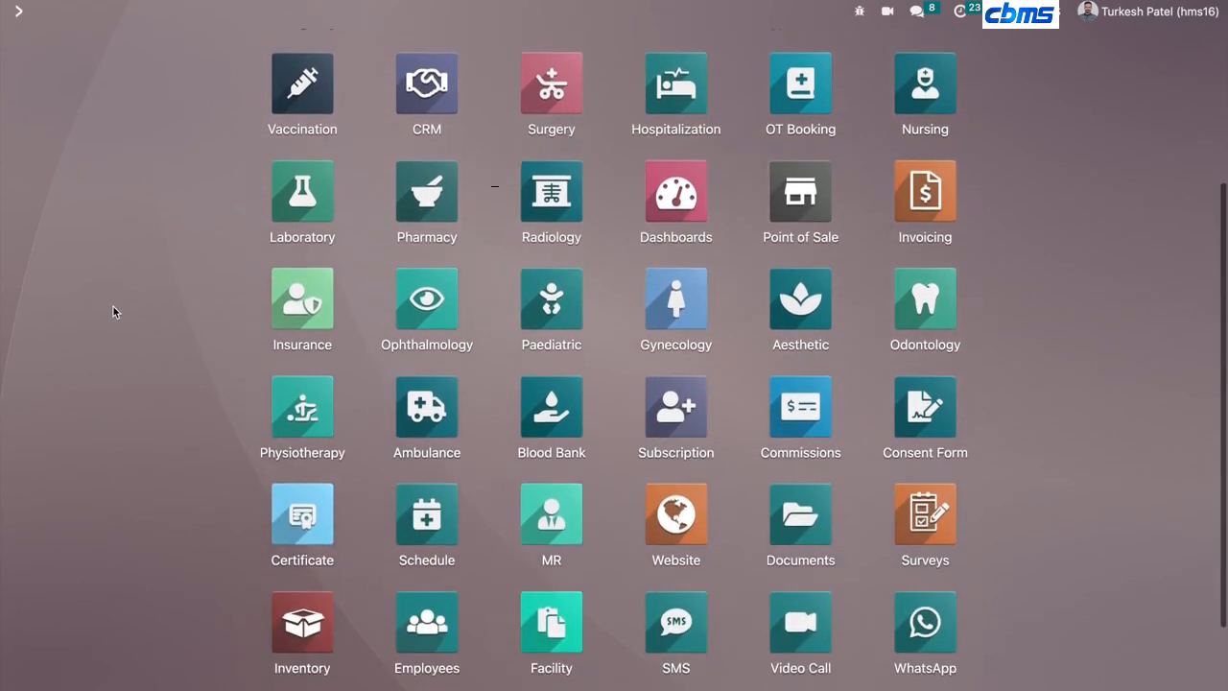
pyautogui.scroll(-1, 113, 311)
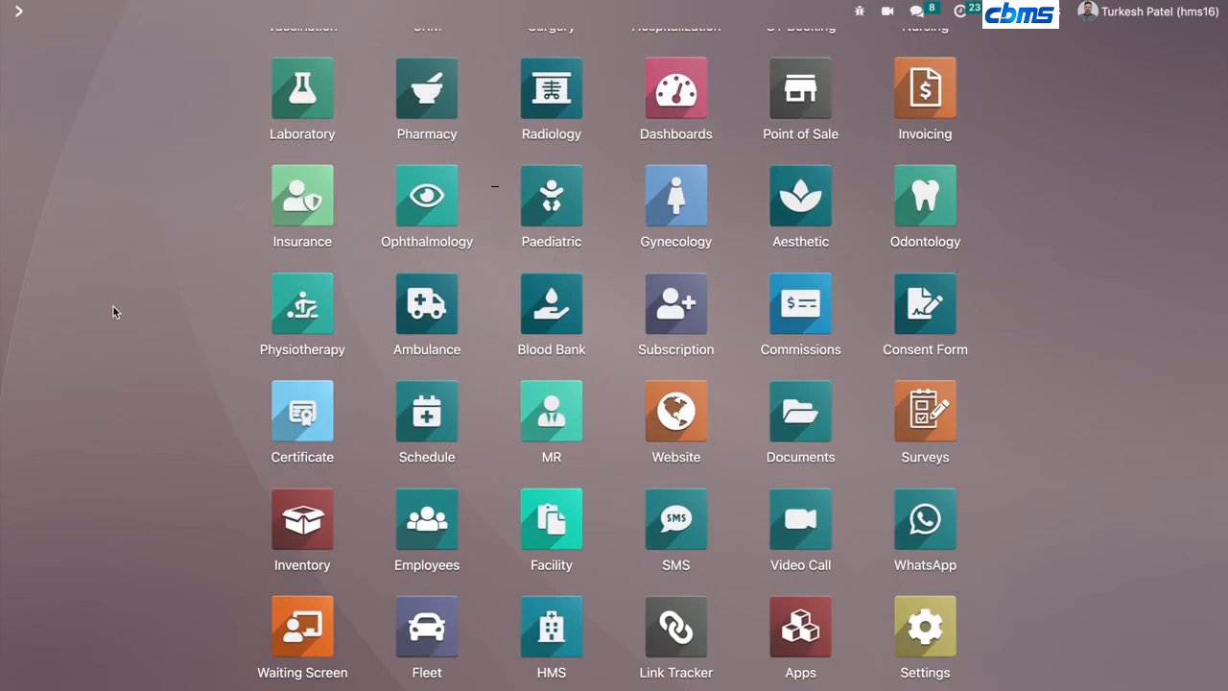
pyautogui.scroll(7, 113, 311)
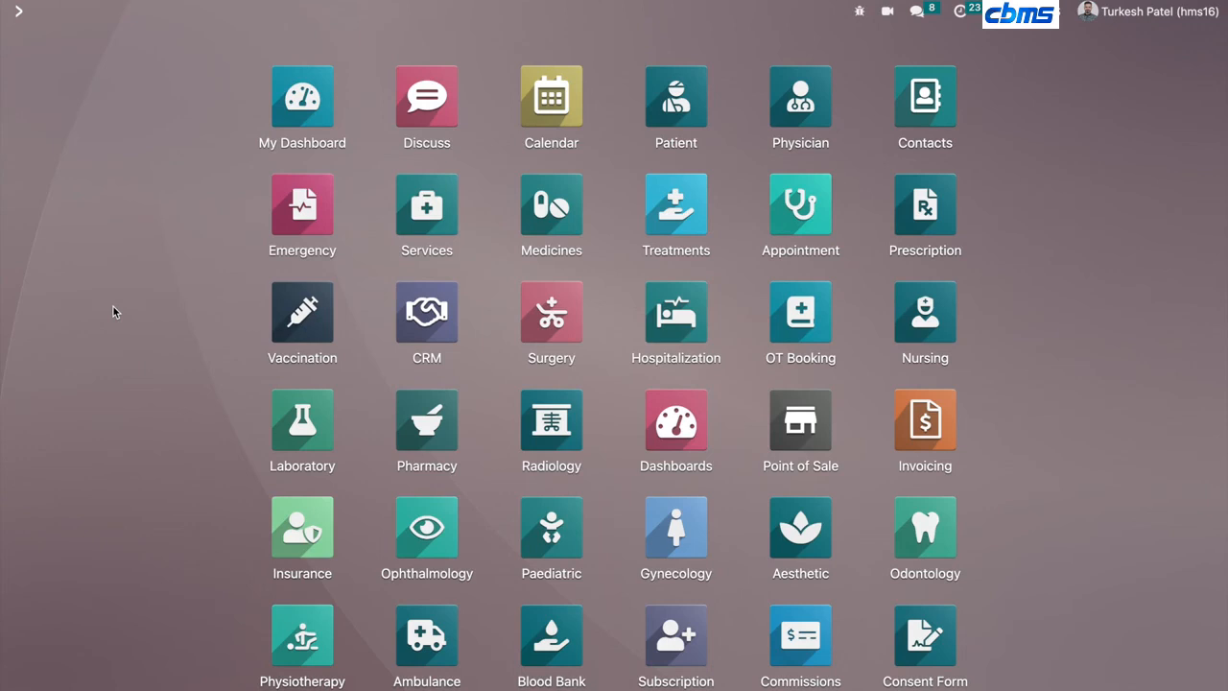
# - Open My Dashboard and review today's statistic tiles, appointments table and charts
pyautogui.click(281, 118)
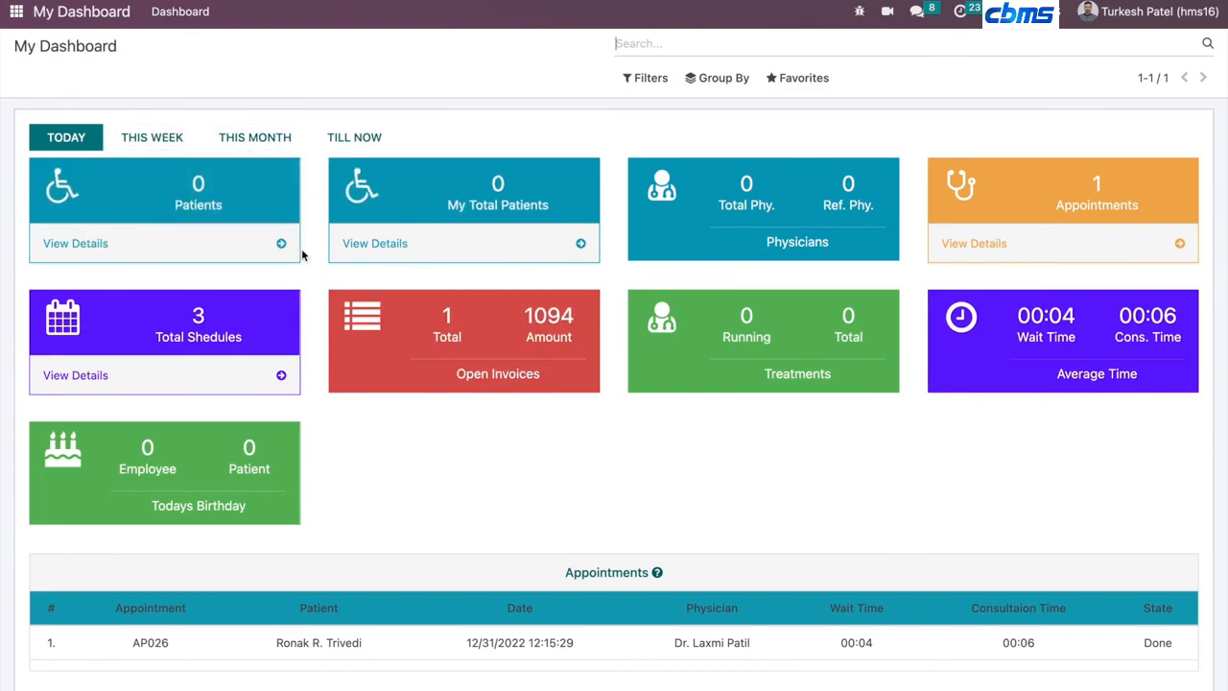
pyautogui.scroll(-1, 302, 251)
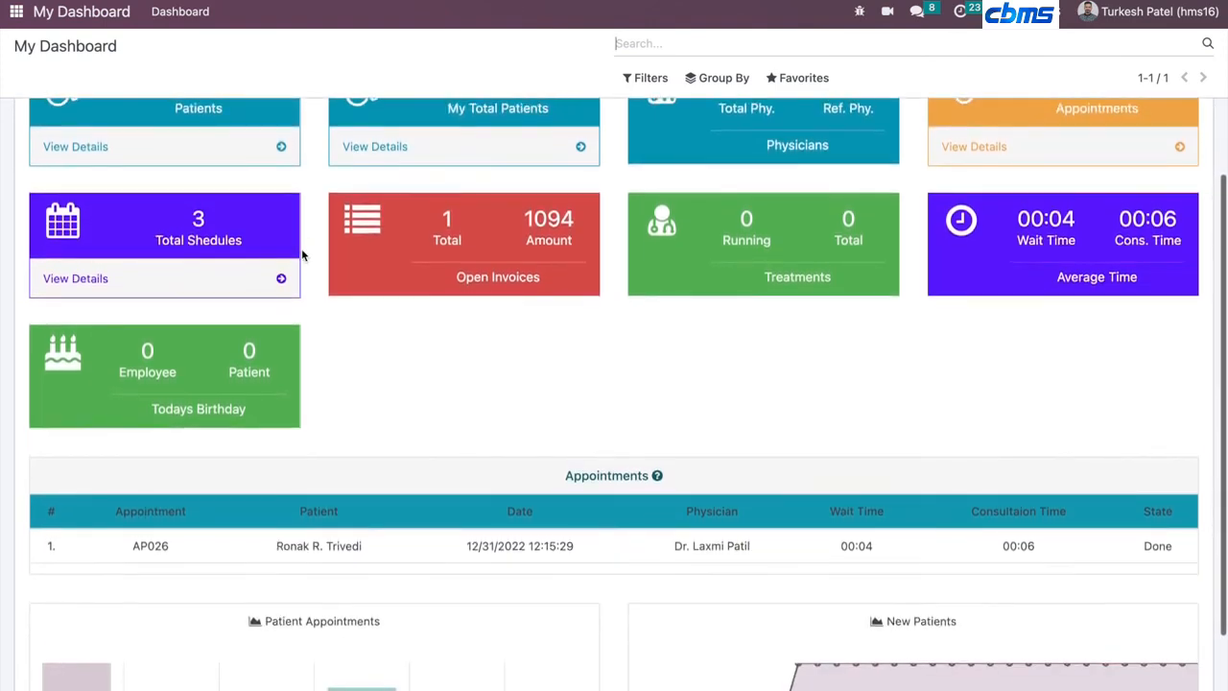
pyautogui.scroll(-1, 302, 251)
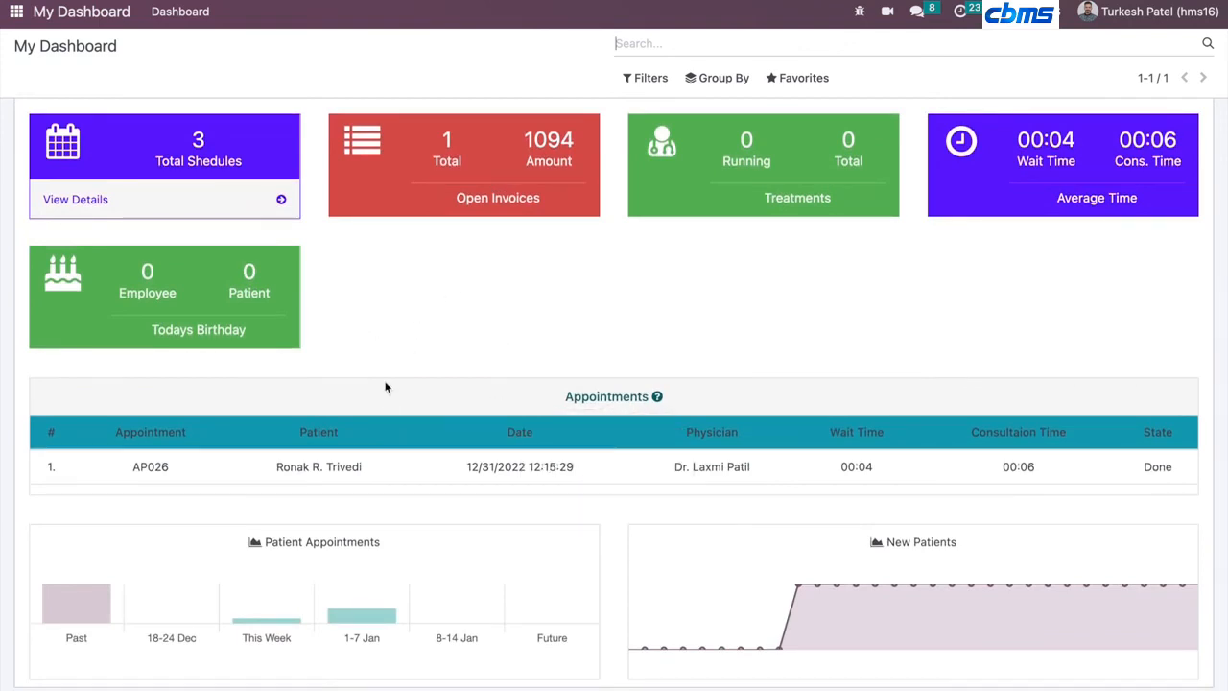
pyautogui.scroll(1, 385, 386)
pyautogui.scroll(2, 385, 386)
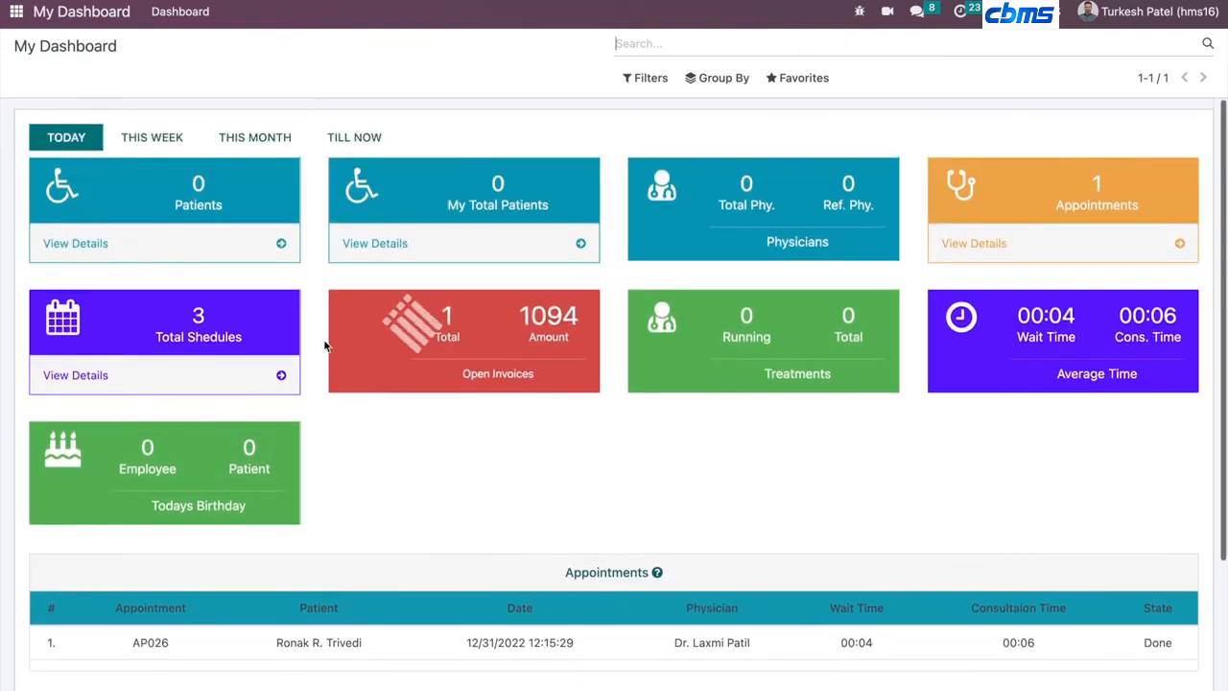
# - Switch the dashboard period to This Week, This Month and then Till Now
pyautogui.click(130, 144)
pyautogui.click(251, 139)
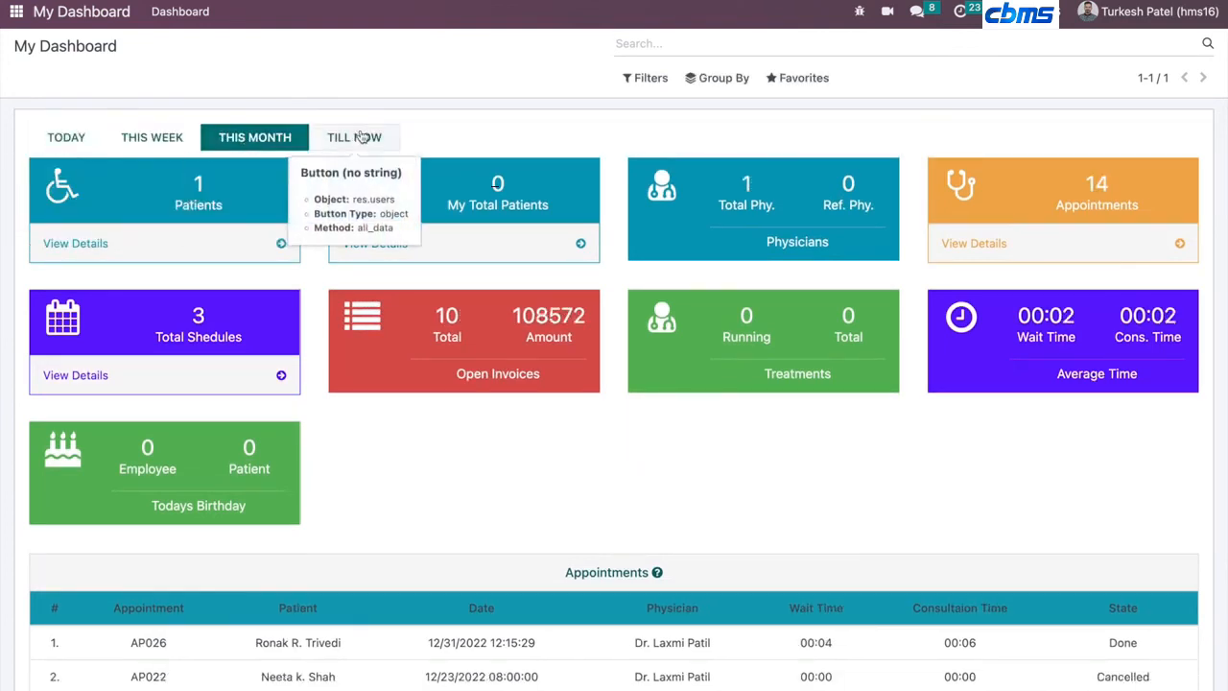
pyautogui.click(351, 139)
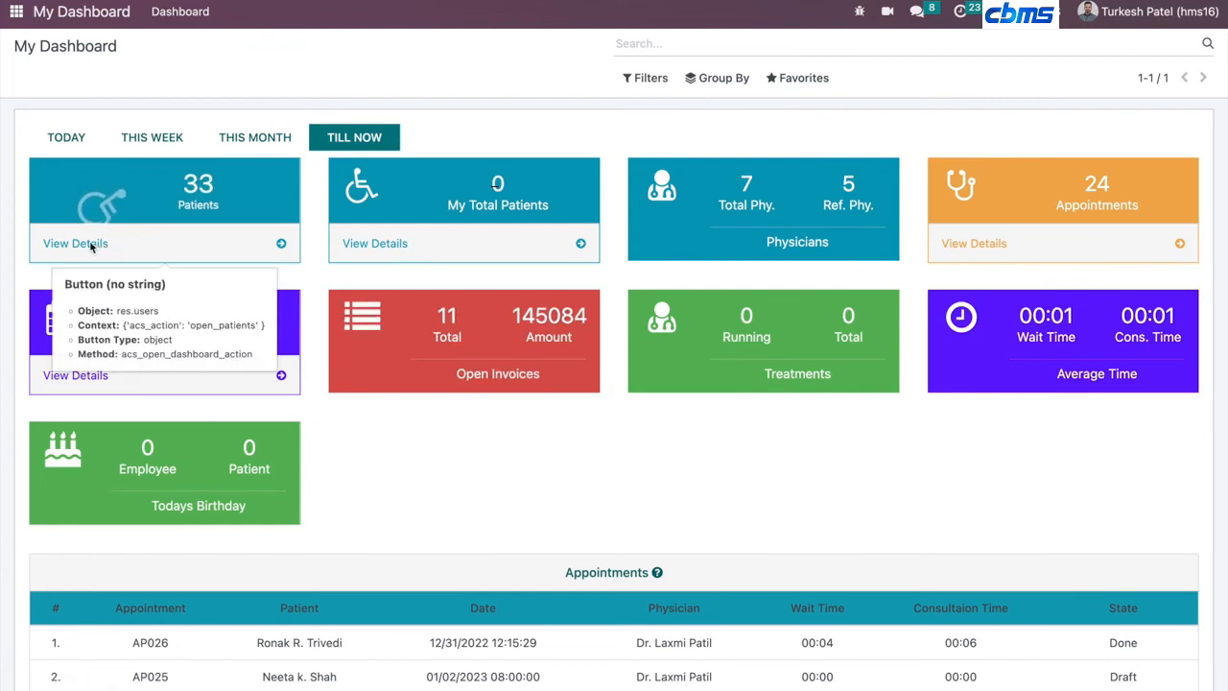
# - Open the patient list from the dashboard's Patients tile and return to My Dashboard
pyautogui.click(274, 255)
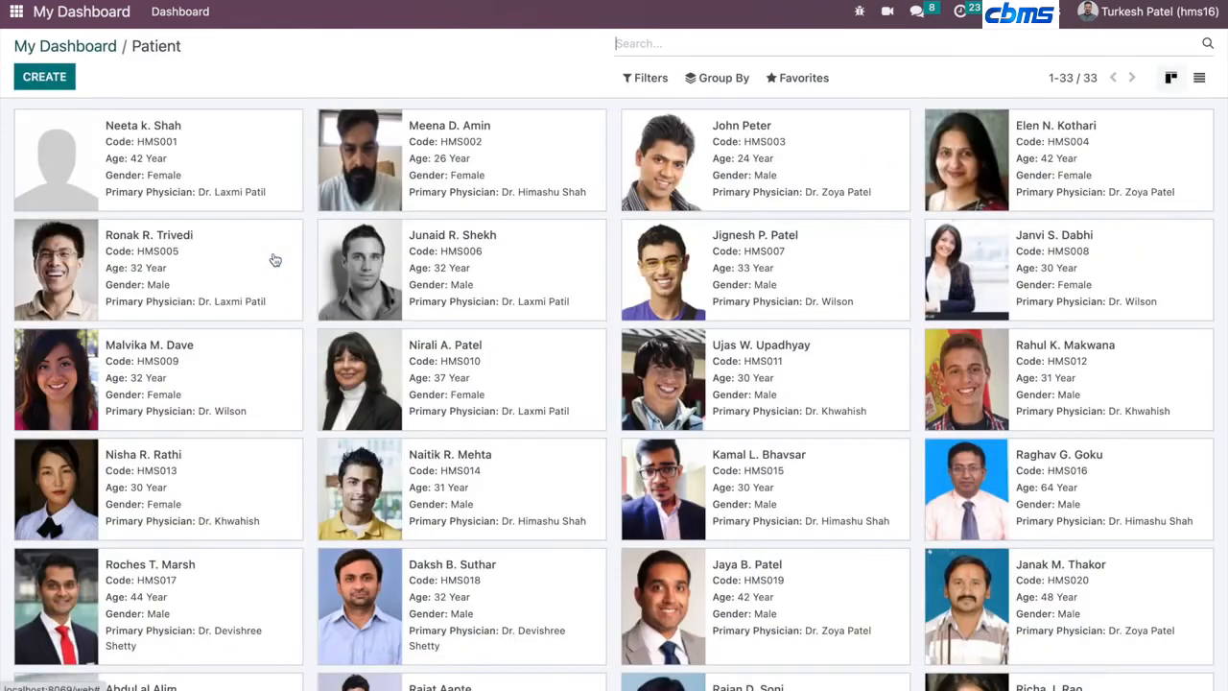
pyautogui.click(36, 50)
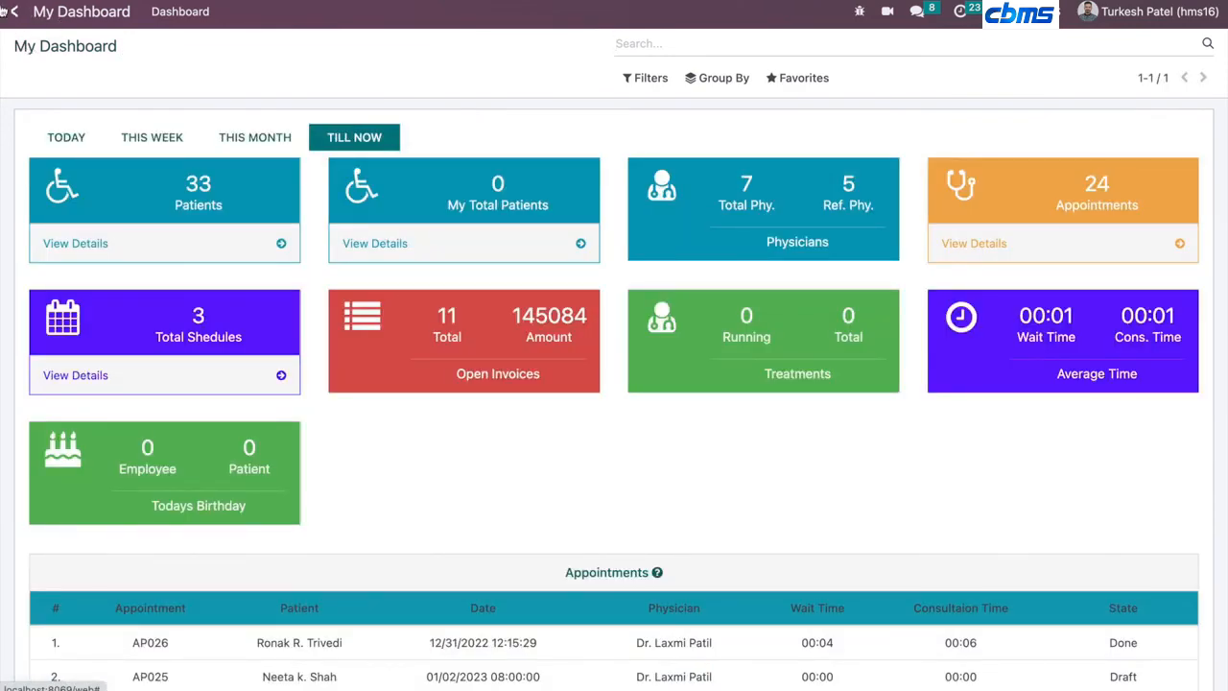
# - Open the Discuss inbox from the home menu and go back to the app list
pyautogui.click(4, 11)
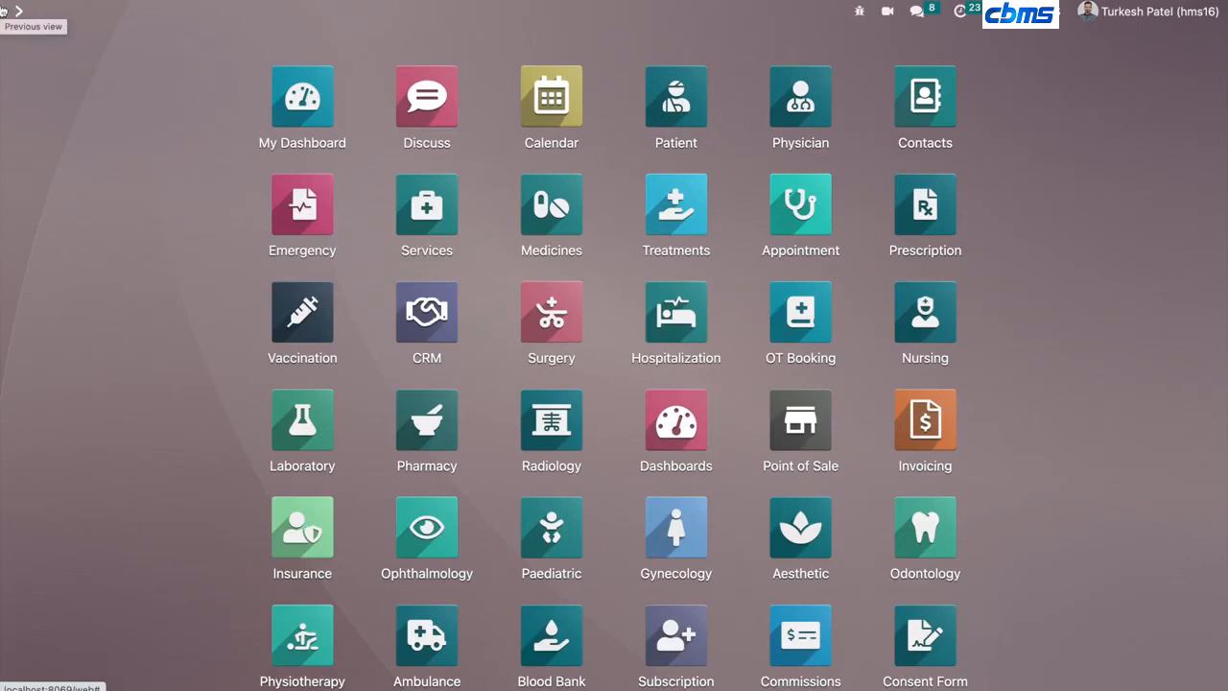
pyautogui.click(434, 110)
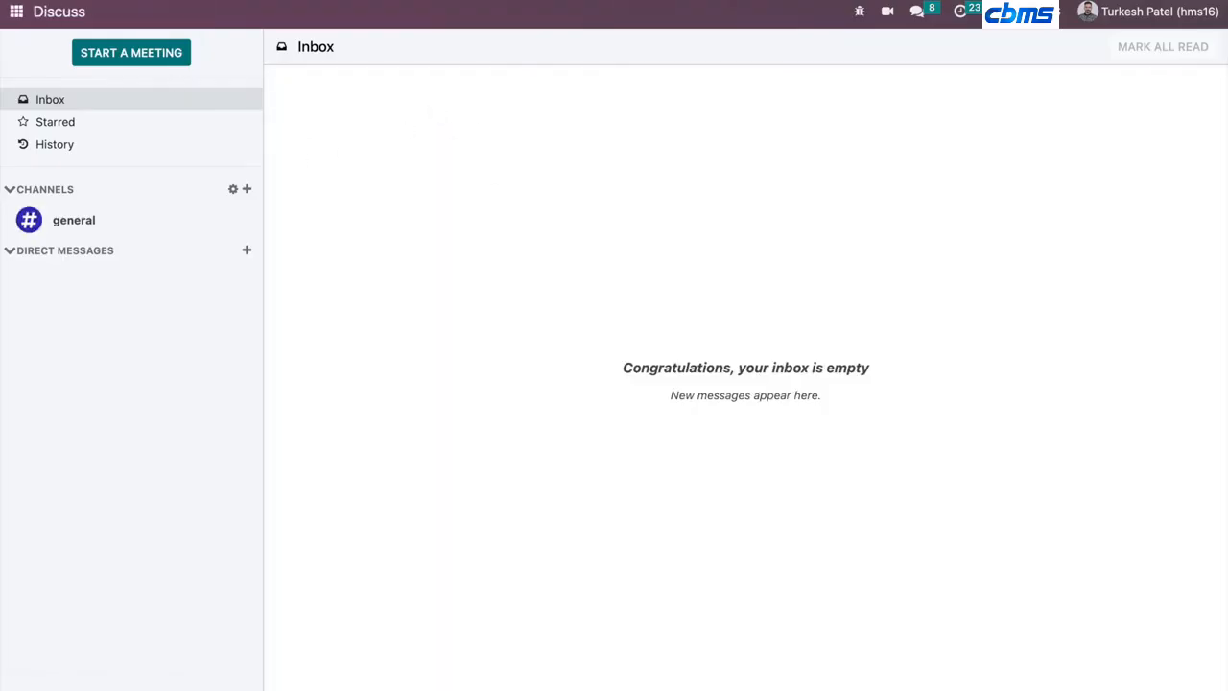
pyautogui.click(13, 13)
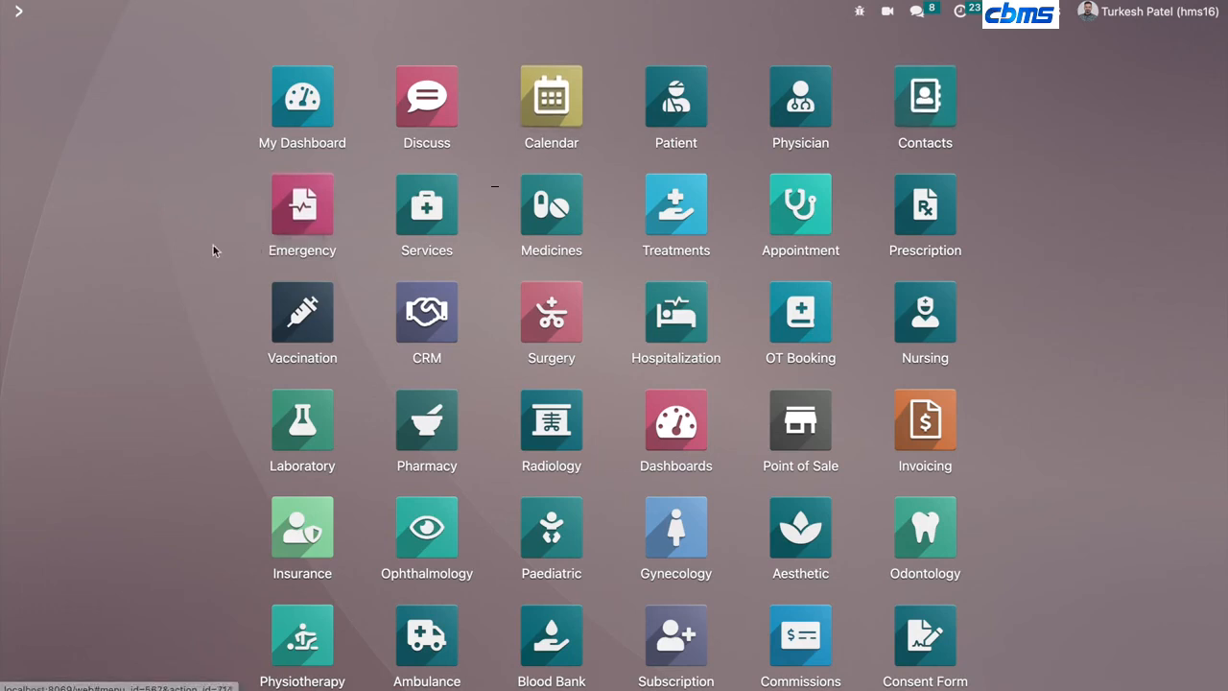
# - Open the Emergency app, start a new emergency record to view its form, and return to the home menu
pyautogui.scroll(-1, 216, 214)
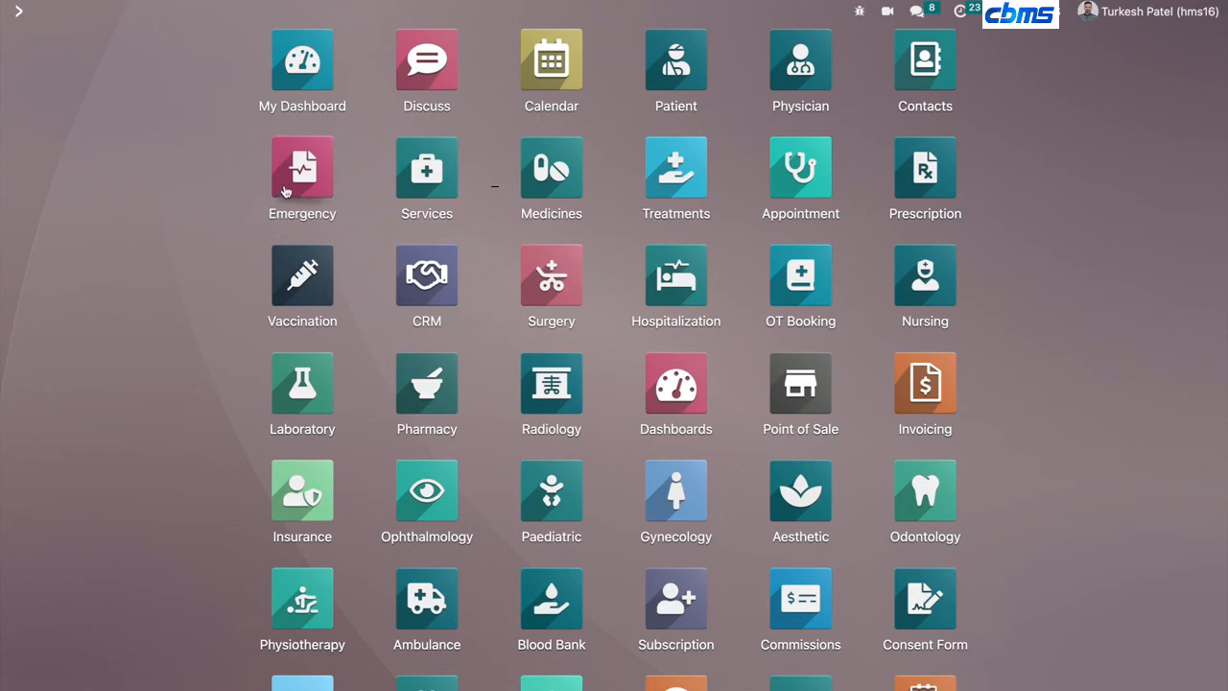
pyautogui.click(284, 191)
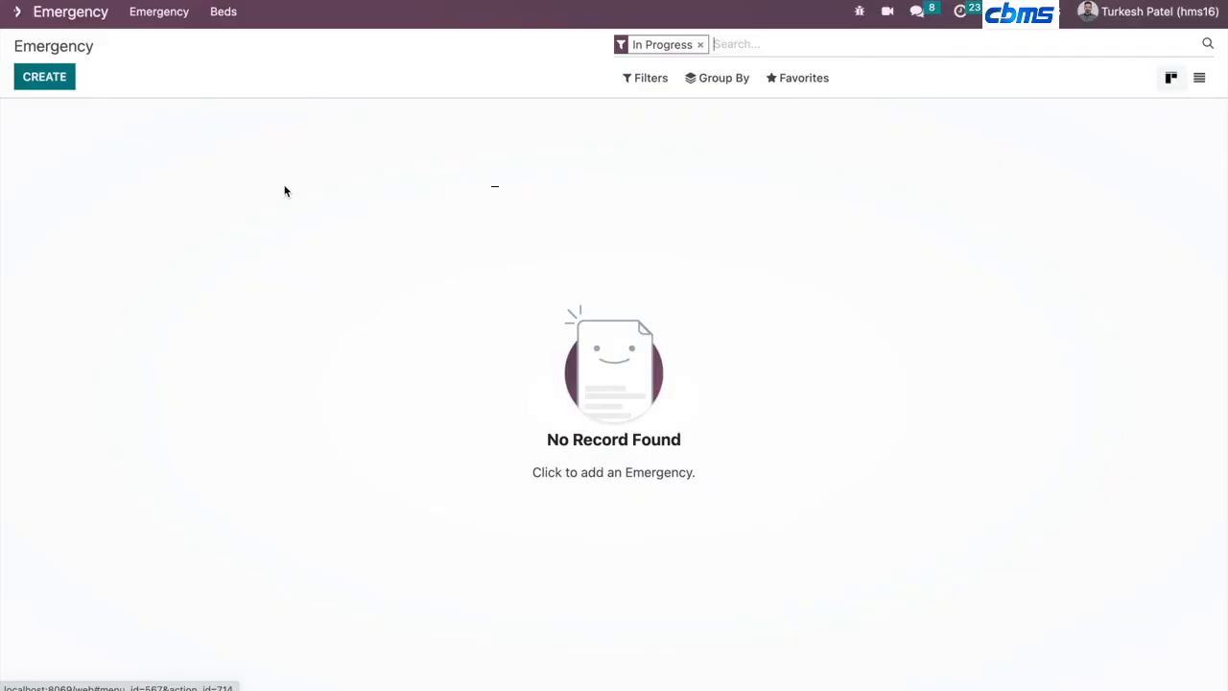
pyautogui.click(53, 79)
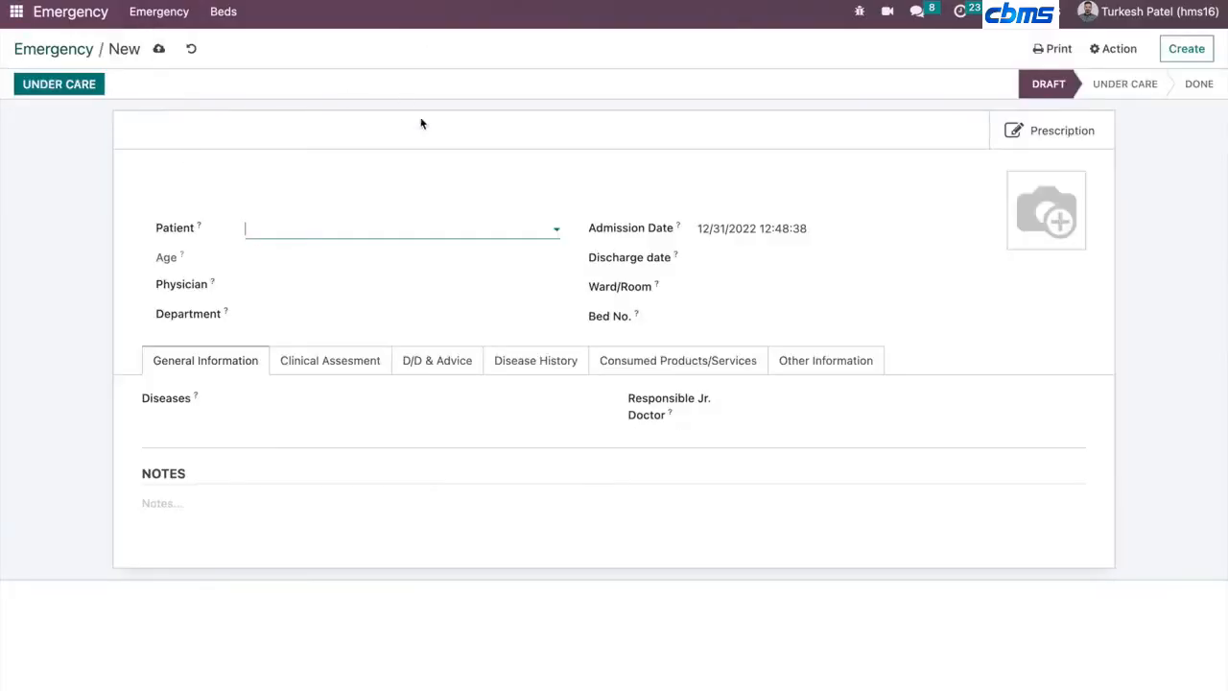
pyautogui.click(17, 11)
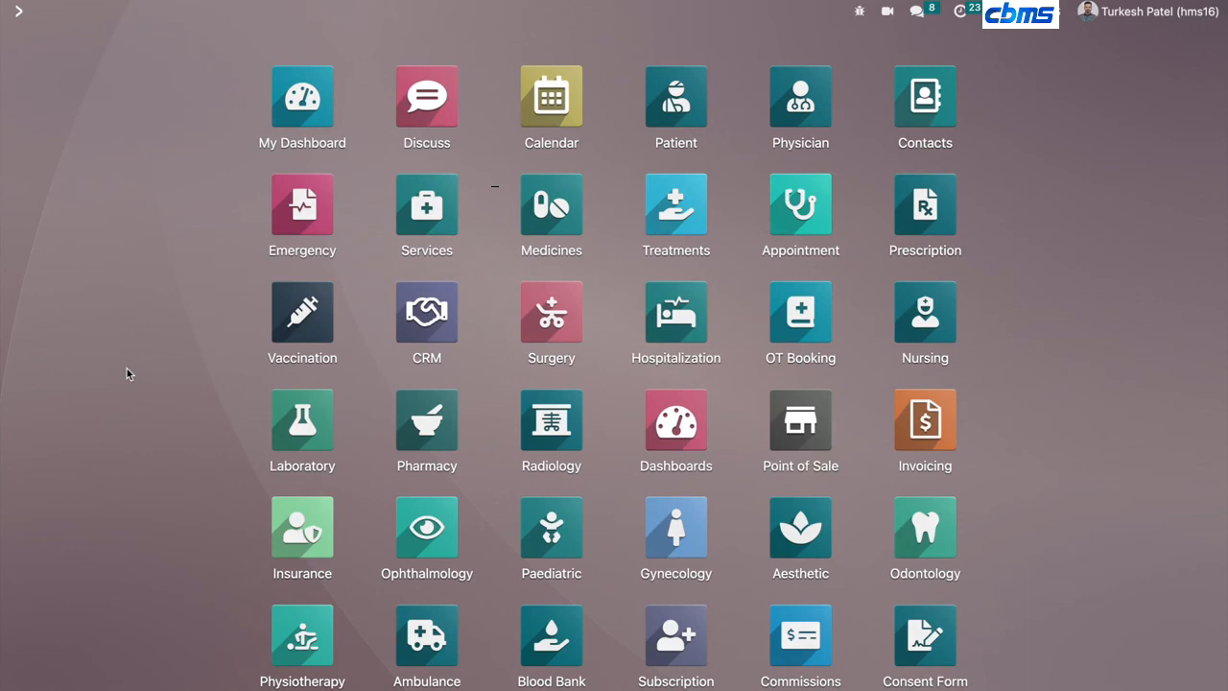
# - Open the Vaccination app, start a new vaccination record to view its form, and return to the home menu
pyautogui.click(286, 303)
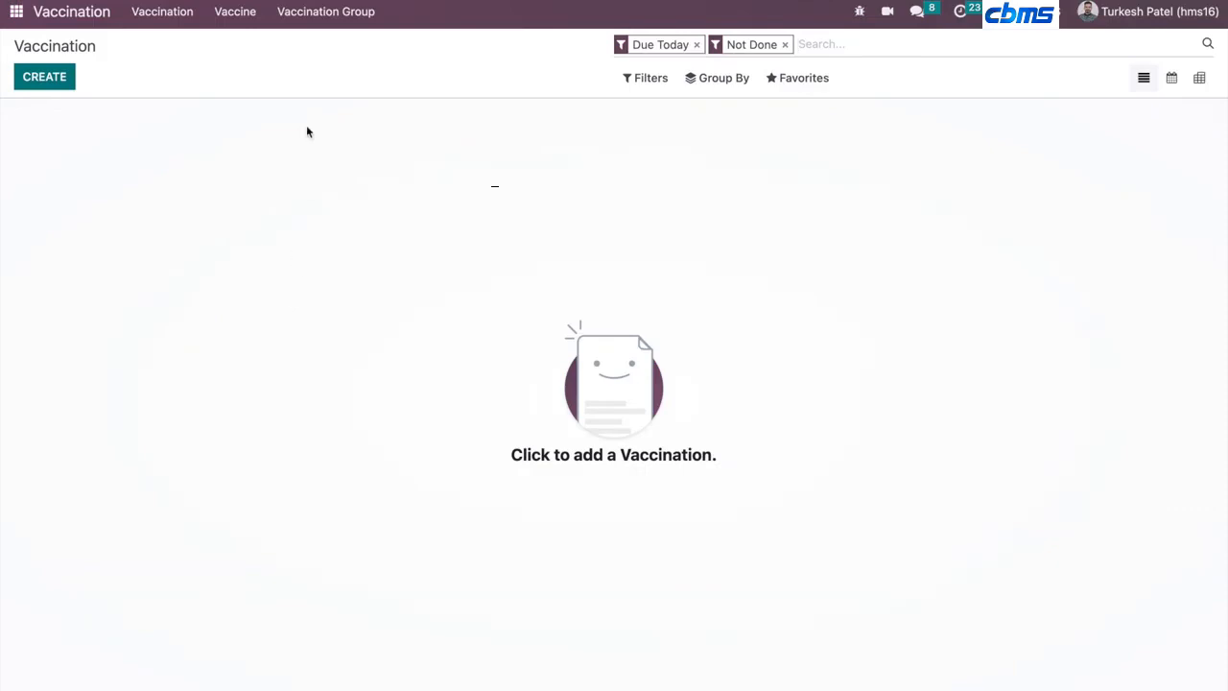
pyautogui.click(43, 77)
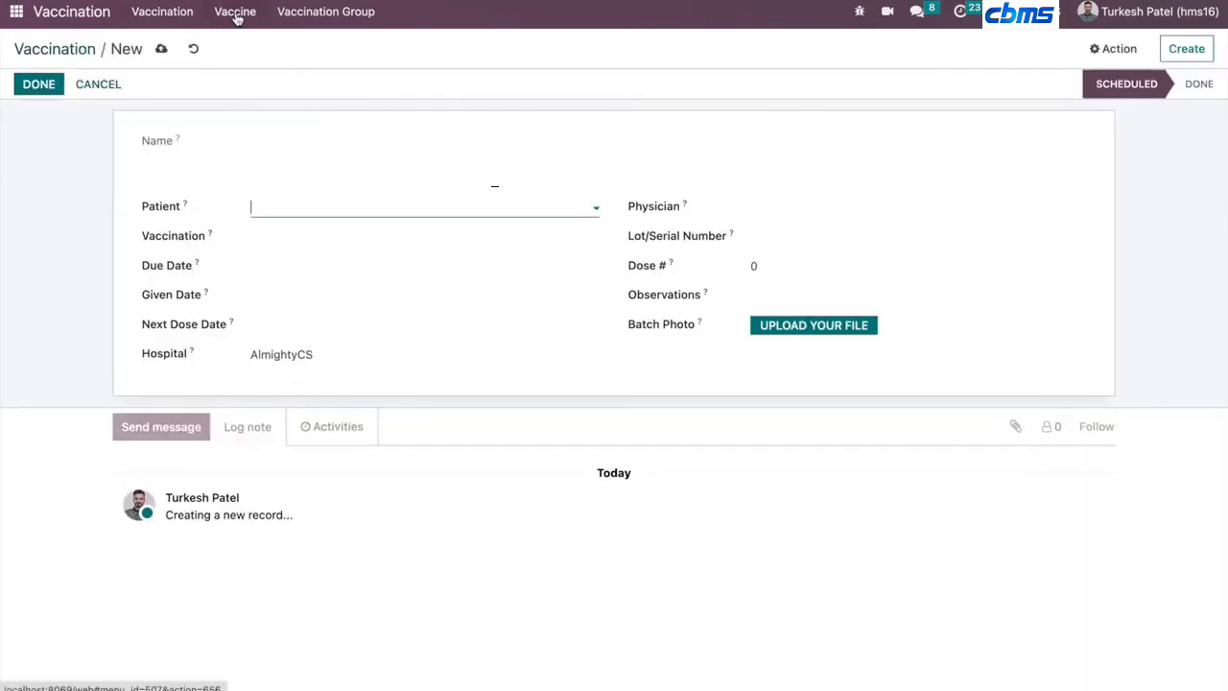
pyautogui.click(16, 12)
# - Open the Hospitalization app and its Beds list, then return to the home menu
pyautogui.scroll(-3, 12, 455)
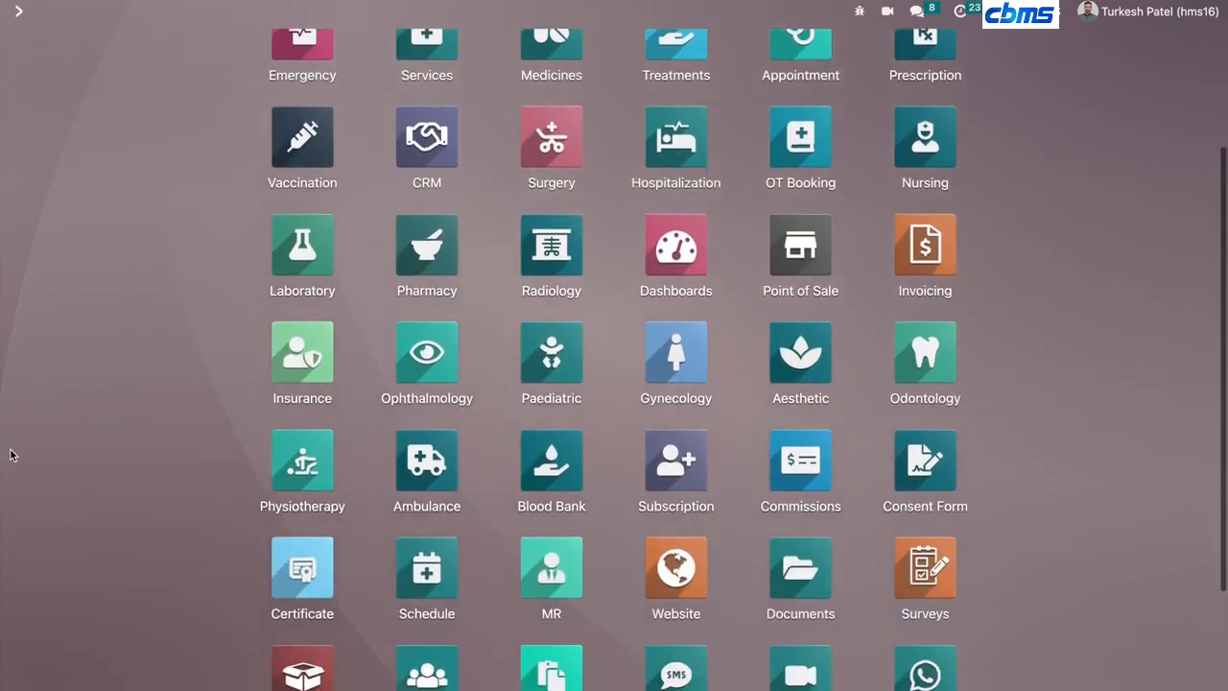
pyautogui.scroll(1, 9, 452)
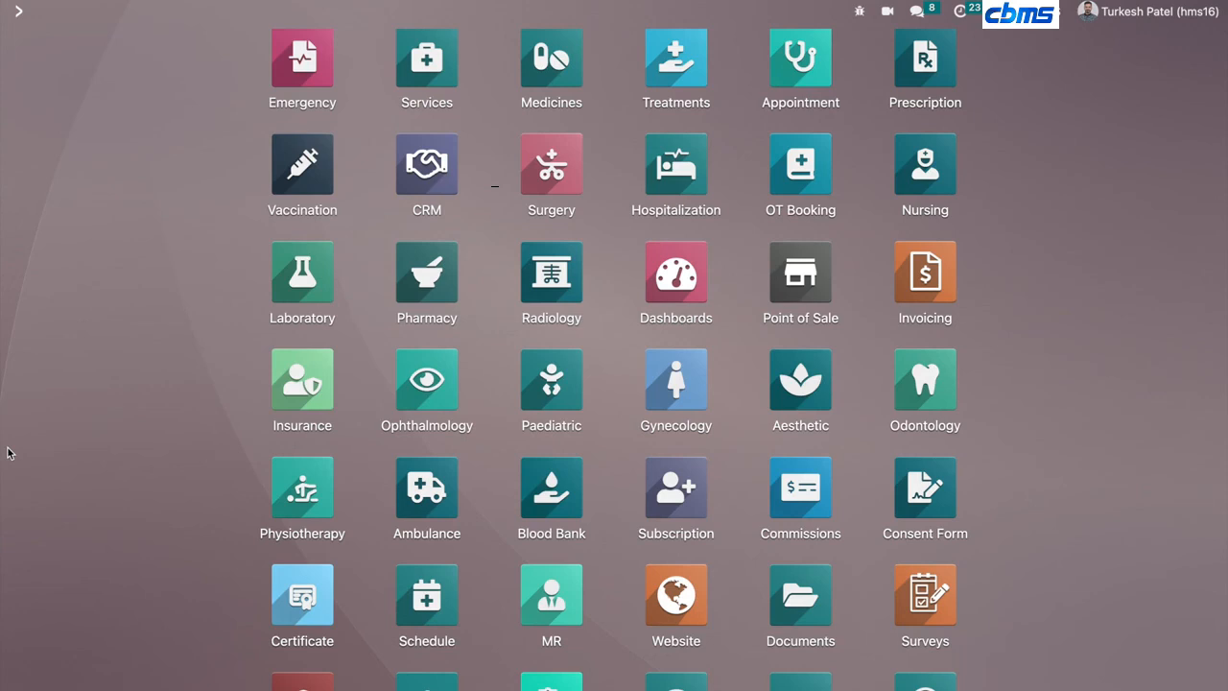
pyautogui.scroll(1, 8, 453)
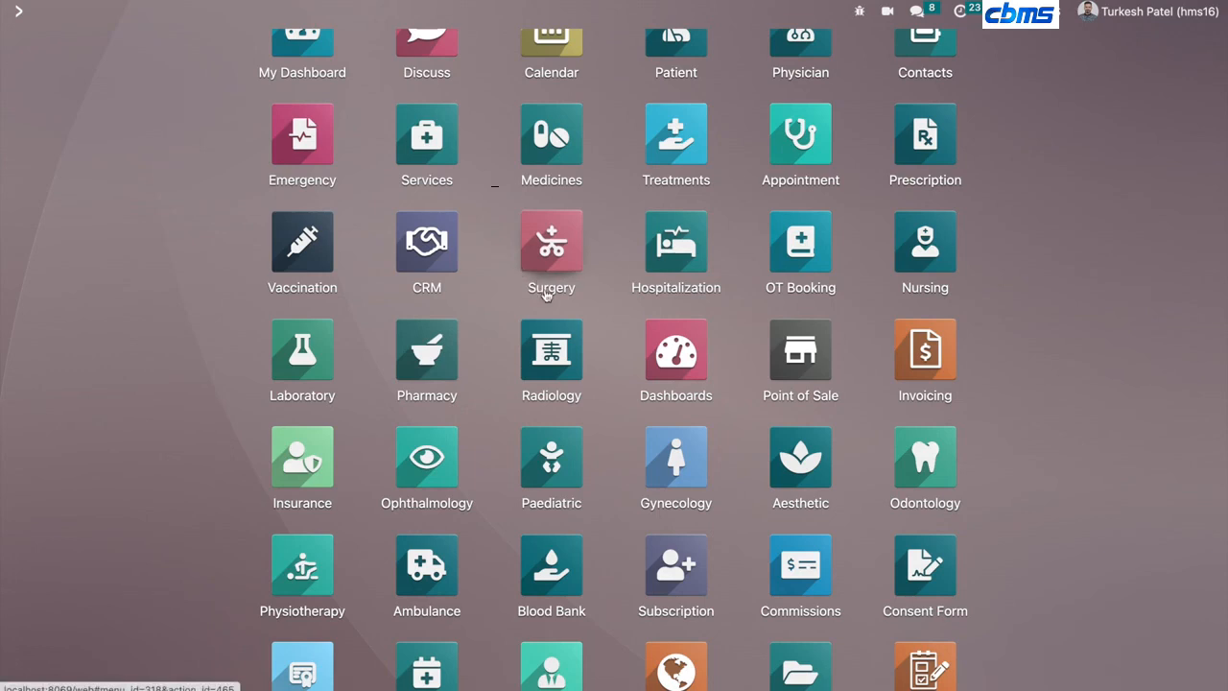
pyautogui.scroll(-1, 523, 269)
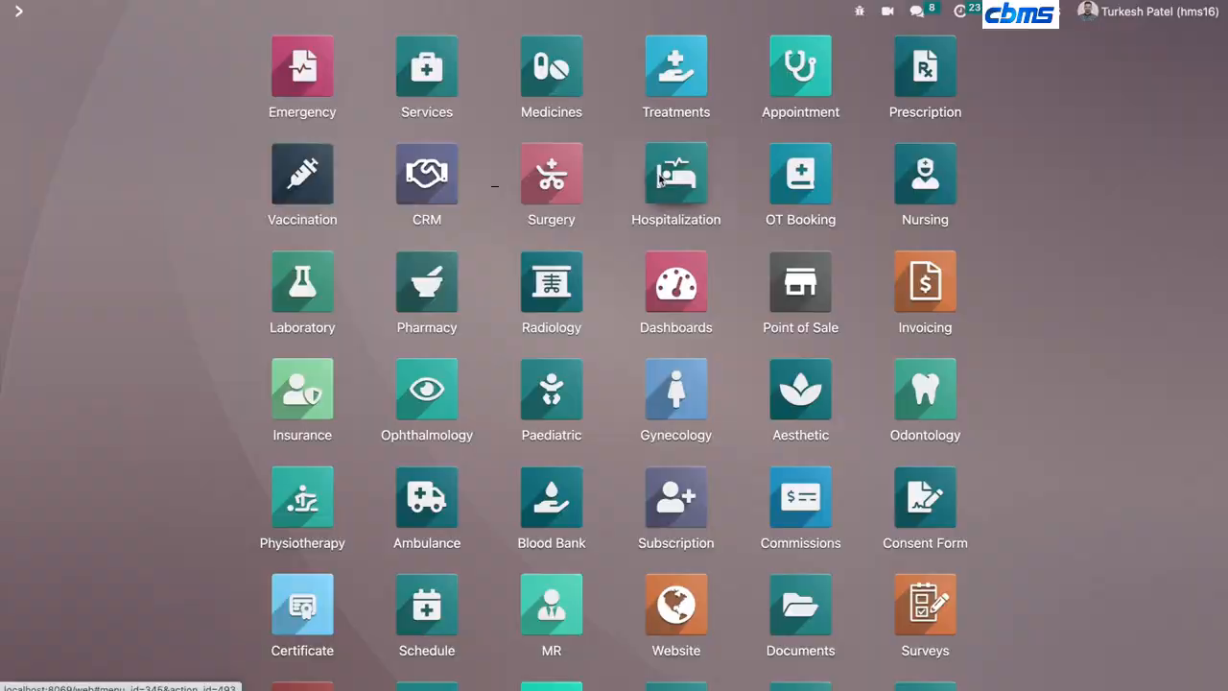
pyautogui.click(661, 178)
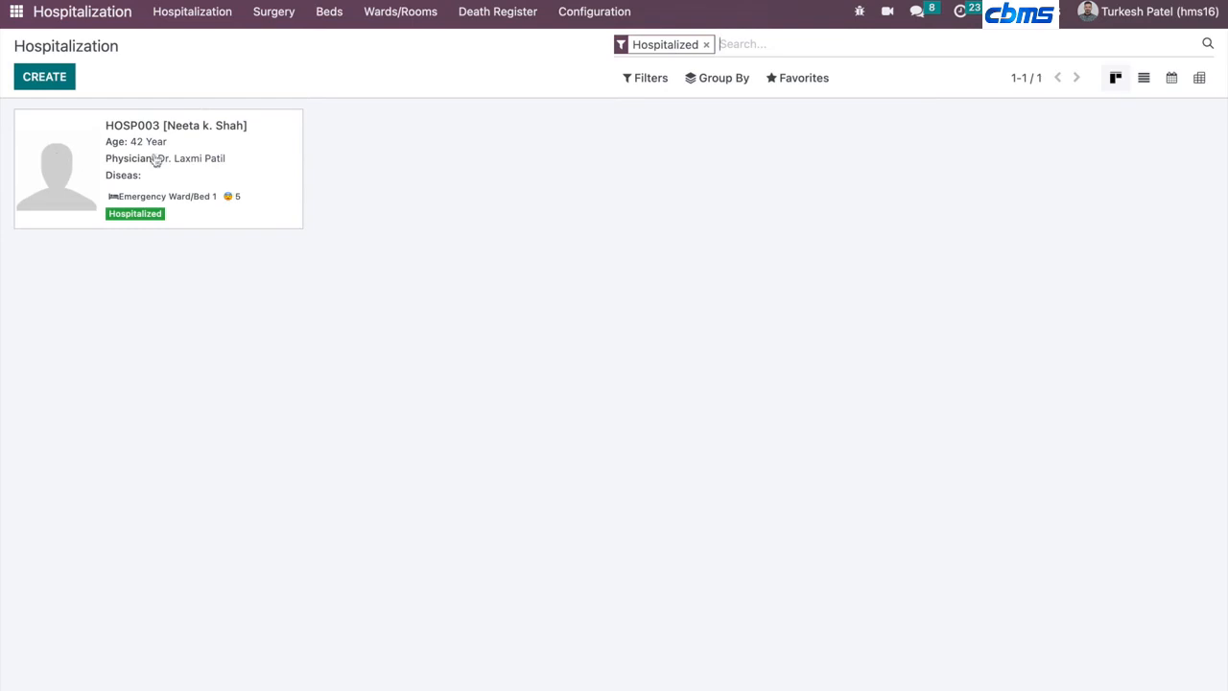
pyautogui.click(331, 10)
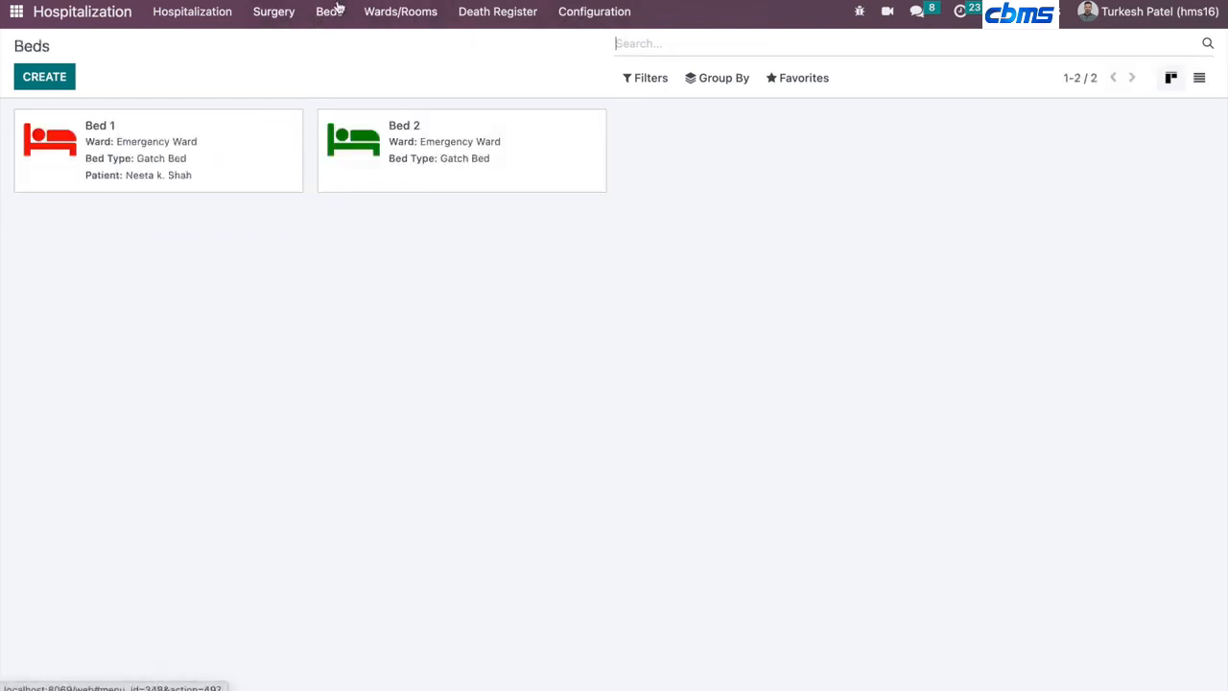
pyautogui.click(18, 13)
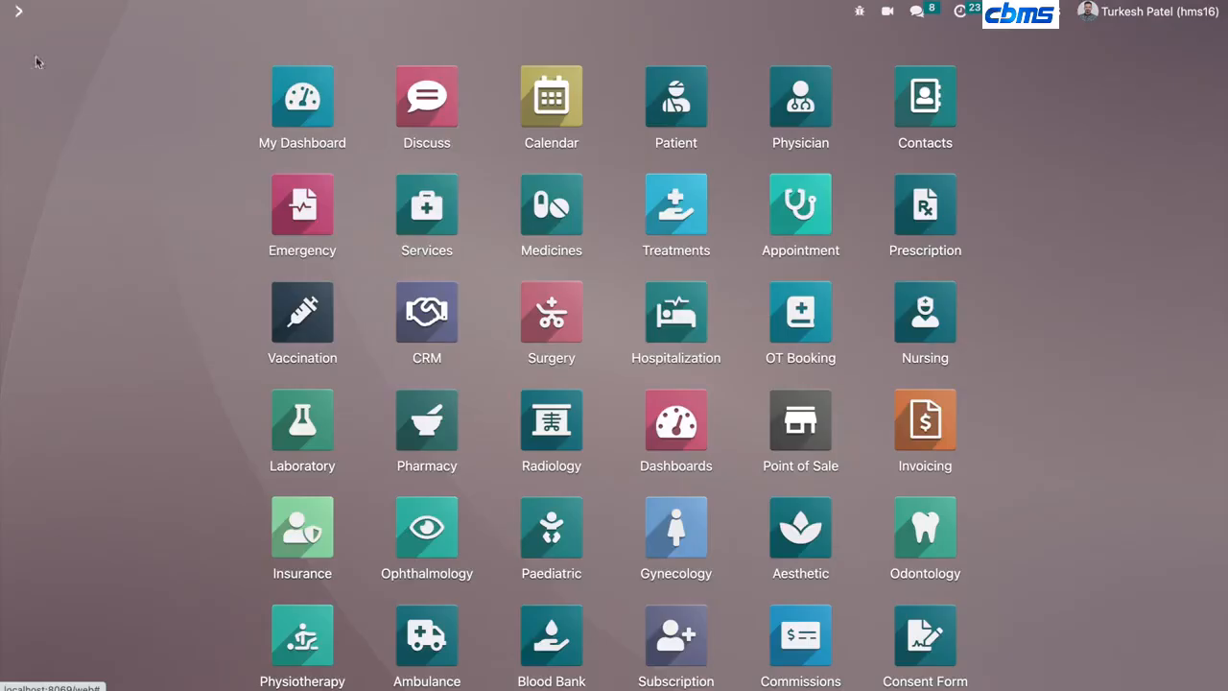
# - Open lab request LR004 in the Laboratory app and accept it
pyautogui.scroll(-3, 48, 394)
pyautogui.scroll(-1, 48, 395)
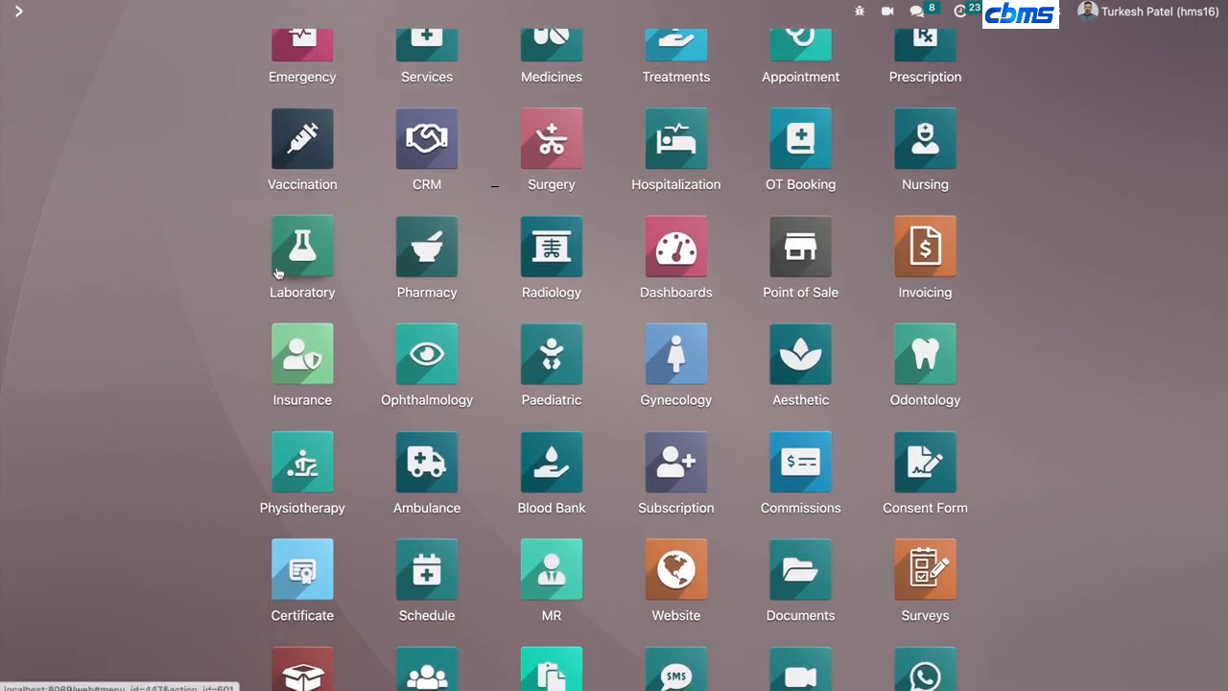
pyautogui.click(279, 274)
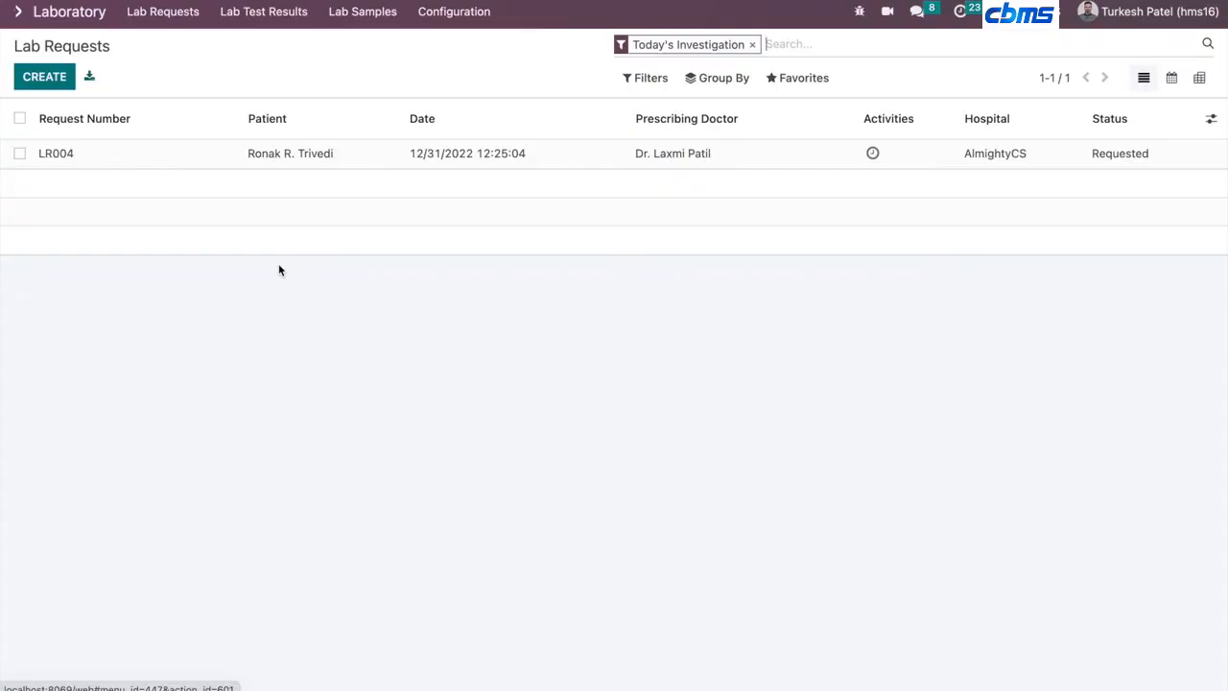
pyautogui.click(210, 157)
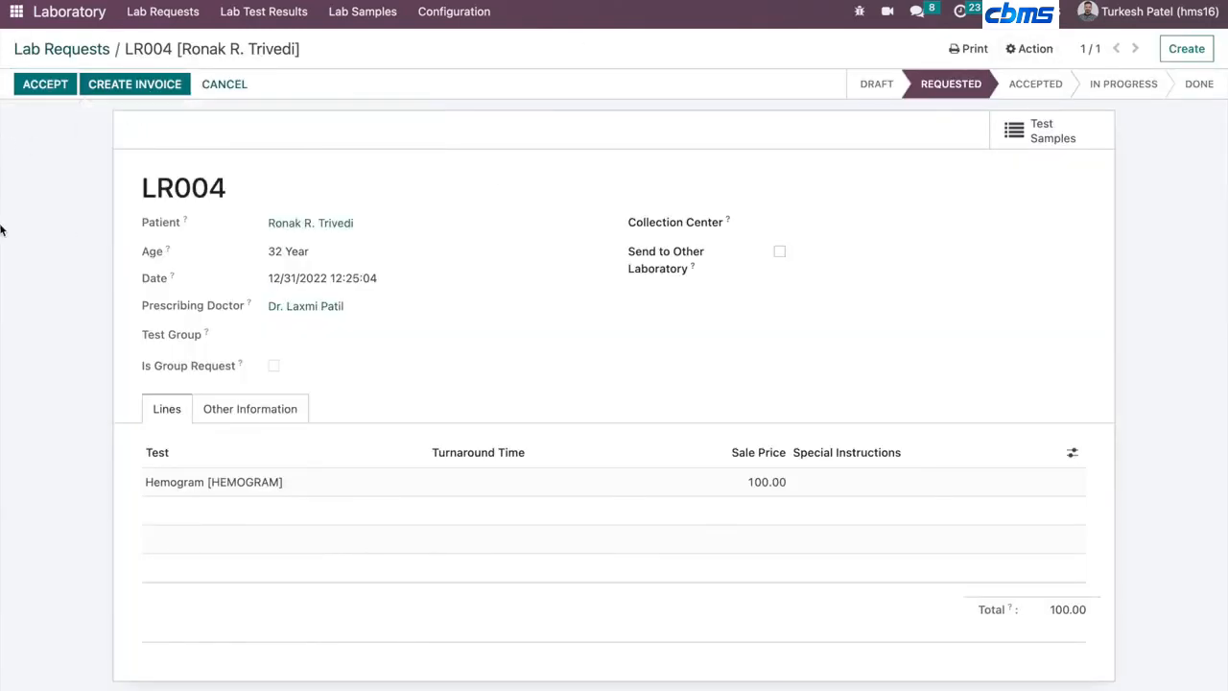
pyautogui.click(38, 94)
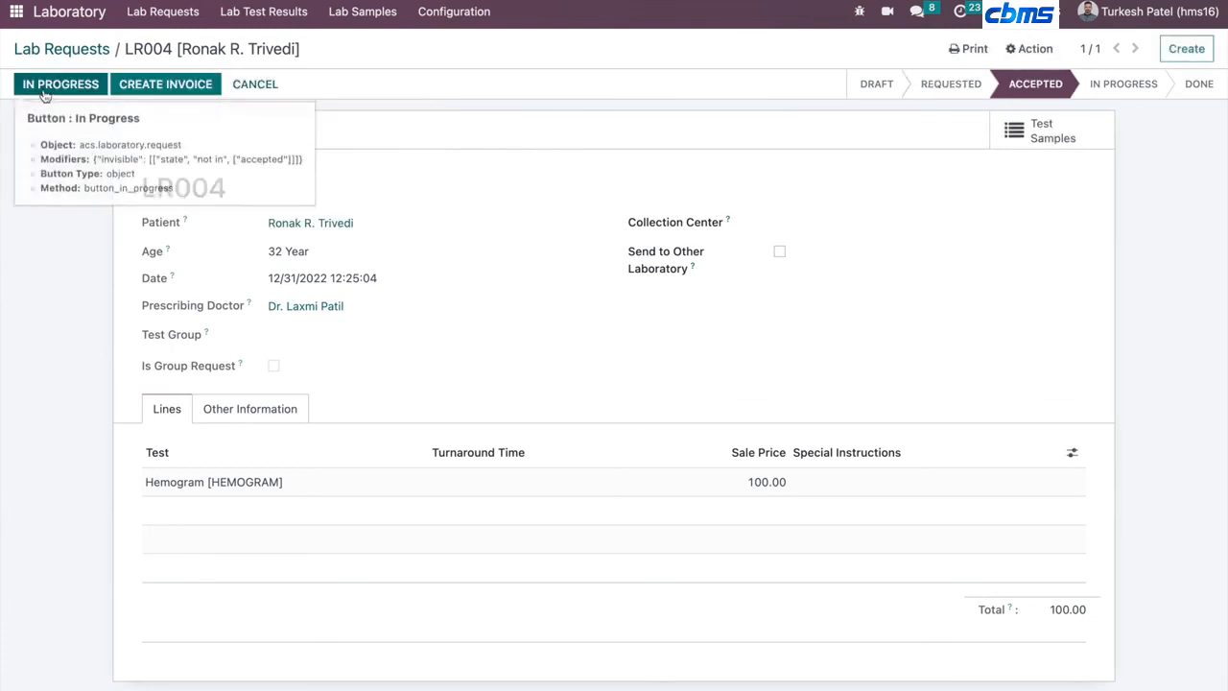
# - Open the test samples of LR004 and mark sample LS004 as Collected
pyautogui.click(83, 83)
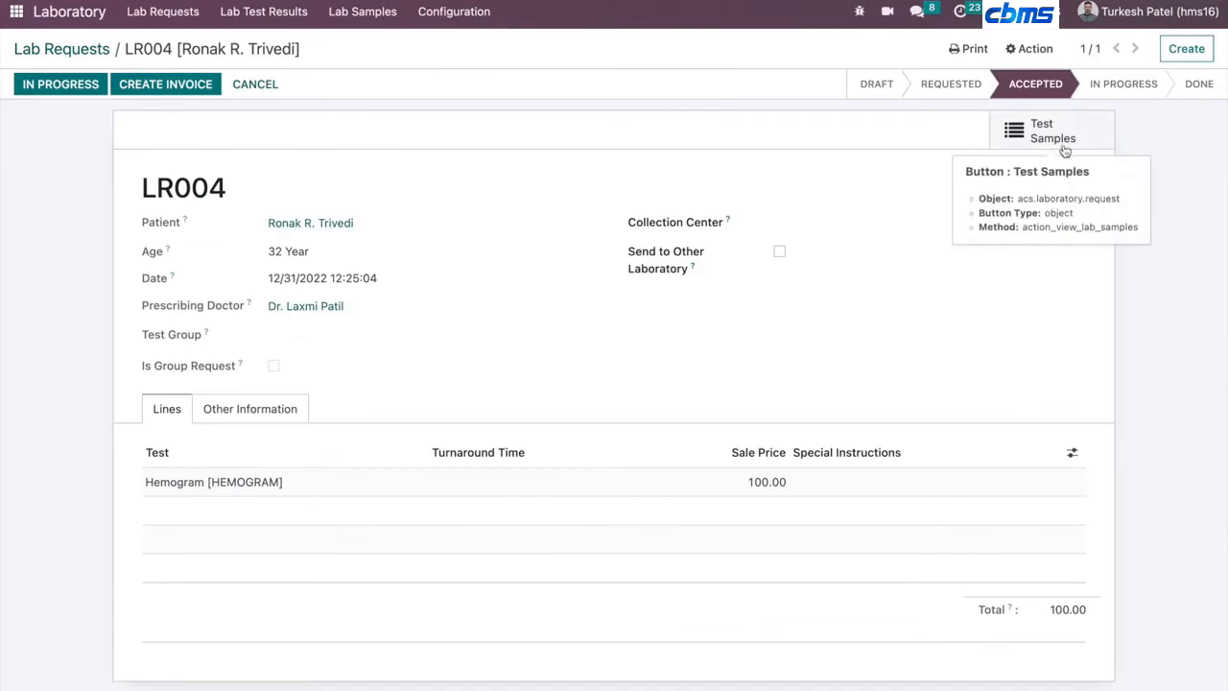
pyautogui.click(1048, 137)
pyautogui.click(212, 152)
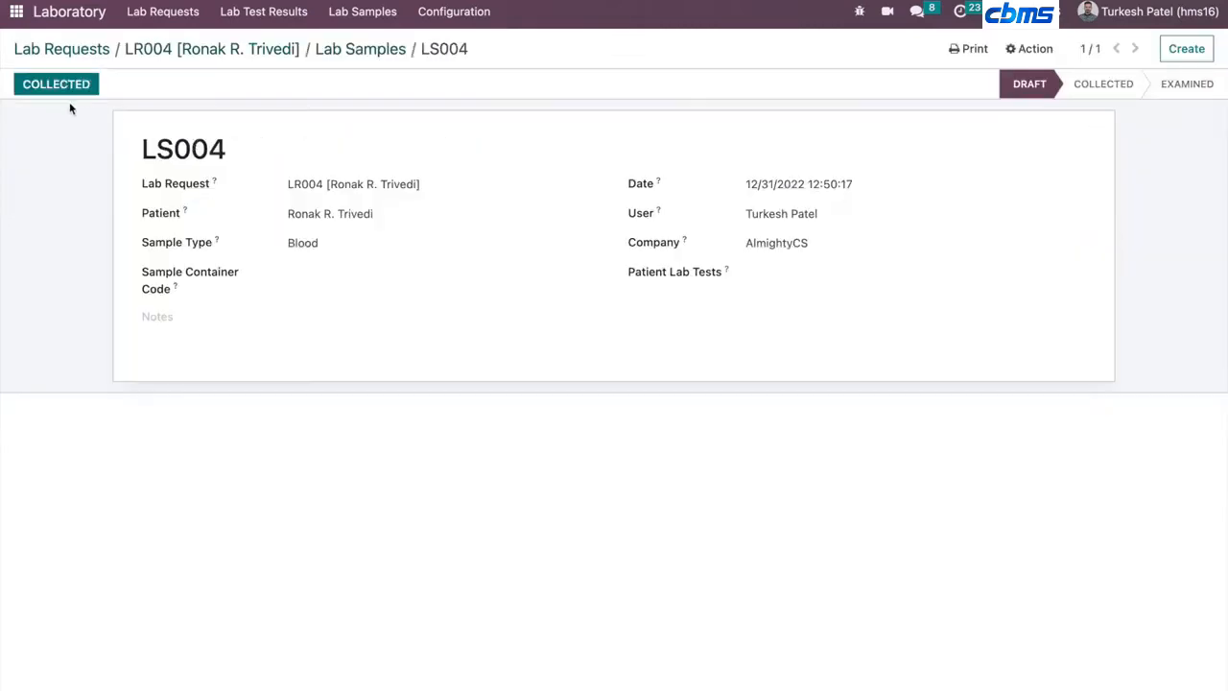
pyautogui.click(54, 84)
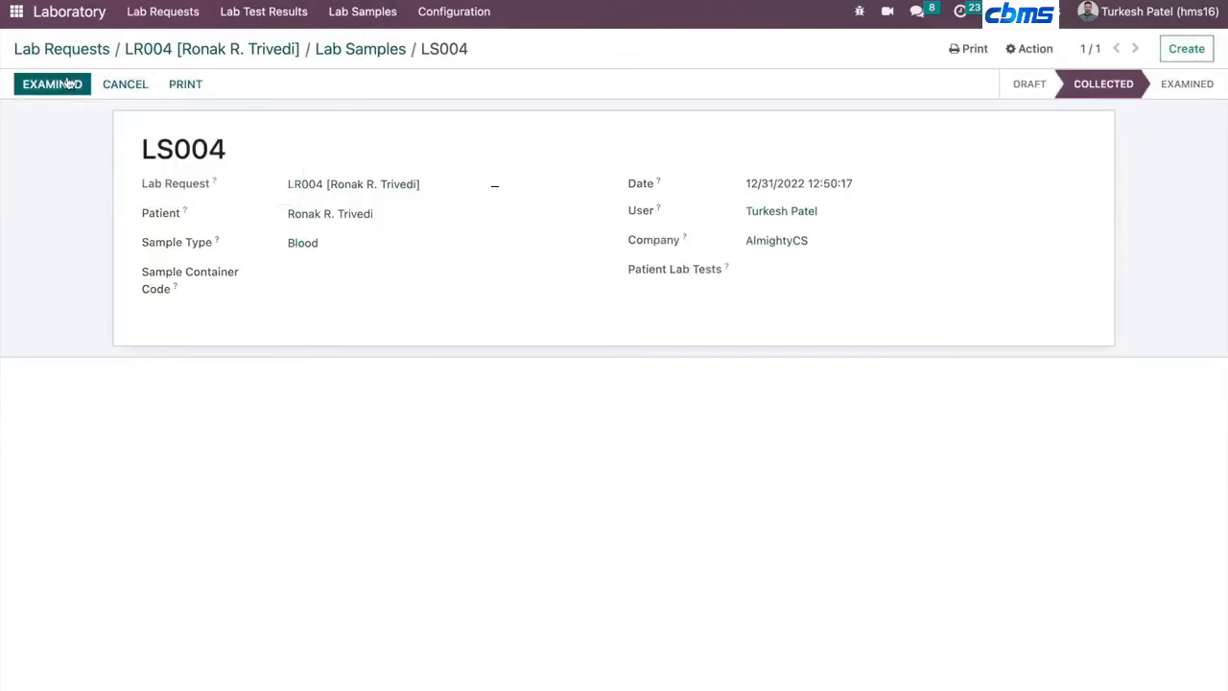
# - Return to lab request LR004 and advance it through In Progress to the To Invoice stage
pyautogui.click(358, 49)
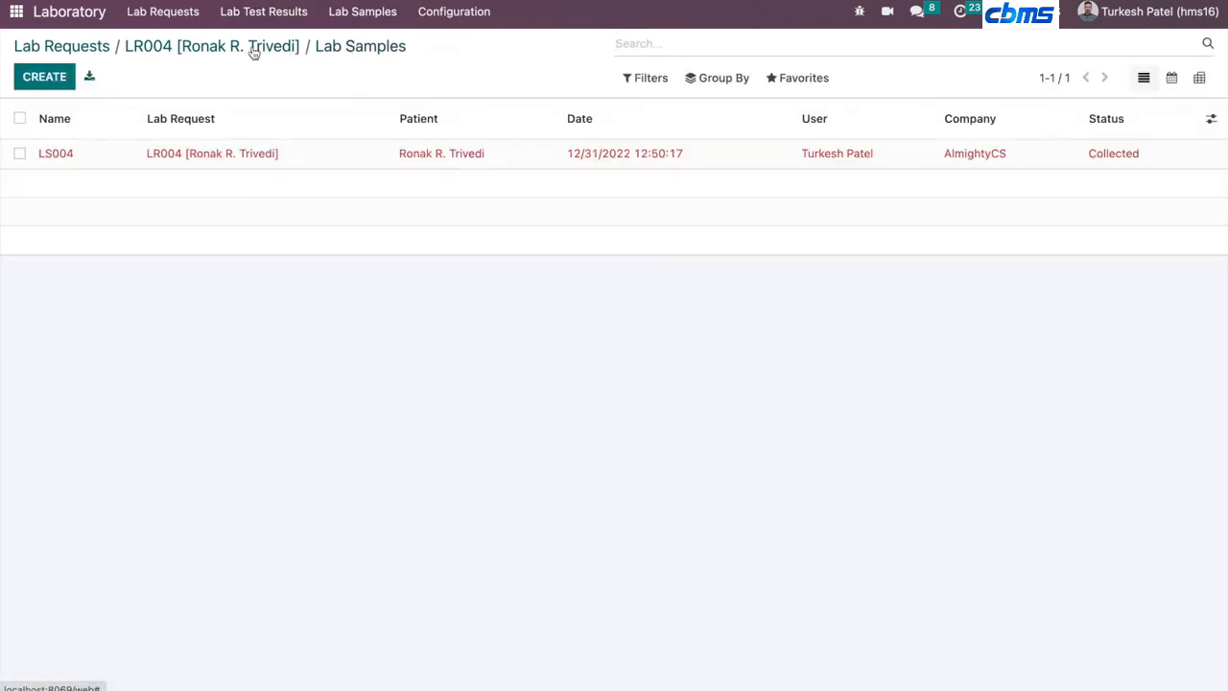
pyautogui.click(254, 48)
pyautogui.click(40, 84)
pyautogui.click(39, 87)
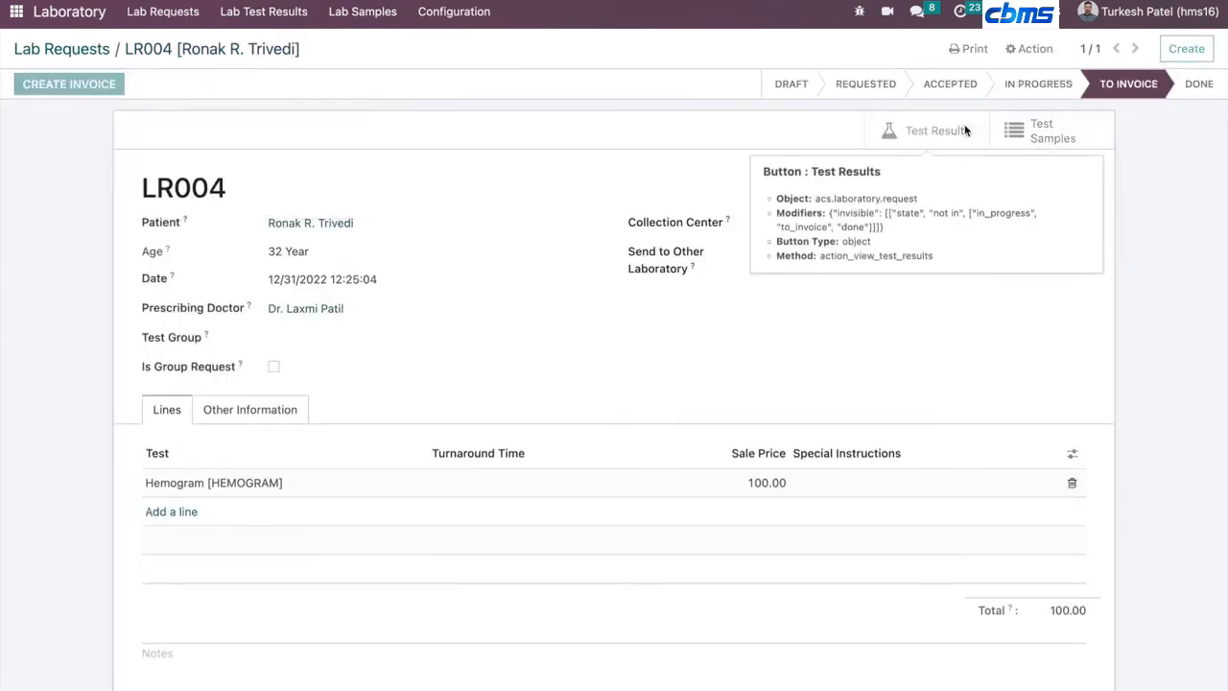
# - Open the Hemogram test result of LR004 and review its diagnosis parameters and normal ranges
pyautogui.click(923, 131)
pyautogui.click(489, 152)
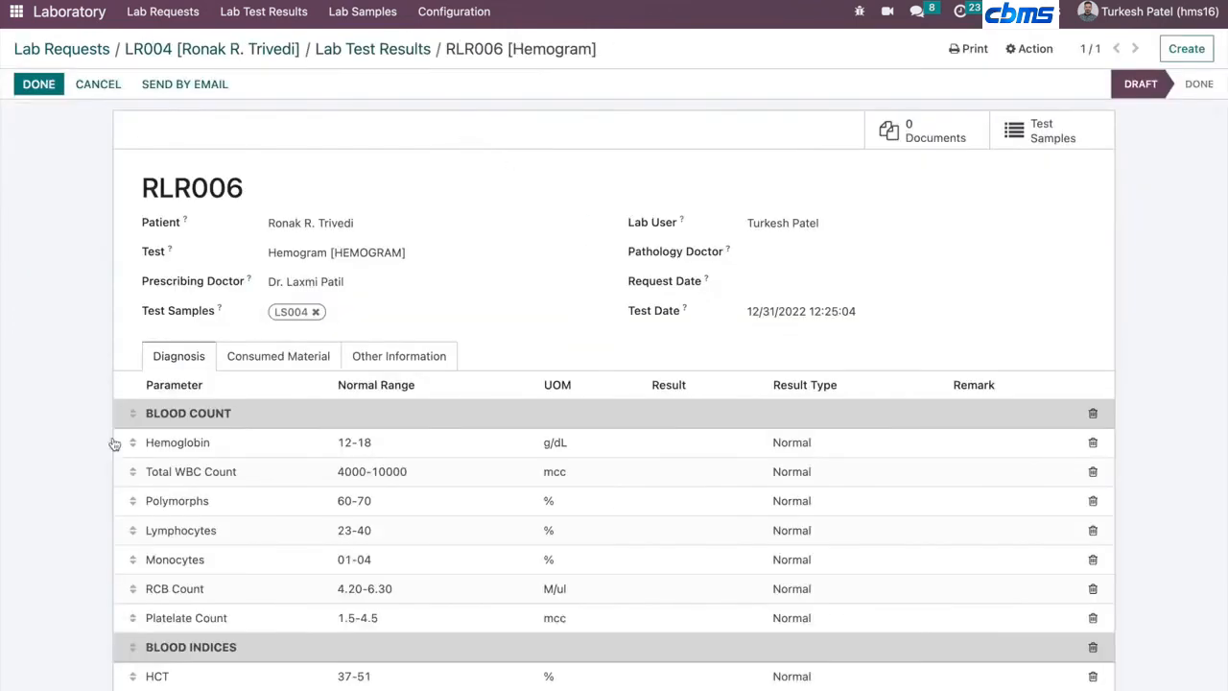
pyautogui.scroll(-2, 15, 375)
pyautogui.scroll(-2, 15, 376)
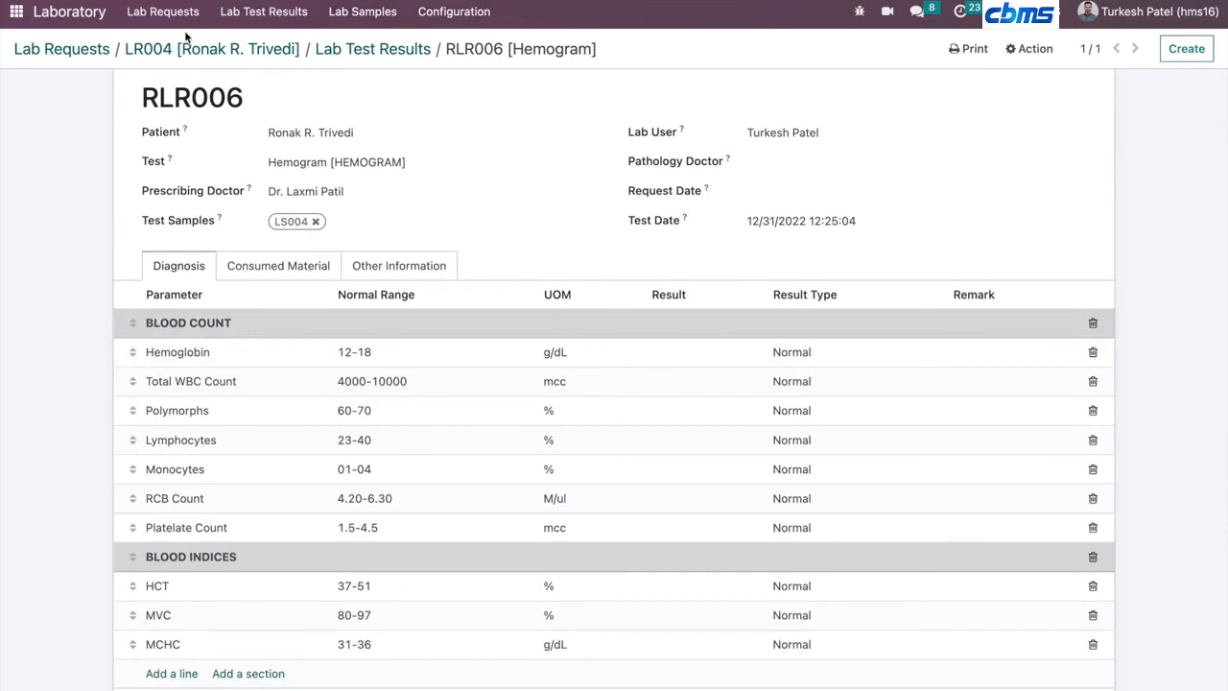
# - Open the Pharmacy app's customer invoices and return to the home menu
pyautogui.click(17, 12)
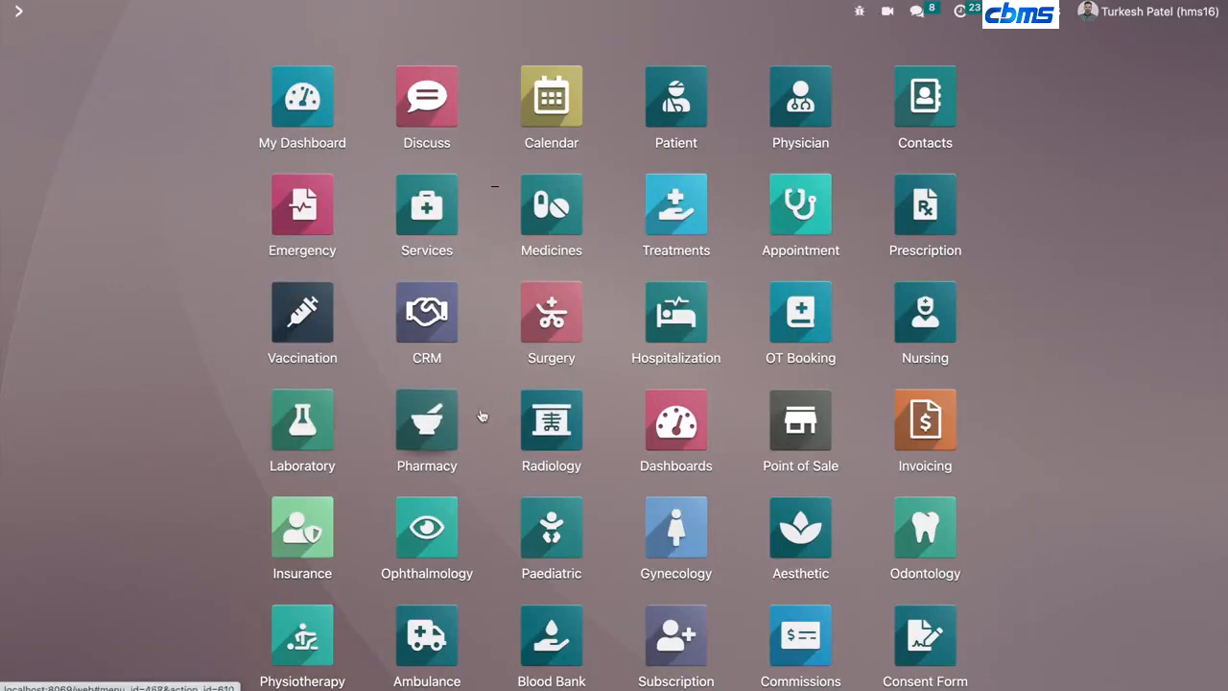
pyautogui.click(438, 411)
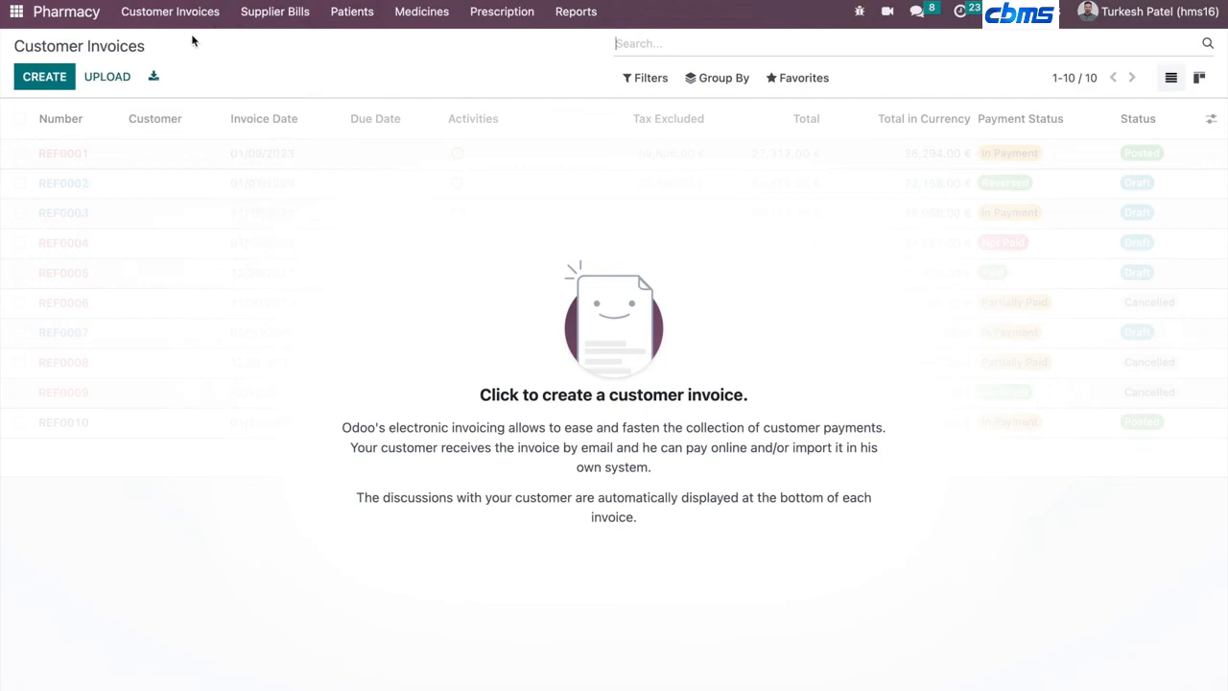
pyautogui.click(16, 12)
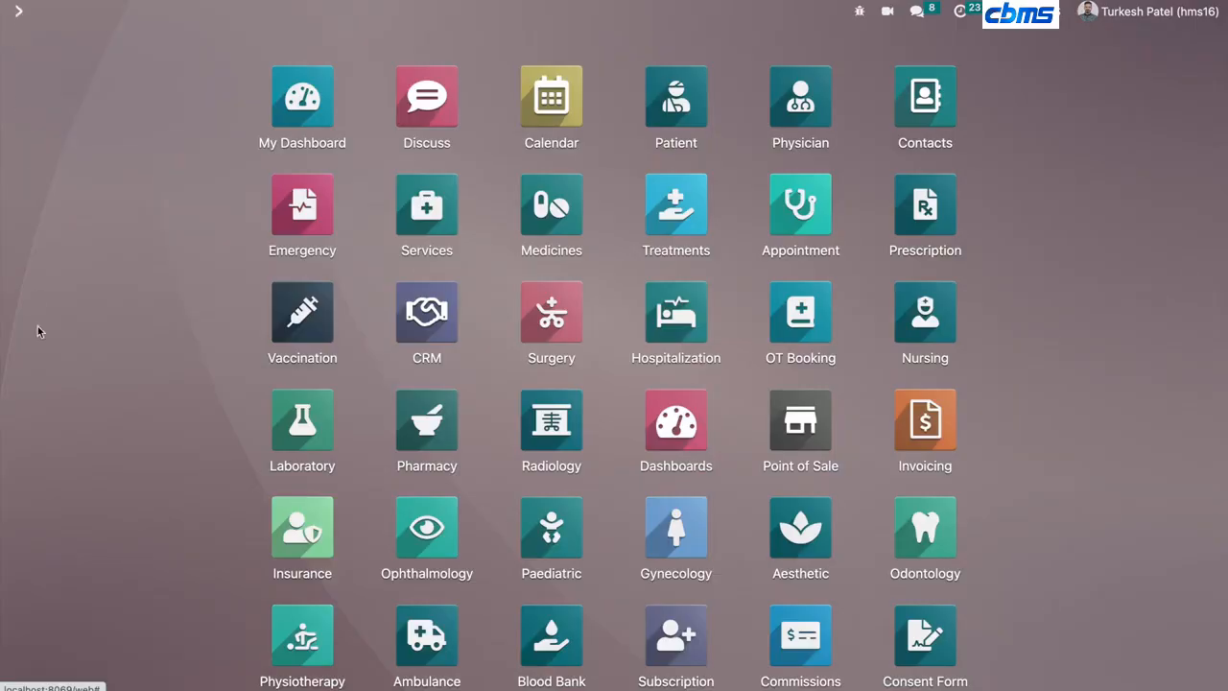
# - Open Point of Sale and start a new session for the Shop
pyautogui.scroll(-1, 43, 402)
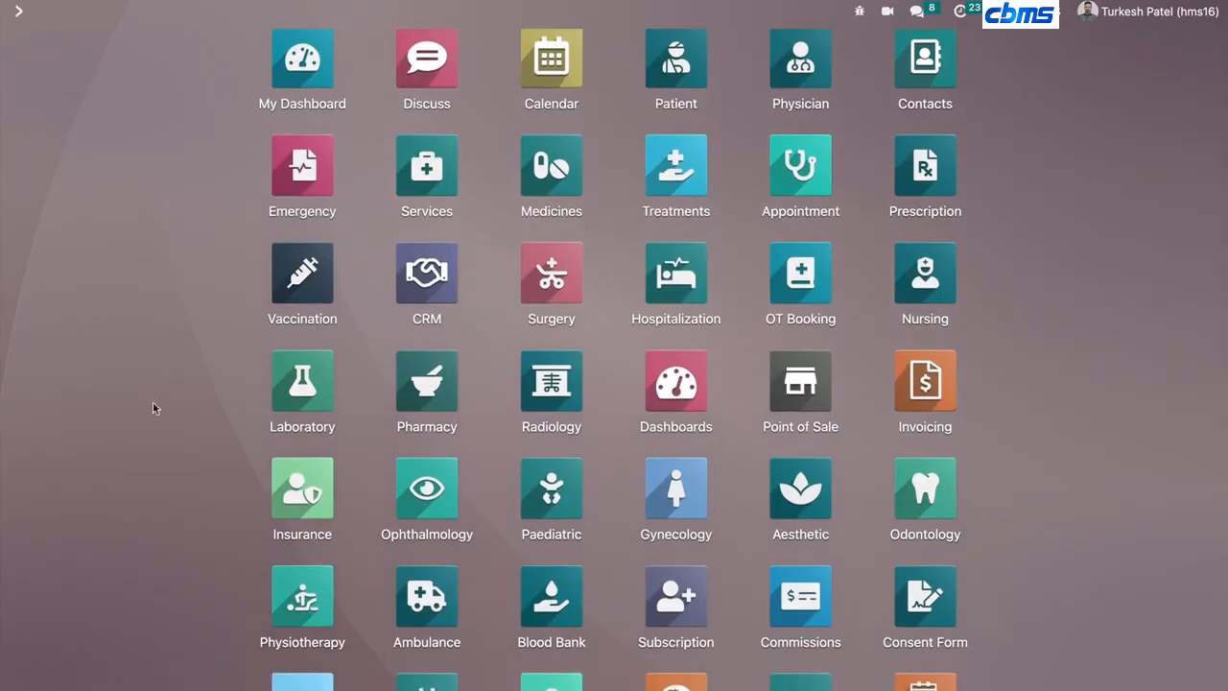
pyautogui.click(781, 376)
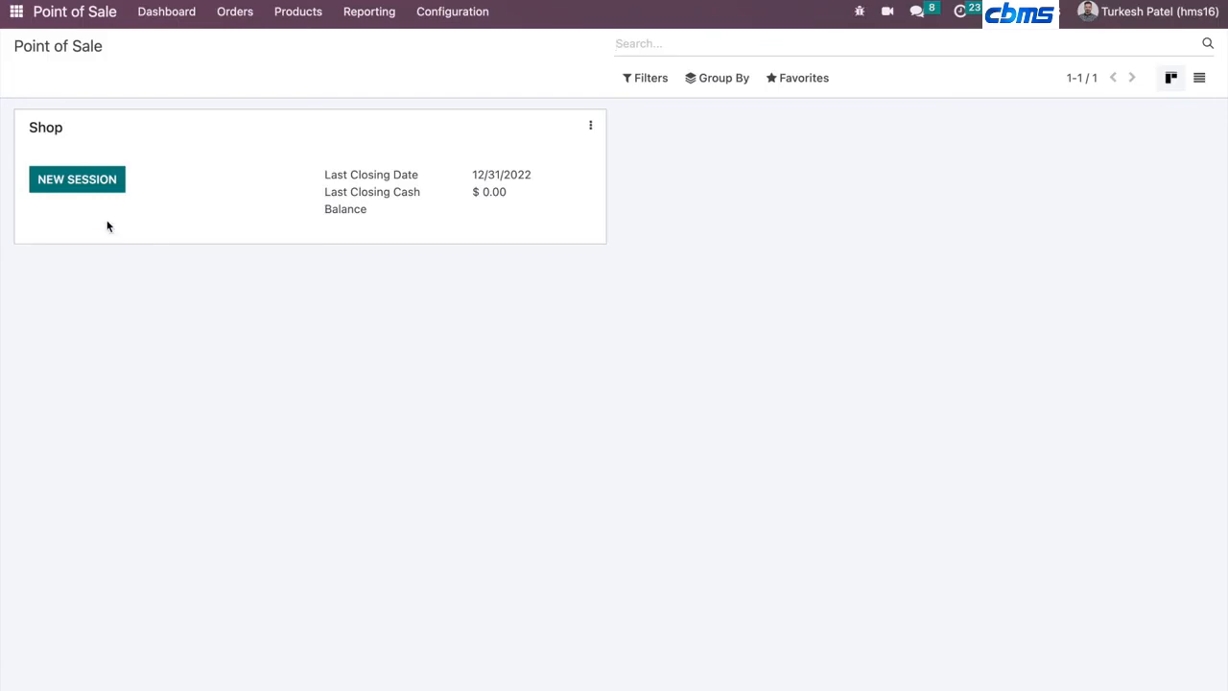
pyautogui.click(107, 189)
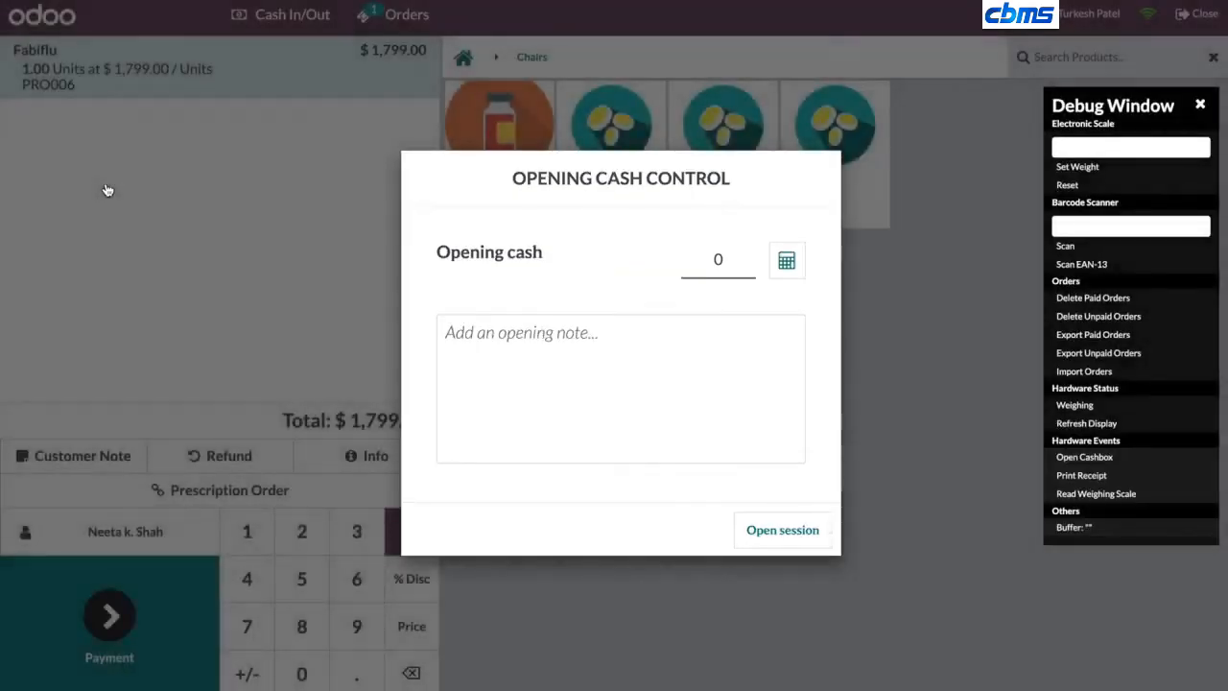
# - Open the Point of Sale session and load prescription order PRO006 into the current order to settle it
pyautogui.click(782, 527)
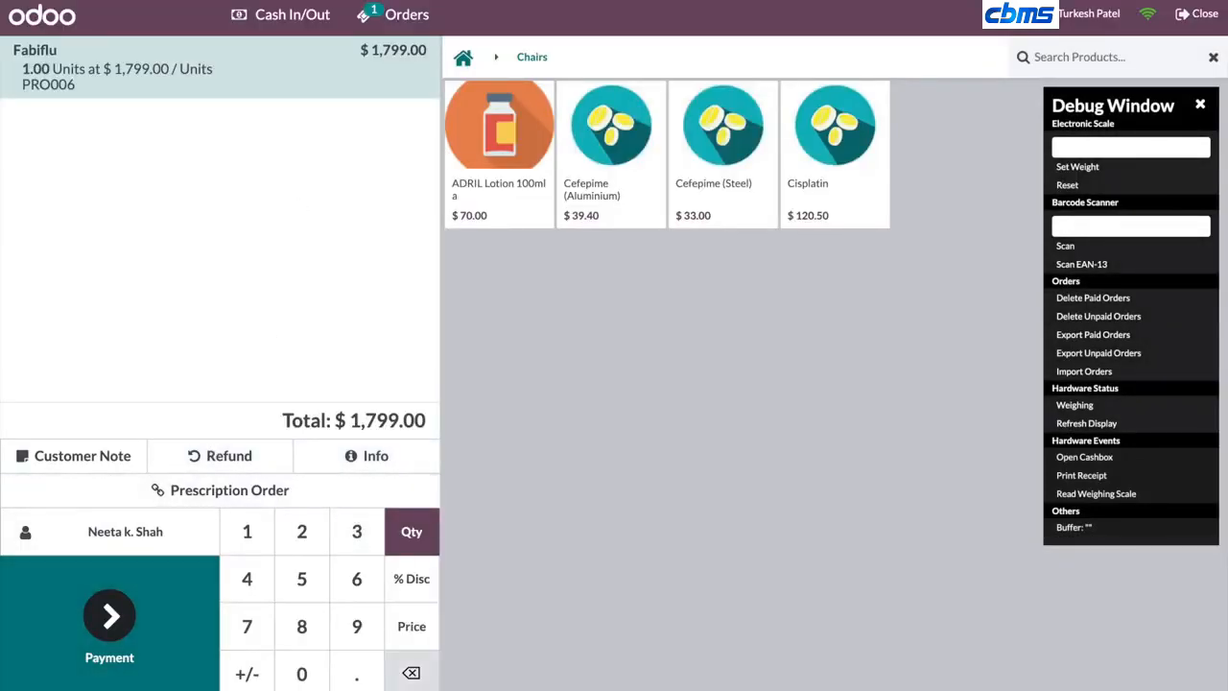
pyautogui.click(411, 673)
pyautogui.click(411, 673)
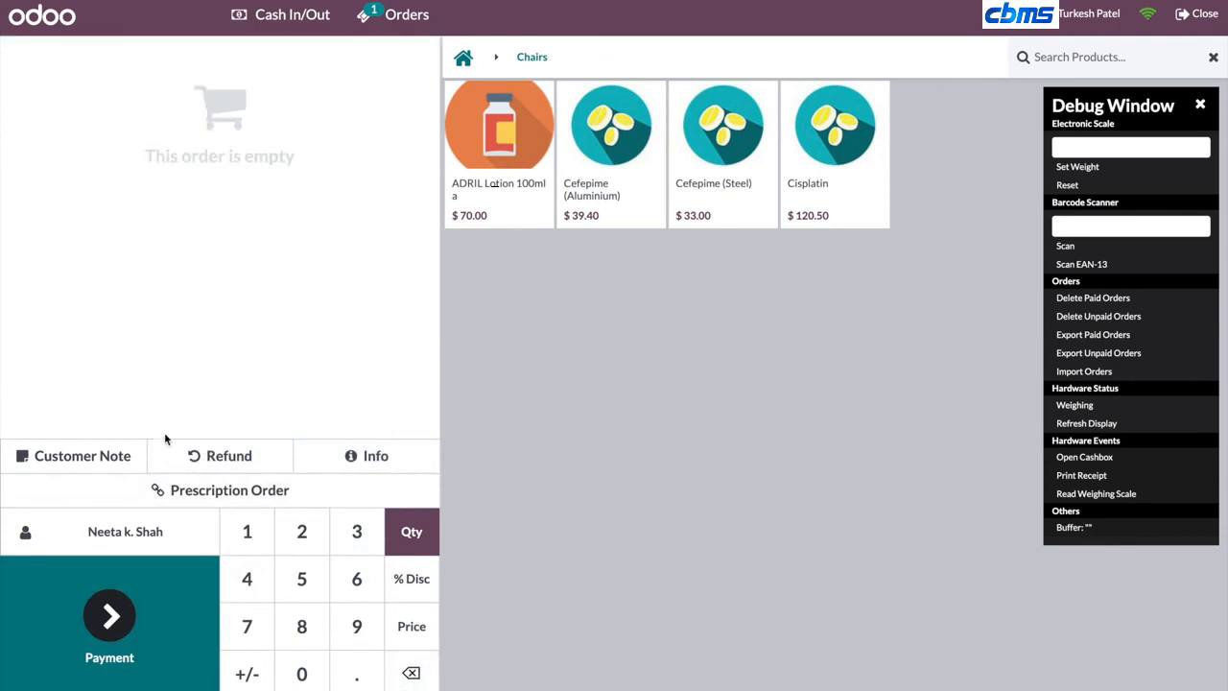
pyautogui.click(219, 501)
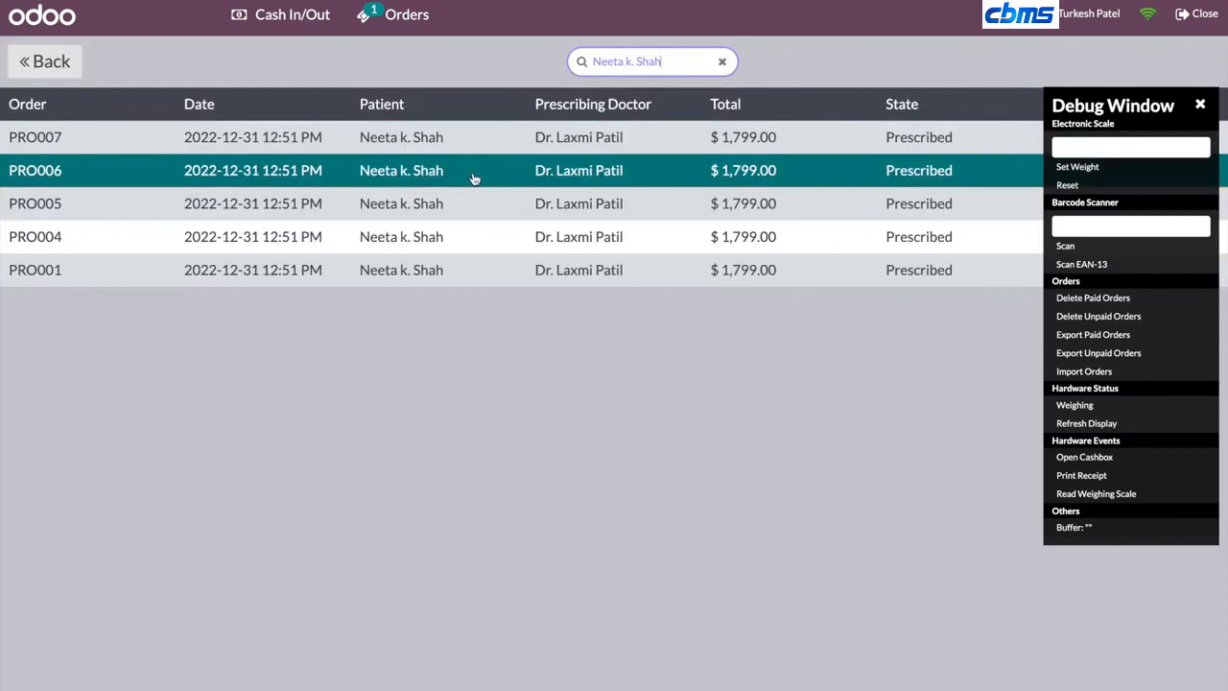
pyautogui.click(473, 178)
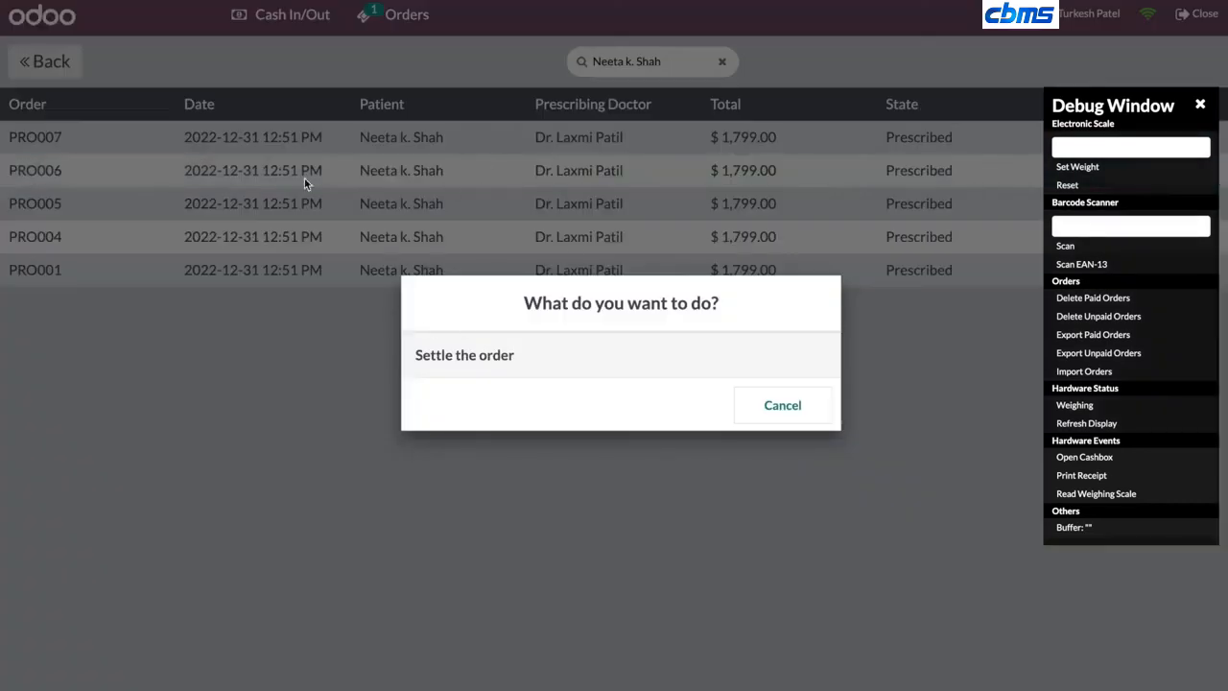
pyautogui.click(1201, 106)
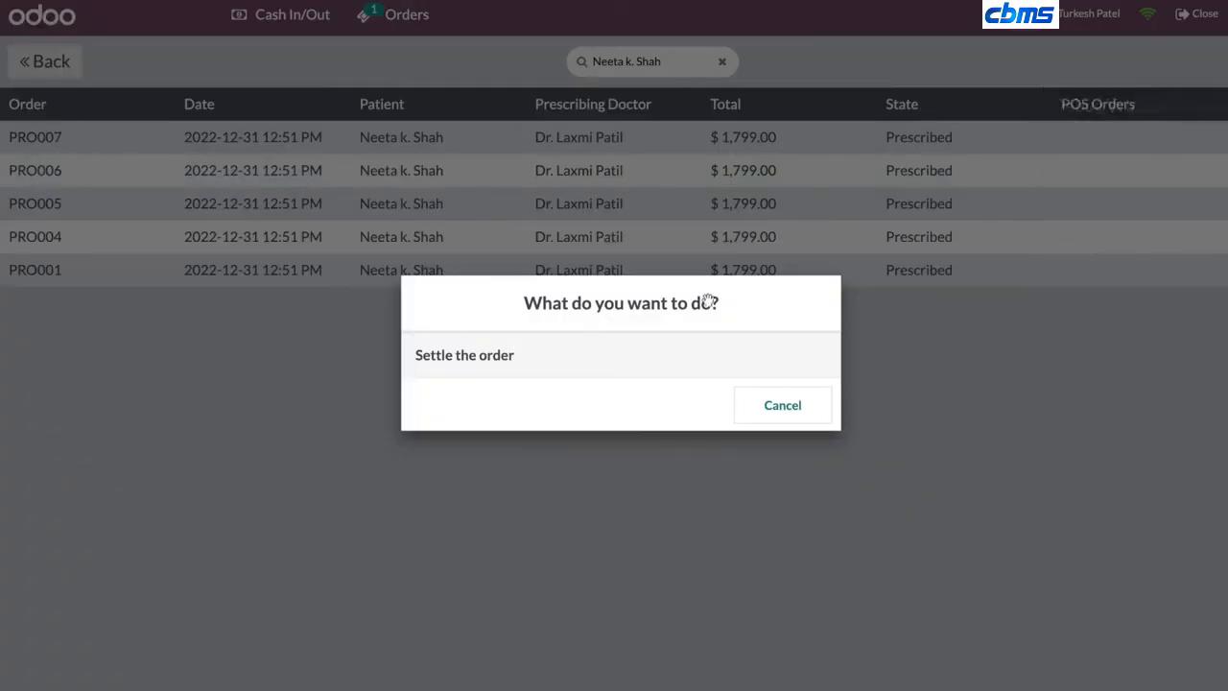
pyautogui.click(529, 355)
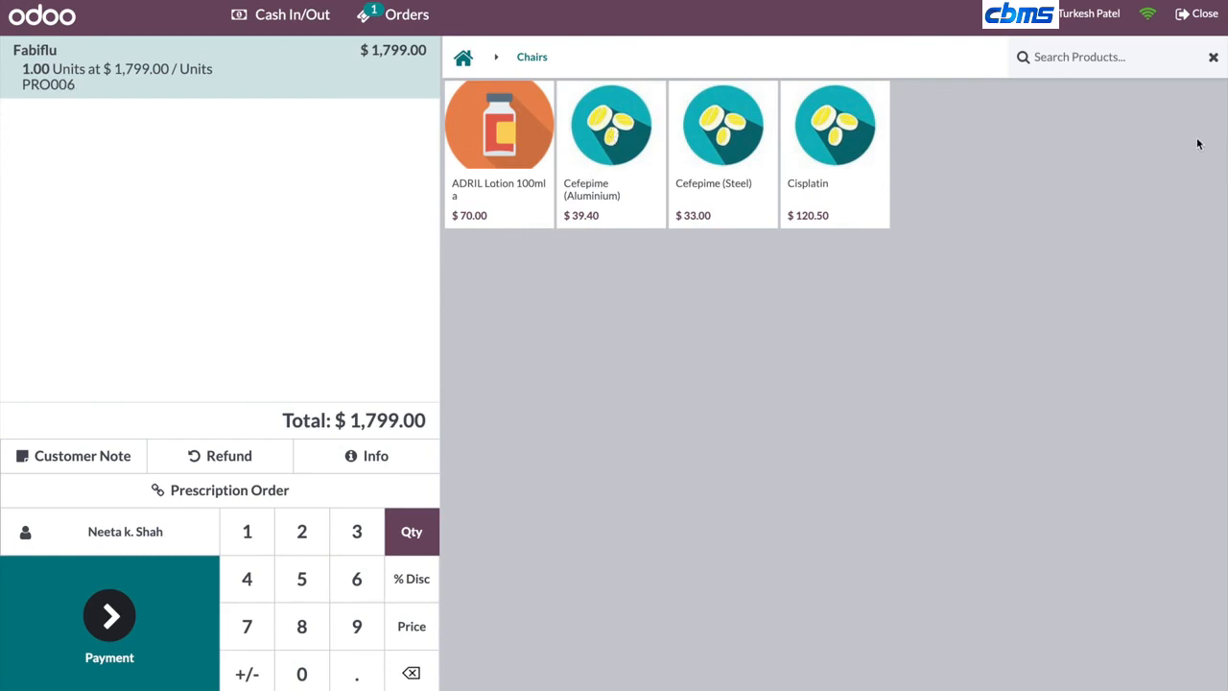
# - Close the Point of Sale session
pyautogui.click(1199, 14)
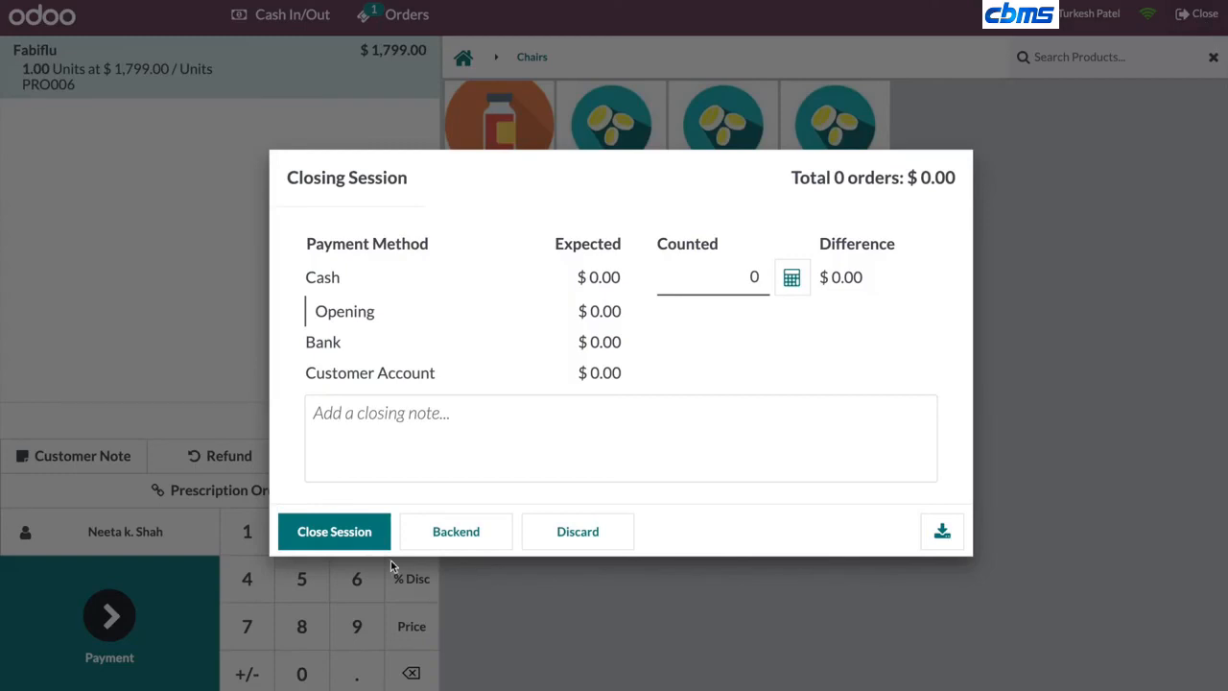
pyautogui.click(329, 532)
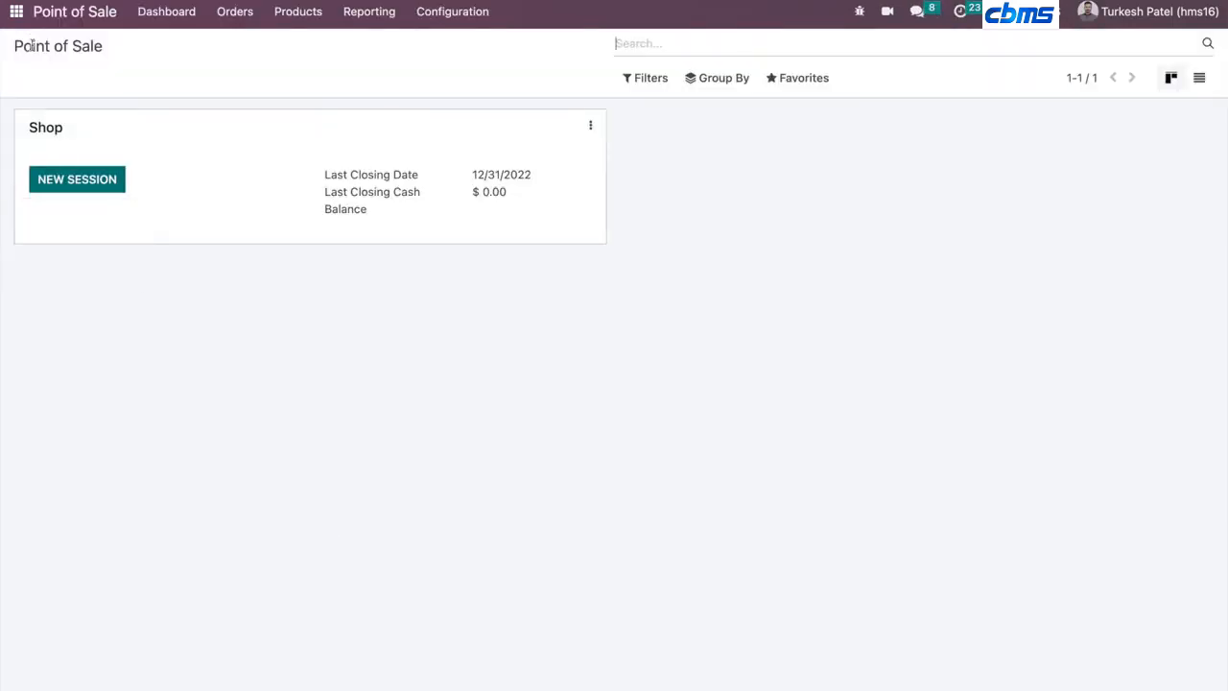
# - Open the Consent Form app and its CF001 record
pyautogui.click(17, 11)
pyautogui.scroll(-2, 96, 389)
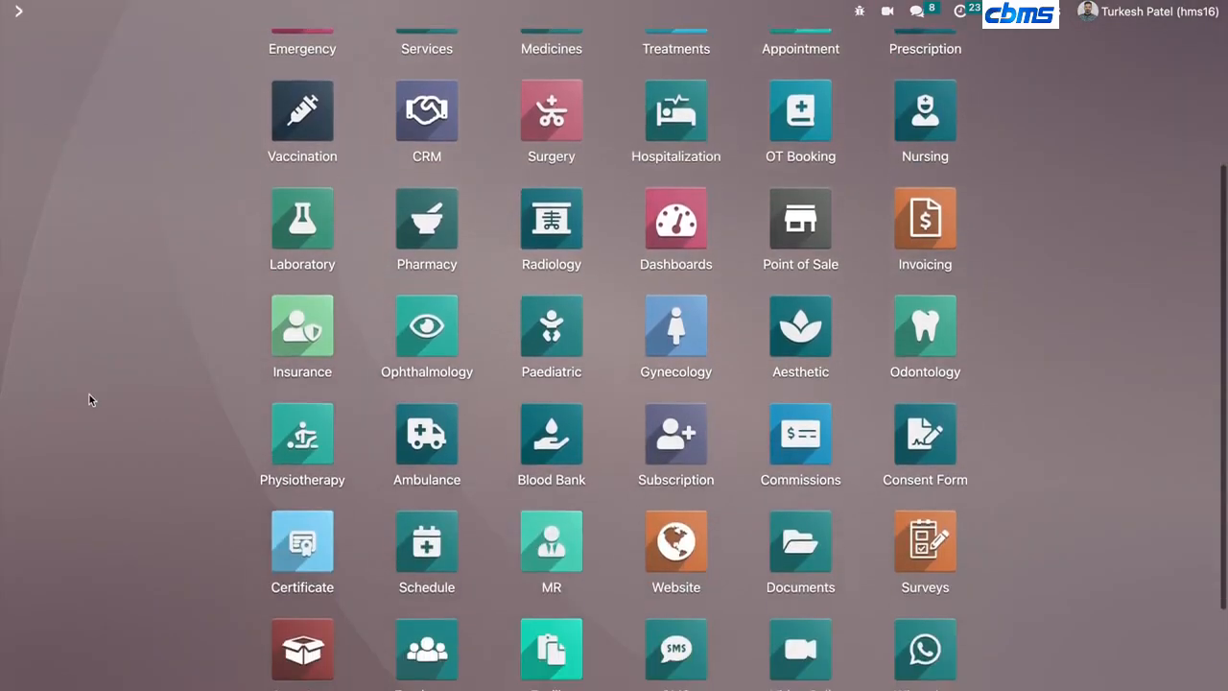
pyautogui.scroll(-1, 89, 394)
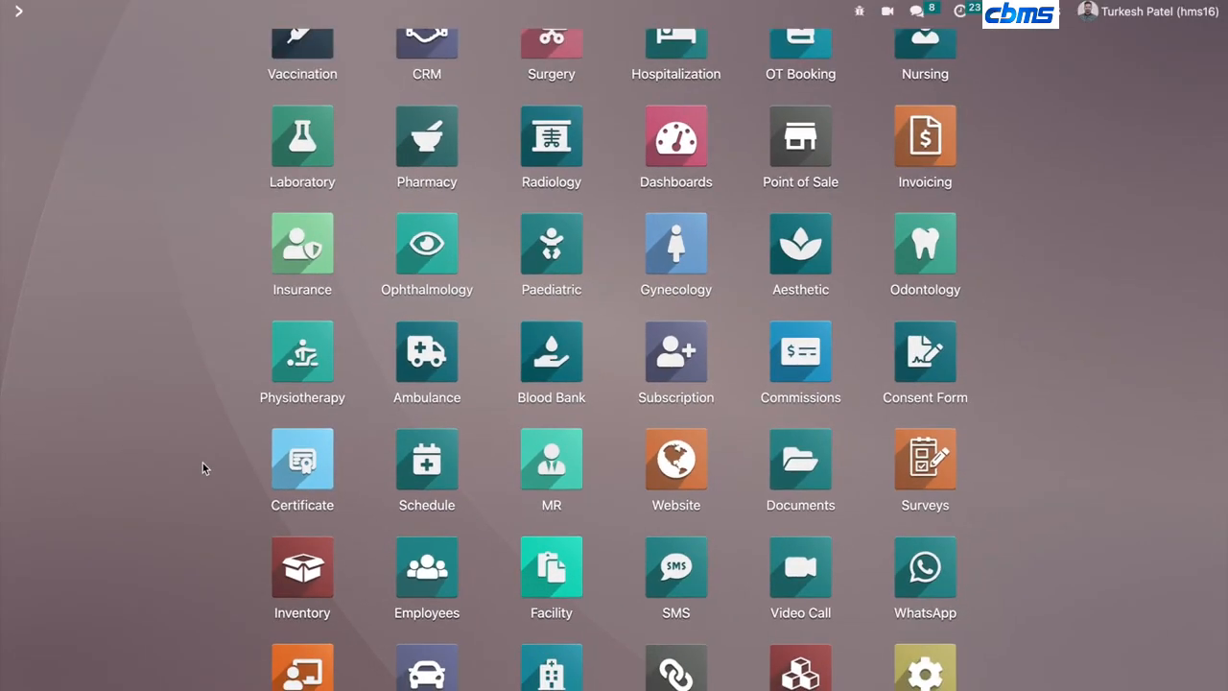
pyautogui.scroll(3, 199, 419)
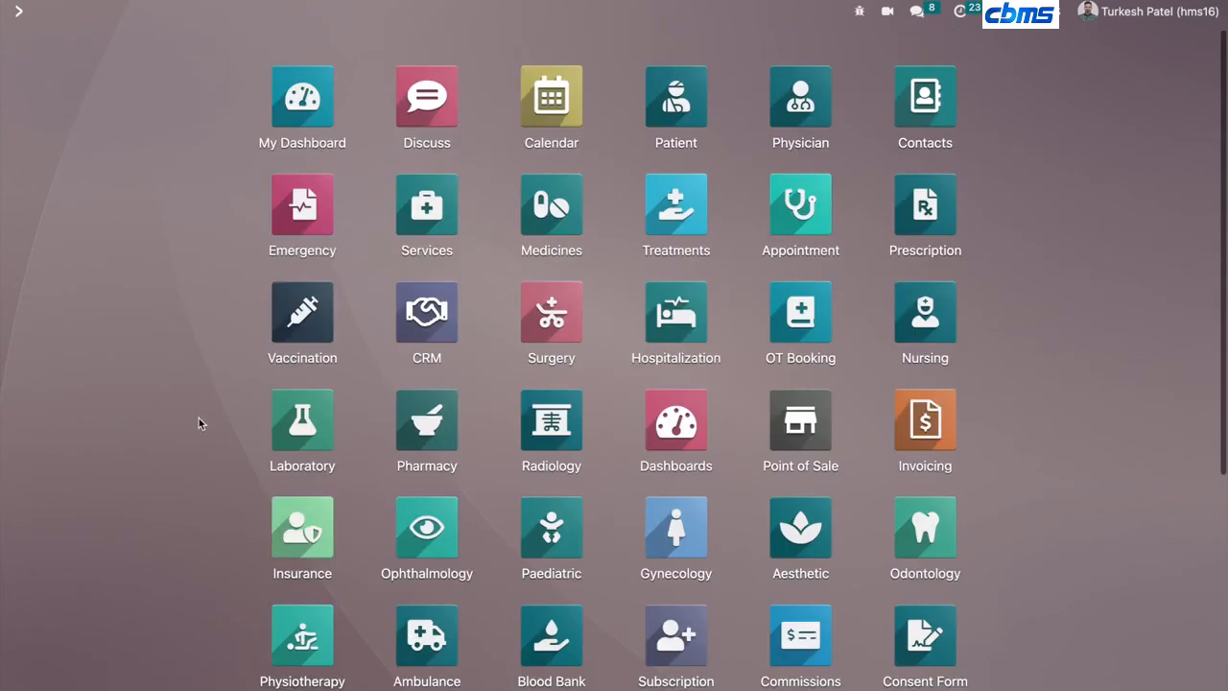
pyautogui.scroll(-3, 199, 420)
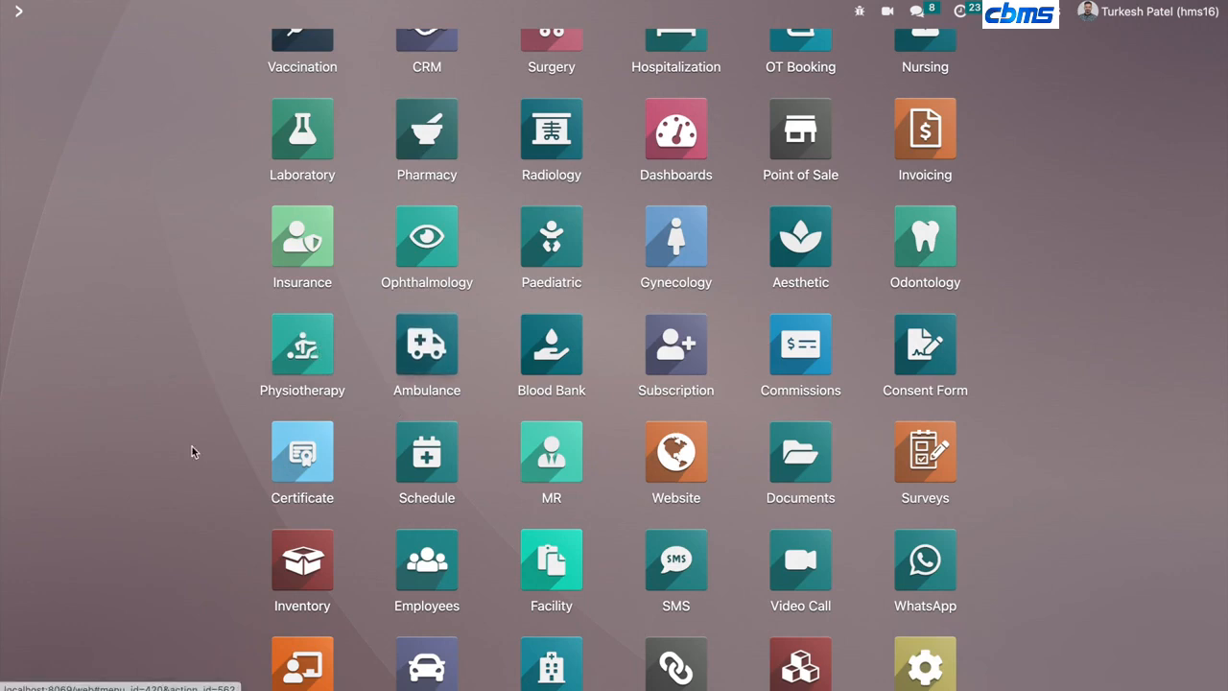
pyautogui.scroll(-2, 159, 441)
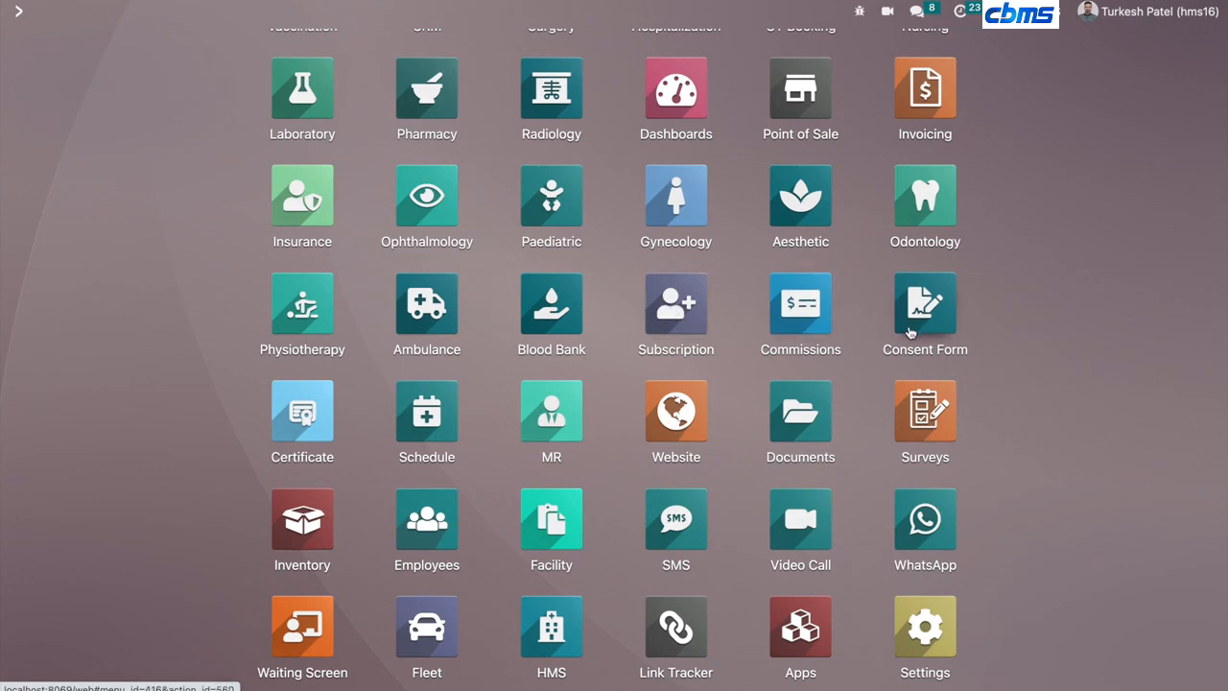
pyautogui.click(944, 305)
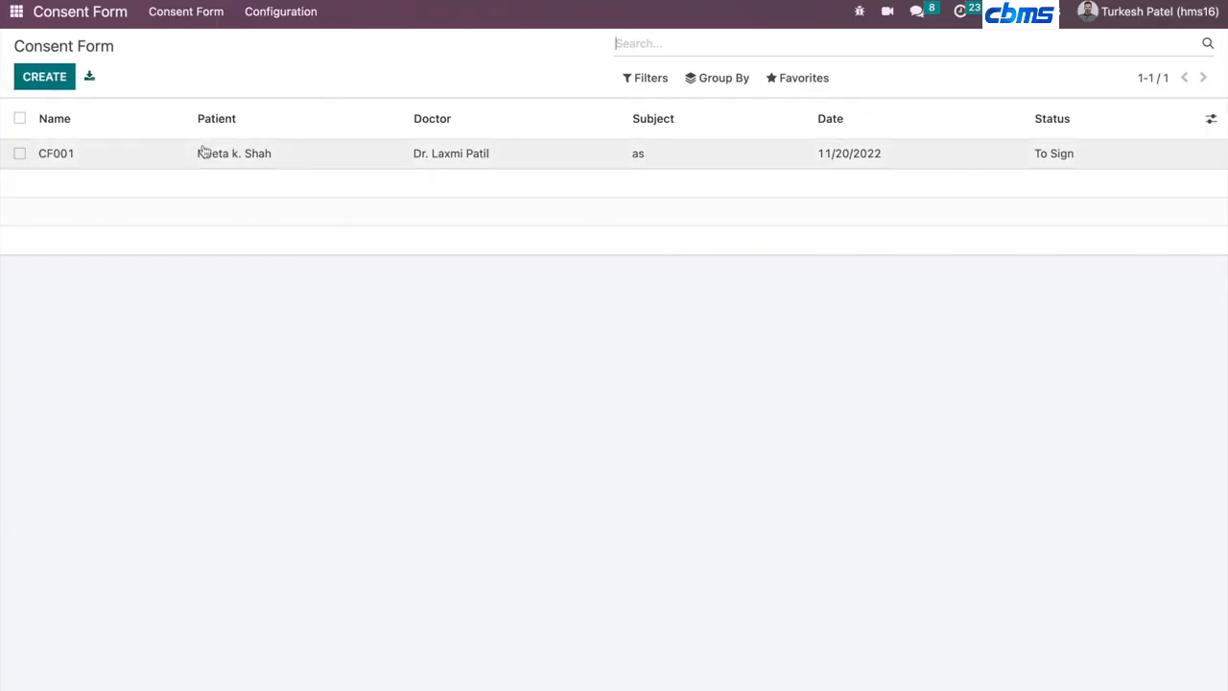
pyautogui.click(136, 161)
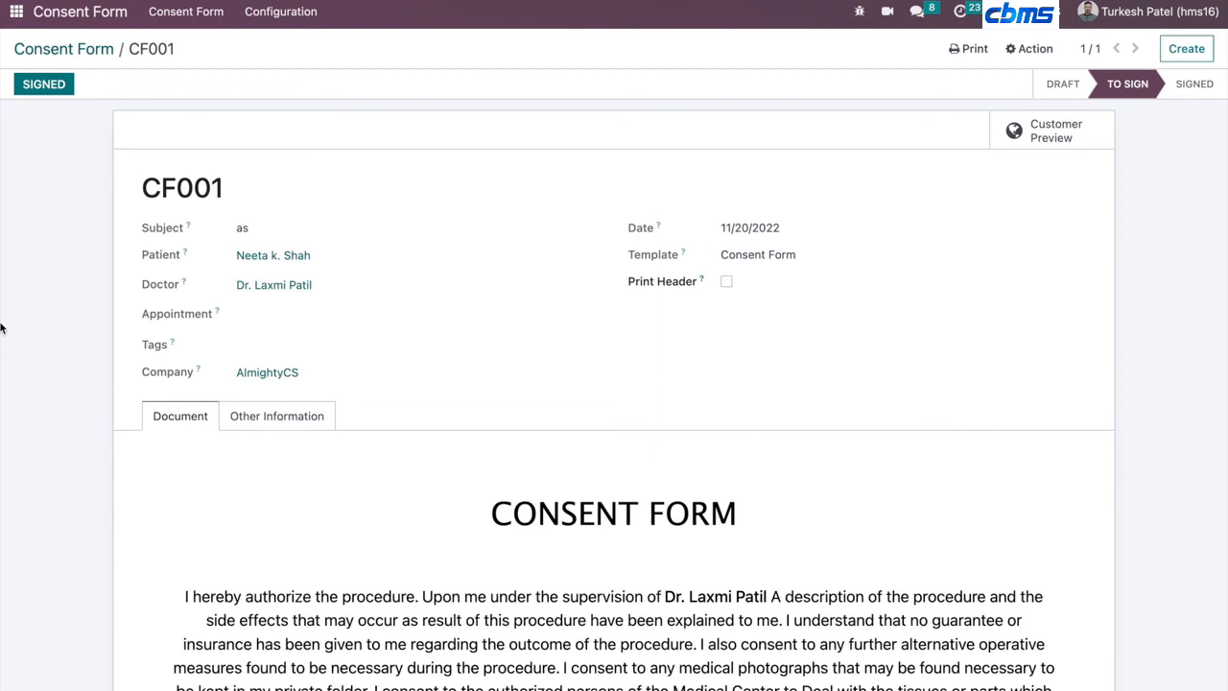
# - Review consent form CF001's Document and Other Information tabs
pyautogui.click(295, 422)
pyautogui.click(150, 427)
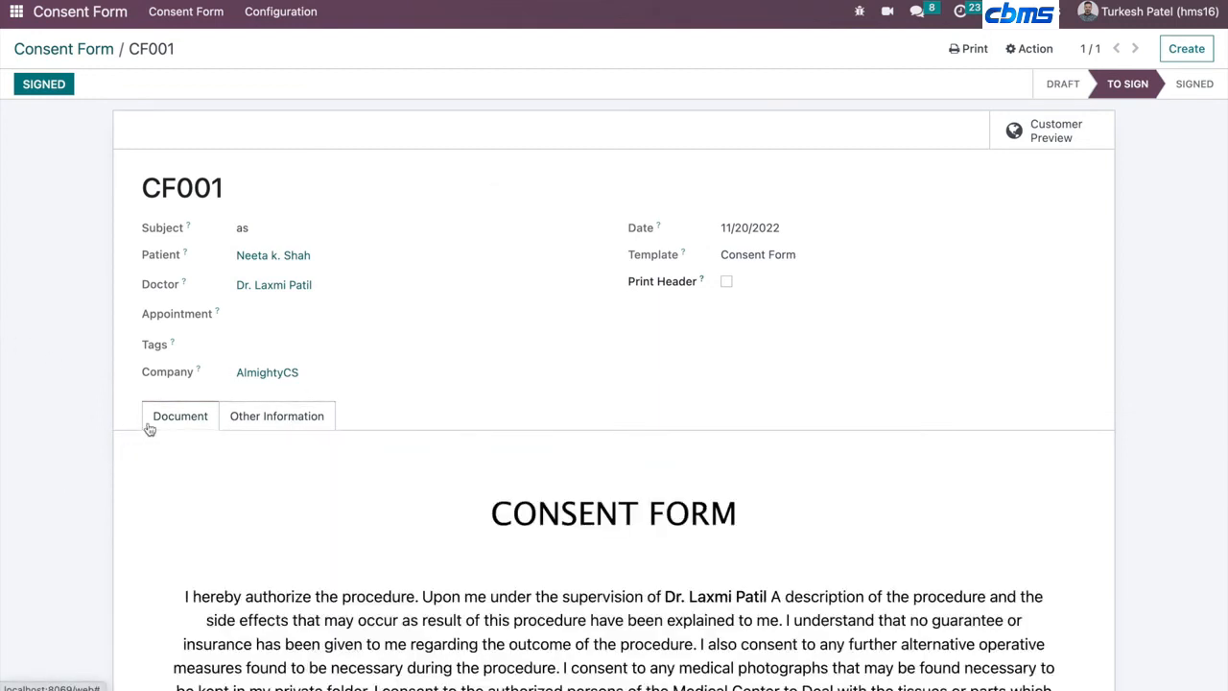
pyautogui.click(294, 426)
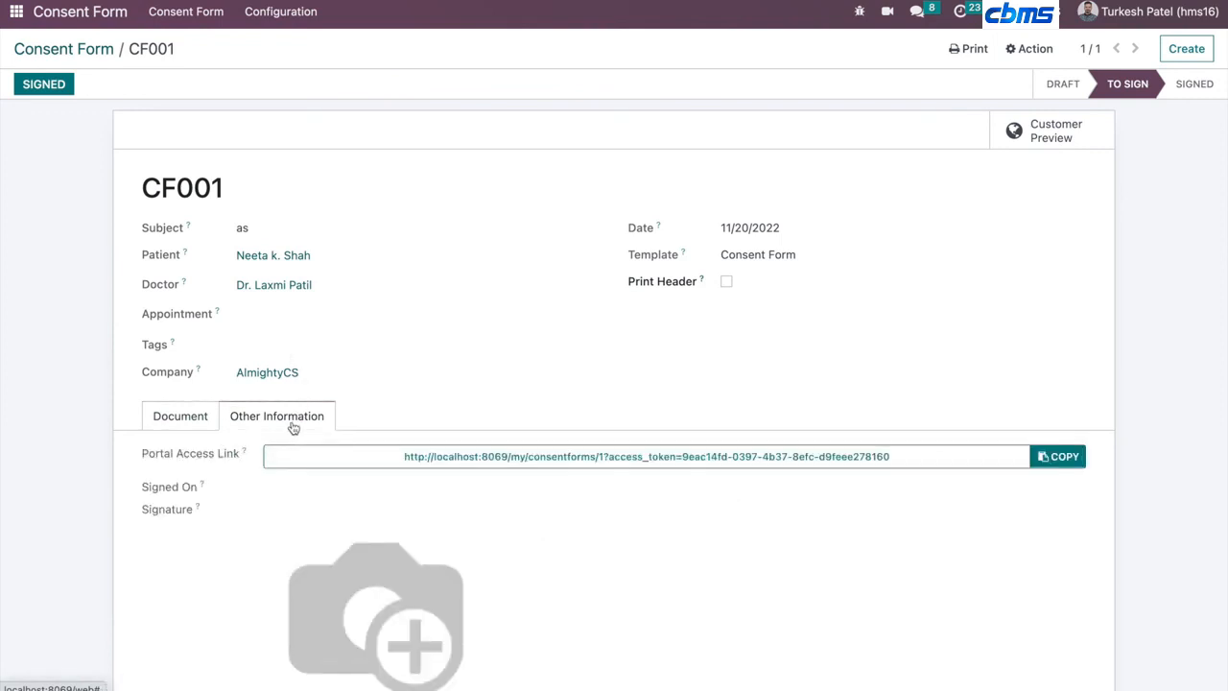
# - Open the Inventory app's overview from the home menu
pyautogui.click(17, 12)
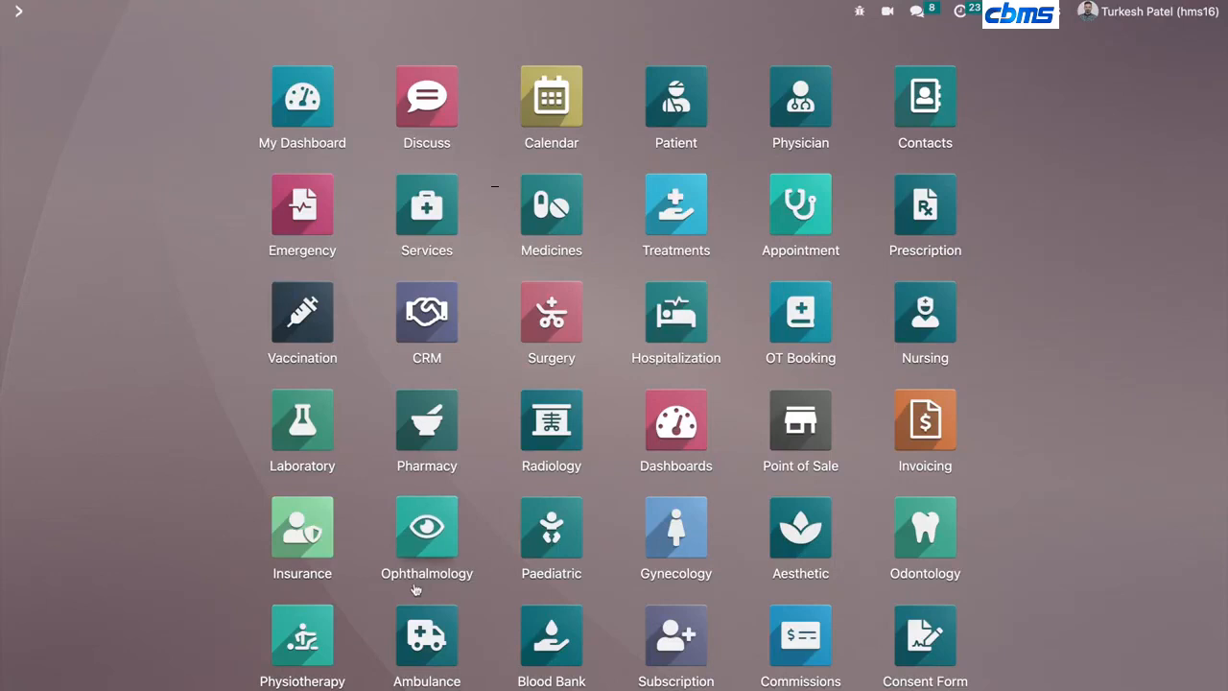
pyautogui.scroll(-4, 416, 583)
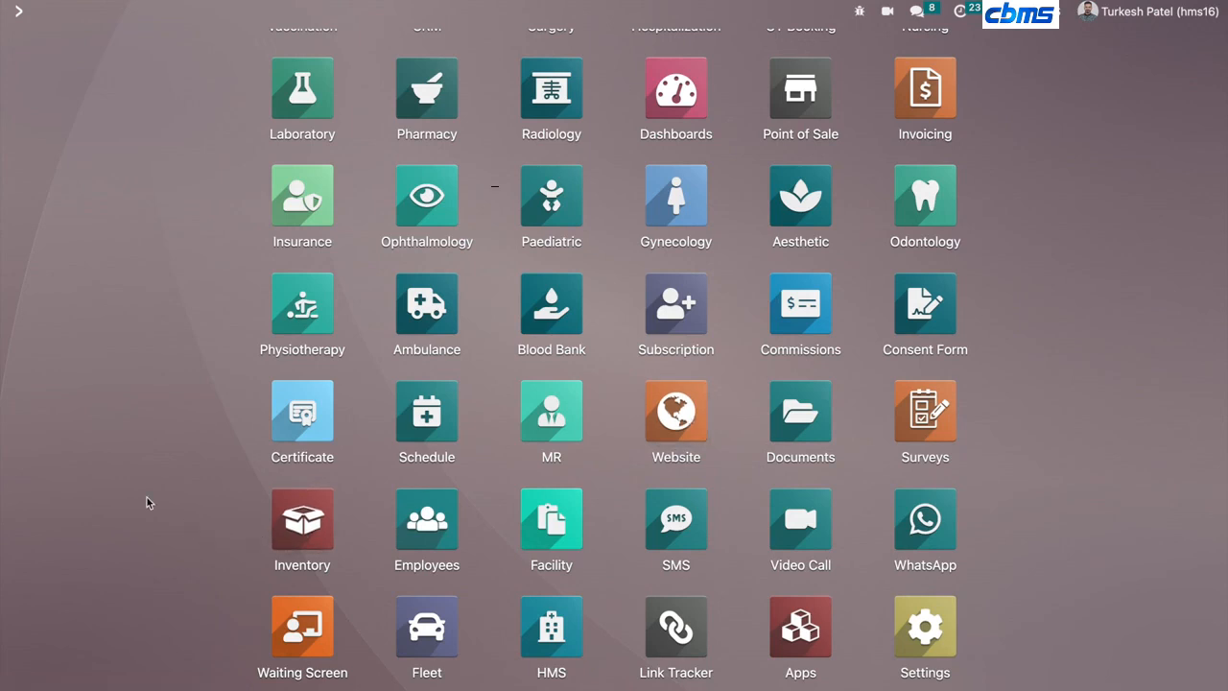
pyautogui.click(302, 519)
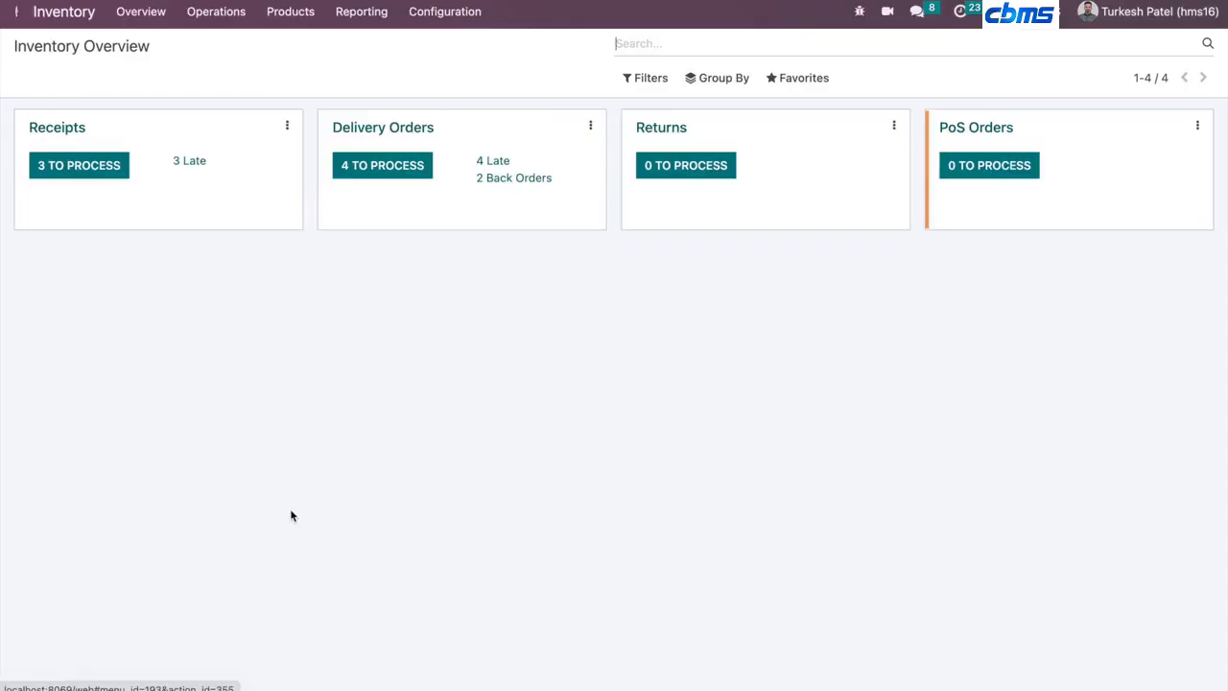
# - Open the HMS app's patient list from the home menu
pyautogui.click(16, 12)
pyautogui.scroll(-5, 137, 370)
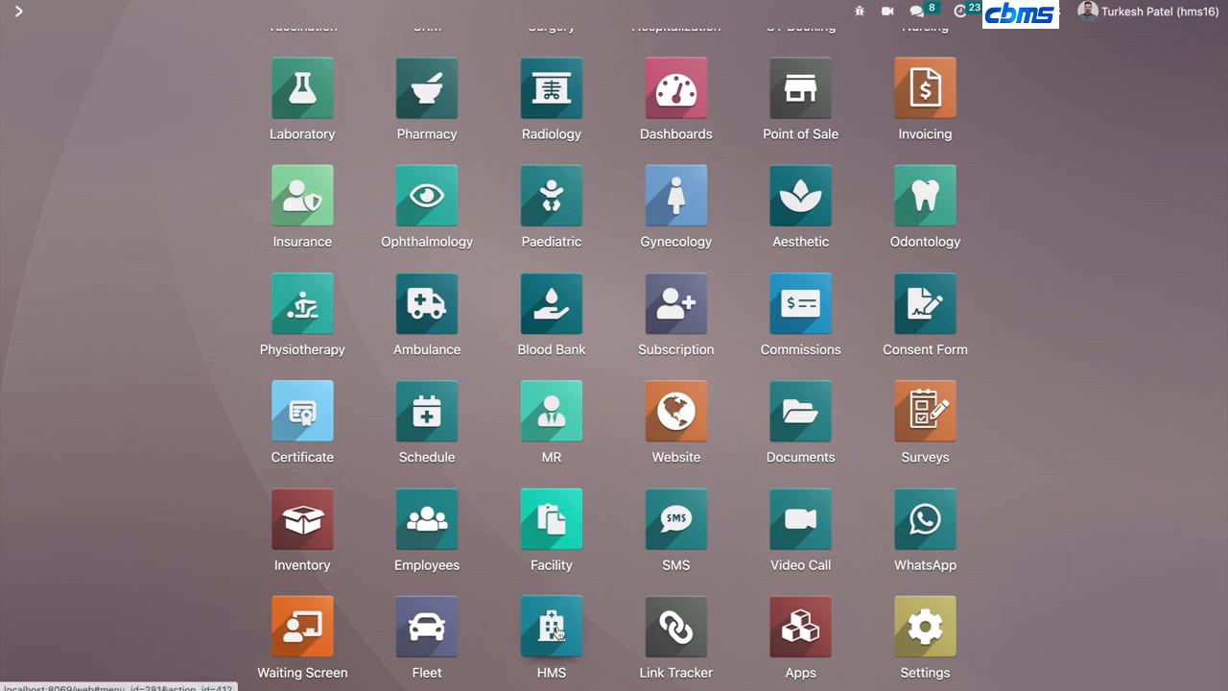
pyautogui.click(553, 629)
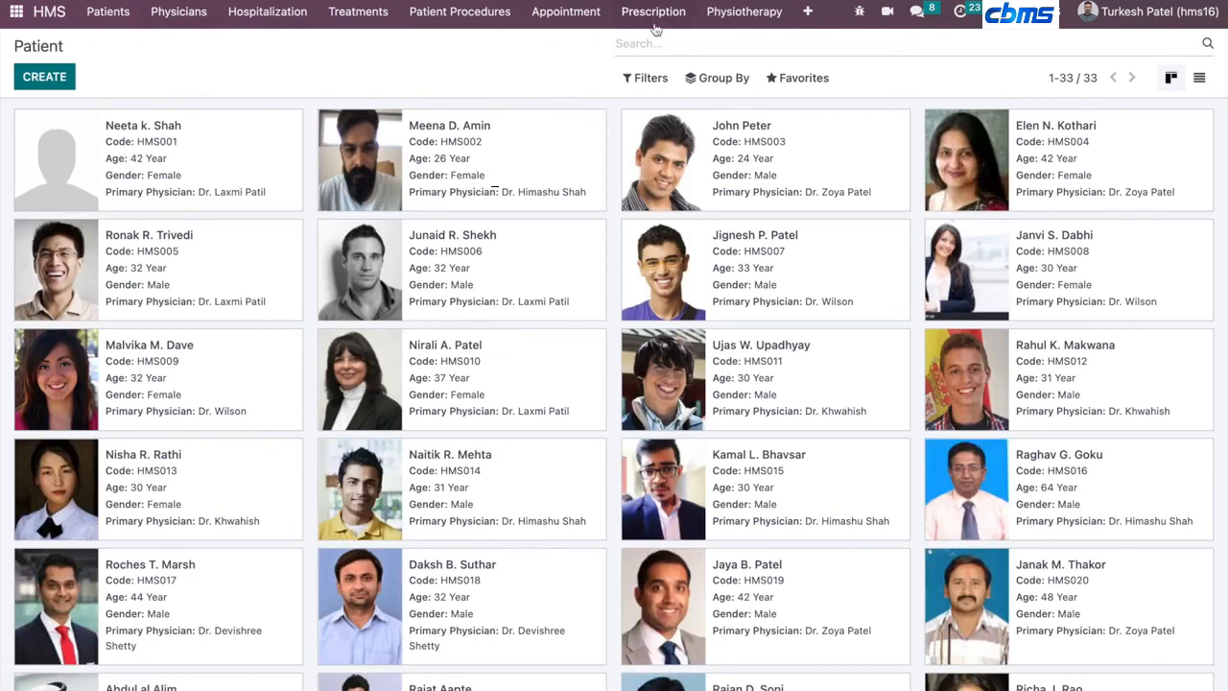
# - Browse the HMS app's additional menu entries and return to the home menu
pyautogui.click(811, 11)
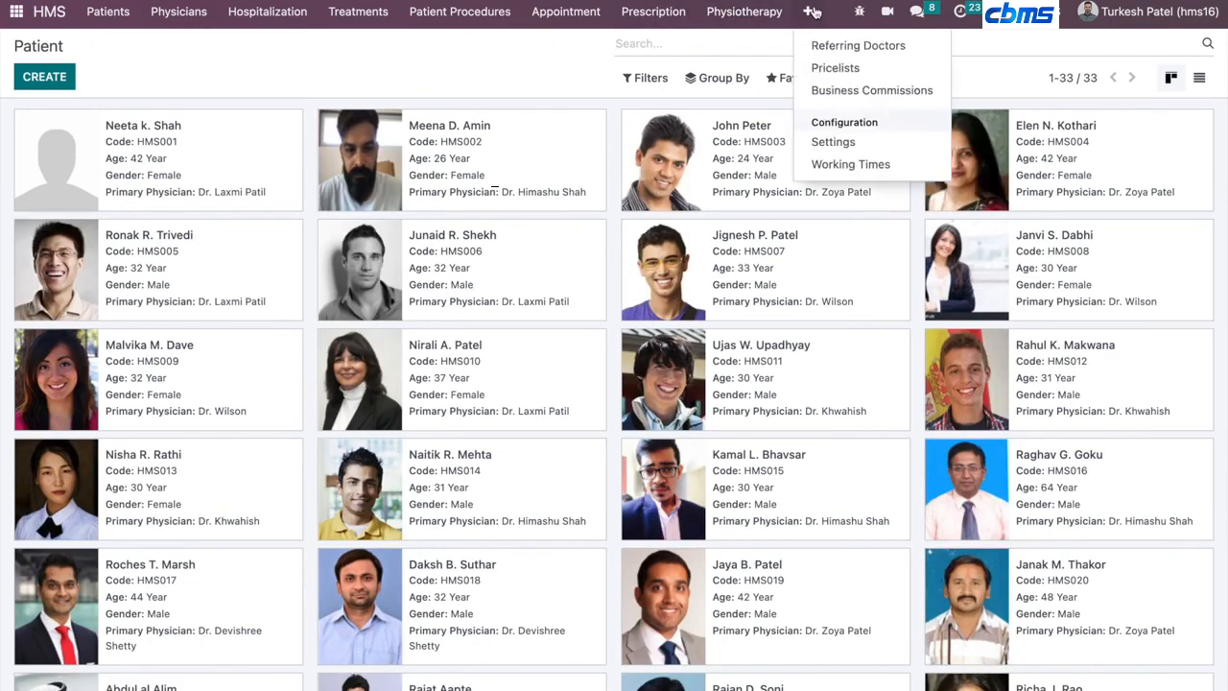
pyautogui.click(303, 27)
pyautogui.click(16, 11)
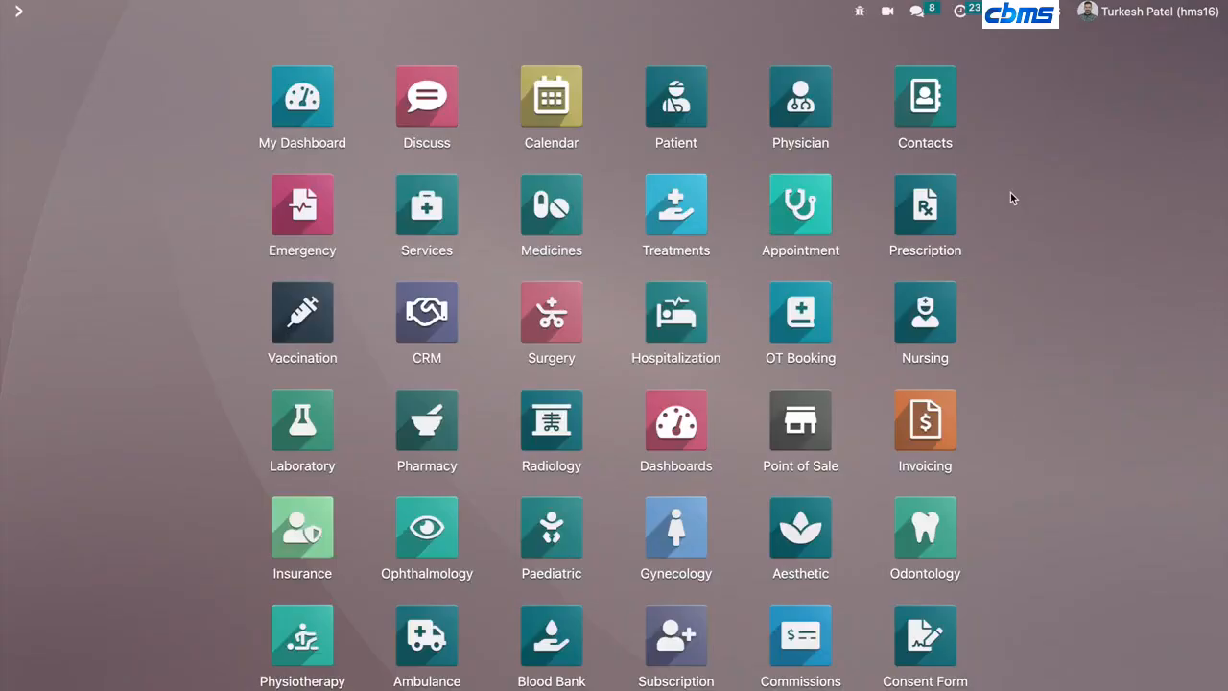